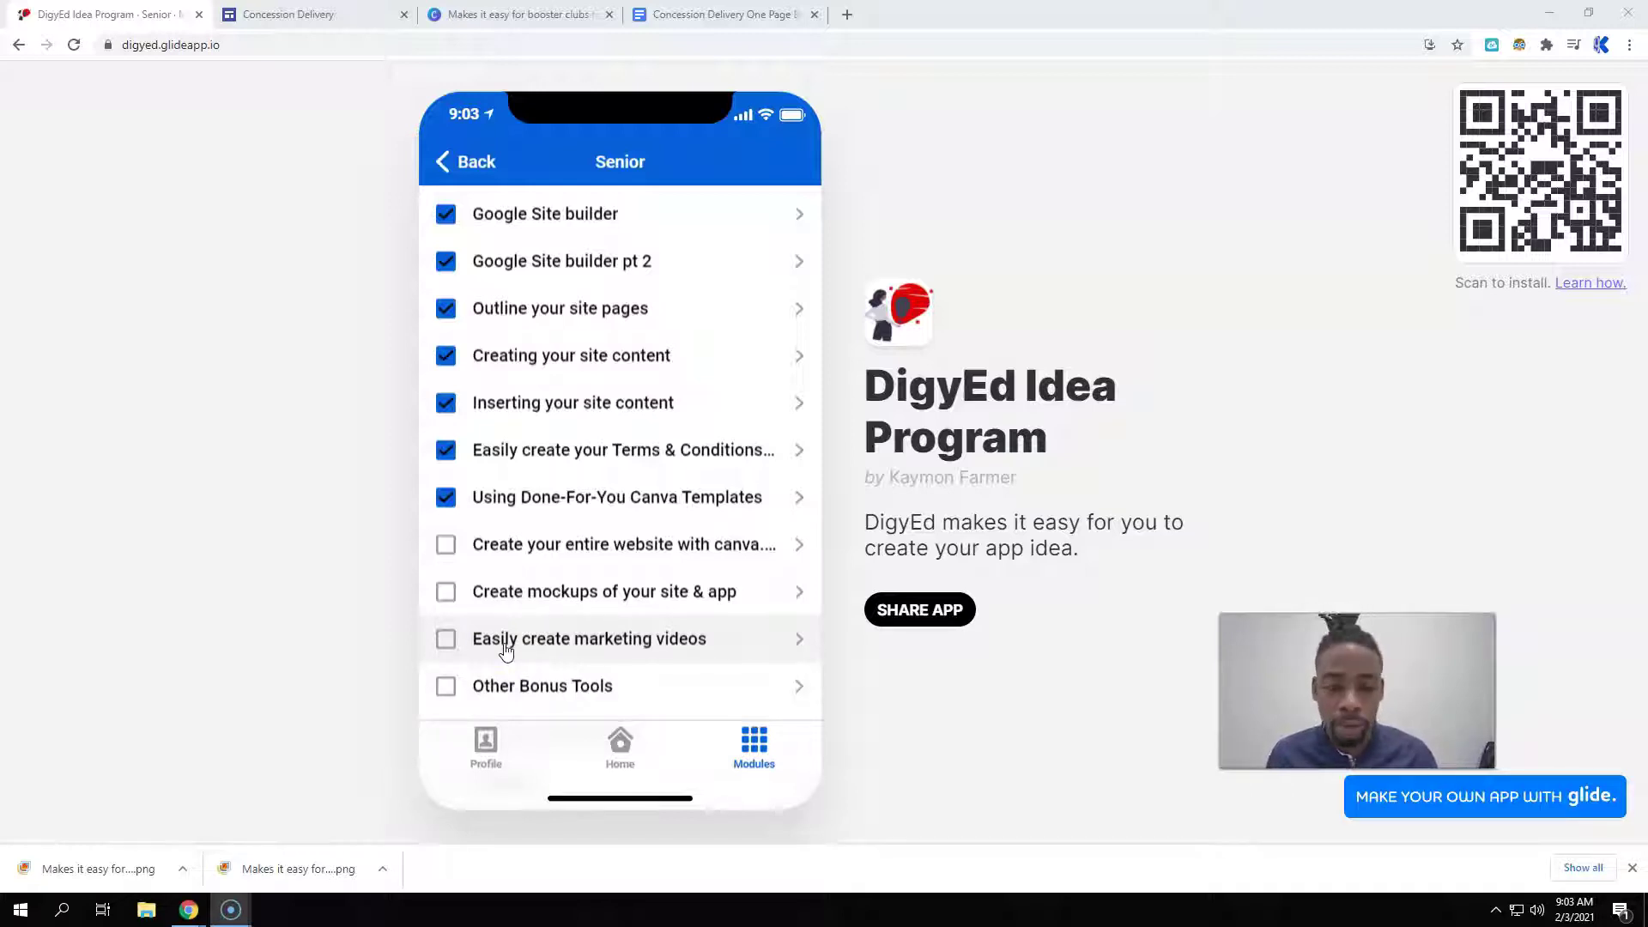
# - Open the 'Create your entire website with canva.com' lesson and its written lesson document
pyautogui.click(555, 540)
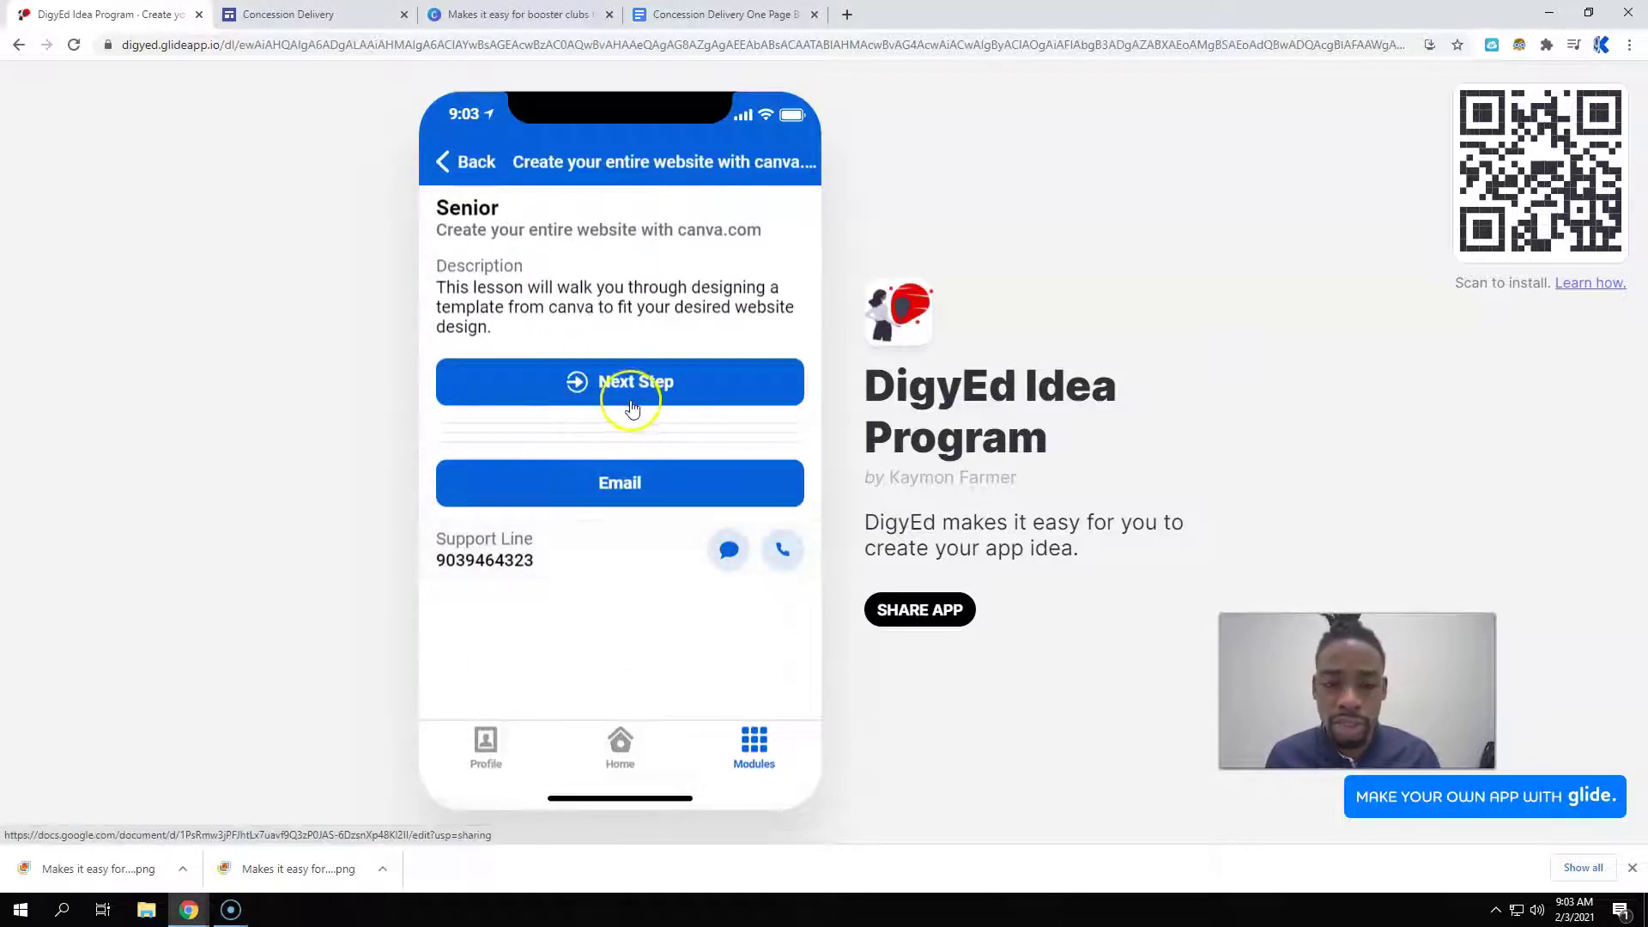
pyautogui.click(631, 403)
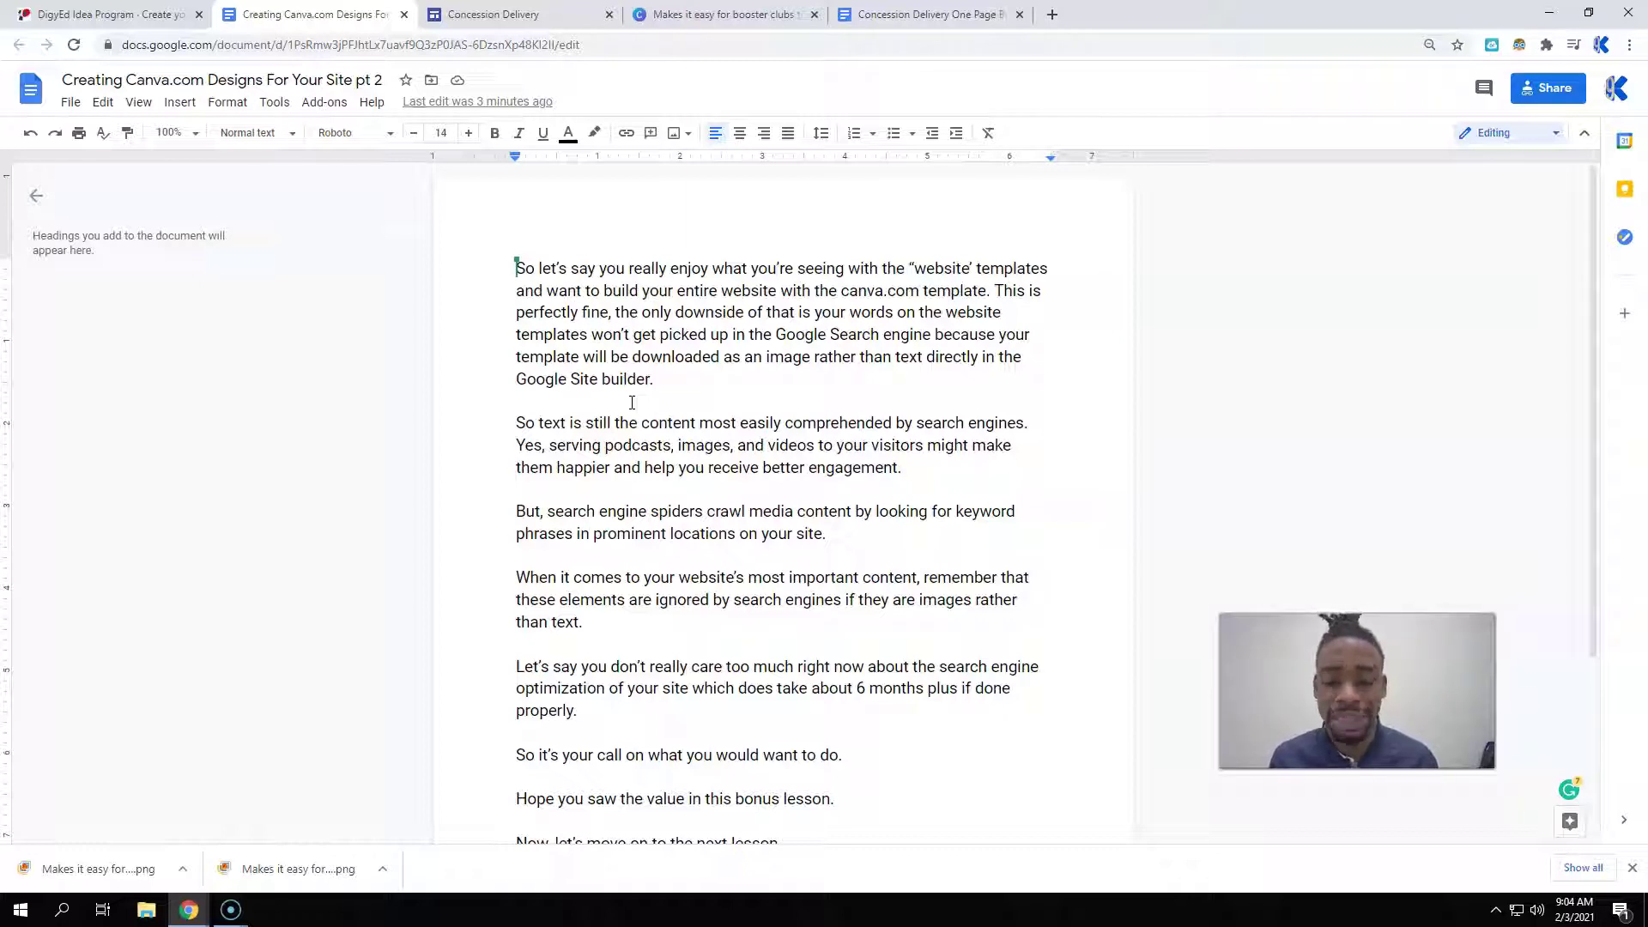
pyautogui.scroll(-2, 666, 395)
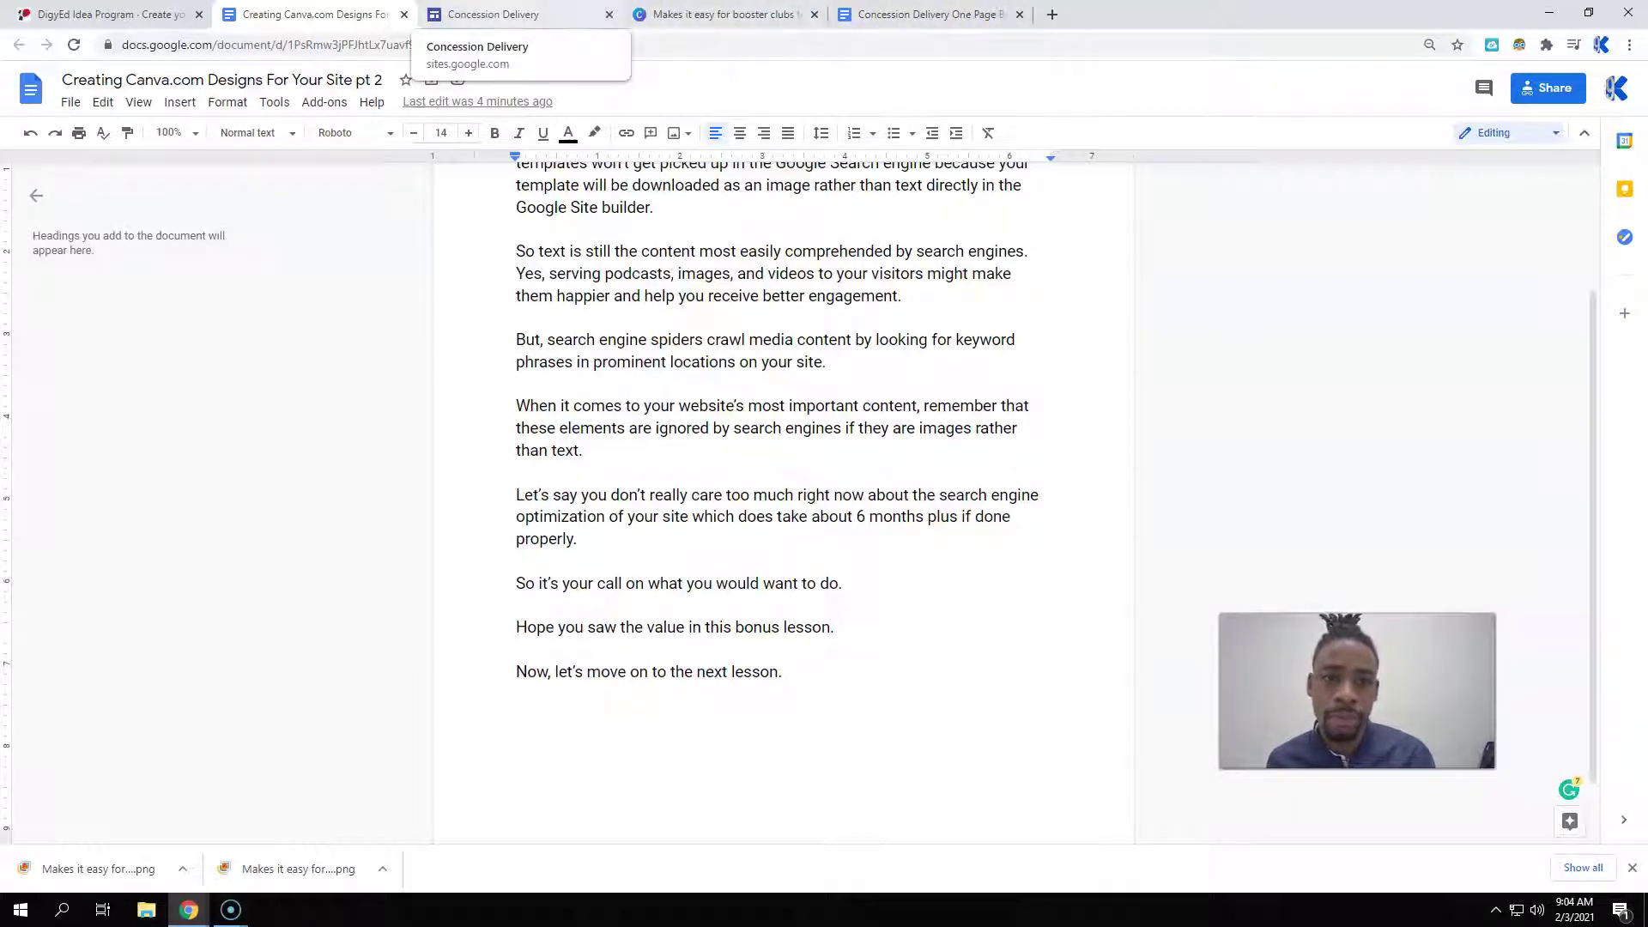
# - Ungroup the Concession Delivery title from its booster-club subtitle in the Canva hero design
pyautogui.click(493, 15)
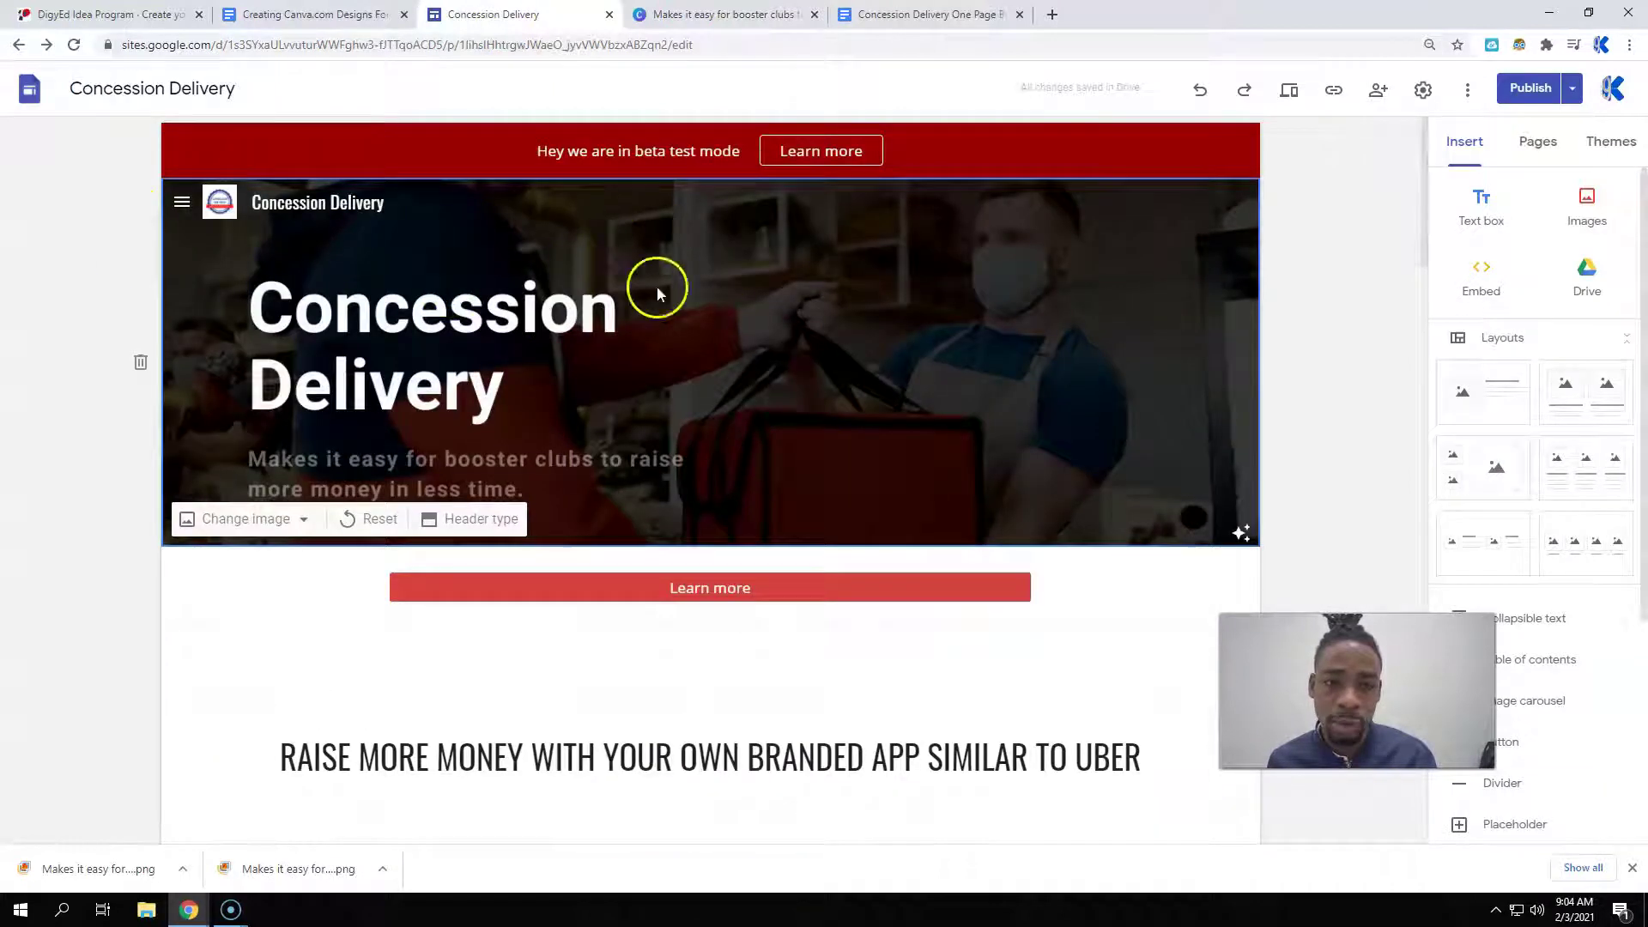
pyautogui.click(652, 10)
pyautogui.click(721, 404)
pyautogui.click(692, 560)
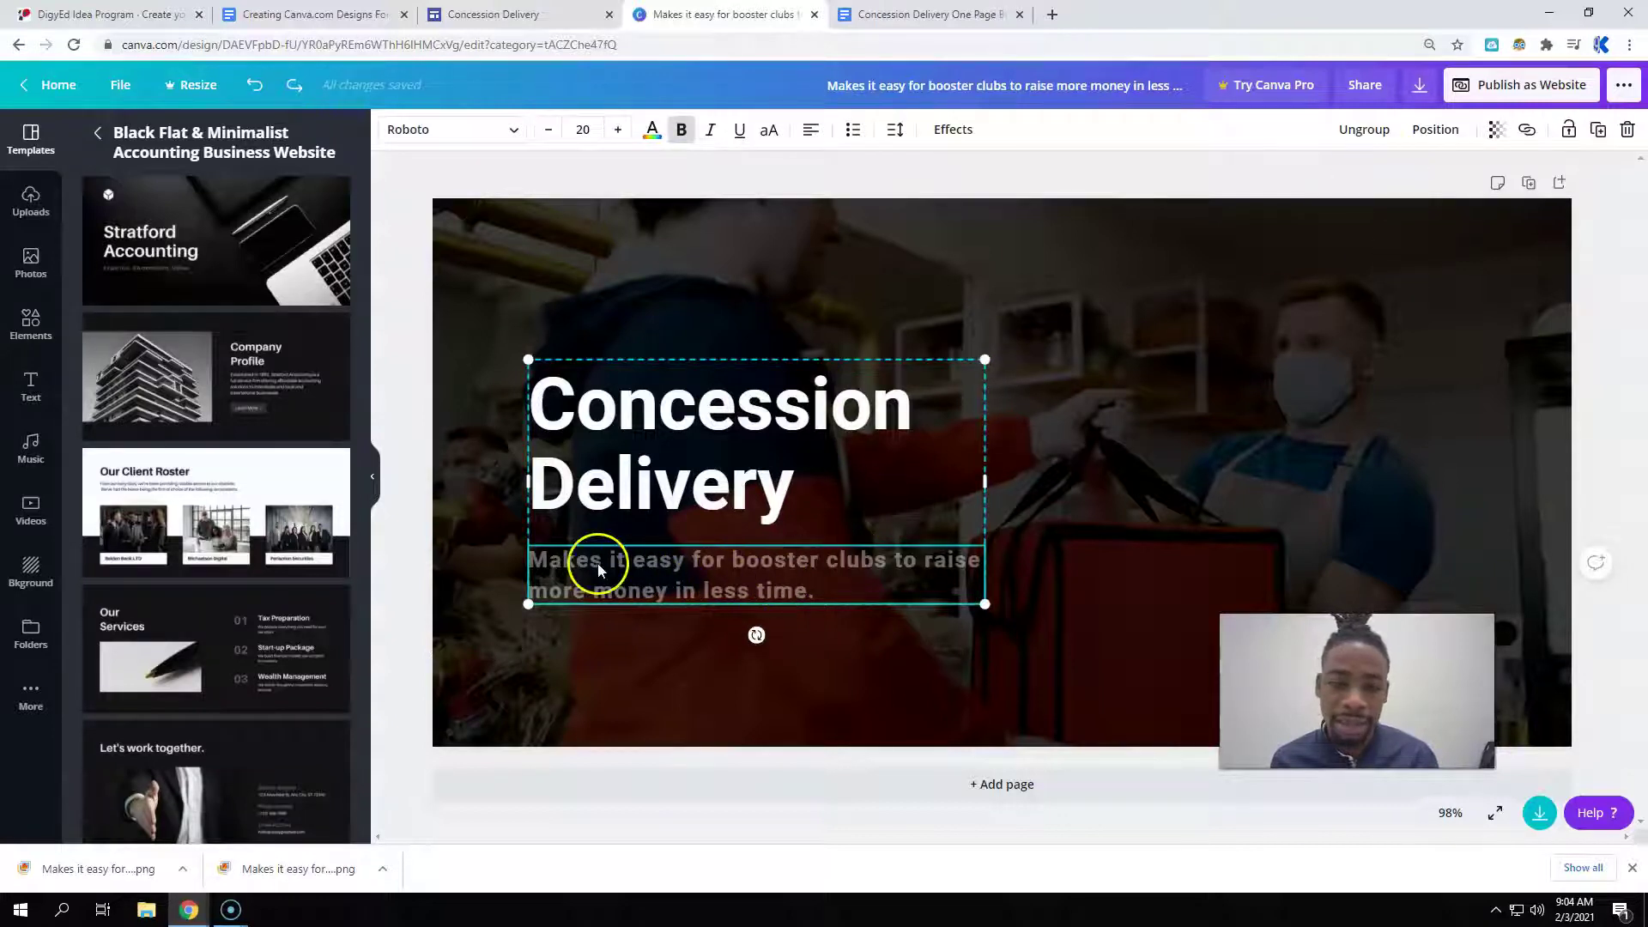
pyautogui.click(1373, 131)
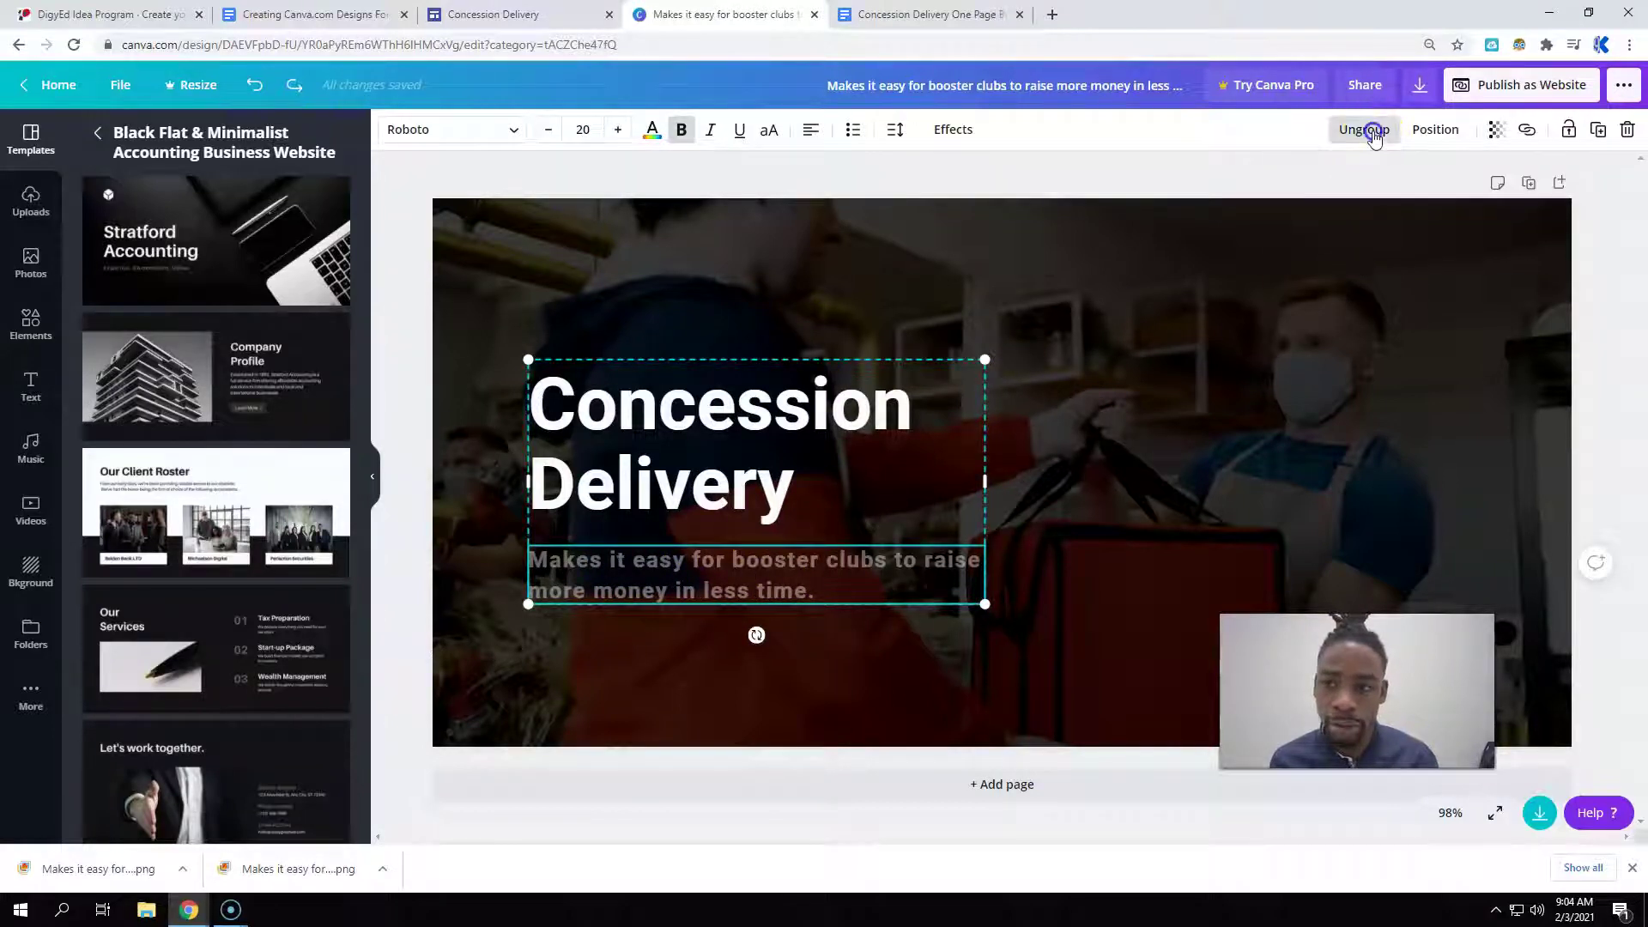
pyautogui.click(849, 618)
# - Set the subtitle's transparency to 100 so it shows as solid white
pyautogui.click(769, 560)
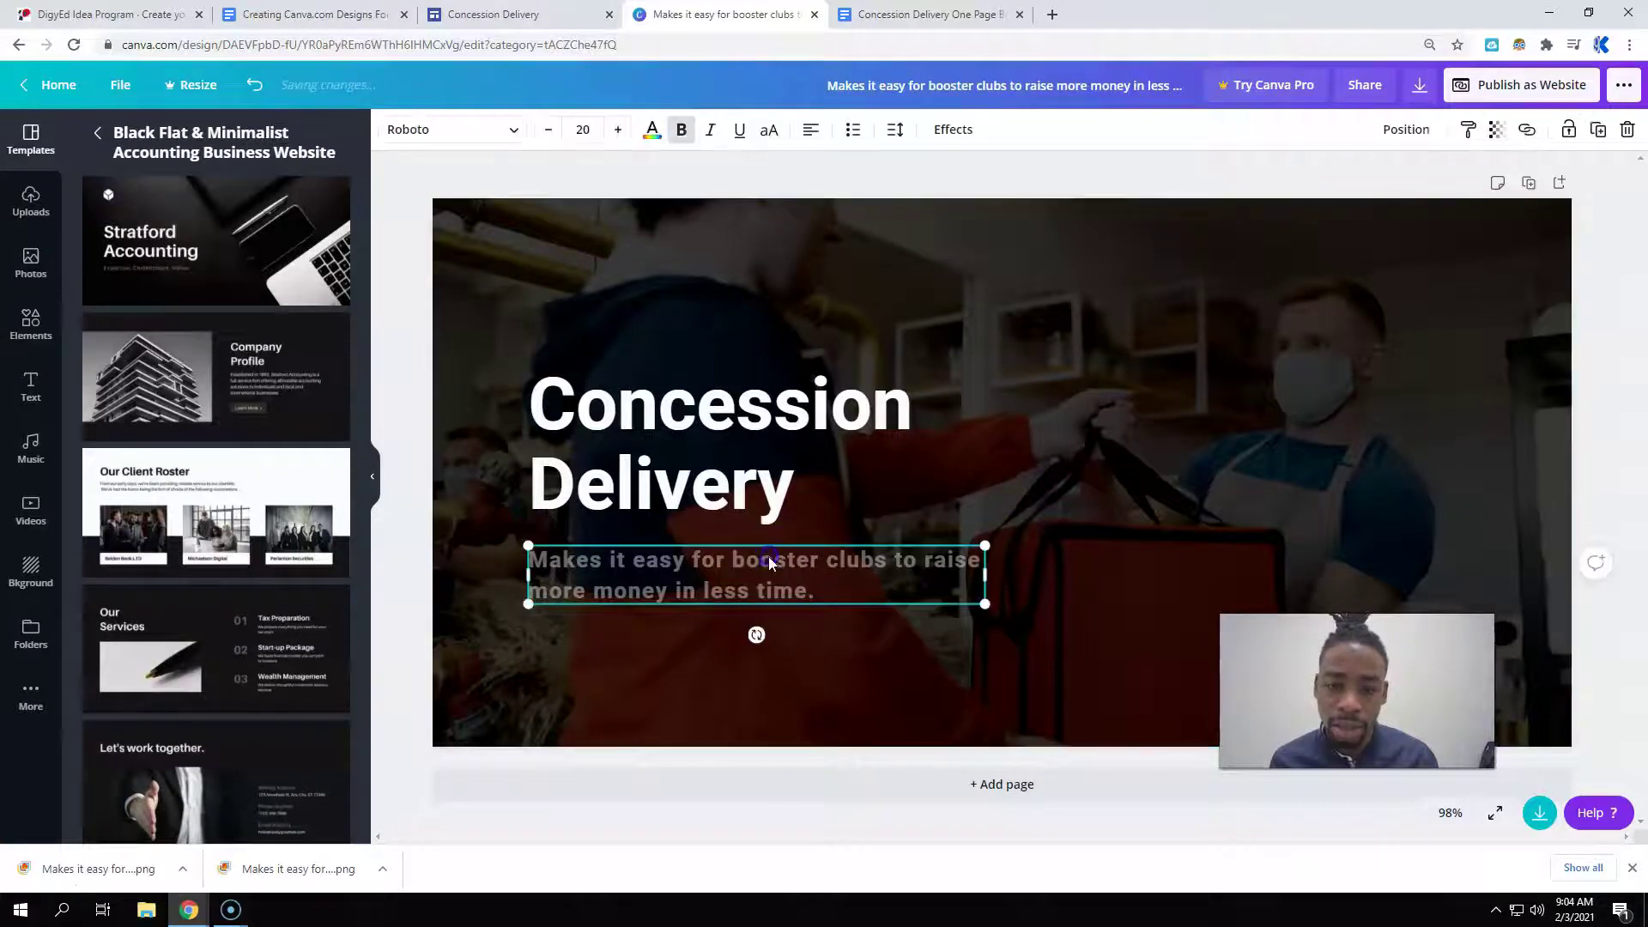
pyautogui.click(769, 560)
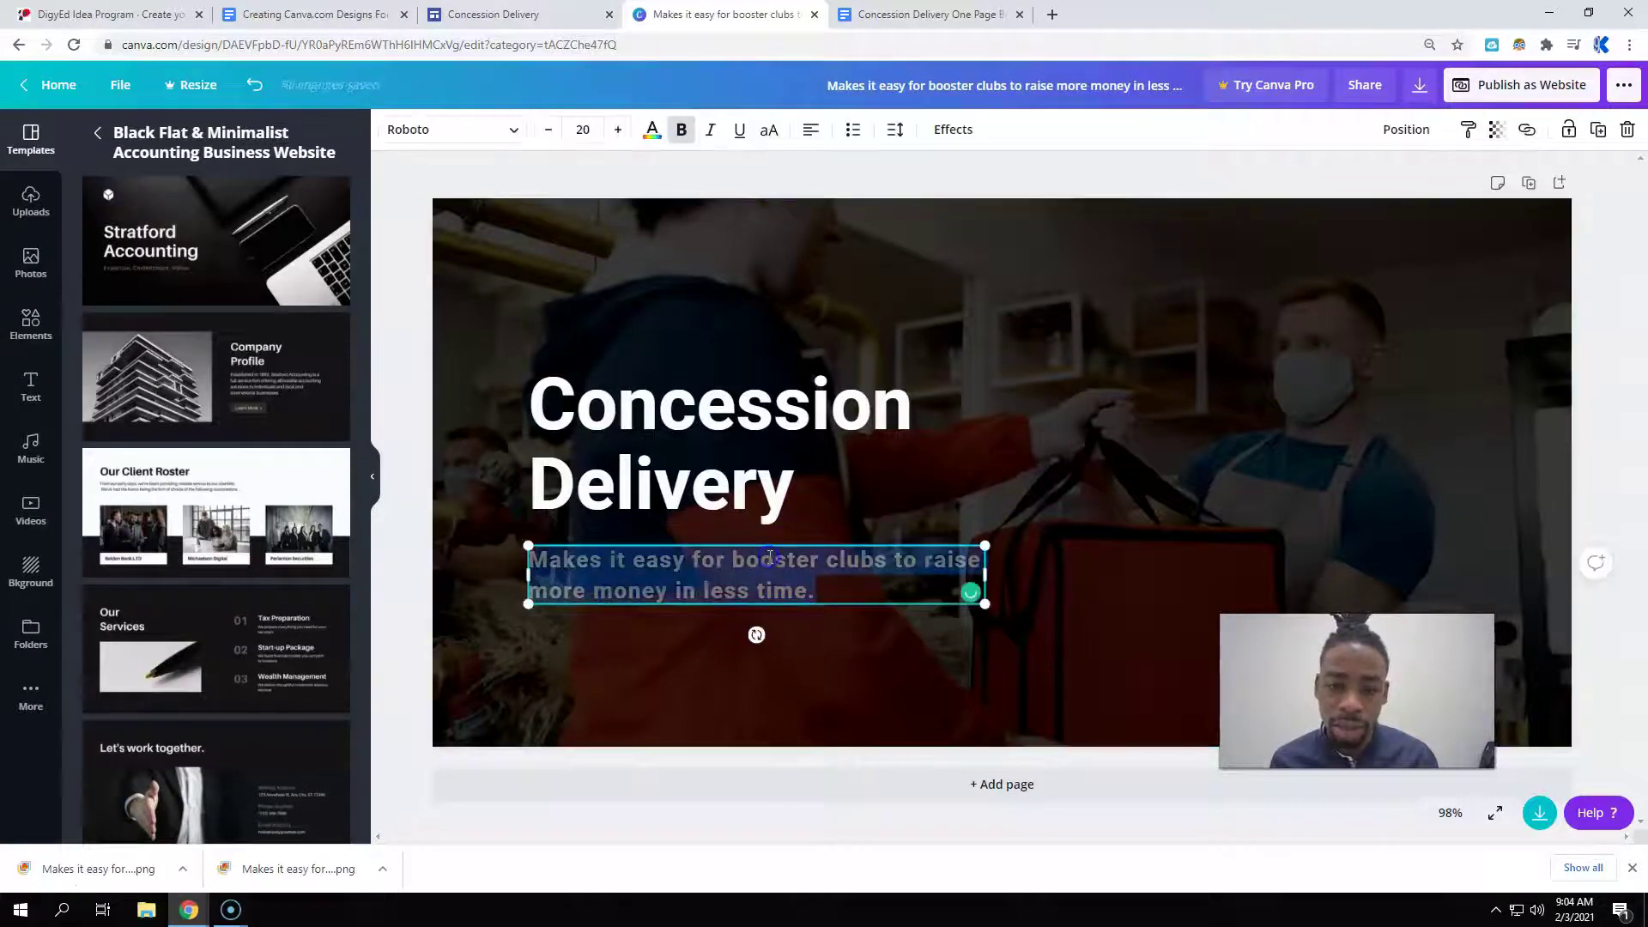
pyautogui.click(1494, 131)
pyautogui.moveTo(1379, 184); pyautogui.dragTo(1449, 186)
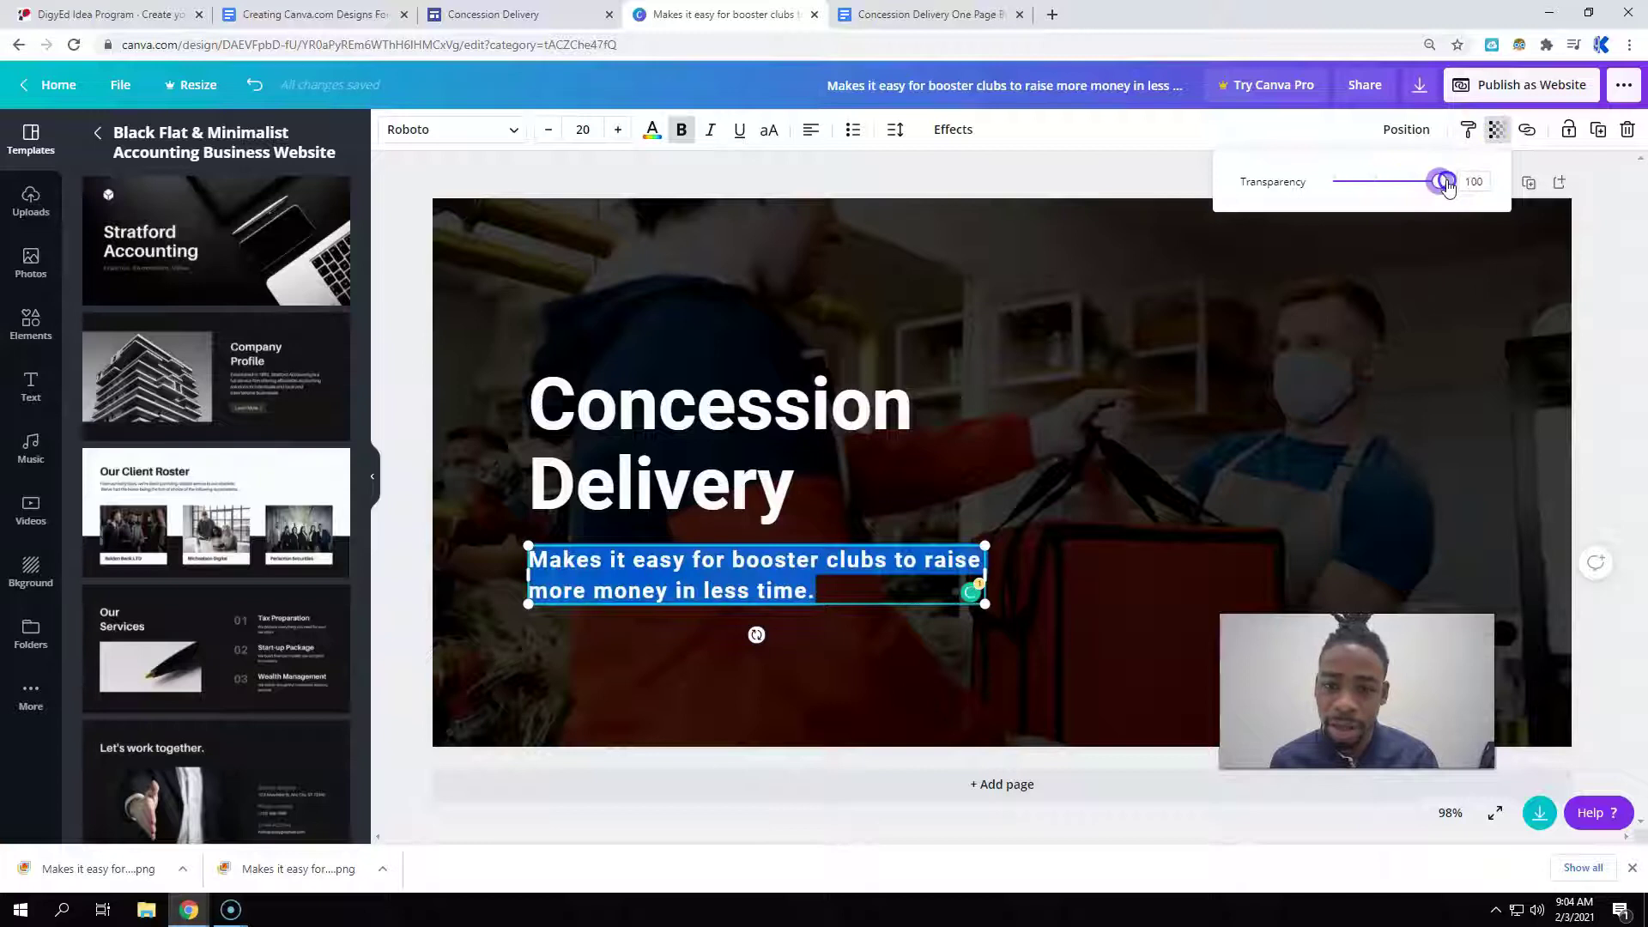
pyautogui.click(1095, 290)
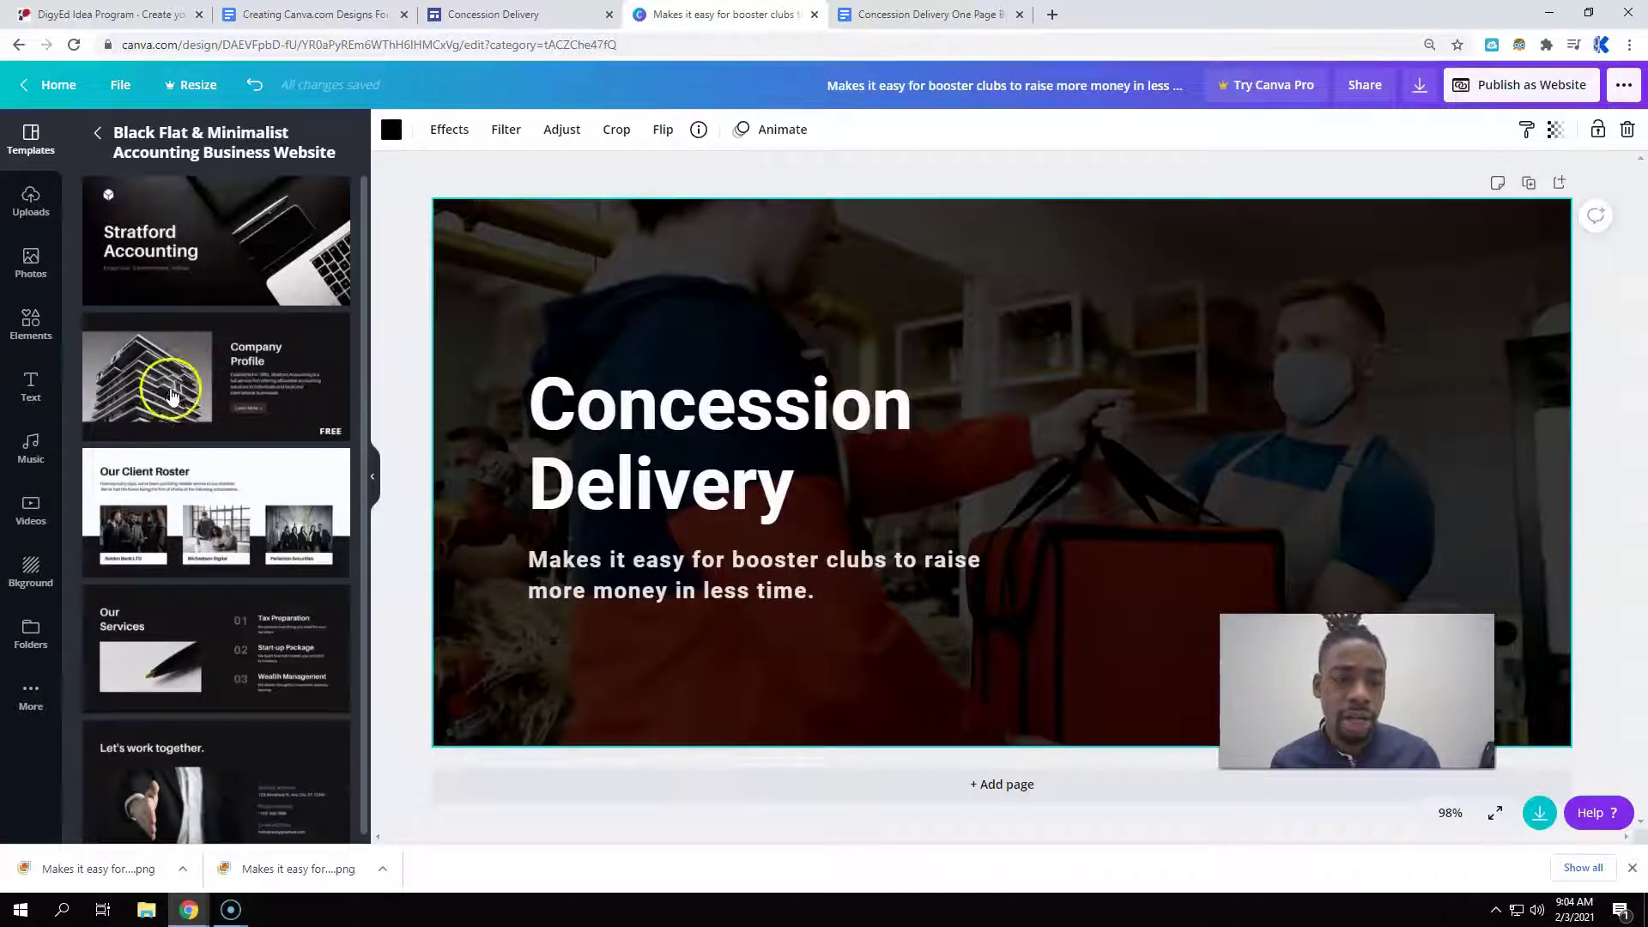
# - Add a second page using the Company Profile template
pyautogui.click(989, 802)
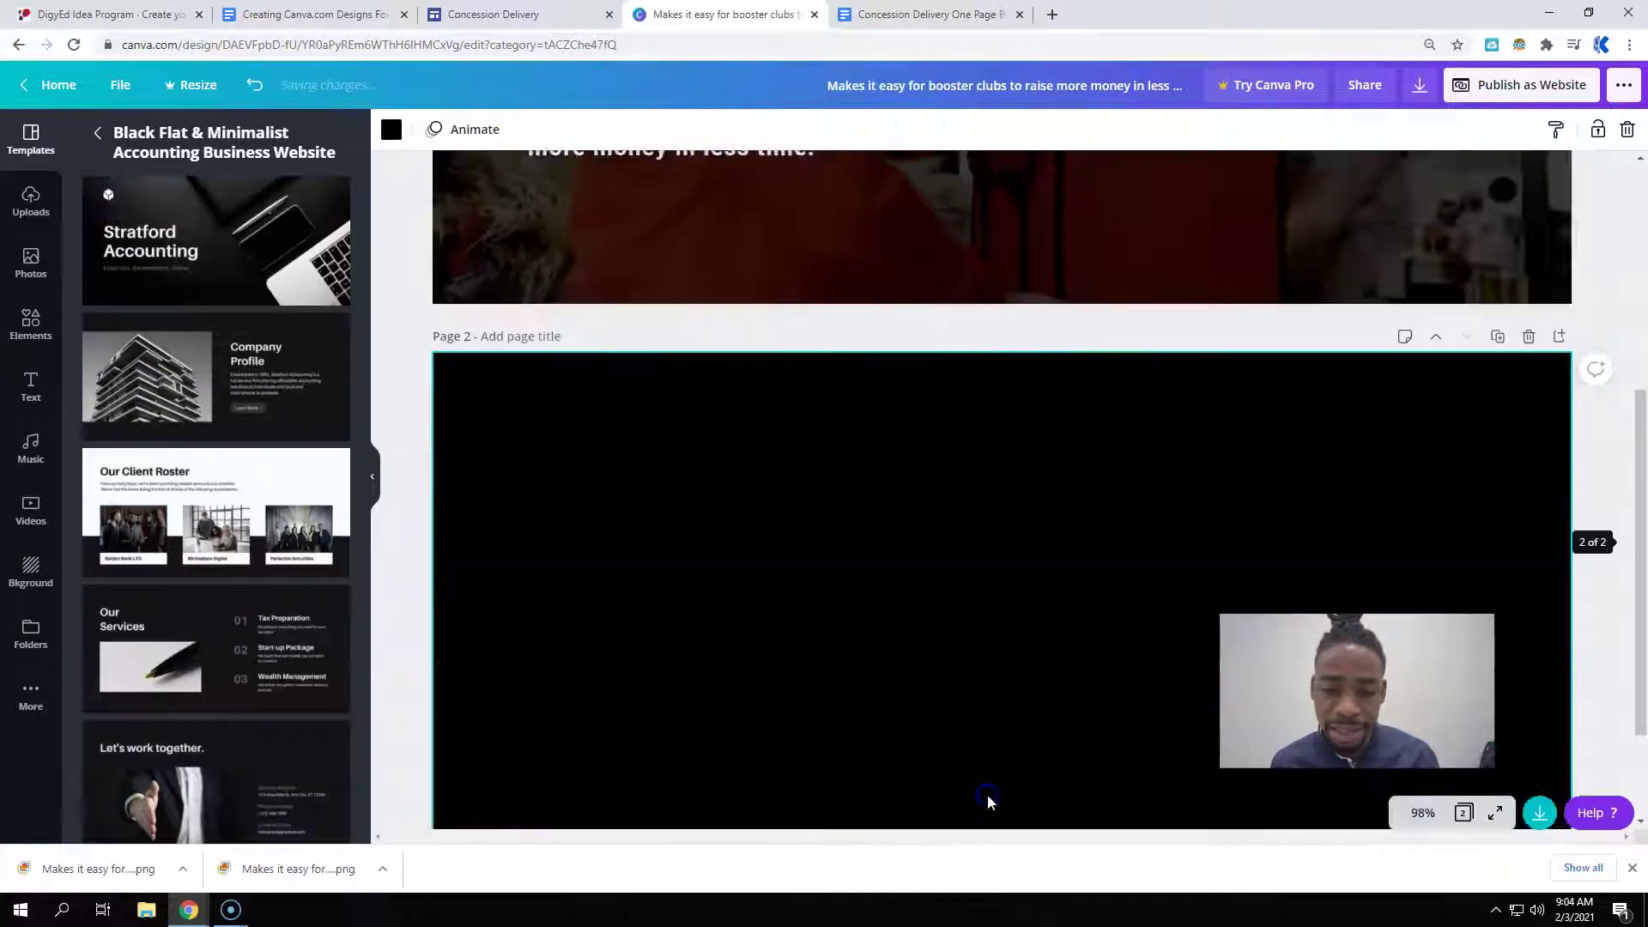
pyautogui.click(283, 382)
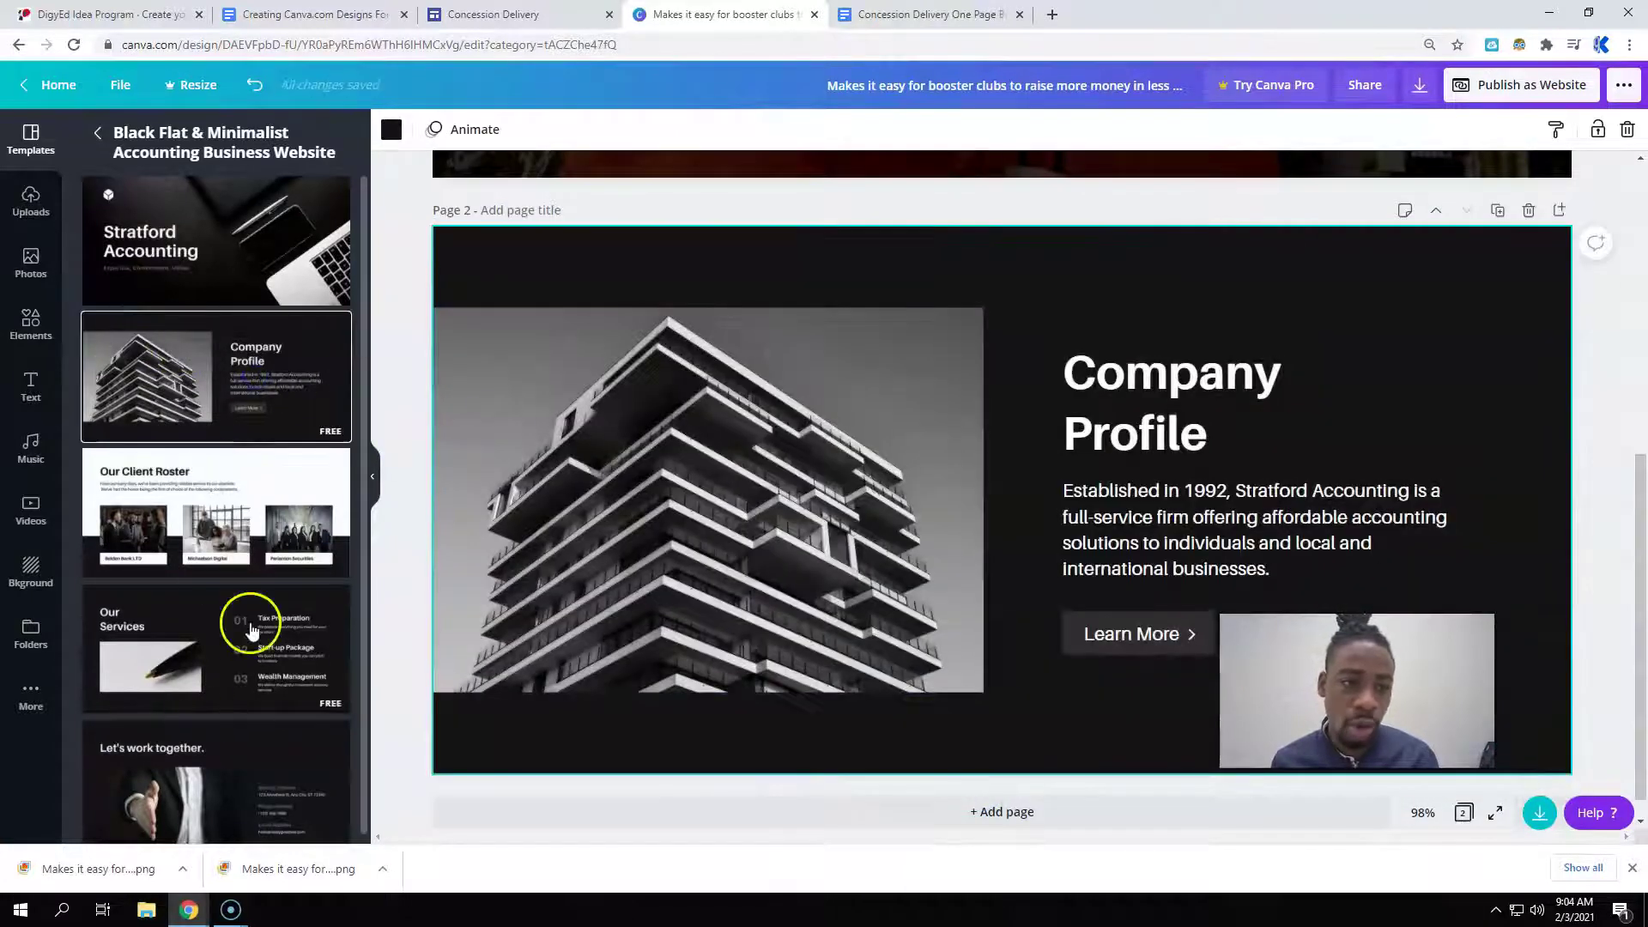
pyautogui.scroll(4, 458, 391)
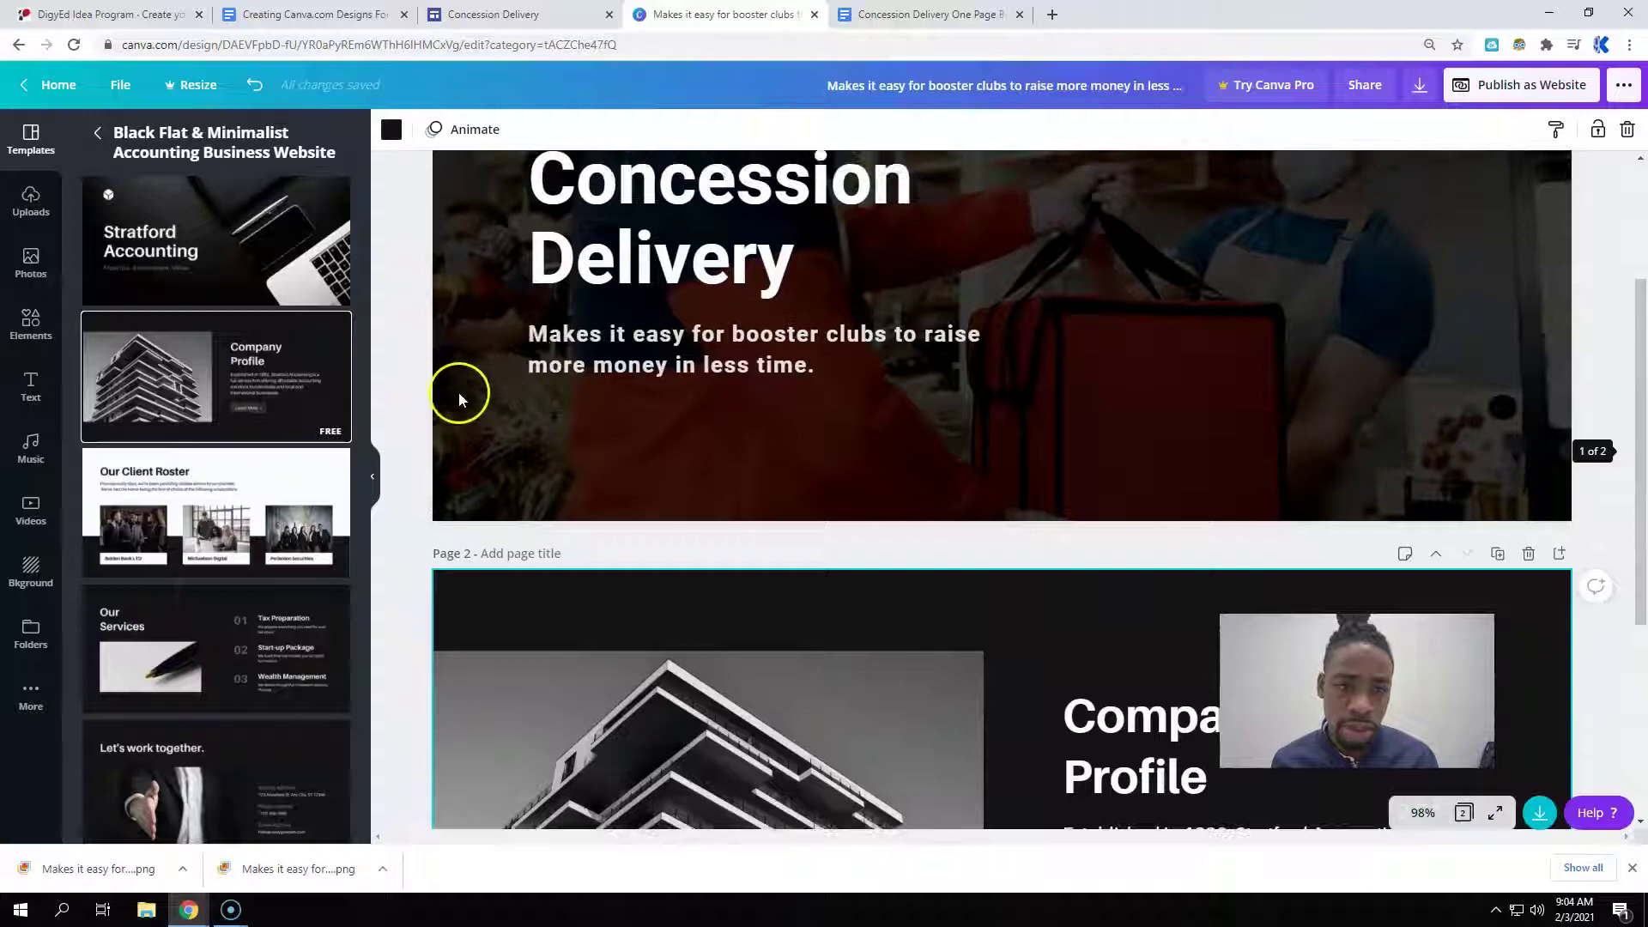
# - Colour page 1's background photo #0E3386, copied from the brand identity document
pyautogui.click(489, 352)
pyautogui.click(381, 133)
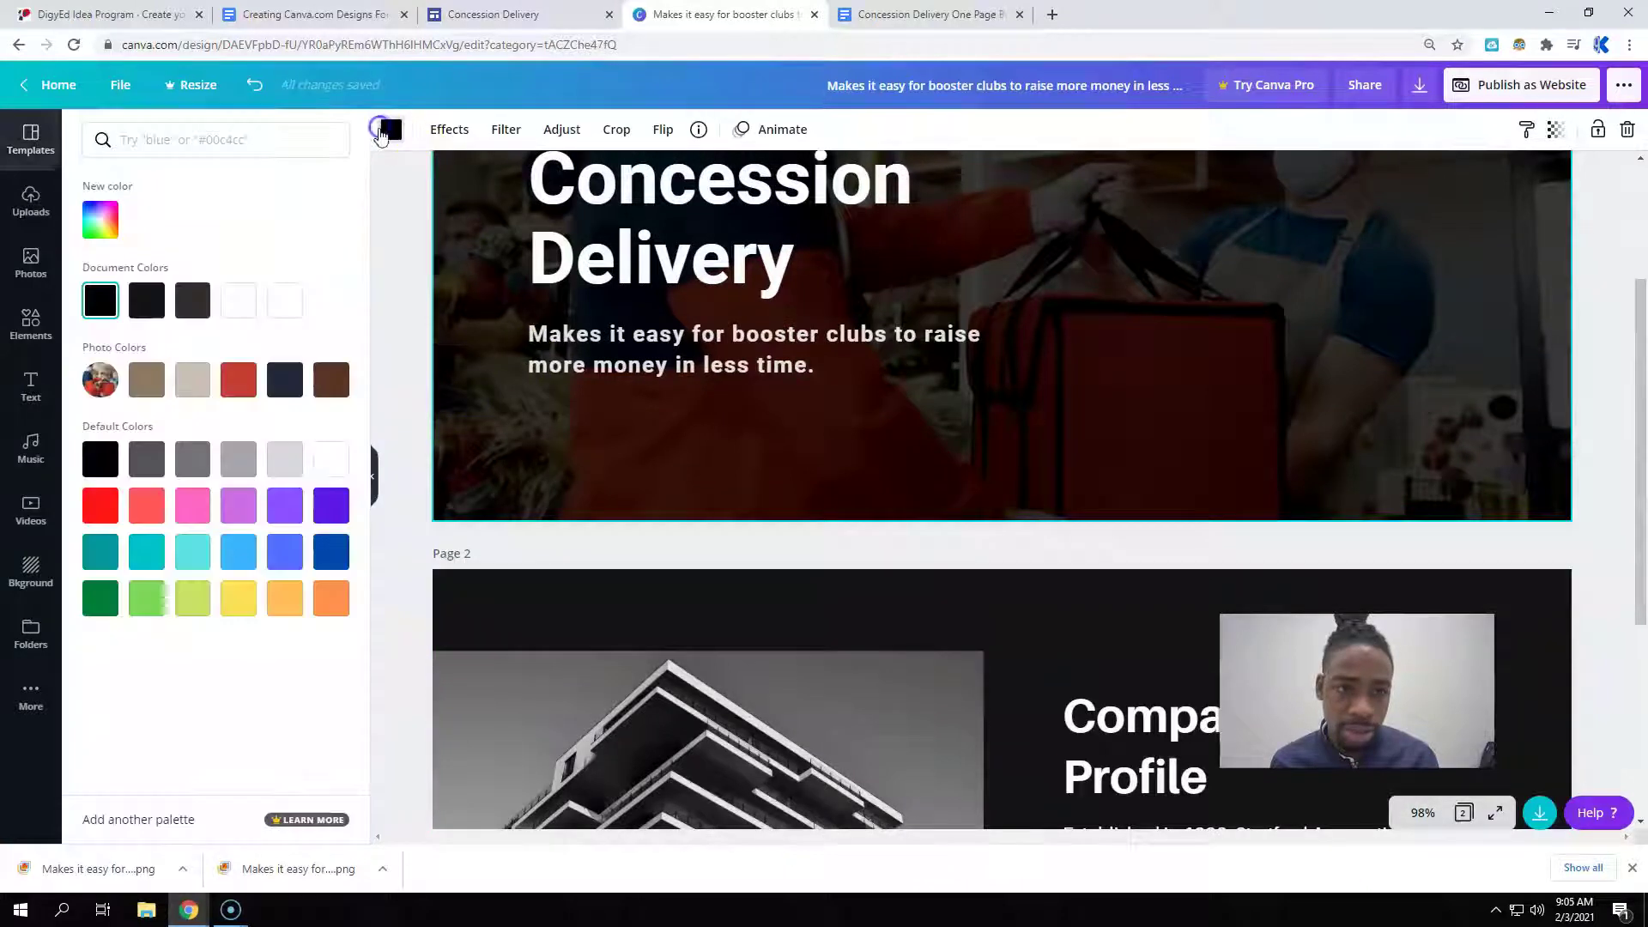
pyautogui.click(100, 219)
pyautogui.click(966, 12)
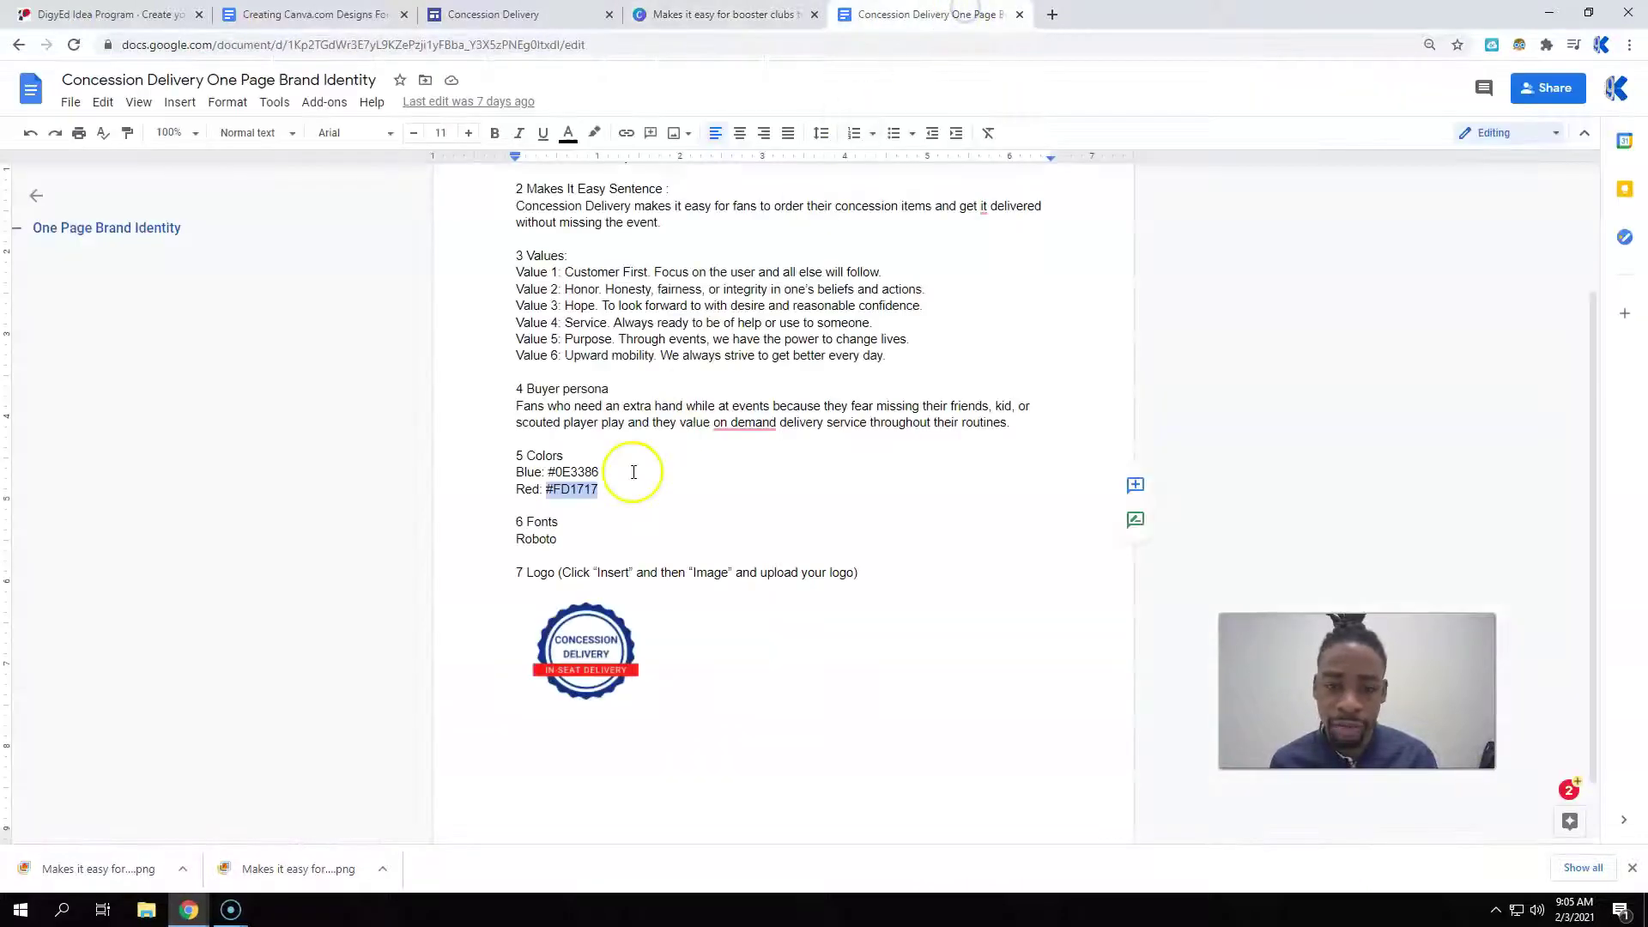
pyautogui.doubleClick(569, 472)
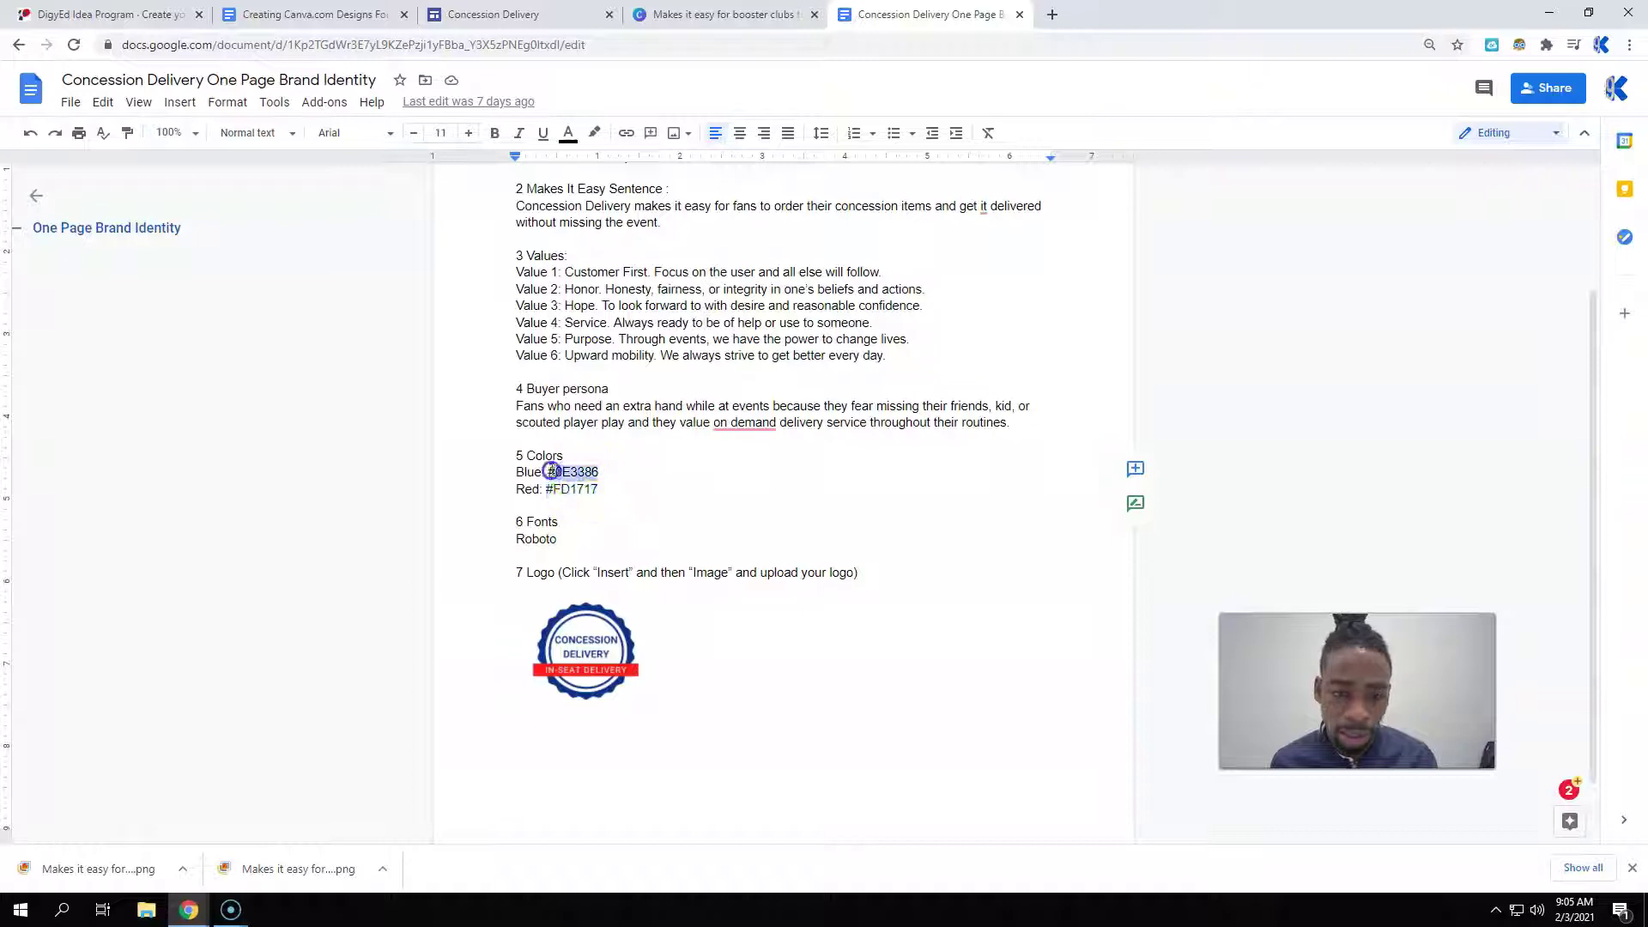
pyautogui.rightClick(550, 471)
pyautogui.click(610, 407)
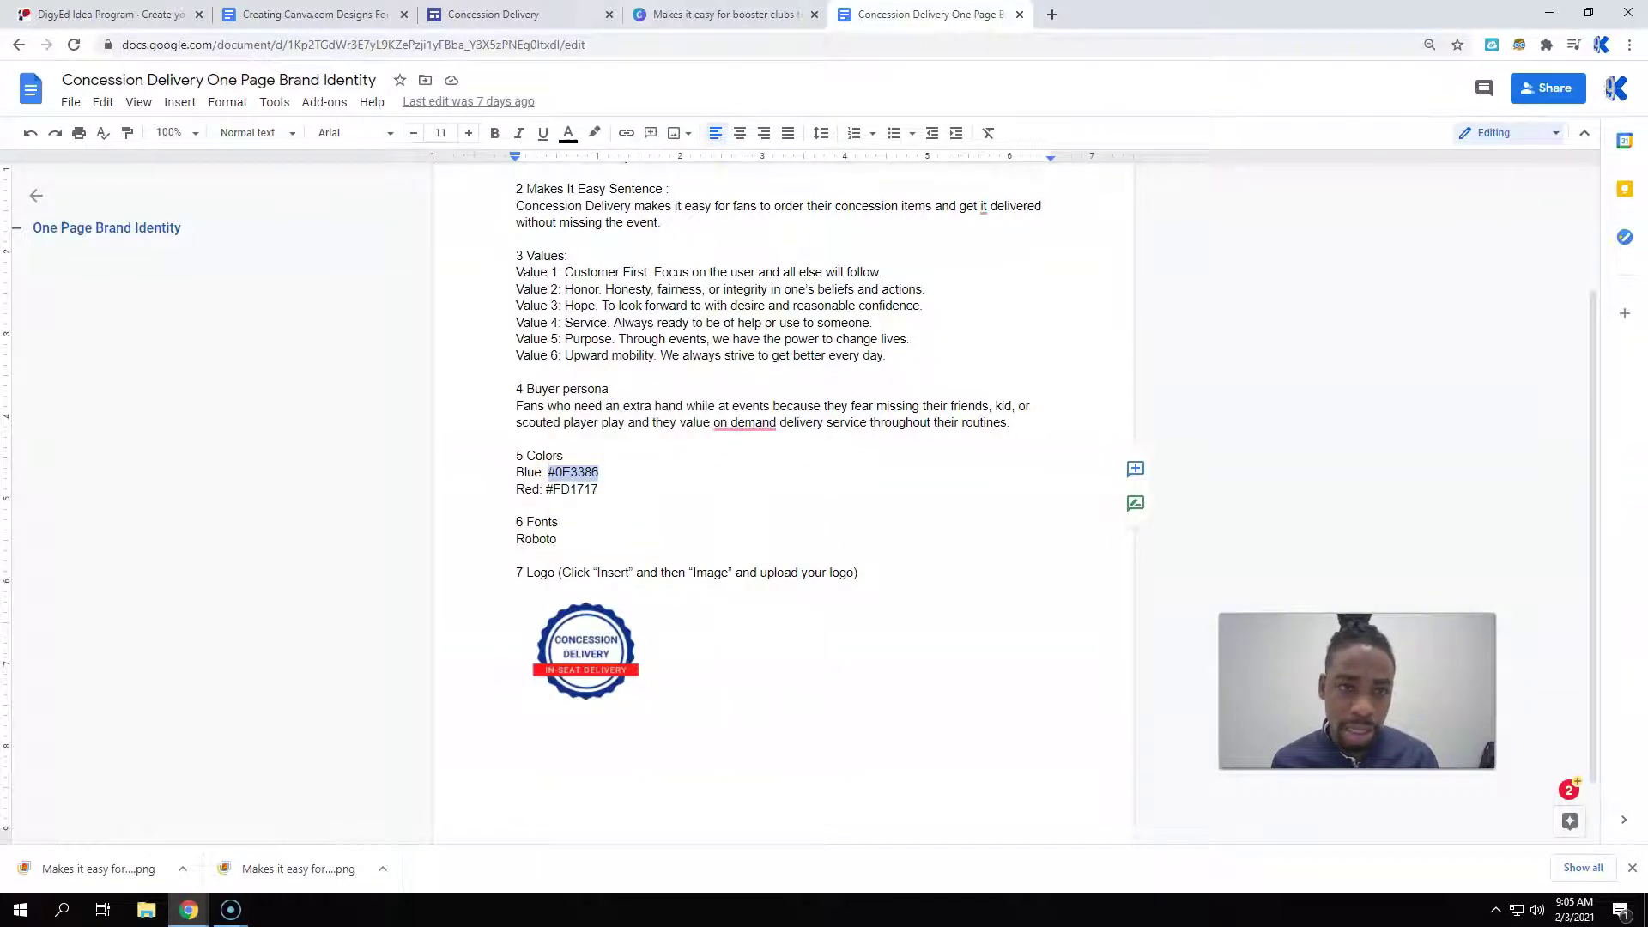
pyautogui.click(737, 17)
pyautogui.hotkey('ctrl', 'v')
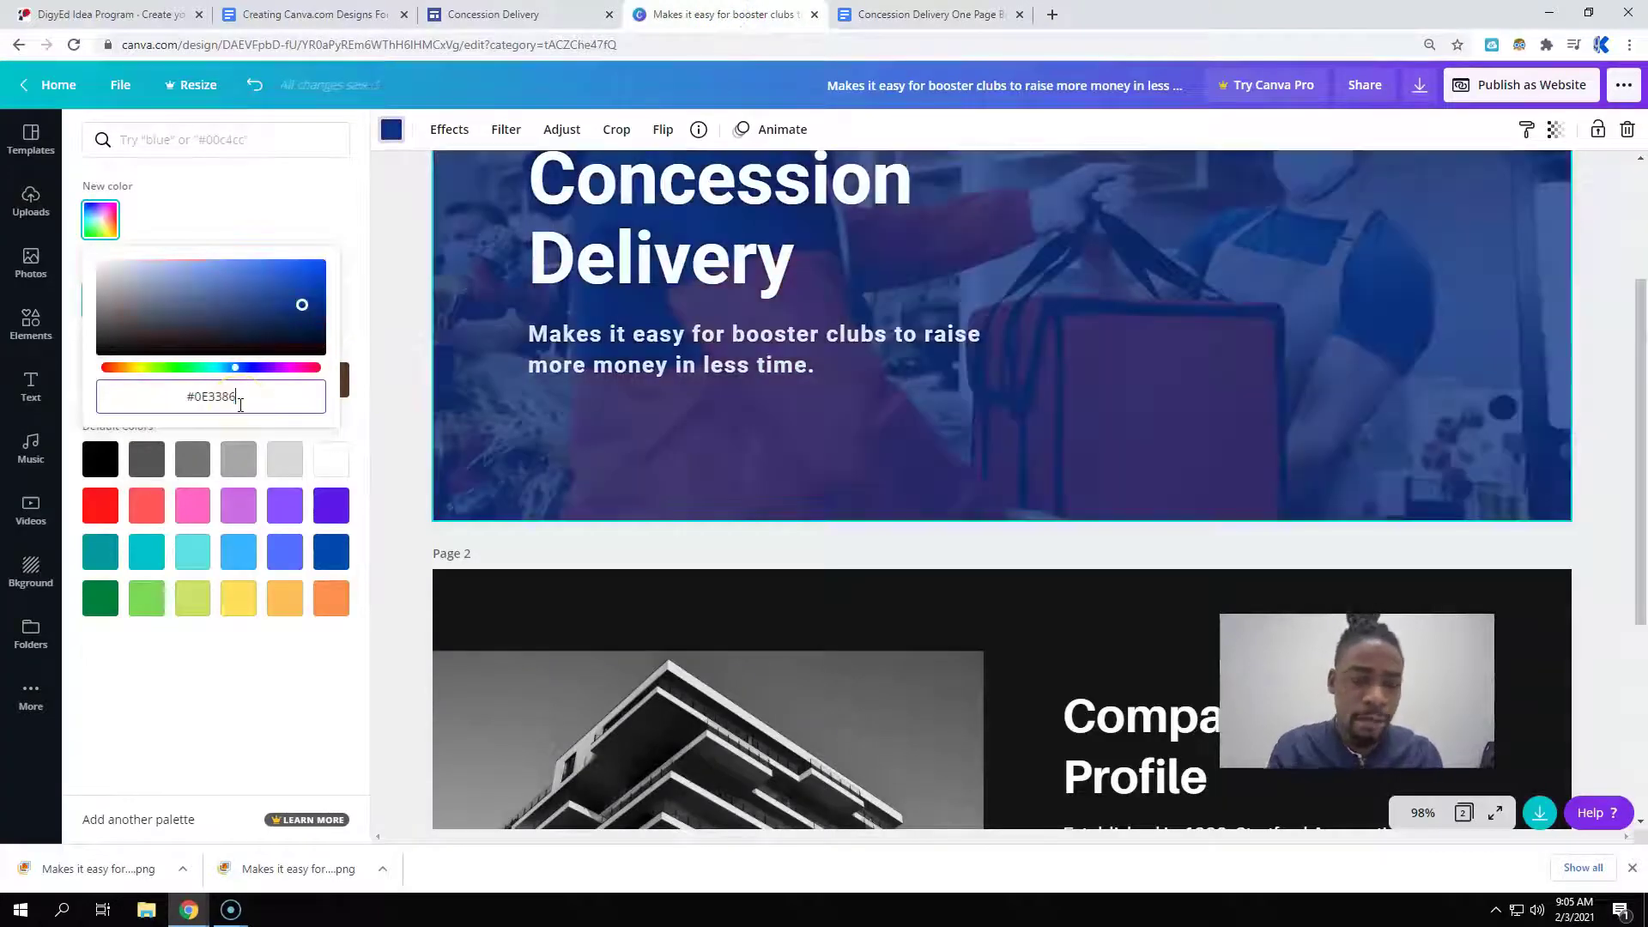
pyautogui.scroll(3, 722, 424)
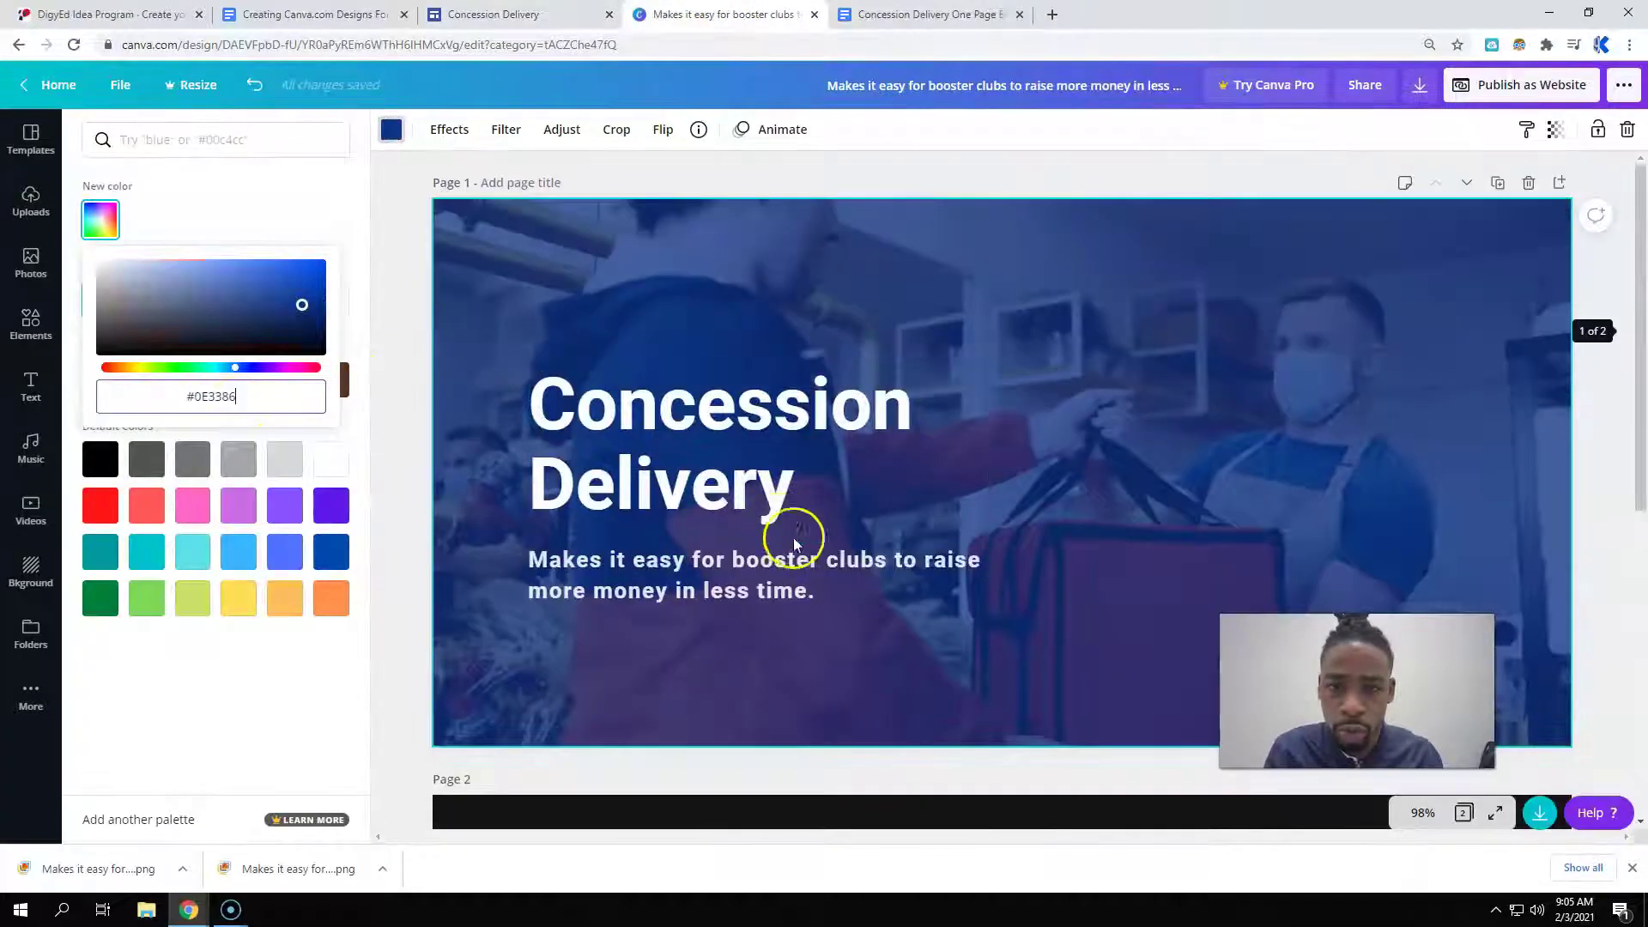
pyautogui.click(386, 470)
# - Make page 2's background the same brand blue
pyautogui.scroll(-4, 457, 554)
pyautogui.click(460, 522)
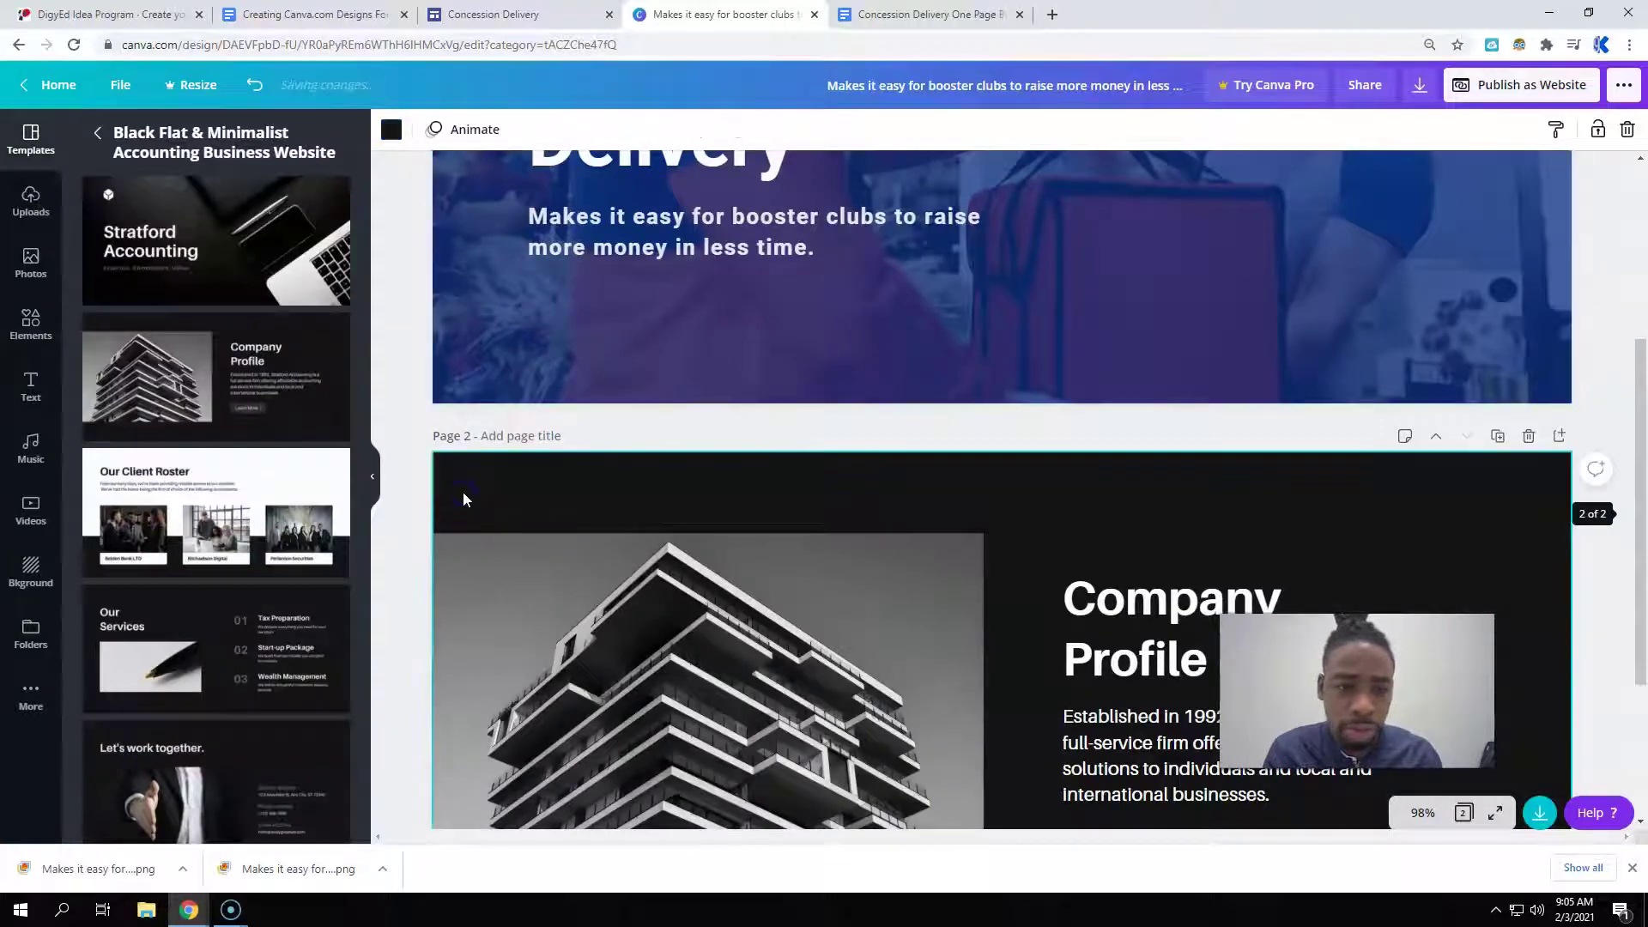
pyautogui.click(388, 131)
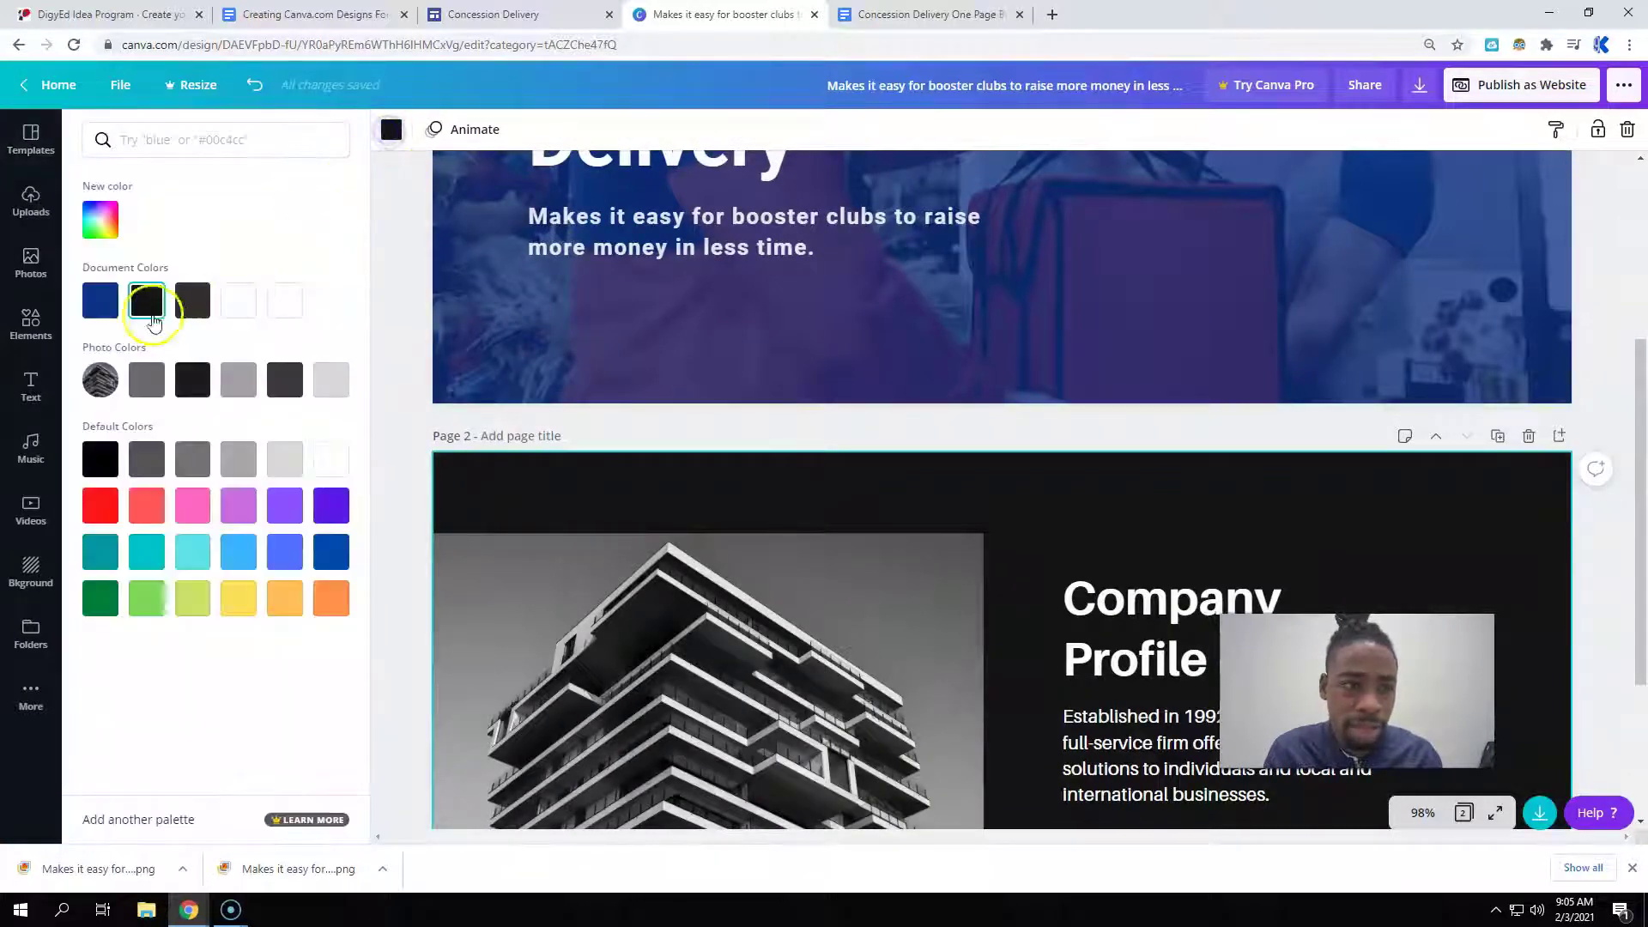
pyautogui.click(100, 300)
# - Select the Company Profile heading text on page 2, then go to the site editor
pyautogui.scroll(-3, 864, 440)
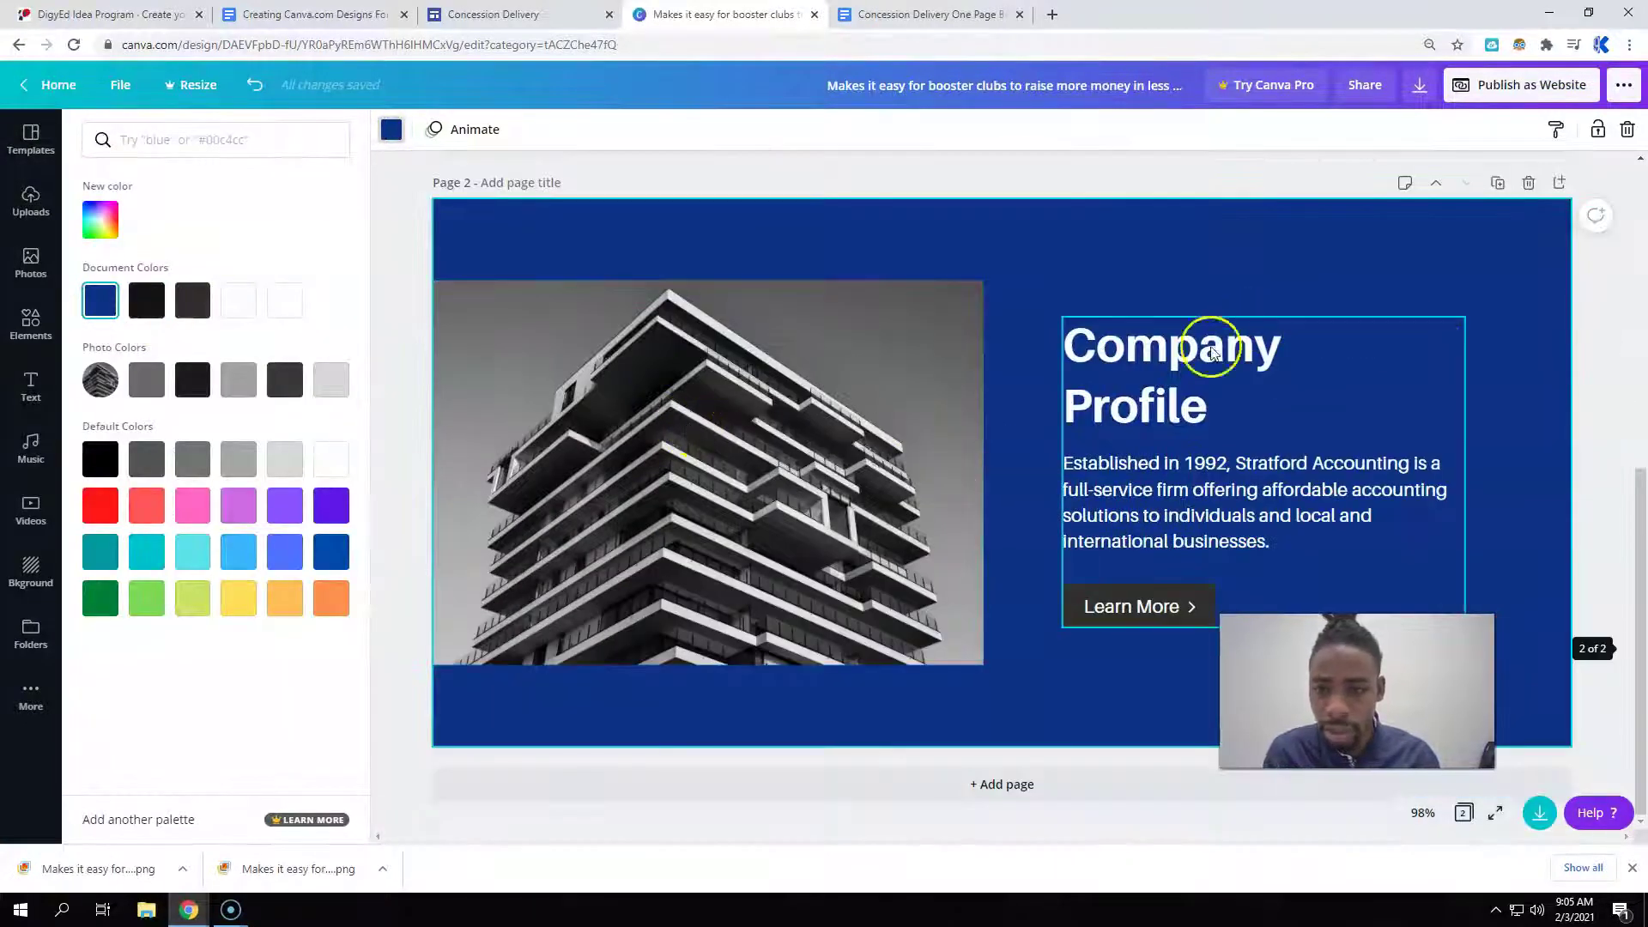
pyautogui.click(1168, 370)
pyautogui.doubleClick(1167, 371)
pyautogui.doubleClick(1201, 405)
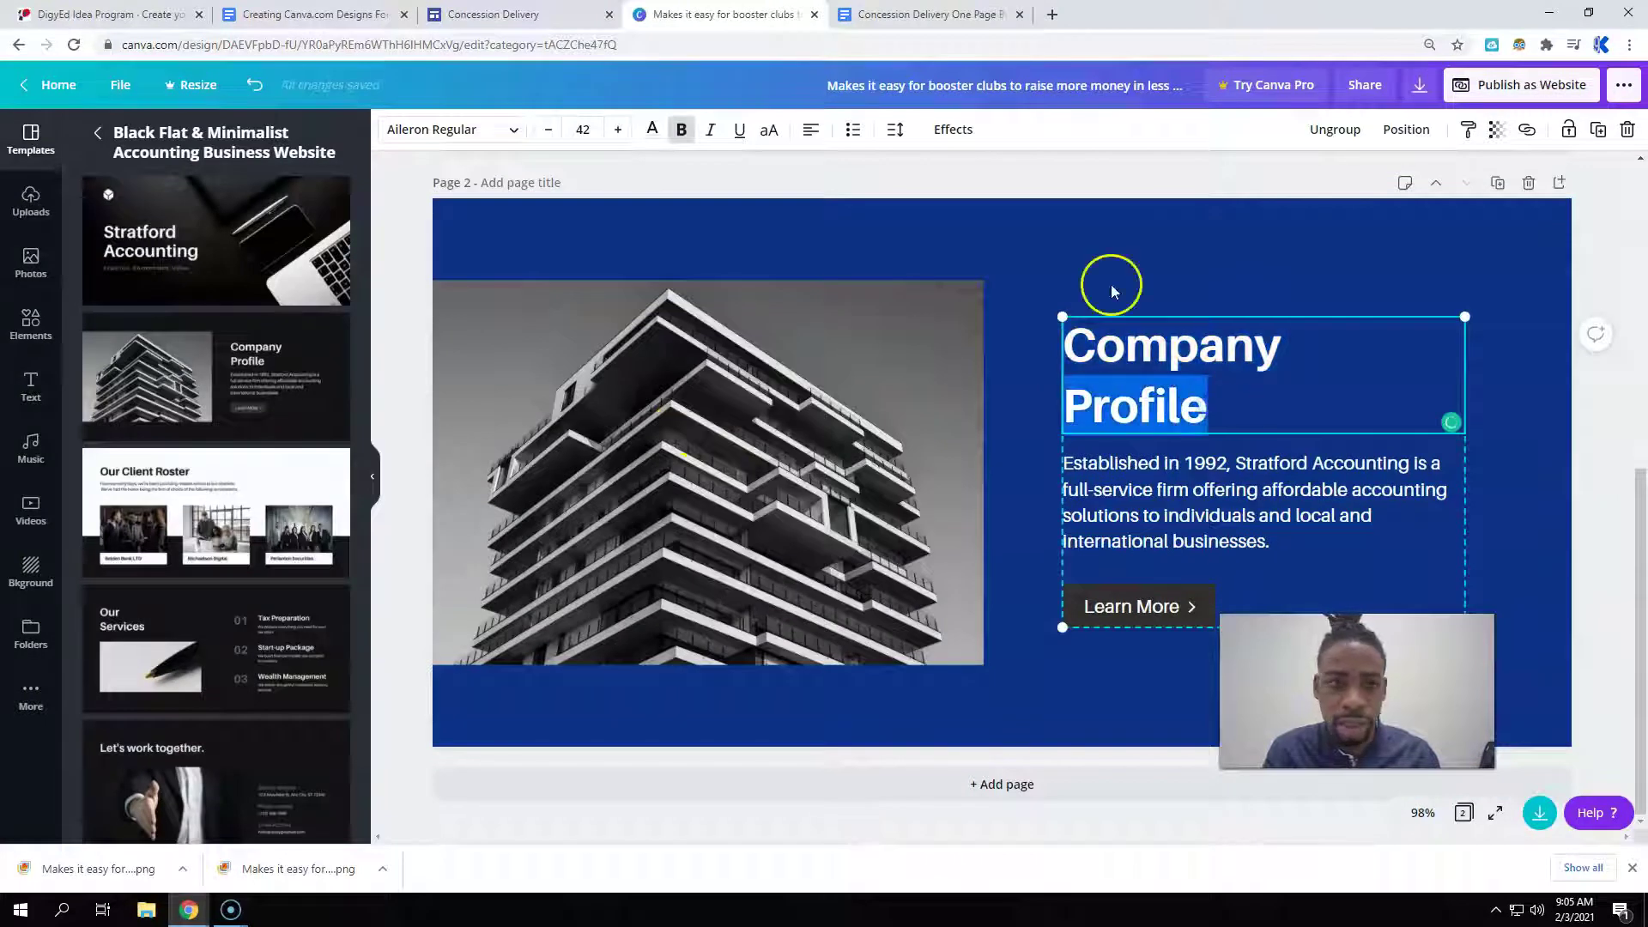
pyautogui.click(533, 14)
# - Replace the Company Profile heading with the site's 'Raise more money' heading
pyautogui.scroll(-2, 480, 646)
pyautogui.click(479, 588)
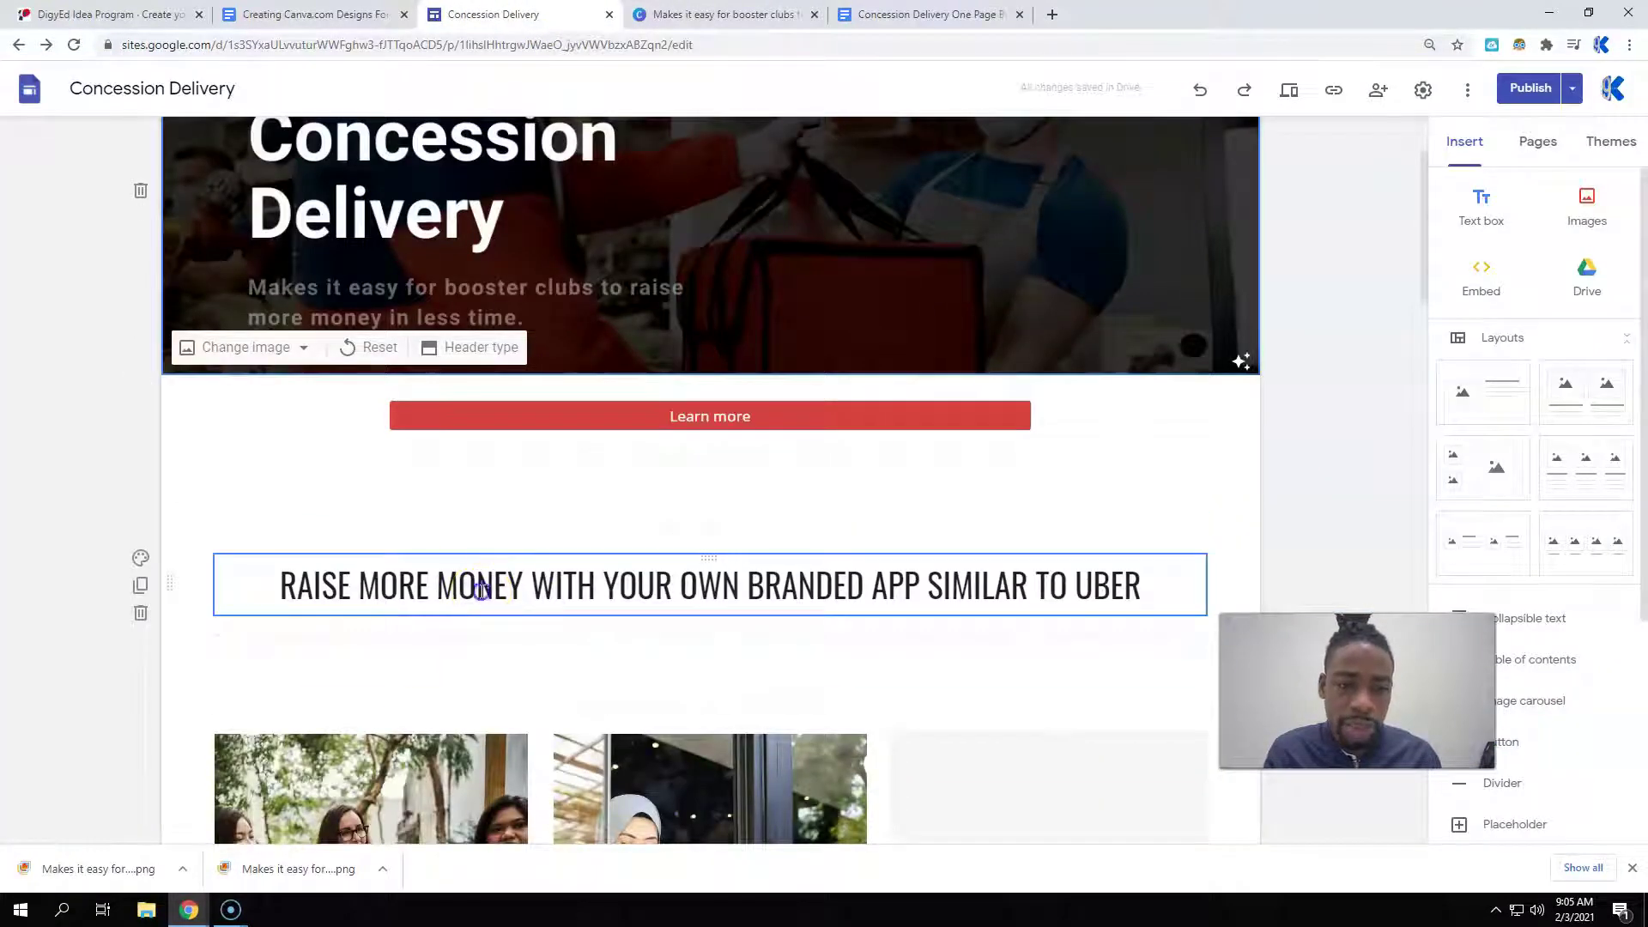
pyautogui.tripleClick(483, 591)
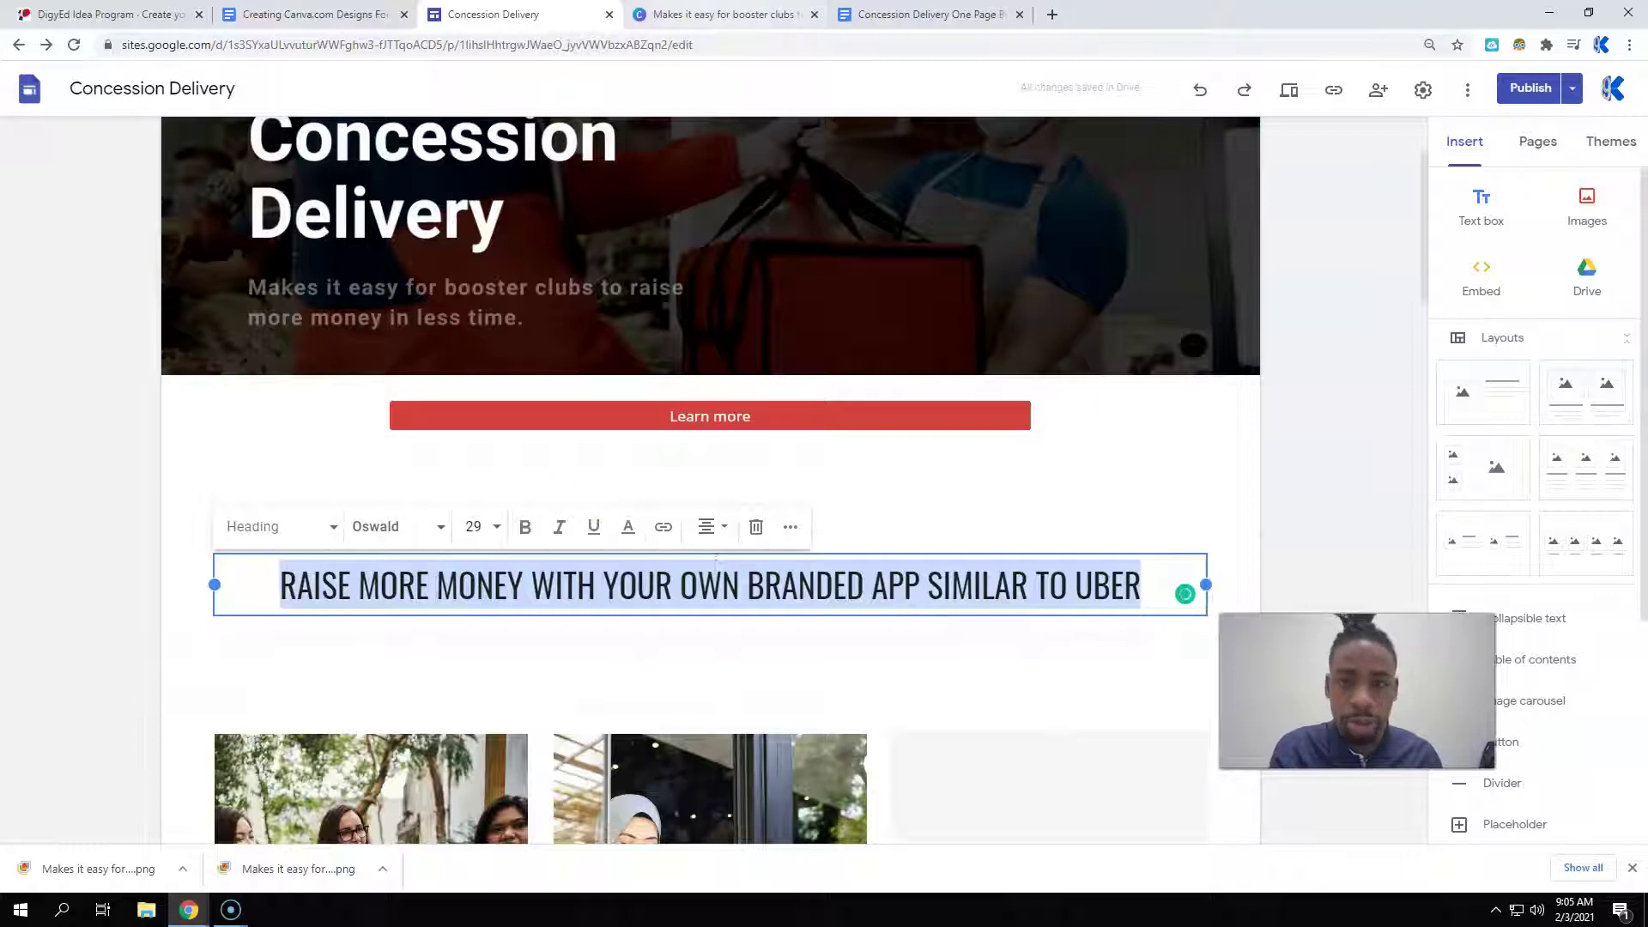
pyautogui.click(922, 14)
pyautogui.click(726, 14)
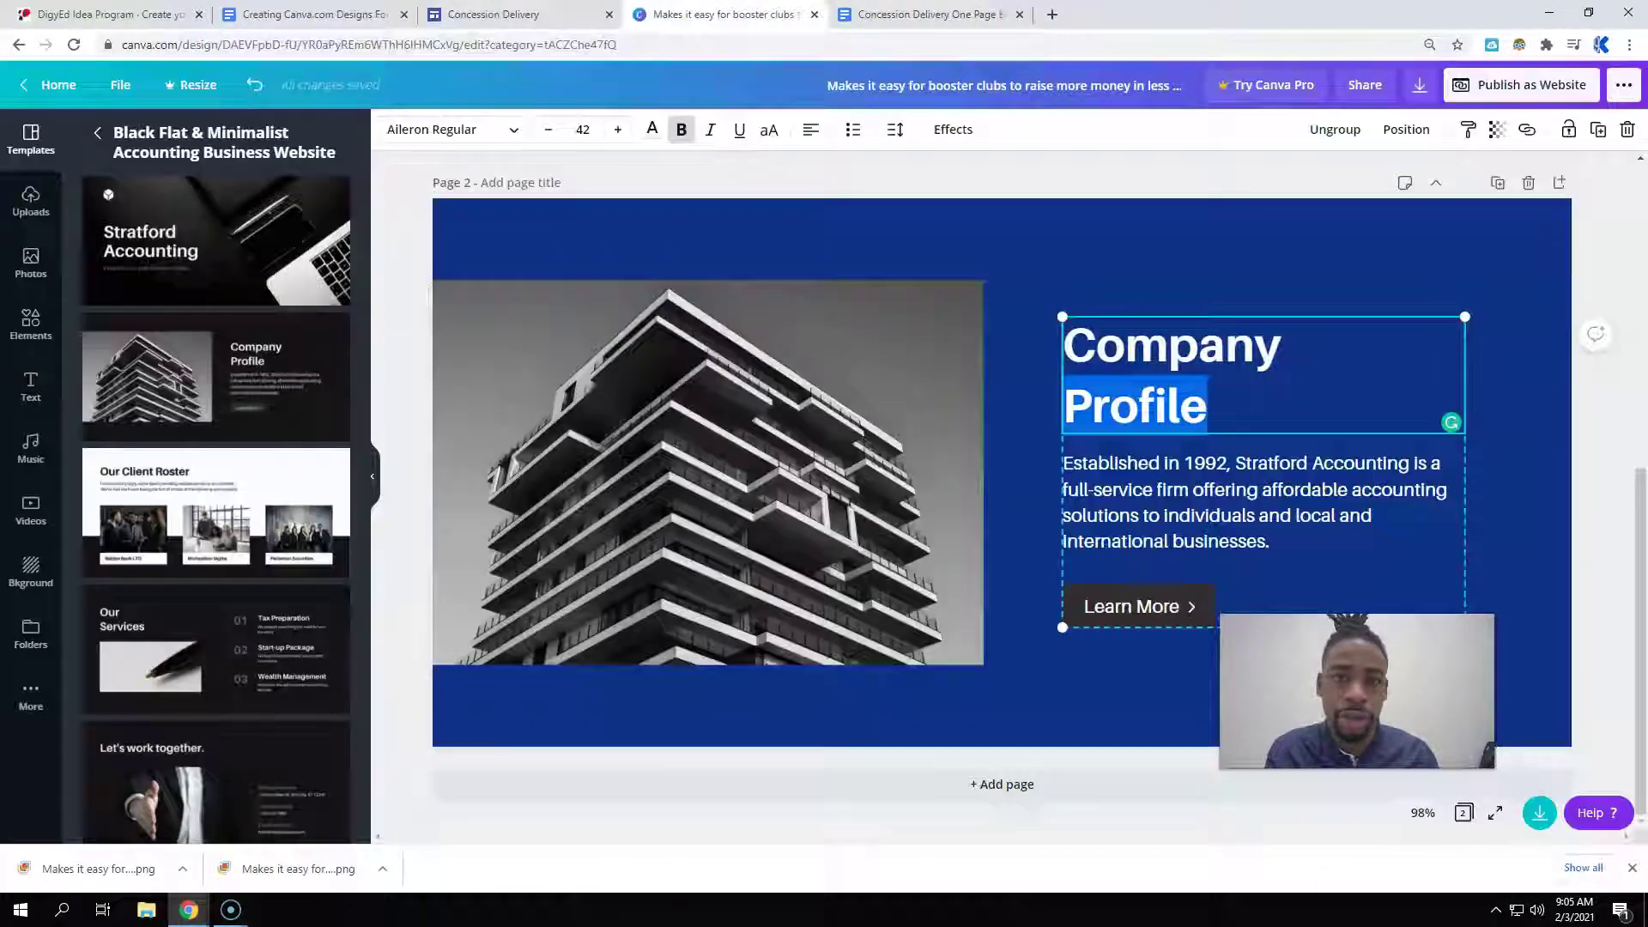
pyautogui.click(1231, 409)
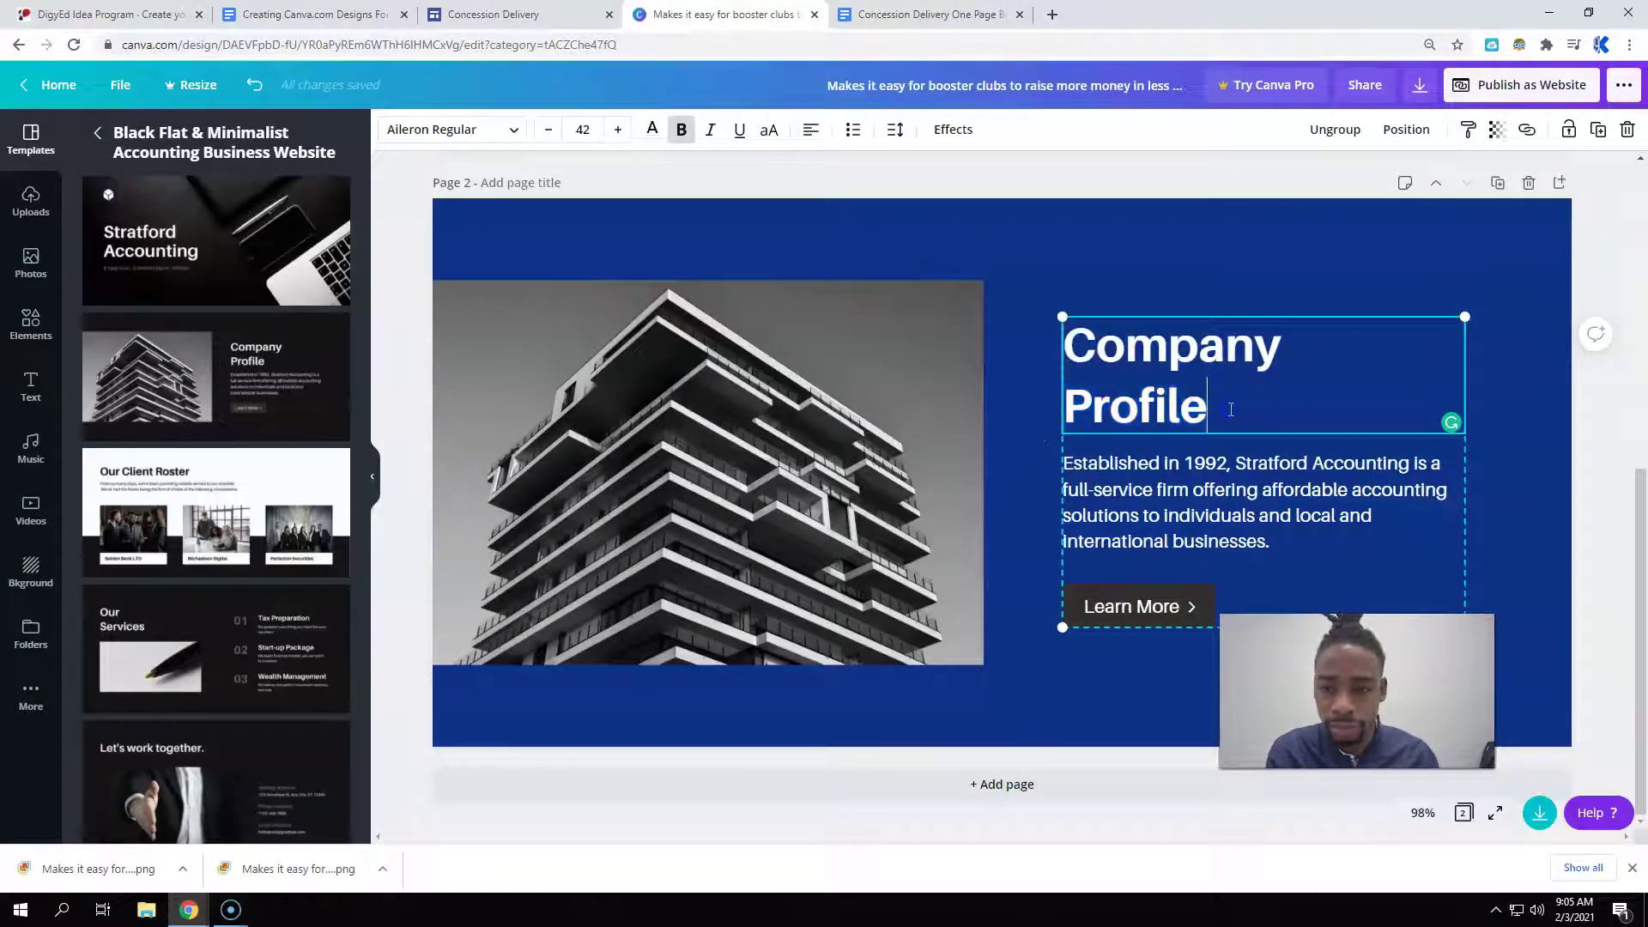
pyautogui.keyDown('shift'); pyautogui.click(1067, 335); pyautogui.keyUp('shift')
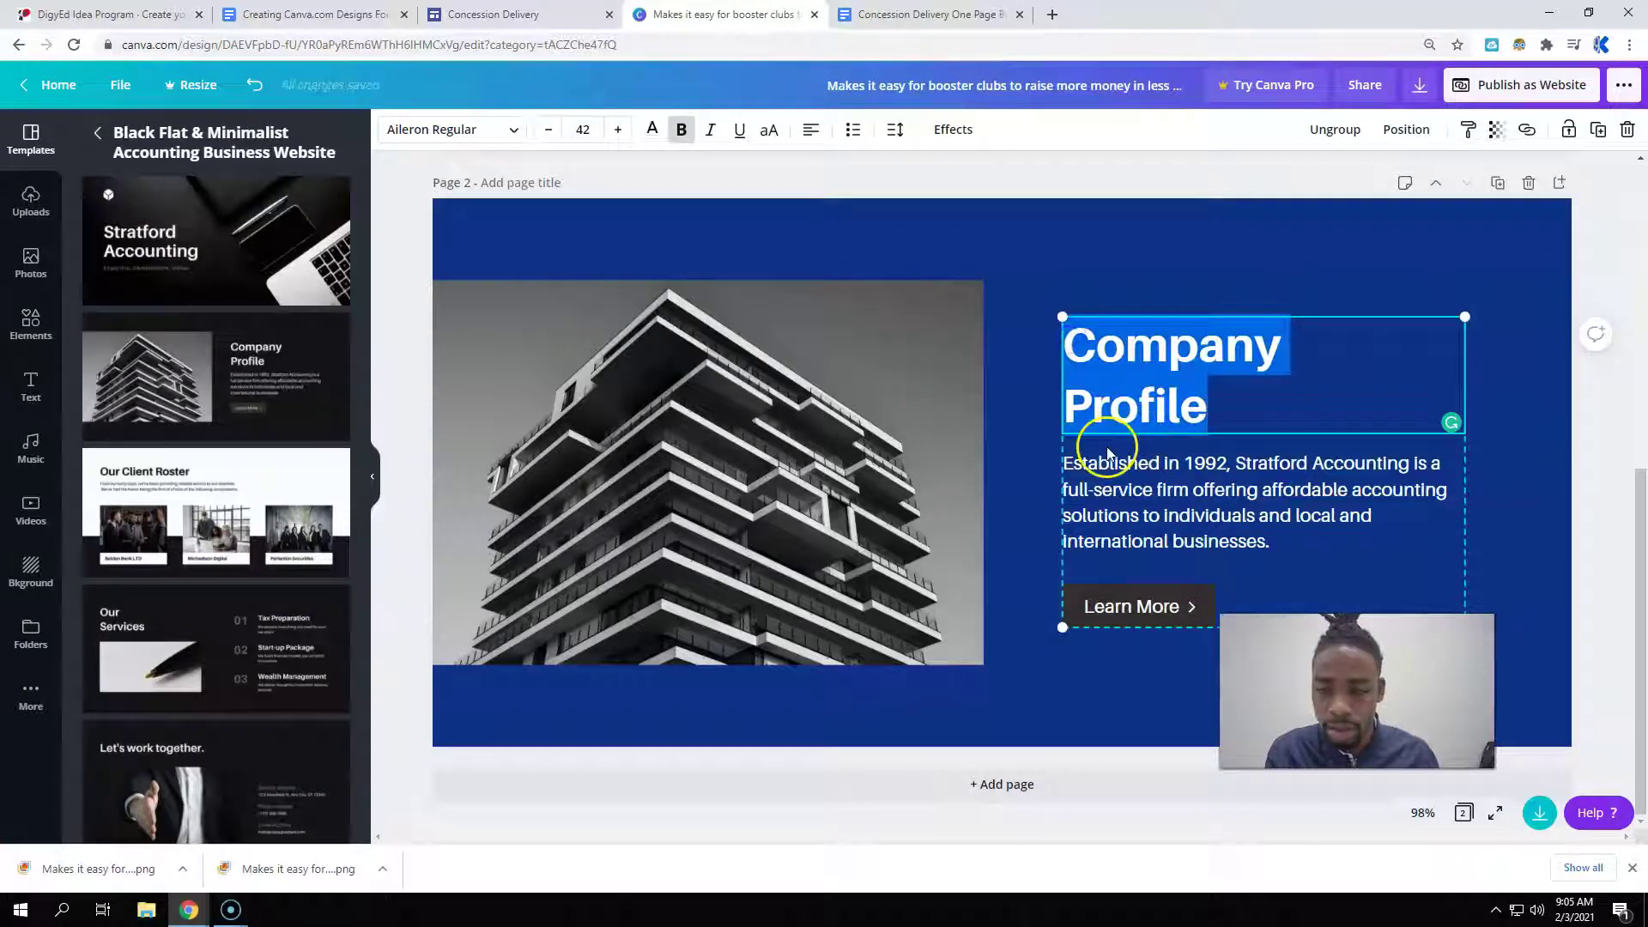
pyautogui.write('Raise more money with your own branded app similar to Uber')
# - Ungroup and delete the 'Established in 1992' paragraph, then move the headline lower
pyautogui.click(1135, 536)
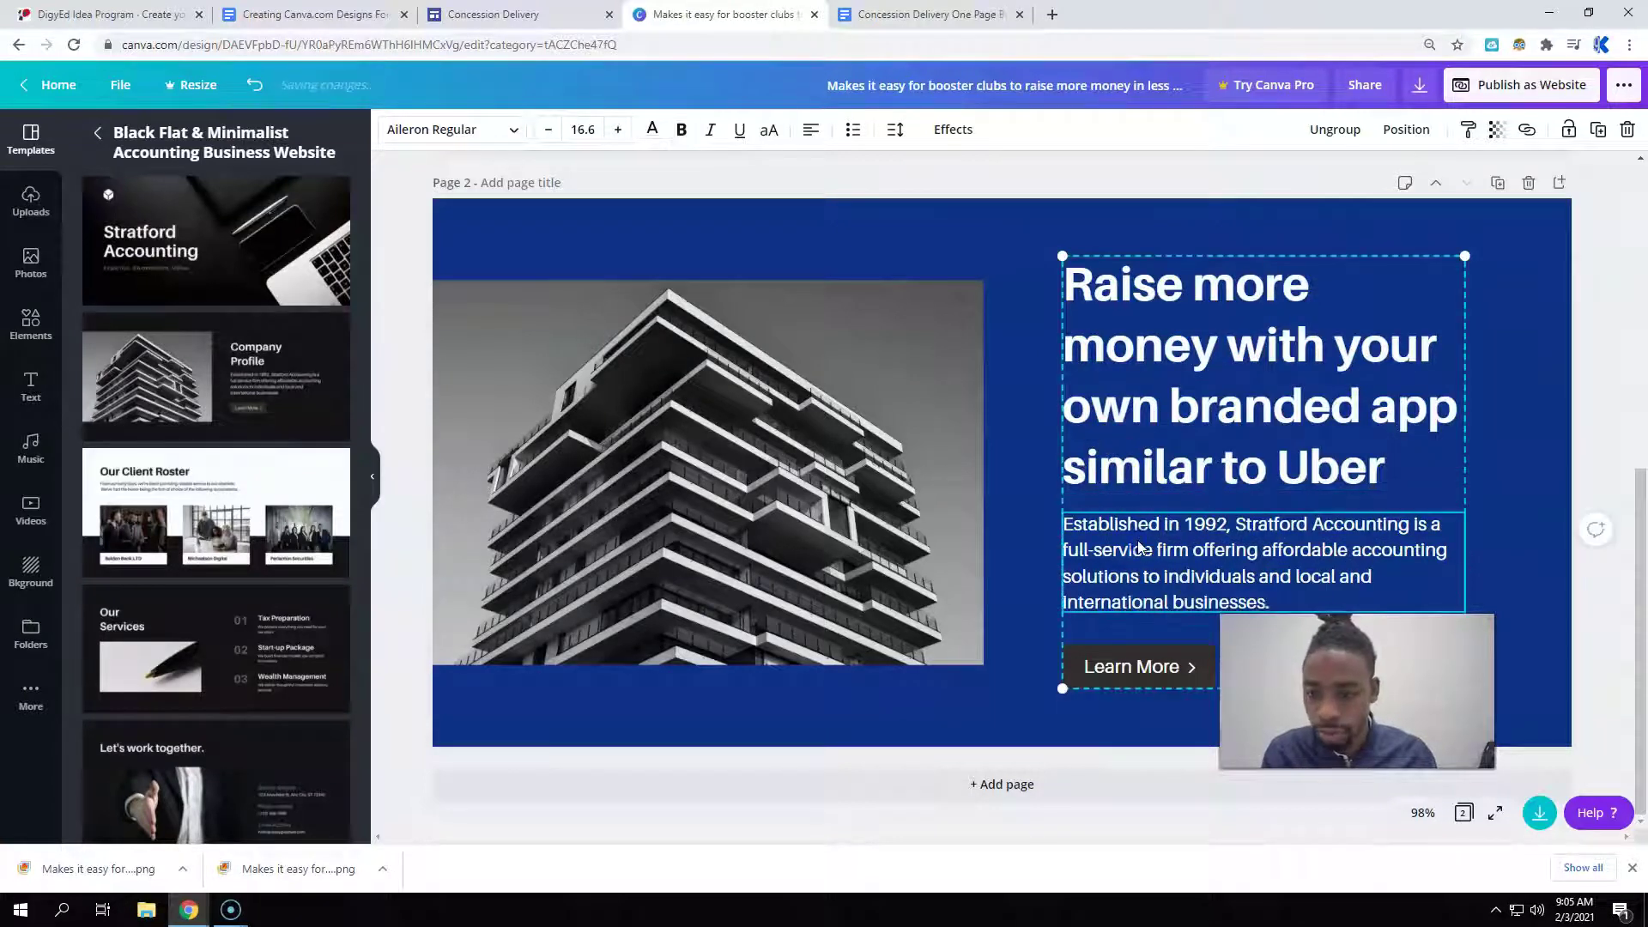
pyautogui.click(1344, 133)
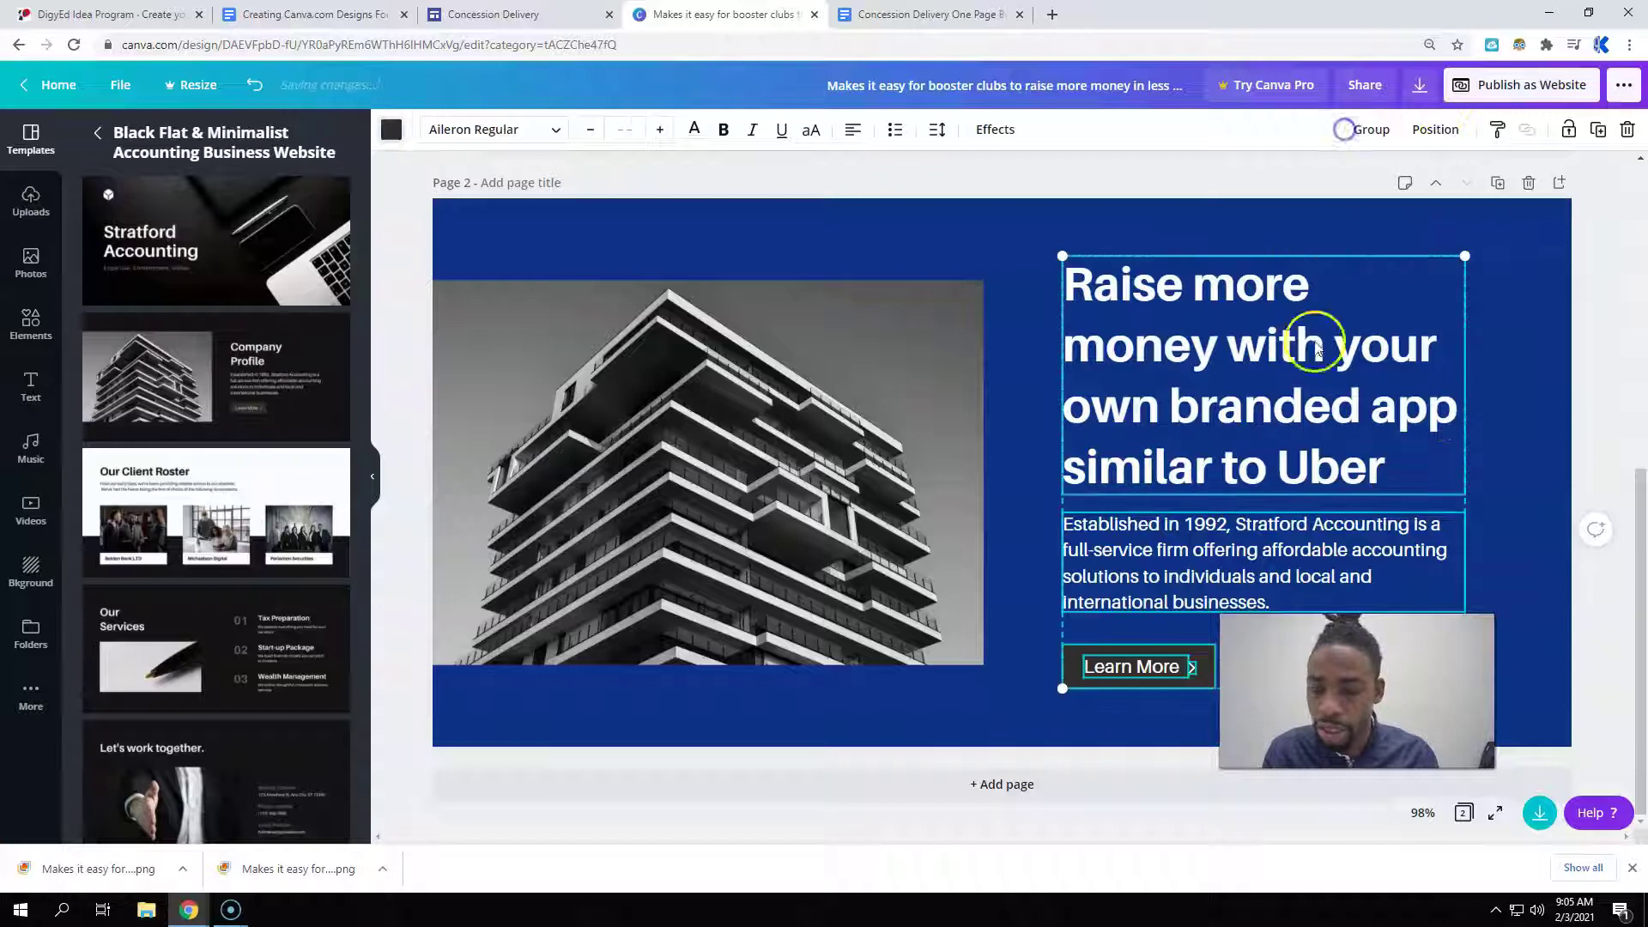
pyautogui.click(1247, 577)
pyautogui.press('Delete')
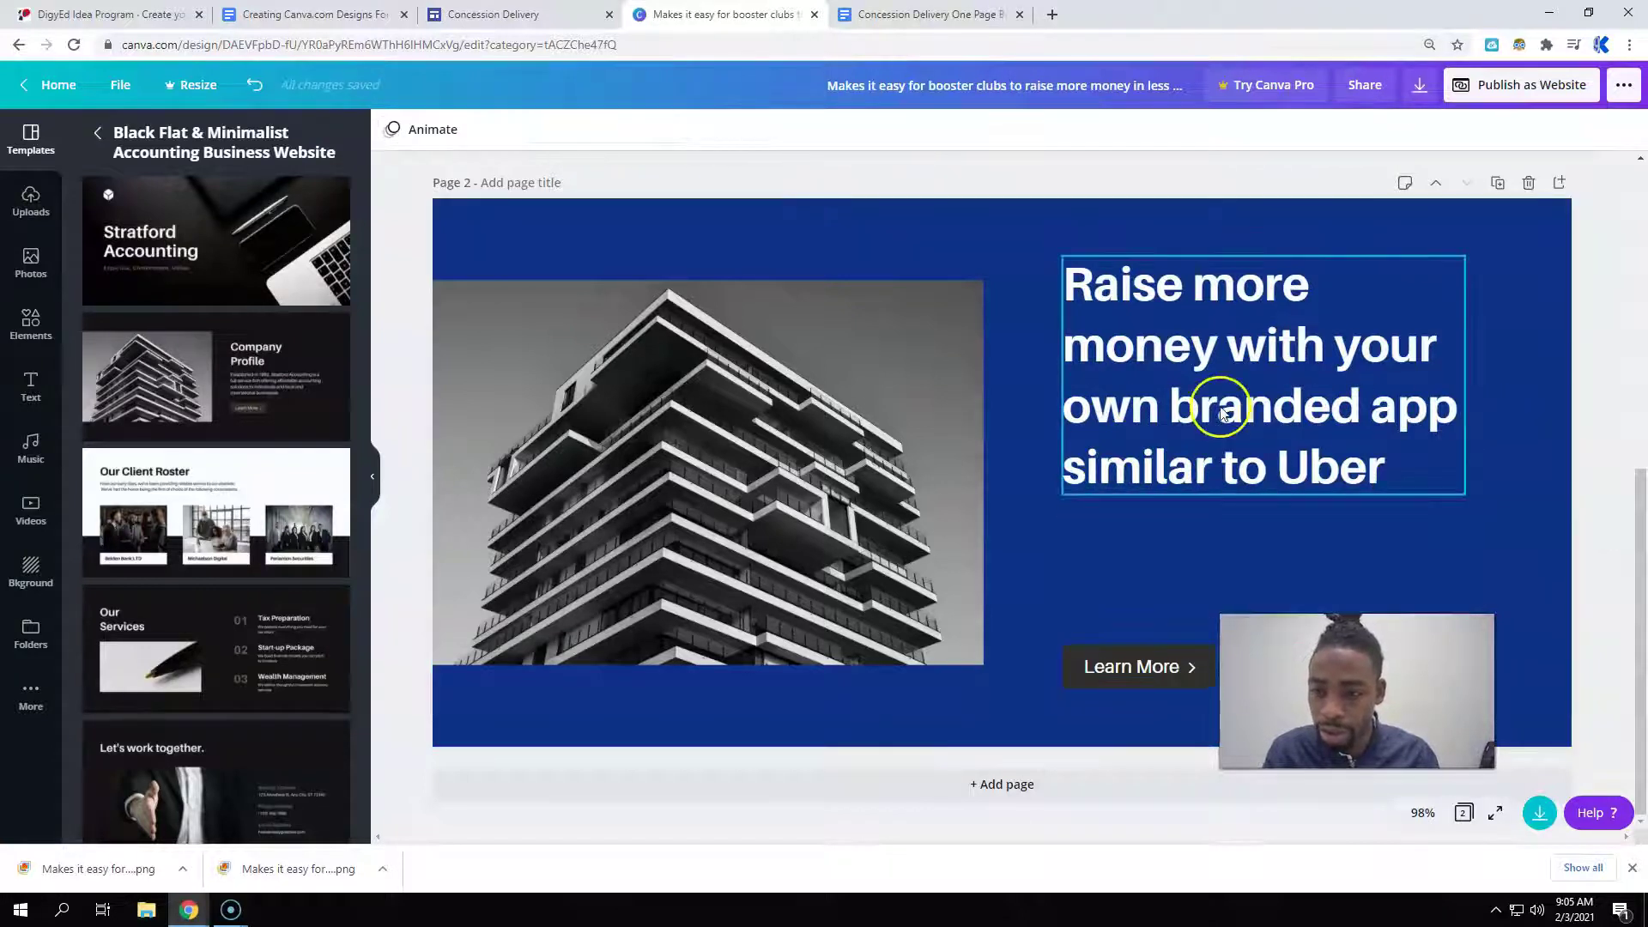
pyautogui.moveTo(1214, 397); pyautogui.dragTo(1213, 478)
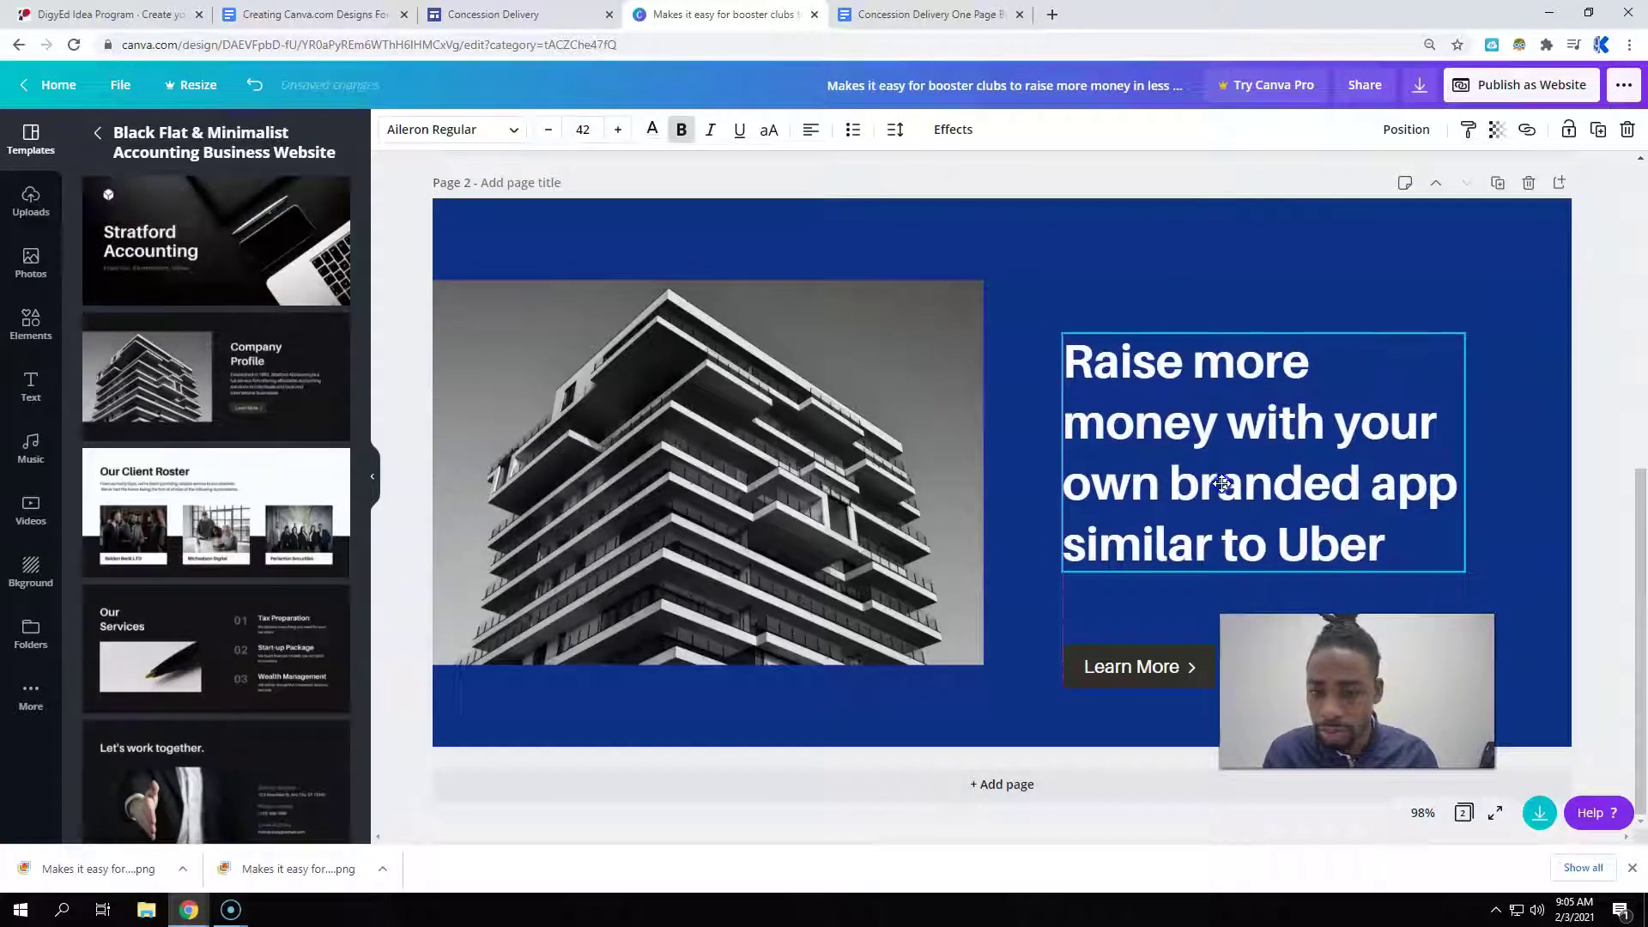
# - Set the Learn More text and the headline to Roboto
pyautogui.click(1156, 661)
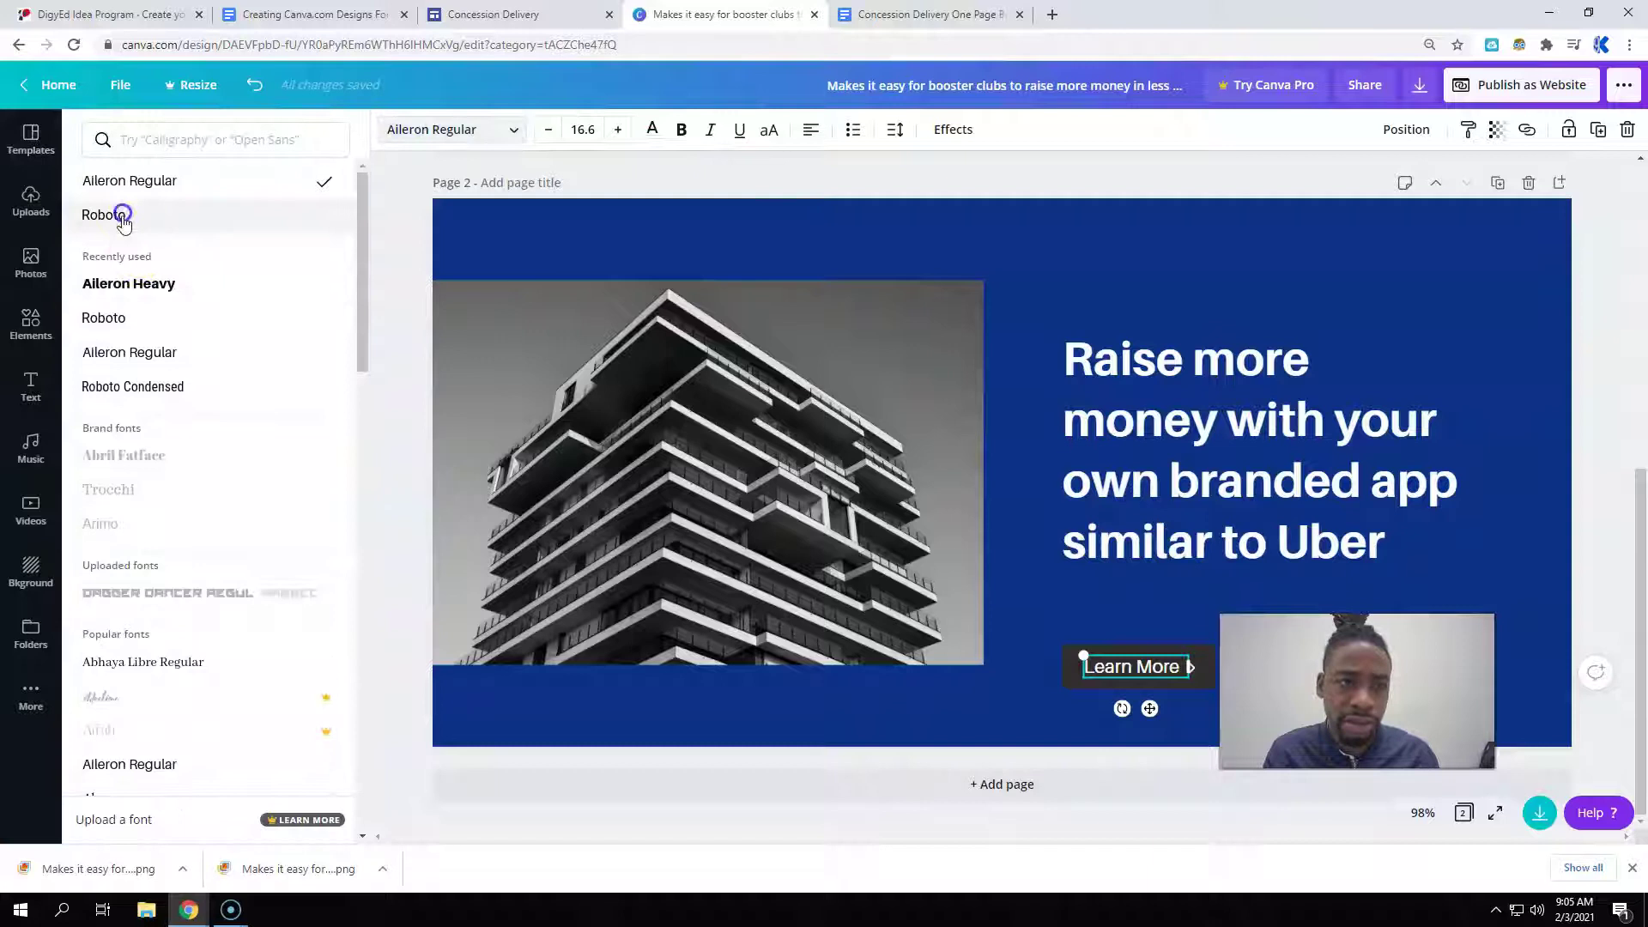
pyautogui.click(116, 214)
pyautogui.click(1111, 550)
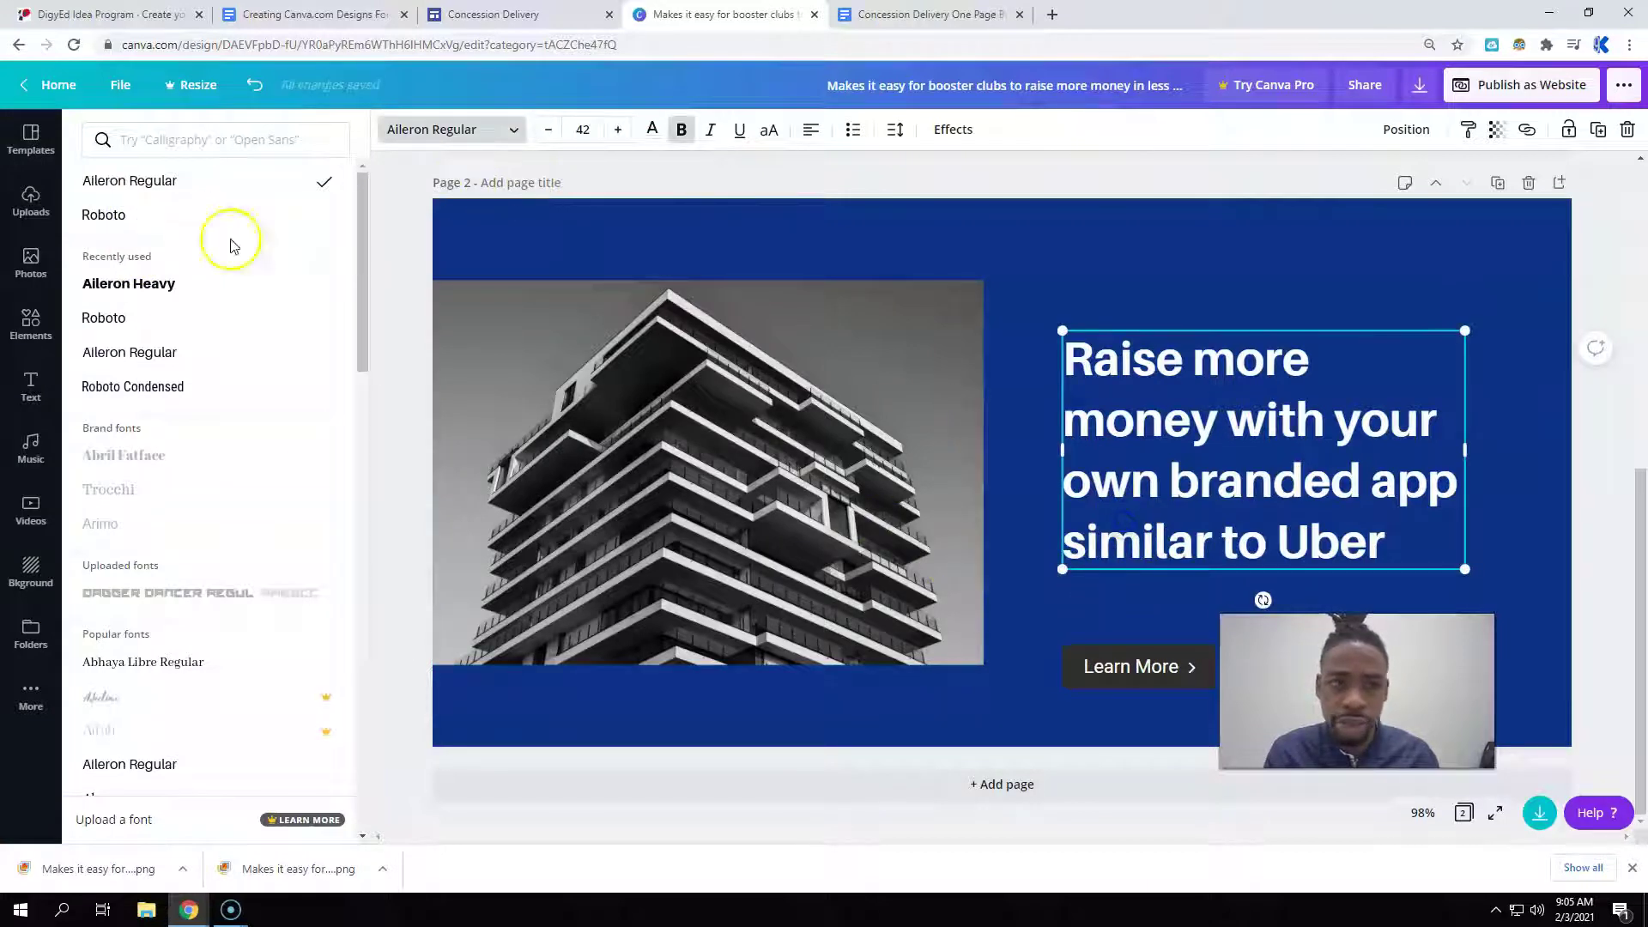
pyautogui.click(195, 215)
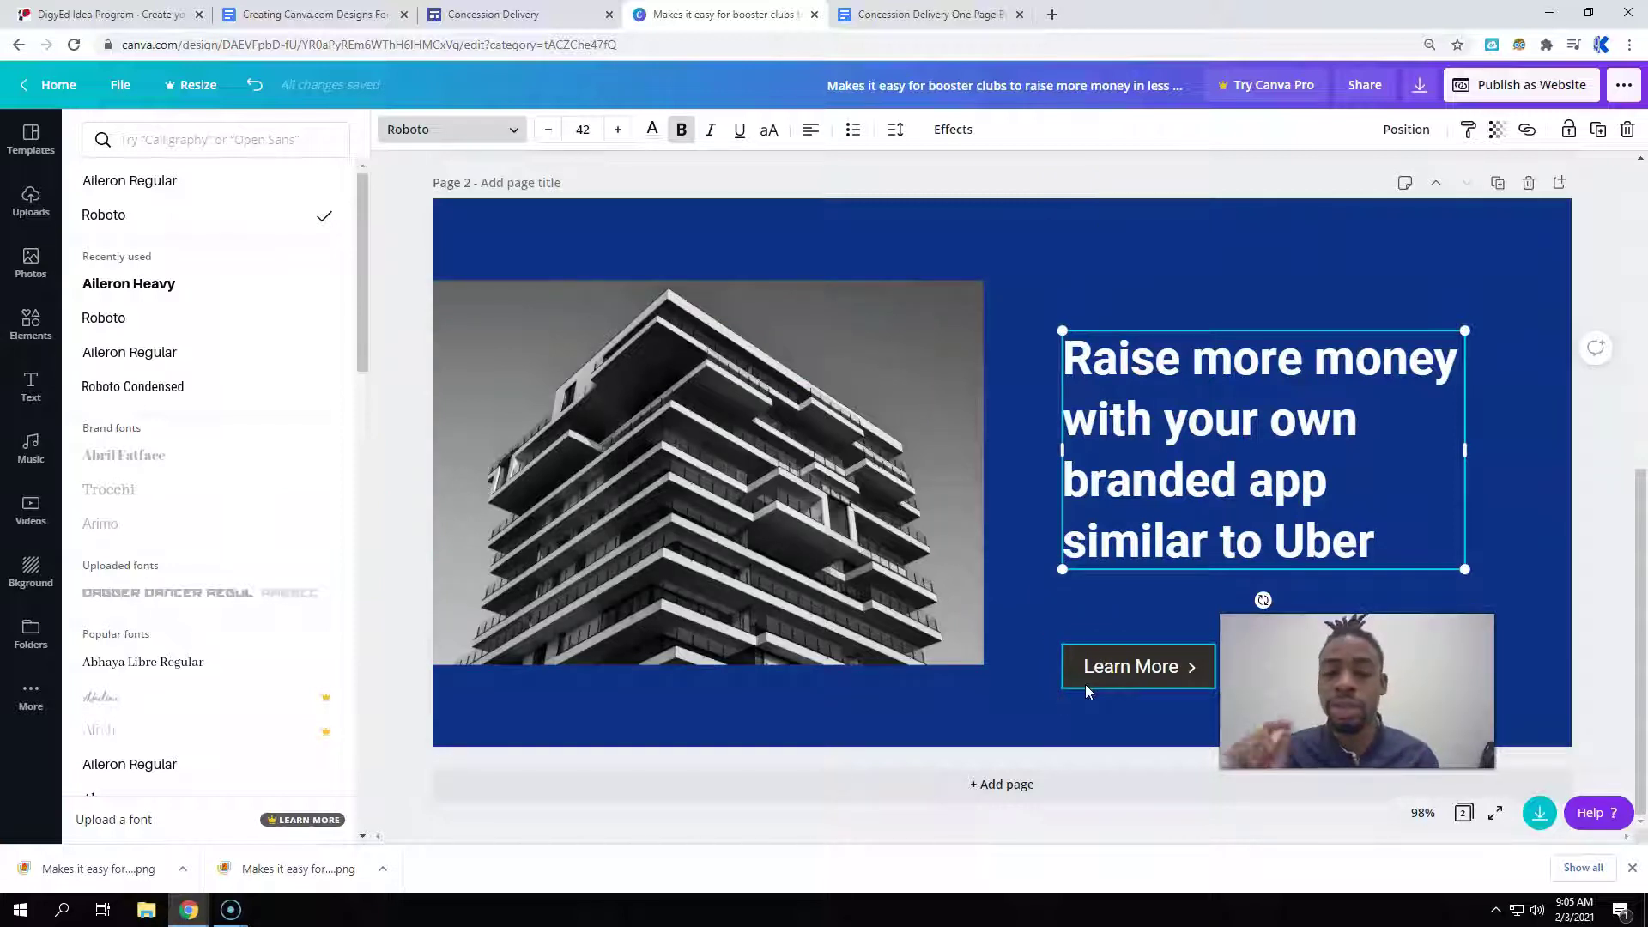
pyautogui.click(1146, 666)
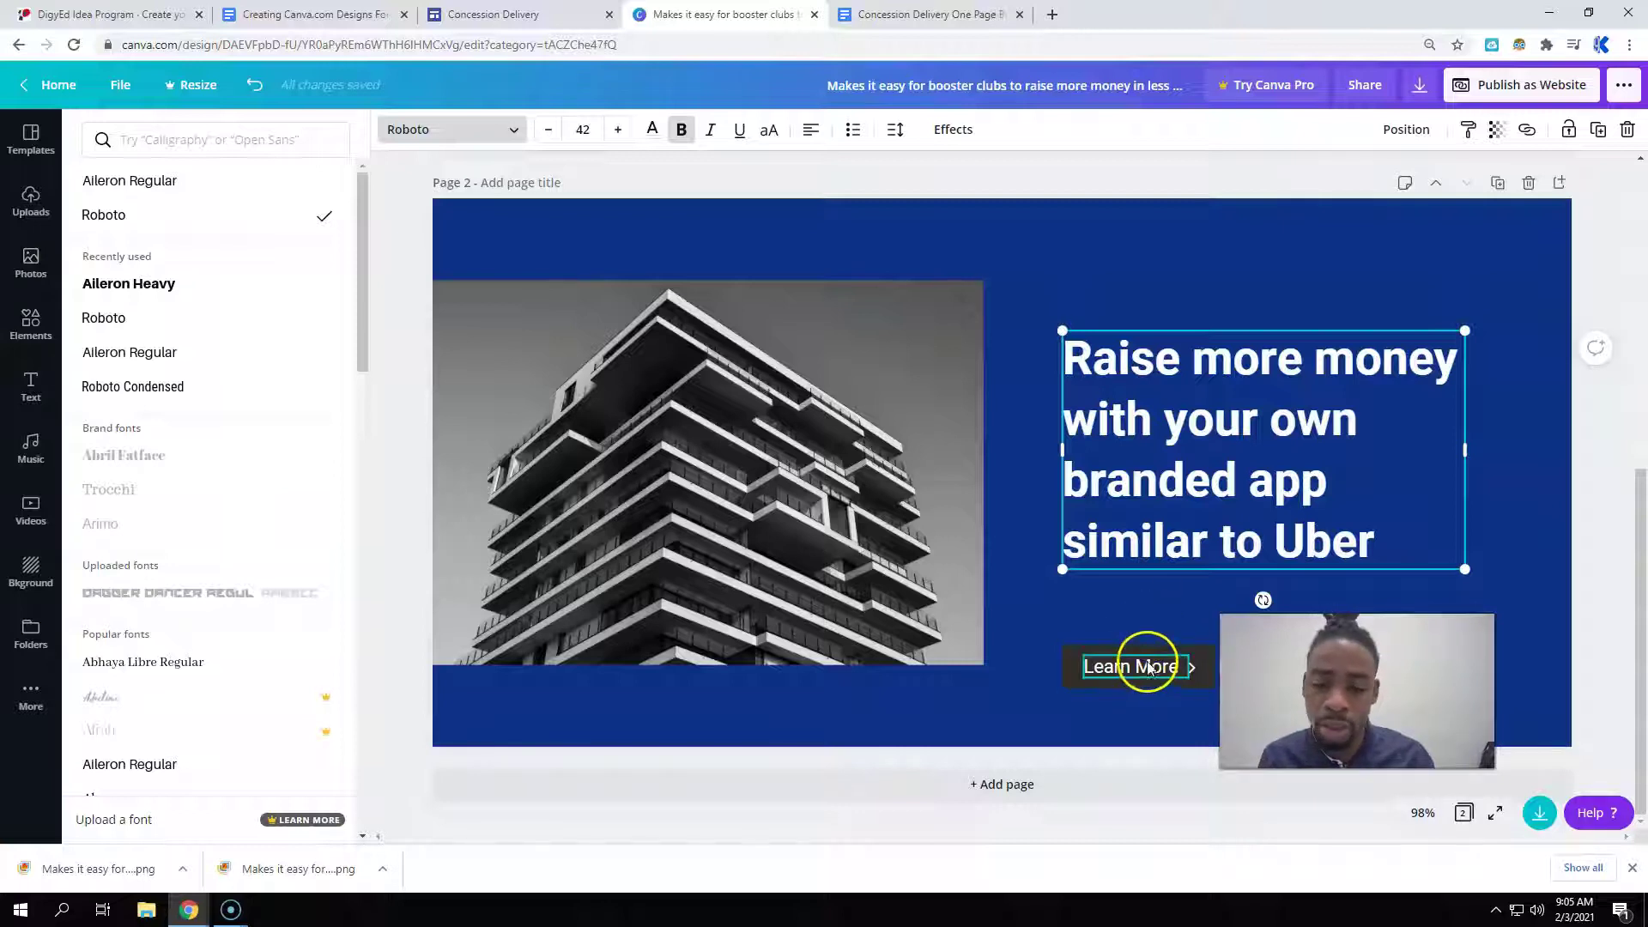
pyautogui.click(716, 449)
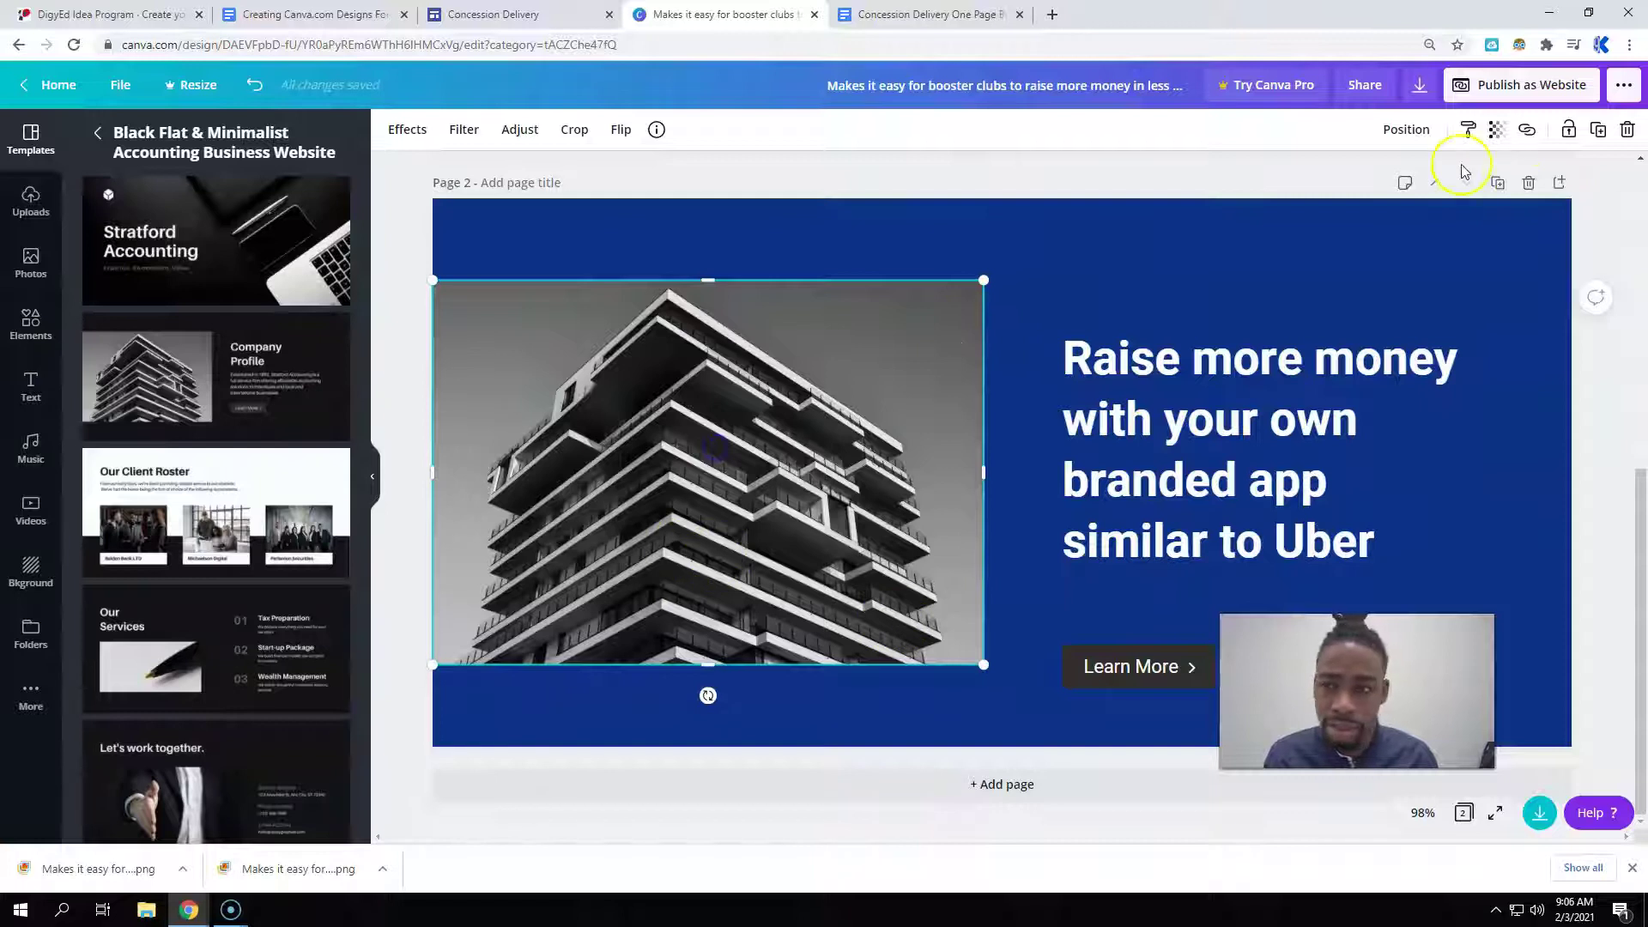
# - Add a blank page 3 and copy the No Delivery Fees heading from the site
pyautogui.click(1020, 802)
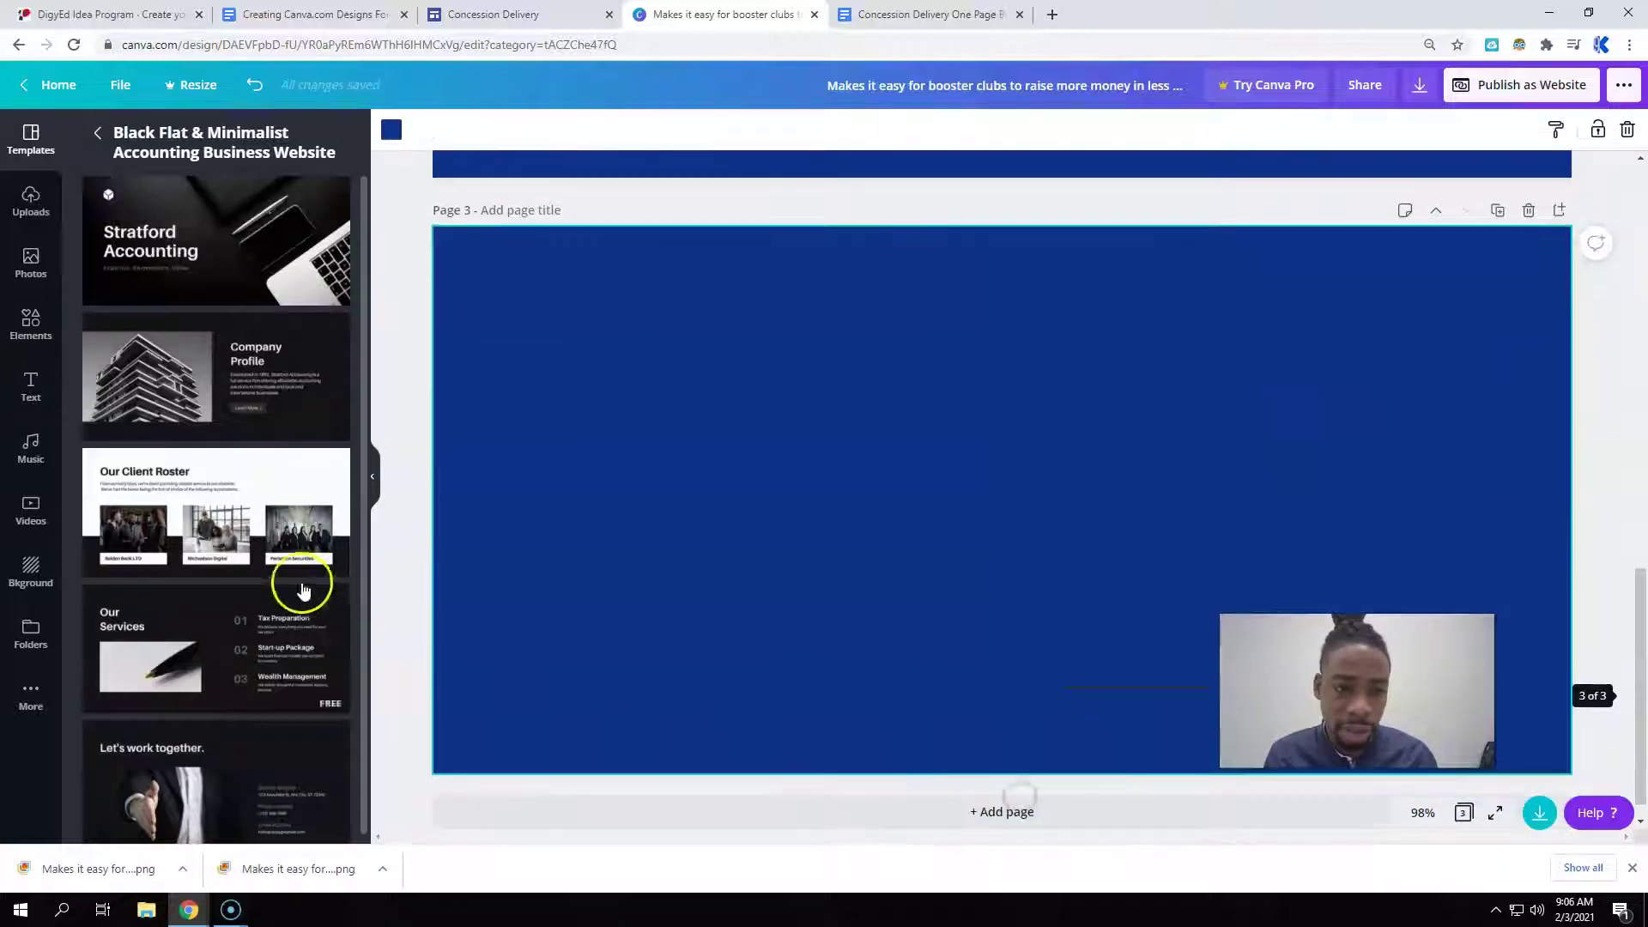
pyautogui.click(494, 14)
pyautogui.scroll(-5, 655, 449)
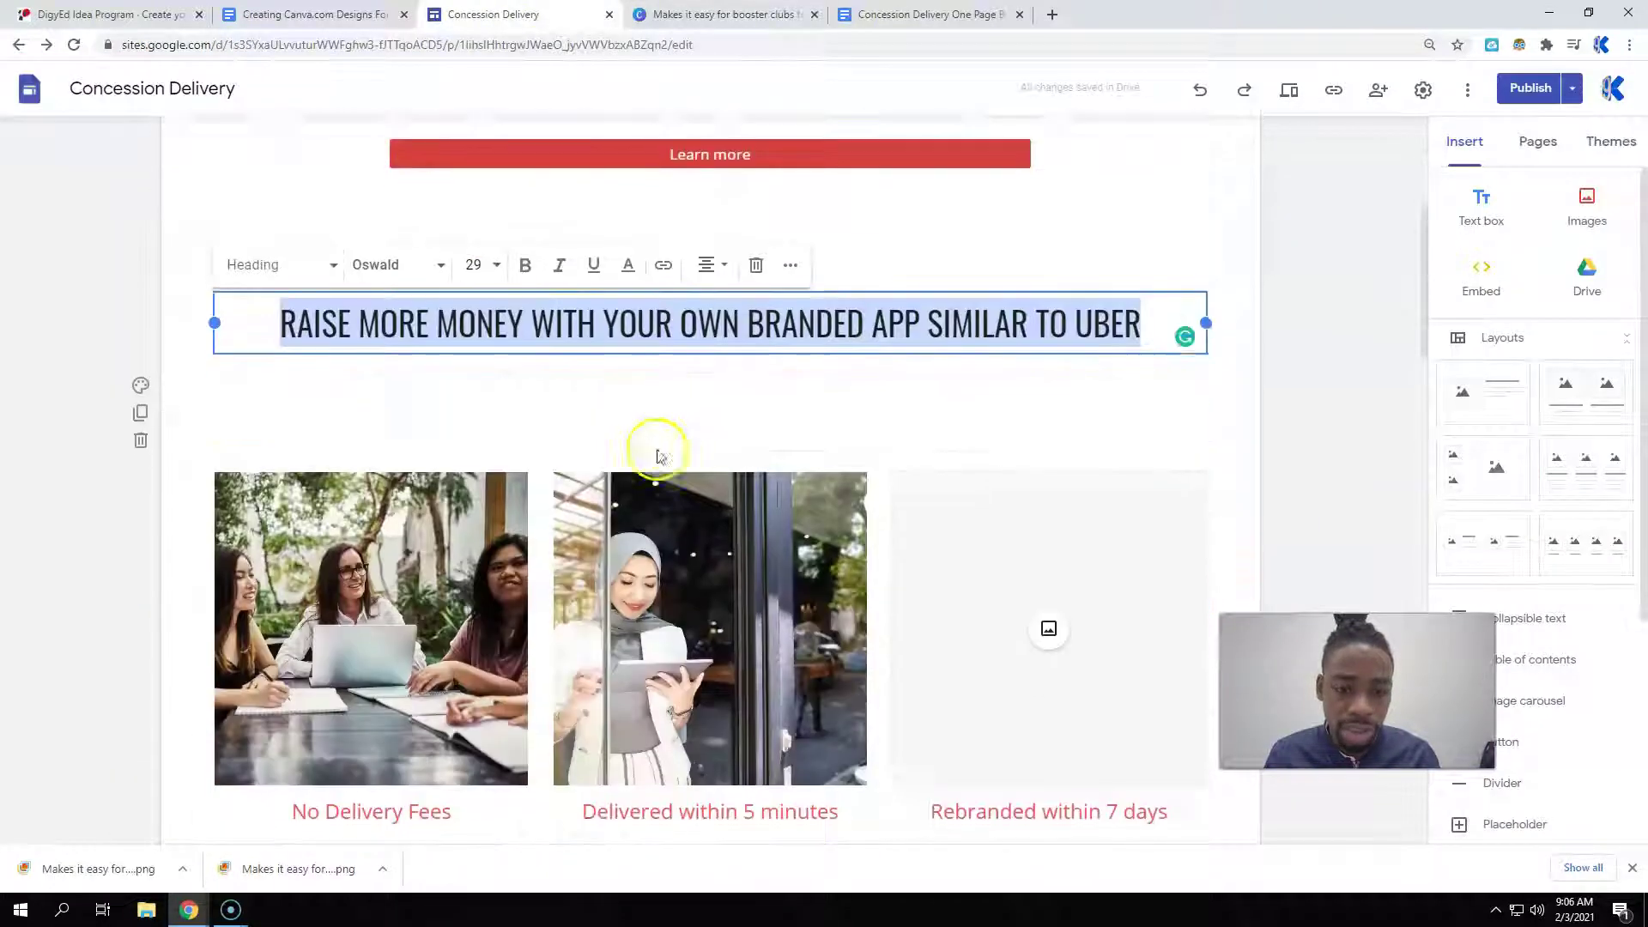
pyautogui.tripleClick(371, 650)
pyautogui.hotkey('ctrl', 'c')
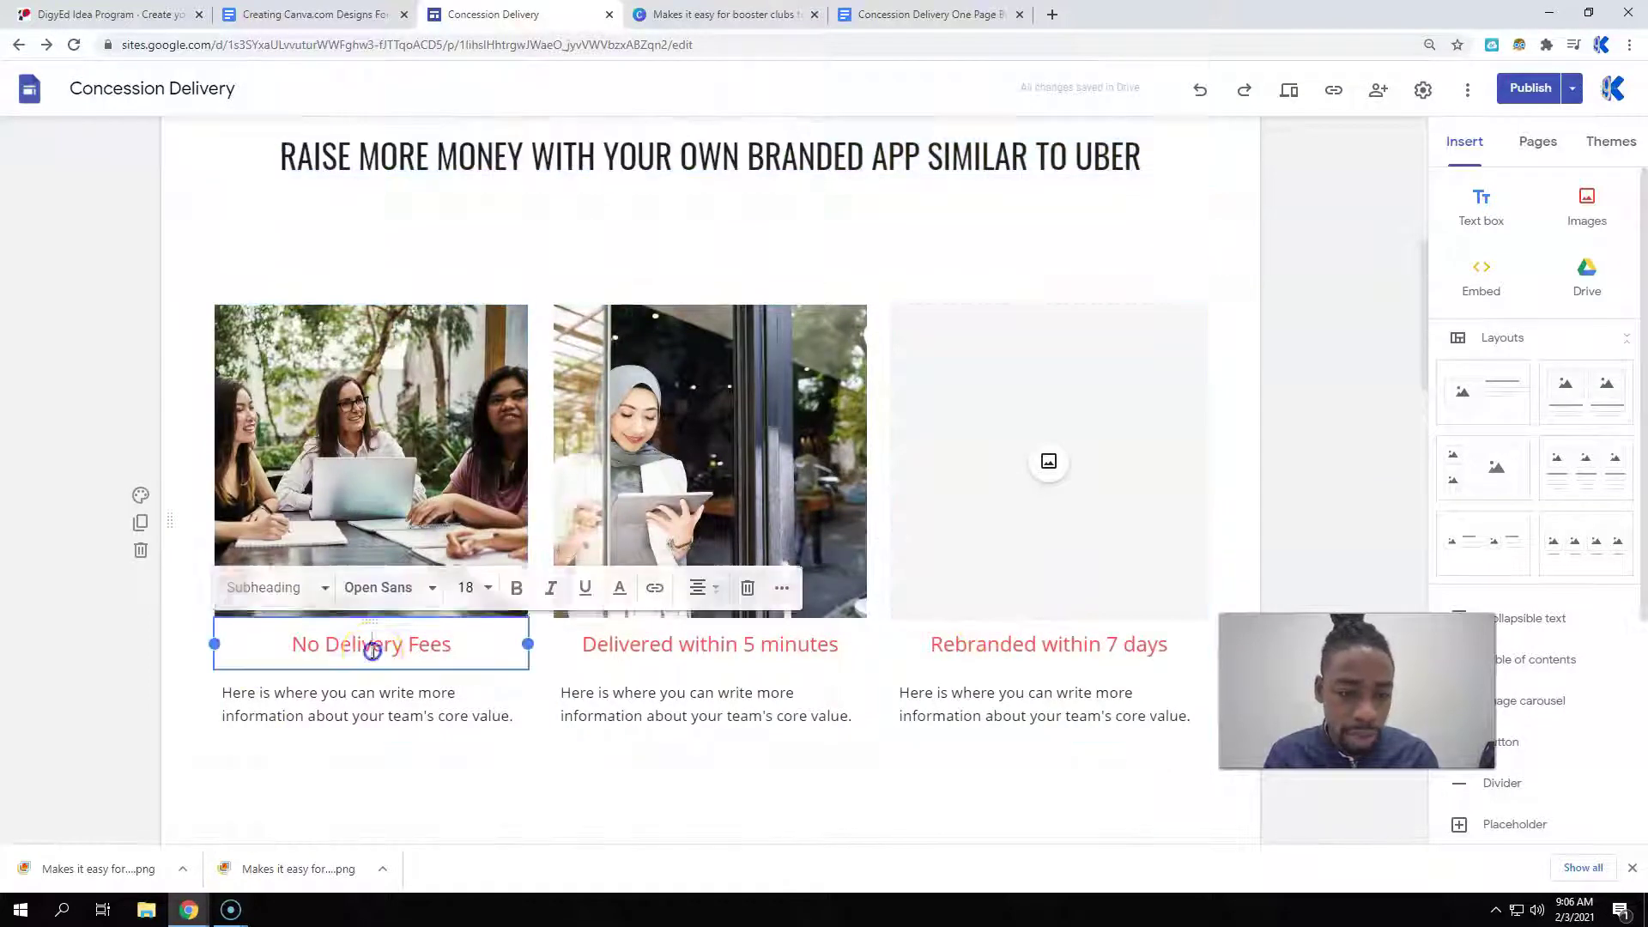
pyautogui.tripleClick(759, 655)
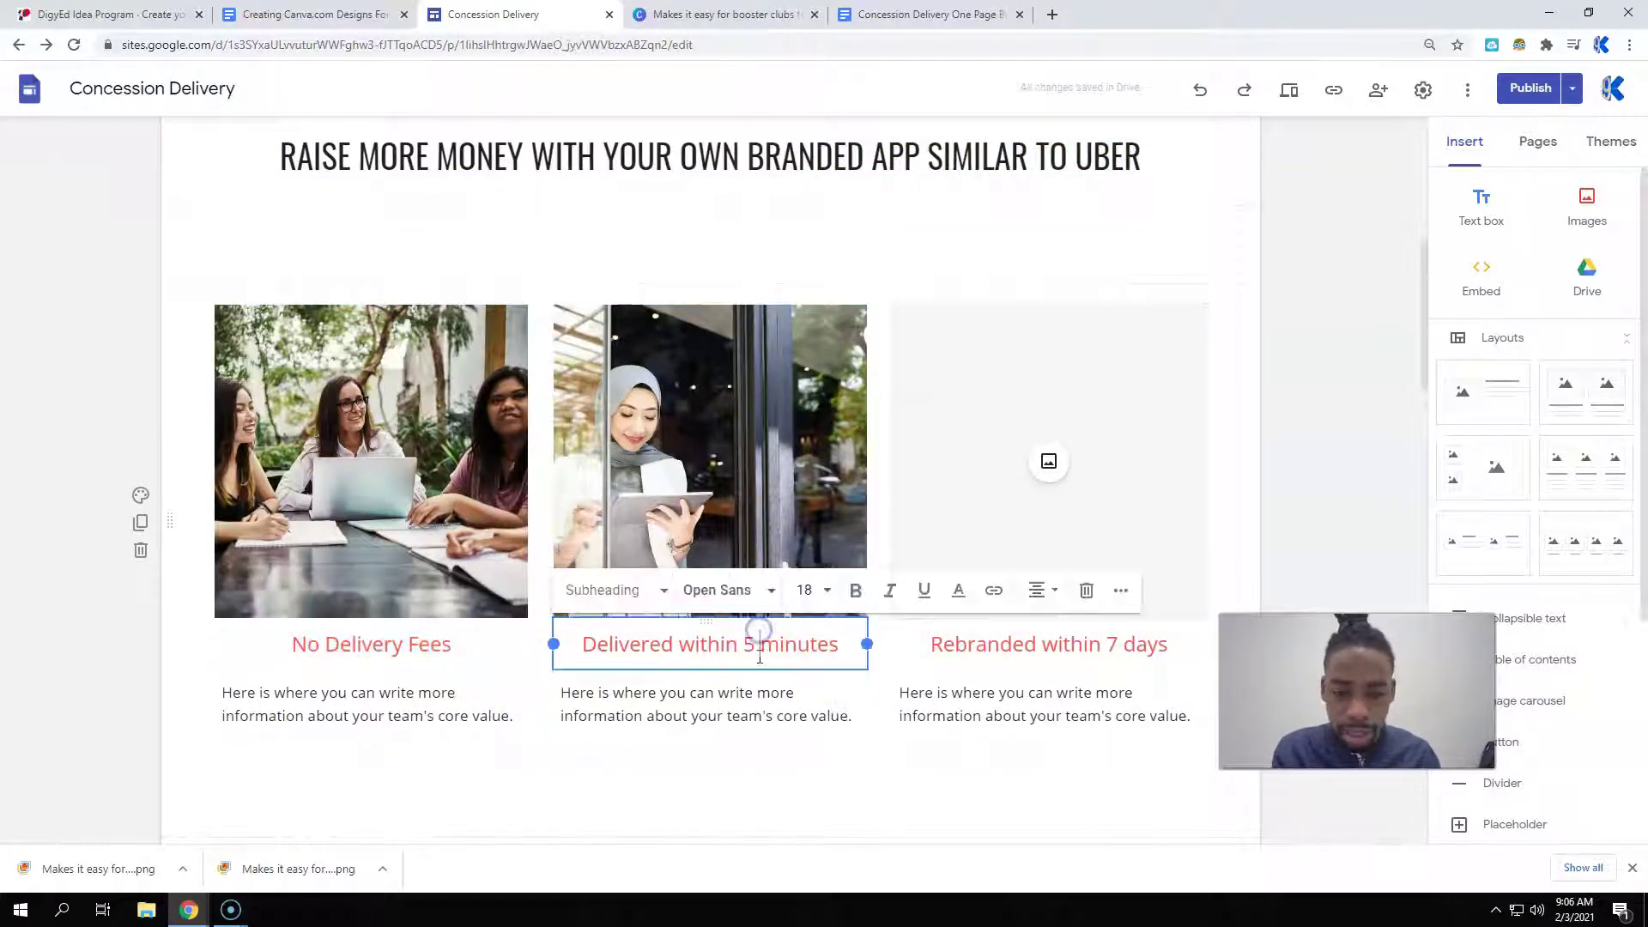
pyautogui.hotkey('ctrl', 'v')
pyautogui.hotkey('ctrl', 'z')
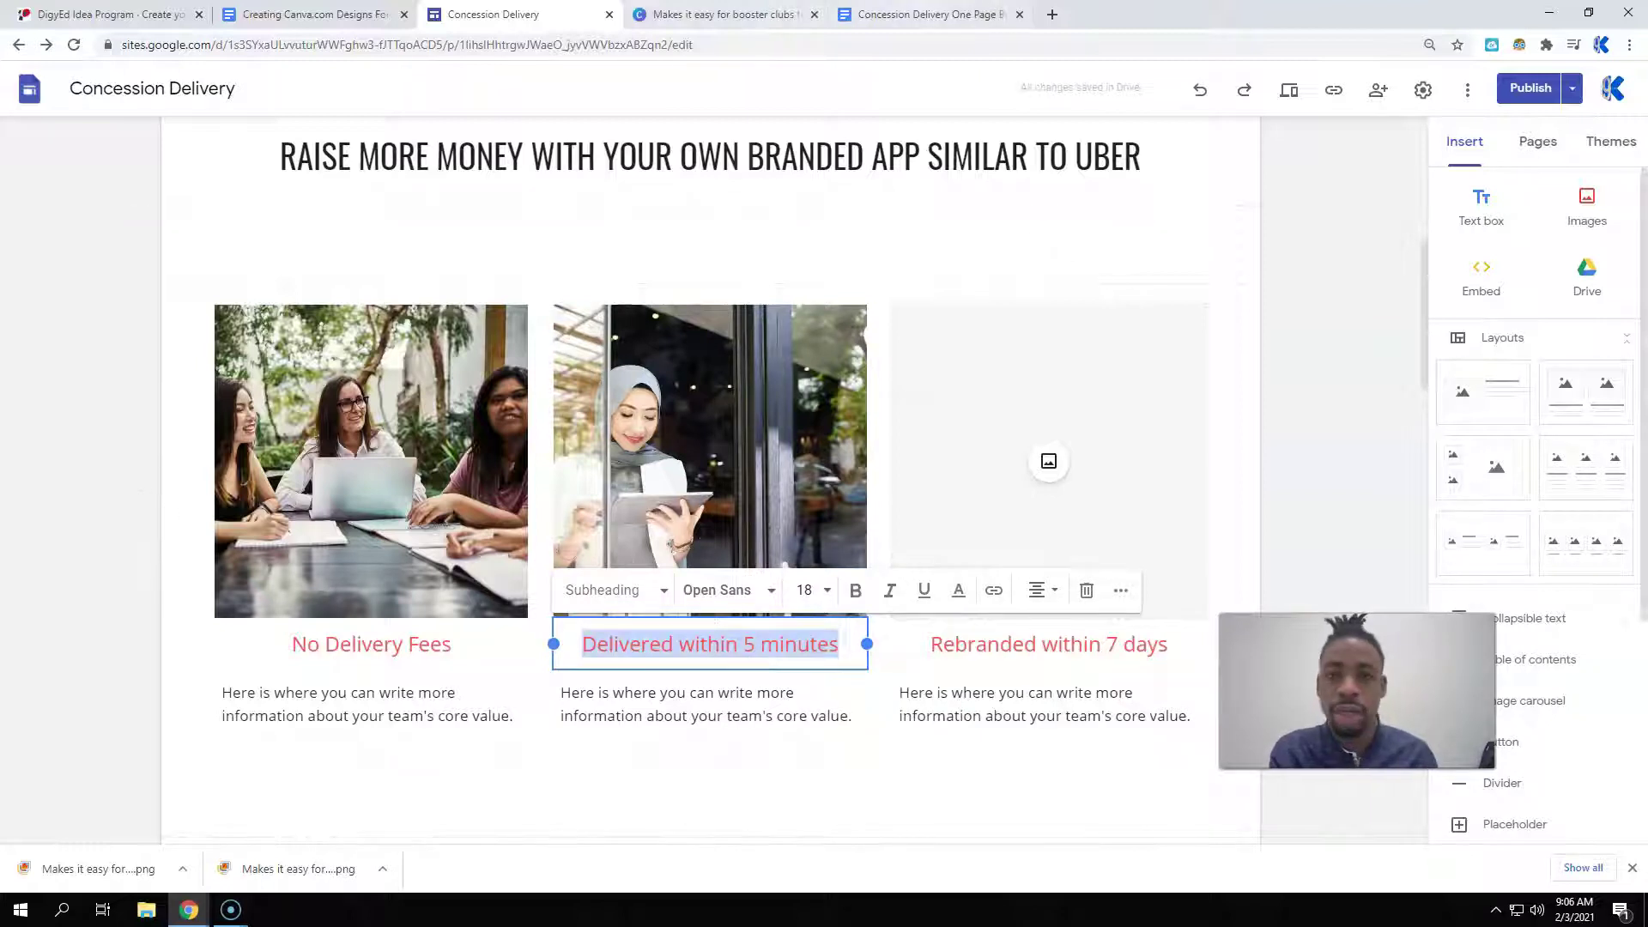
# - Apply the Our Client Roster layout to page 3 and replace Belden Bank LTD with 'No Delivery Fees'
pyautogui.click(931, 14)
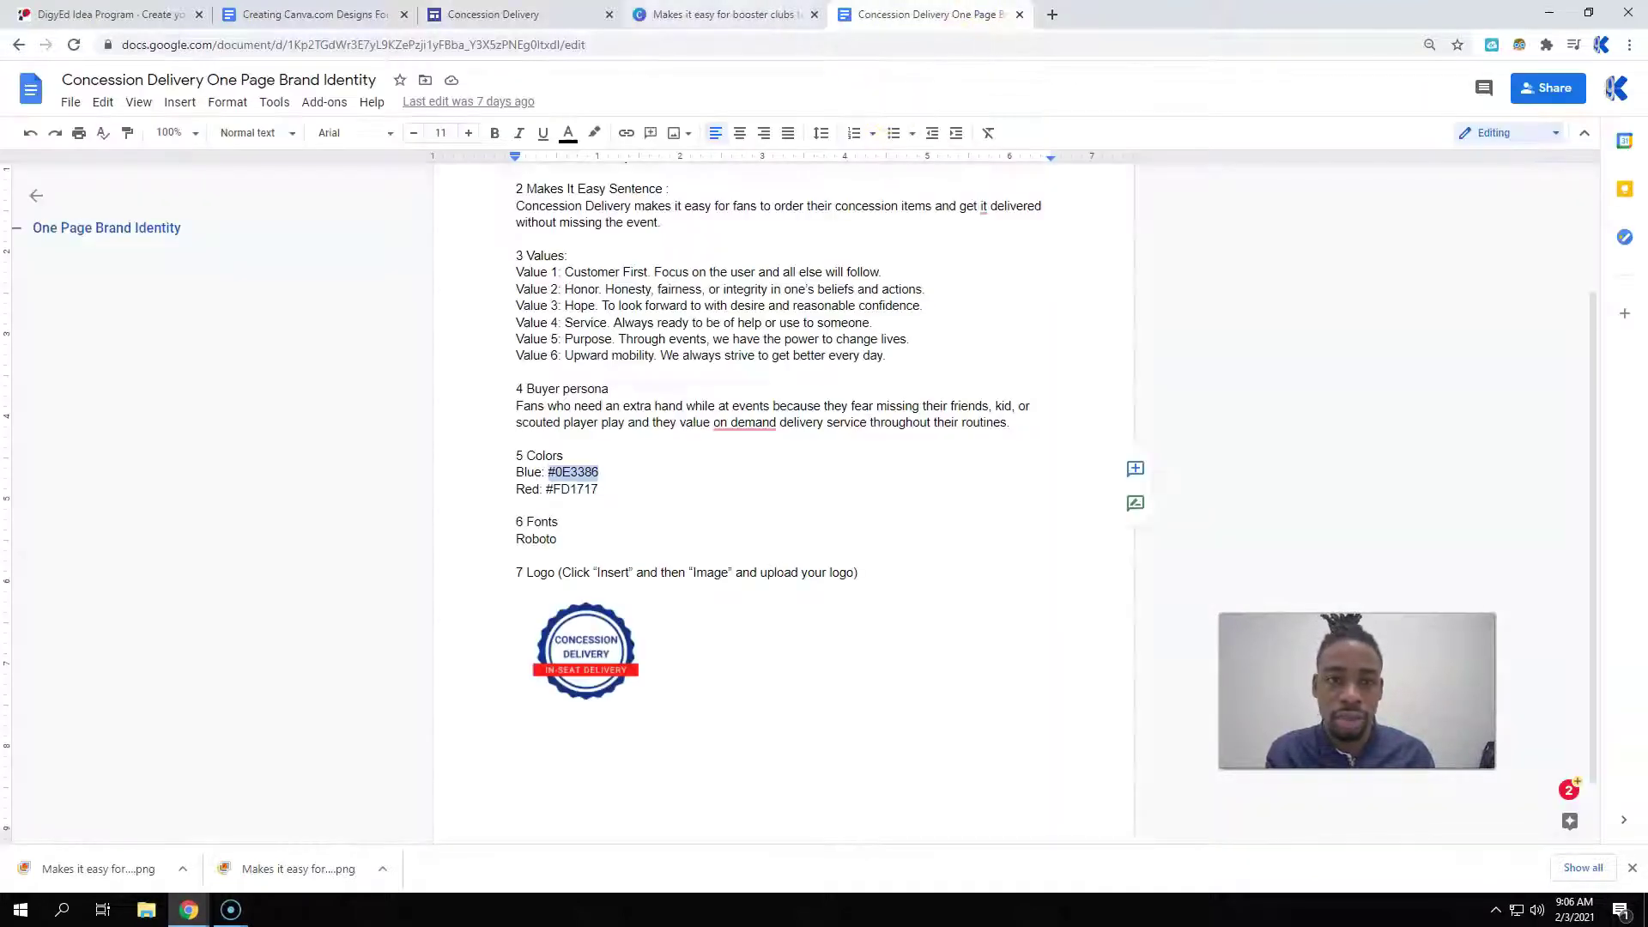
pyautogui.hotkey('ctrl', 'shift', 'Tab')
pyautogui.click(266, 491)
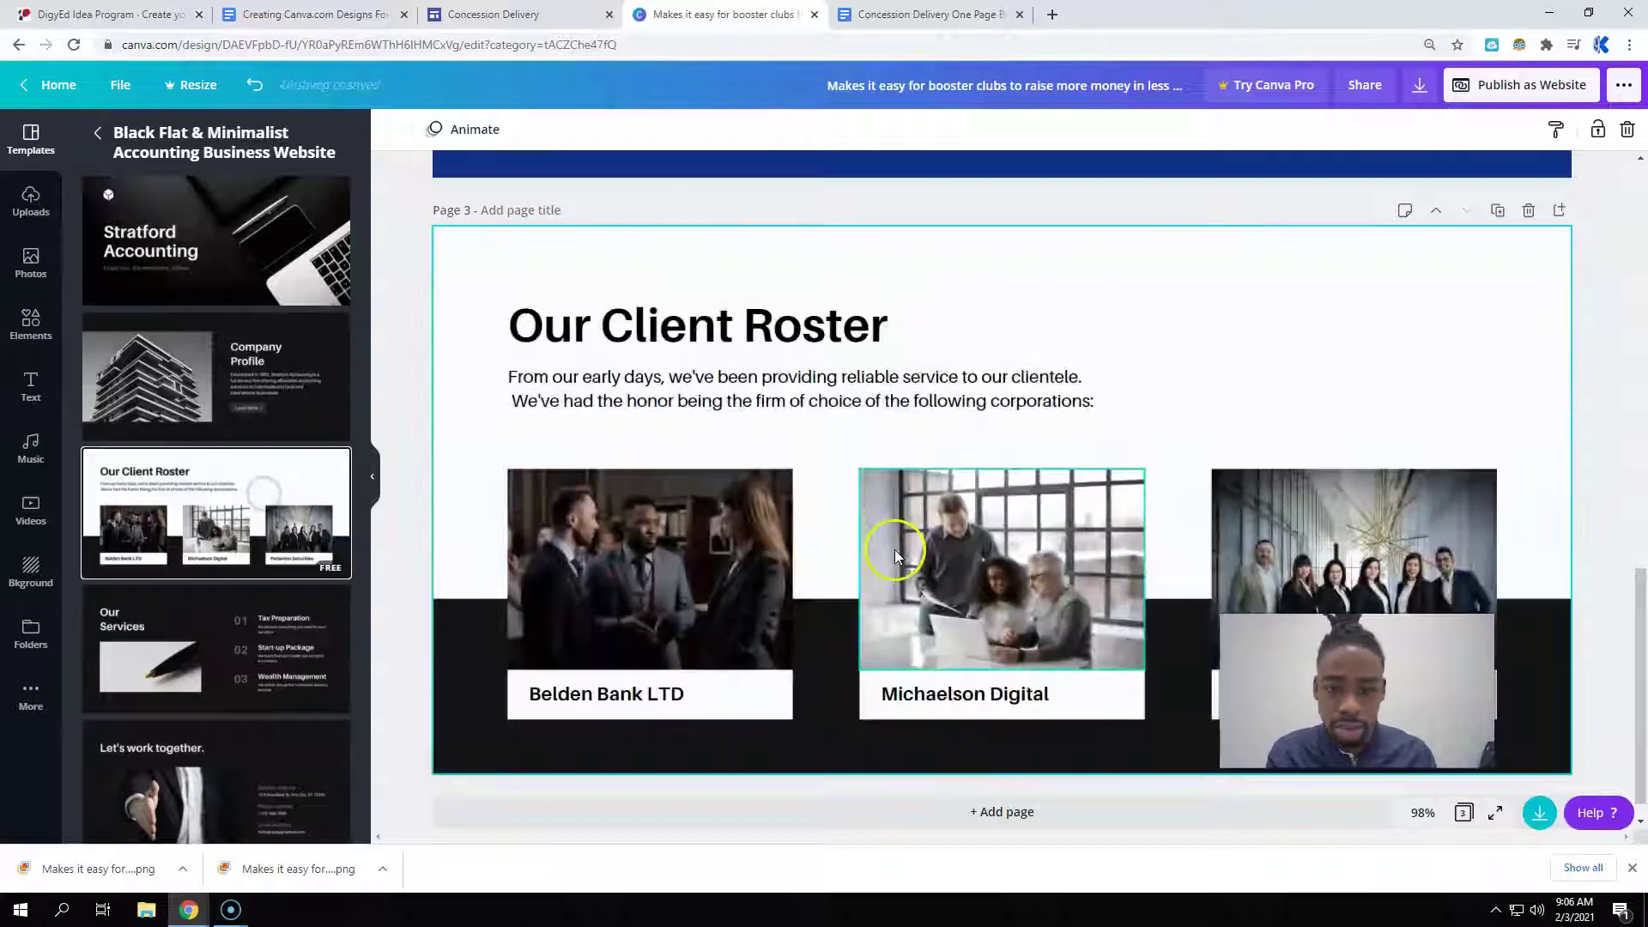
pyautogui.doubleClick(674, 697)
pyautogui.hotkey('ctrl', 'v')
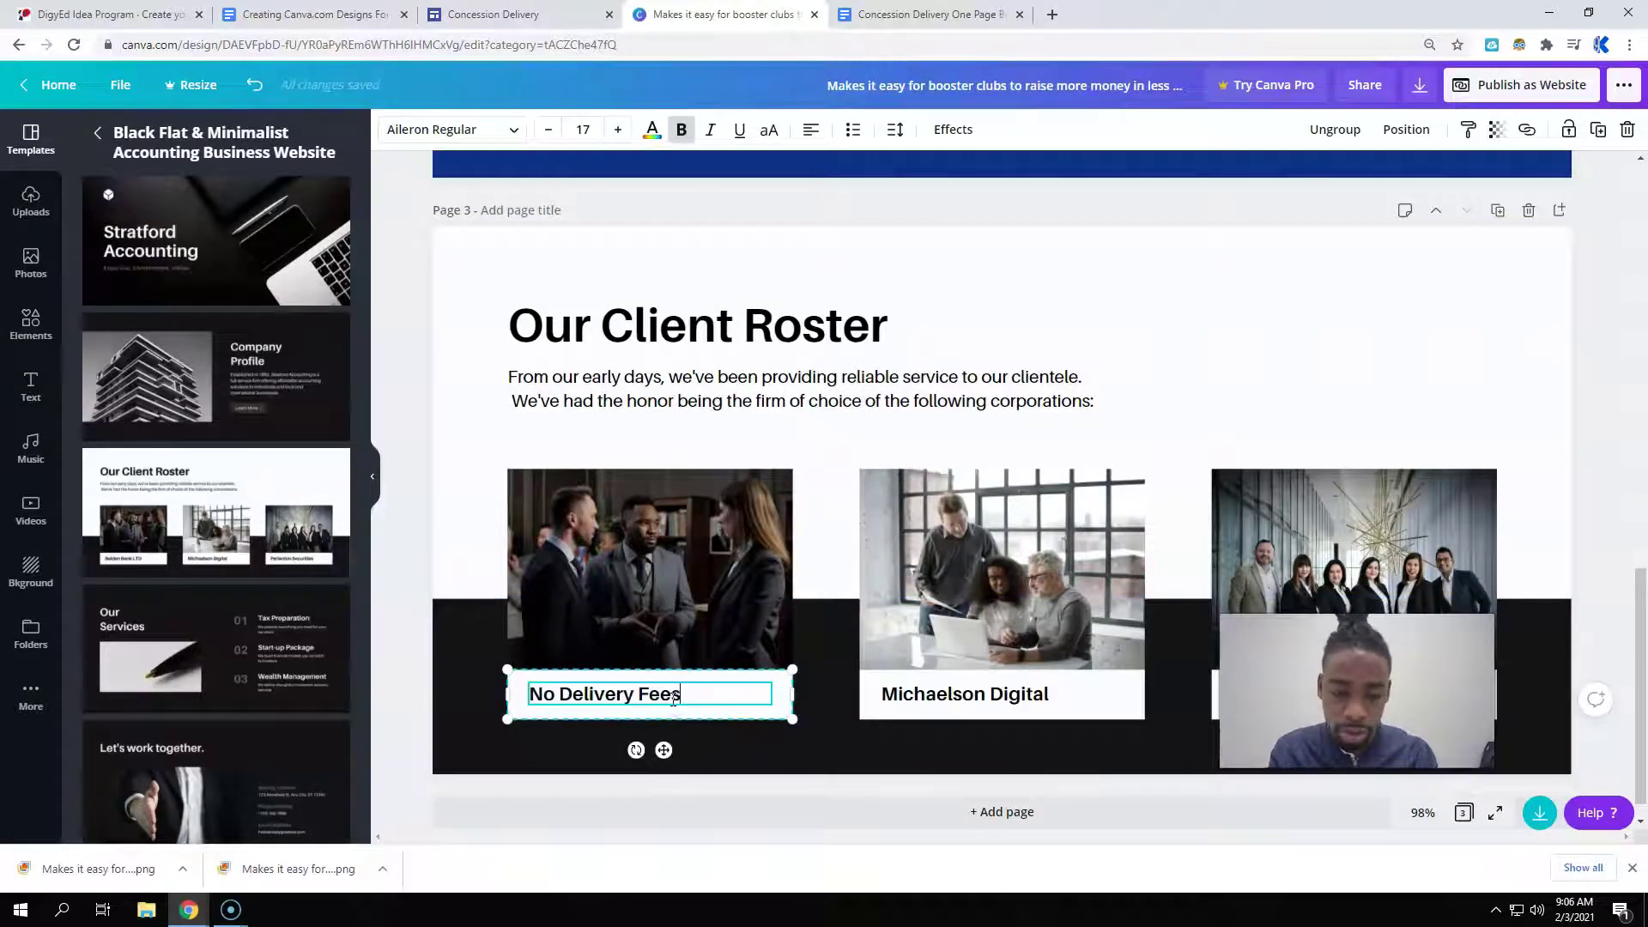
# - Replace the Michaelson Digital caption with 'Delivered within 5 minutes' from the site
pyautogui.click(489, 15)
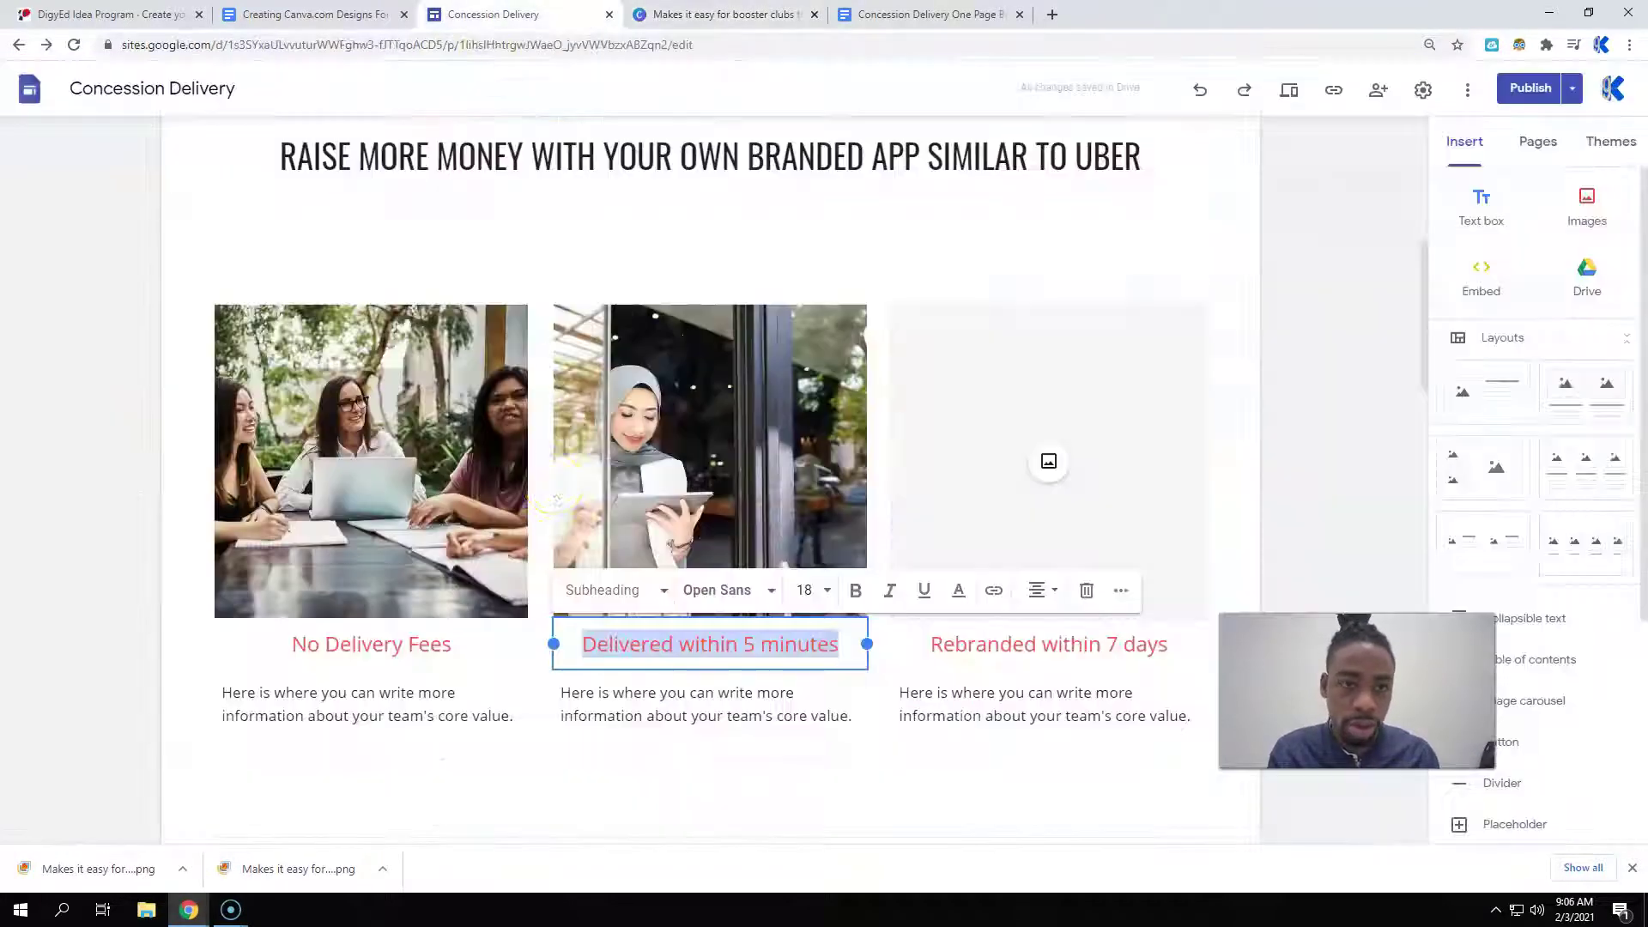
pyautogui.rightClick(674, 652)
pyautogui.click(764, 424)
pyautogui.click(745, 15)
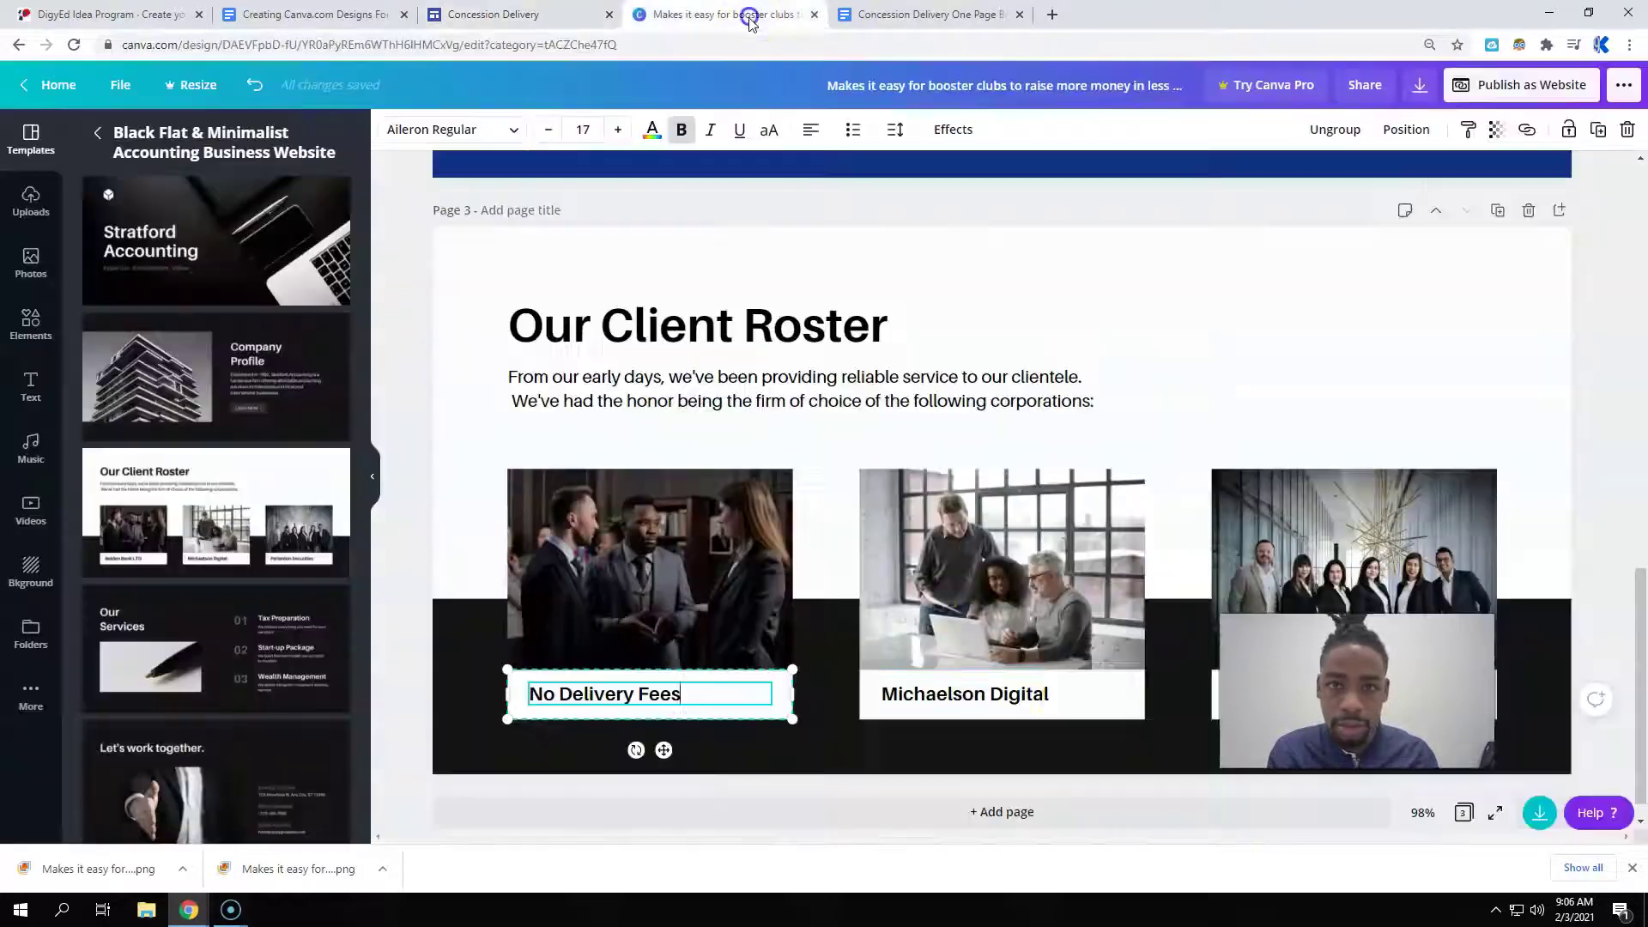
pyautogui.doubleClick(1015, 694)
pyautogui.hotkey('ctrl', 'v')
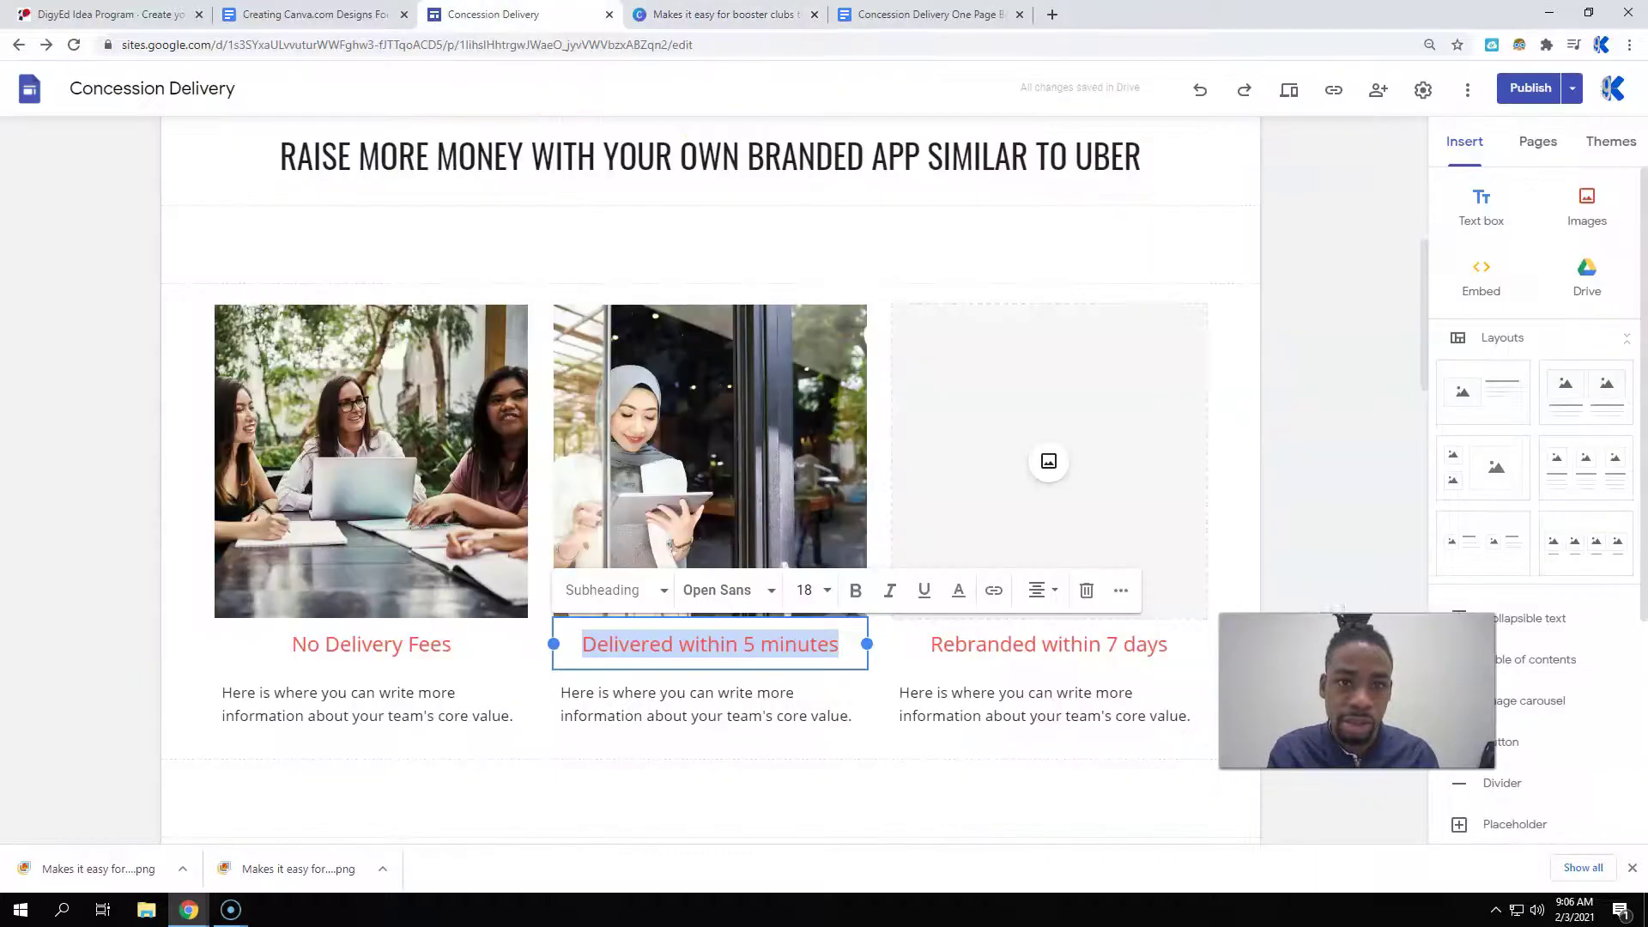
# - Replace the Perlanton Securities caption with 'Rebranded within 7 days' from the site
pyautogui.click(515, 15)
pyautogui.click(1066, 632)
pyautogui.tripleClick(1045, 636)
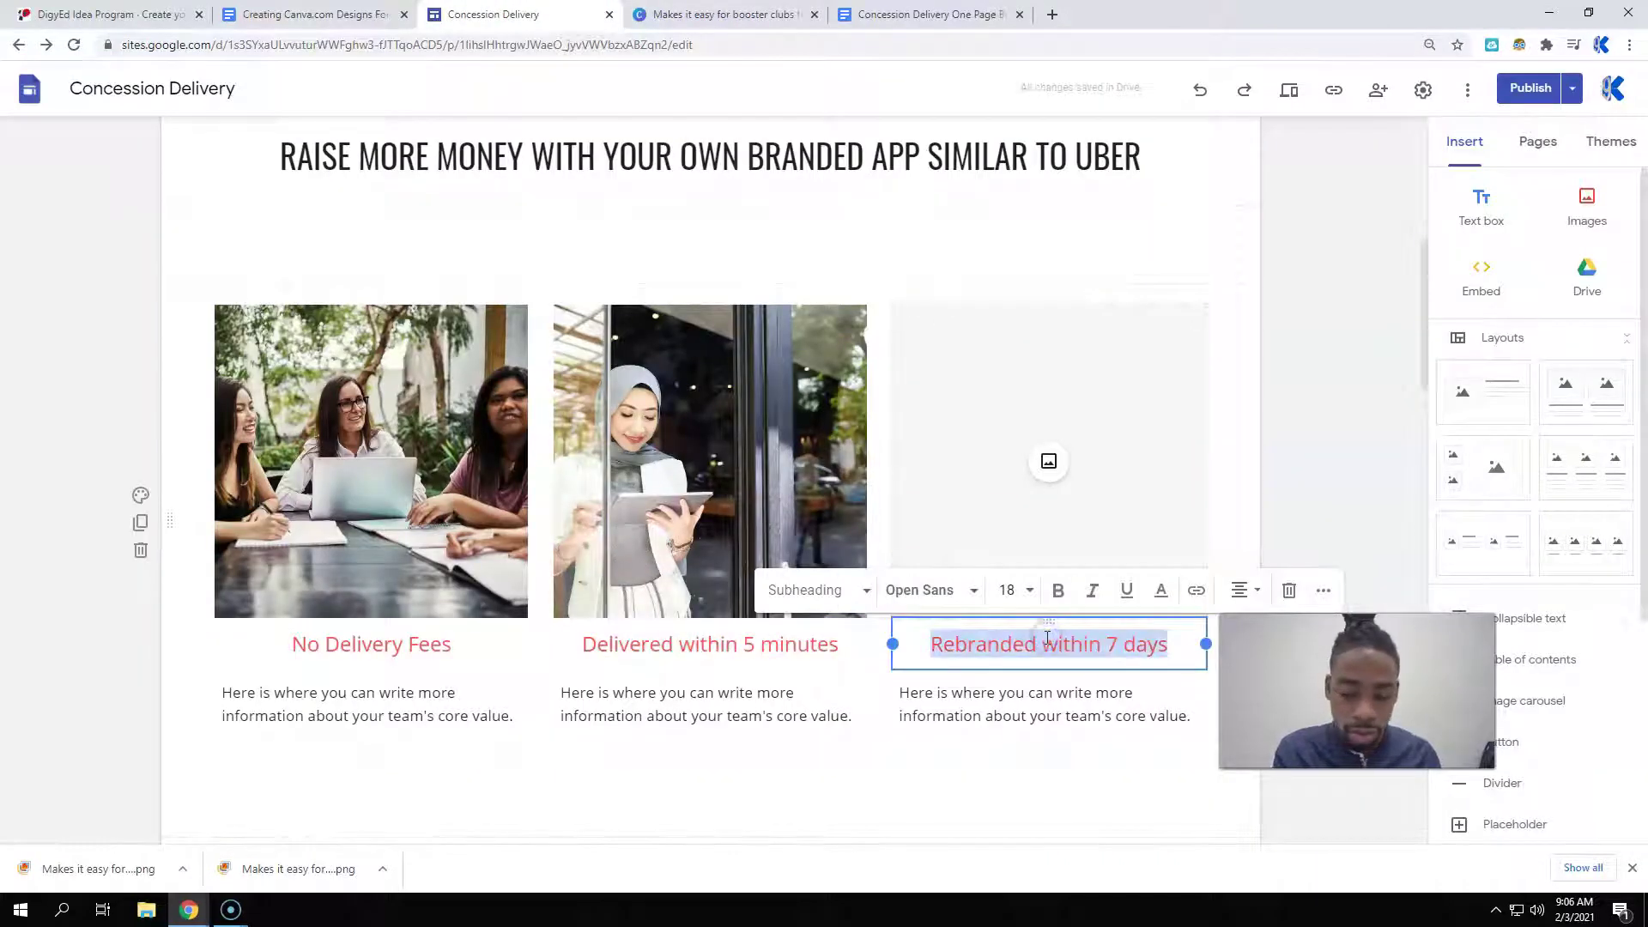
pyautogui.click(725, 15)
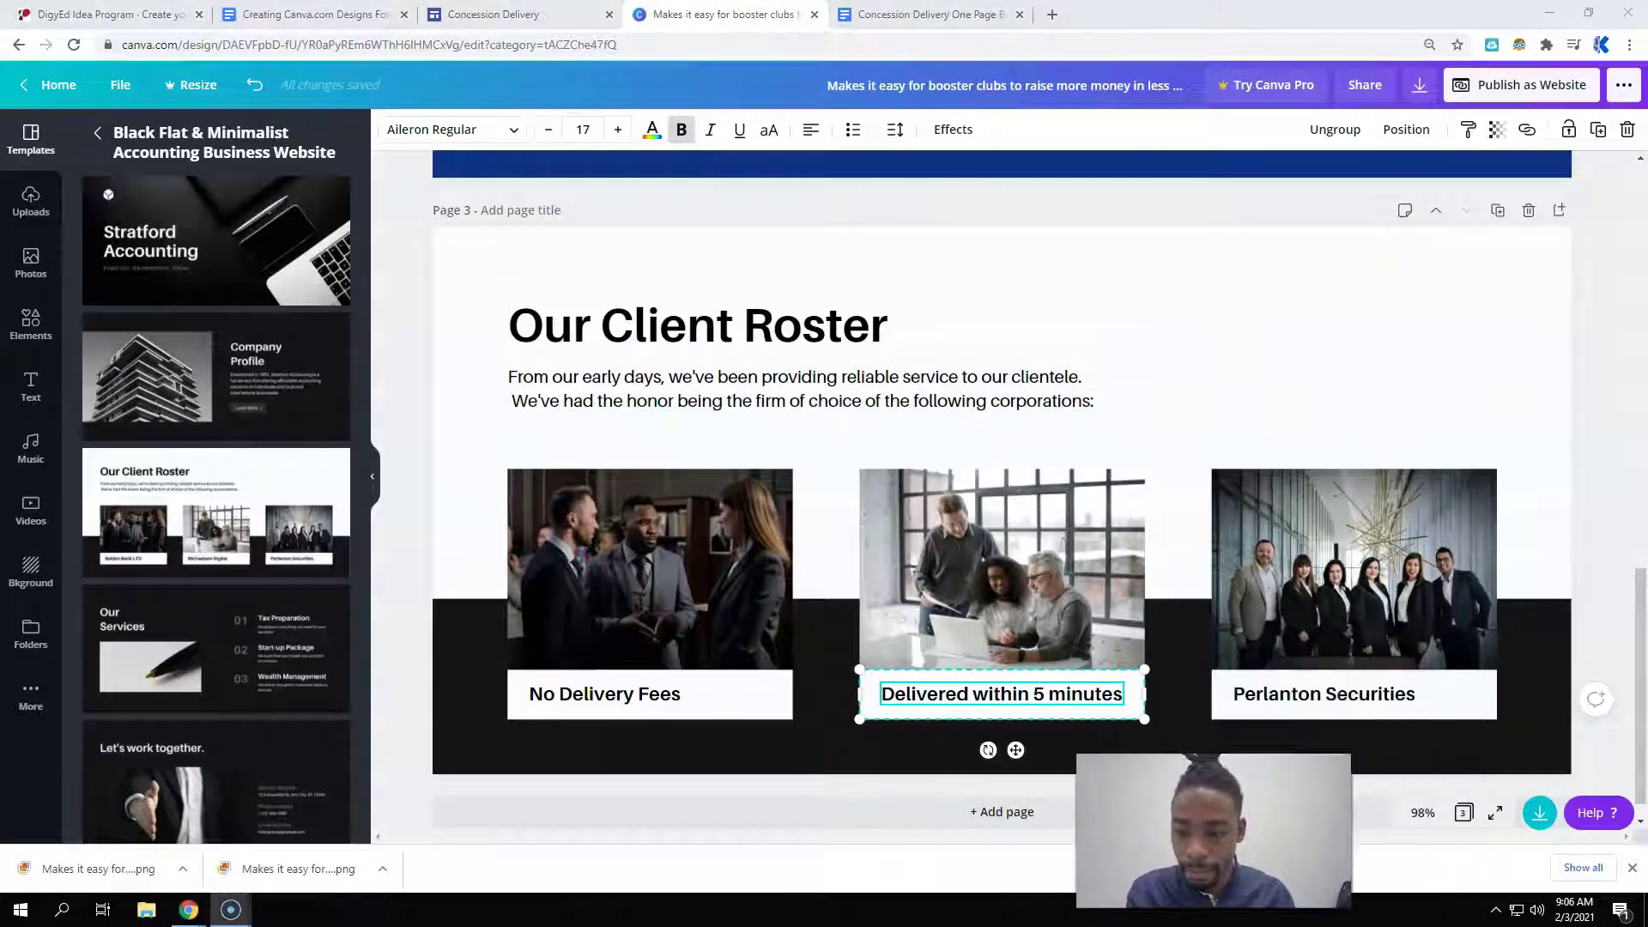
pyautogui.click(1334, 696)
pyautogui.hotkey('ctrl', 'a')
pyautogui.hotkey('ctrl', 'v')
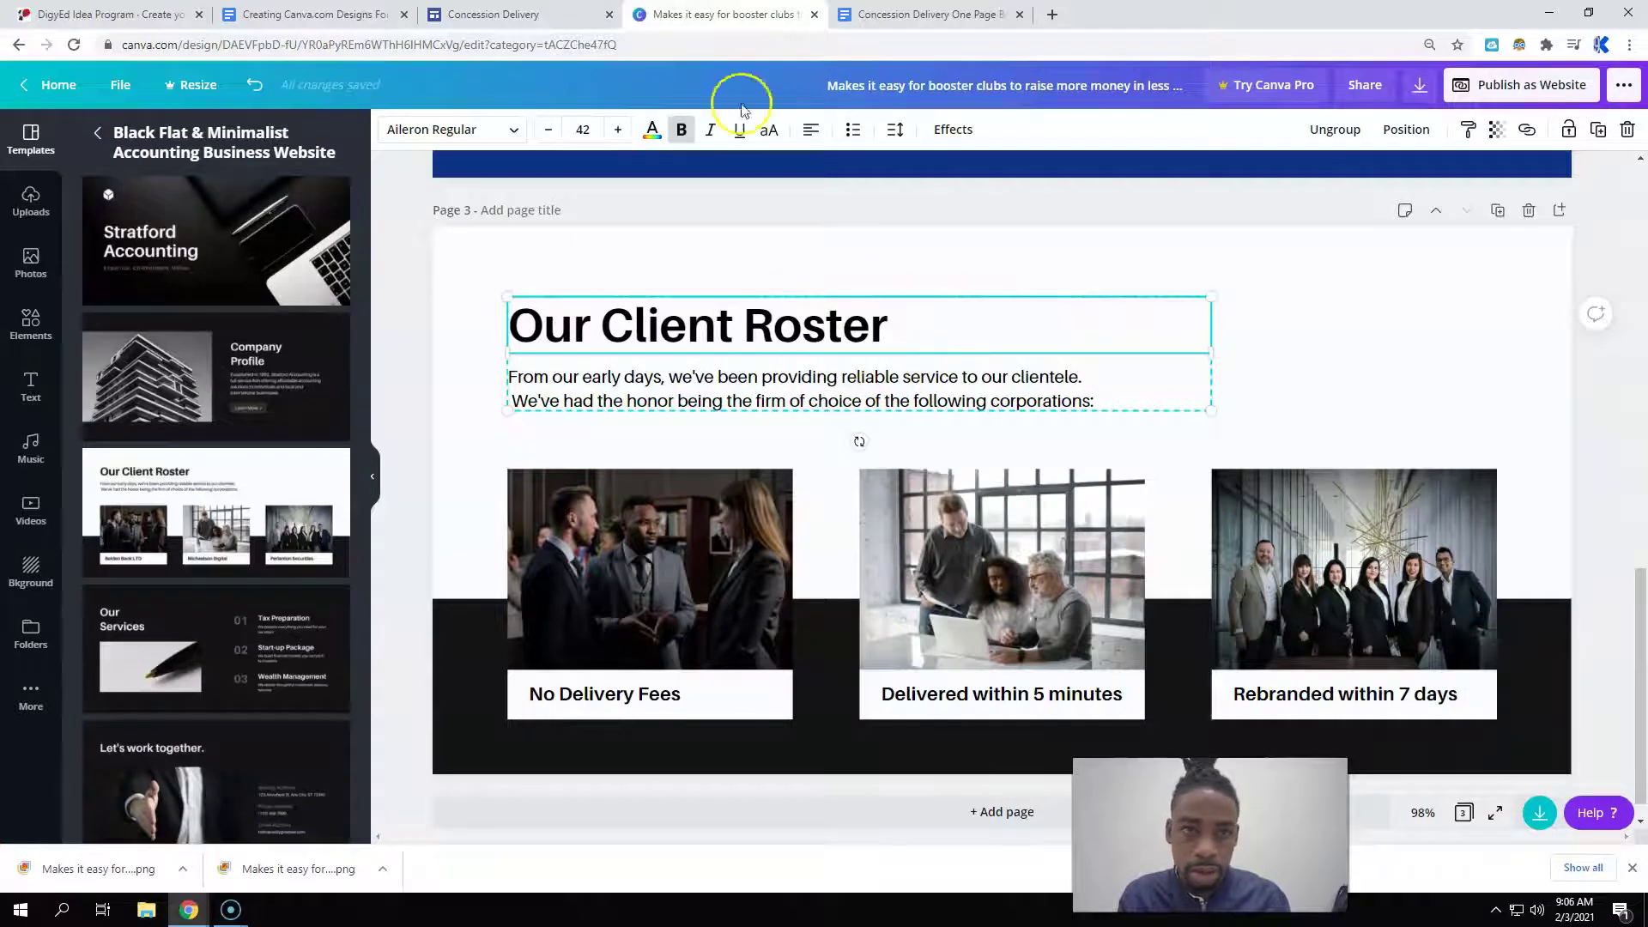
# - Delete the second intro line under the page 3 title
pyautogui.click(494, 15)
pyautogui.scroll(1, 563, 338)
pyautogui.scroll(-2, 563, 338)
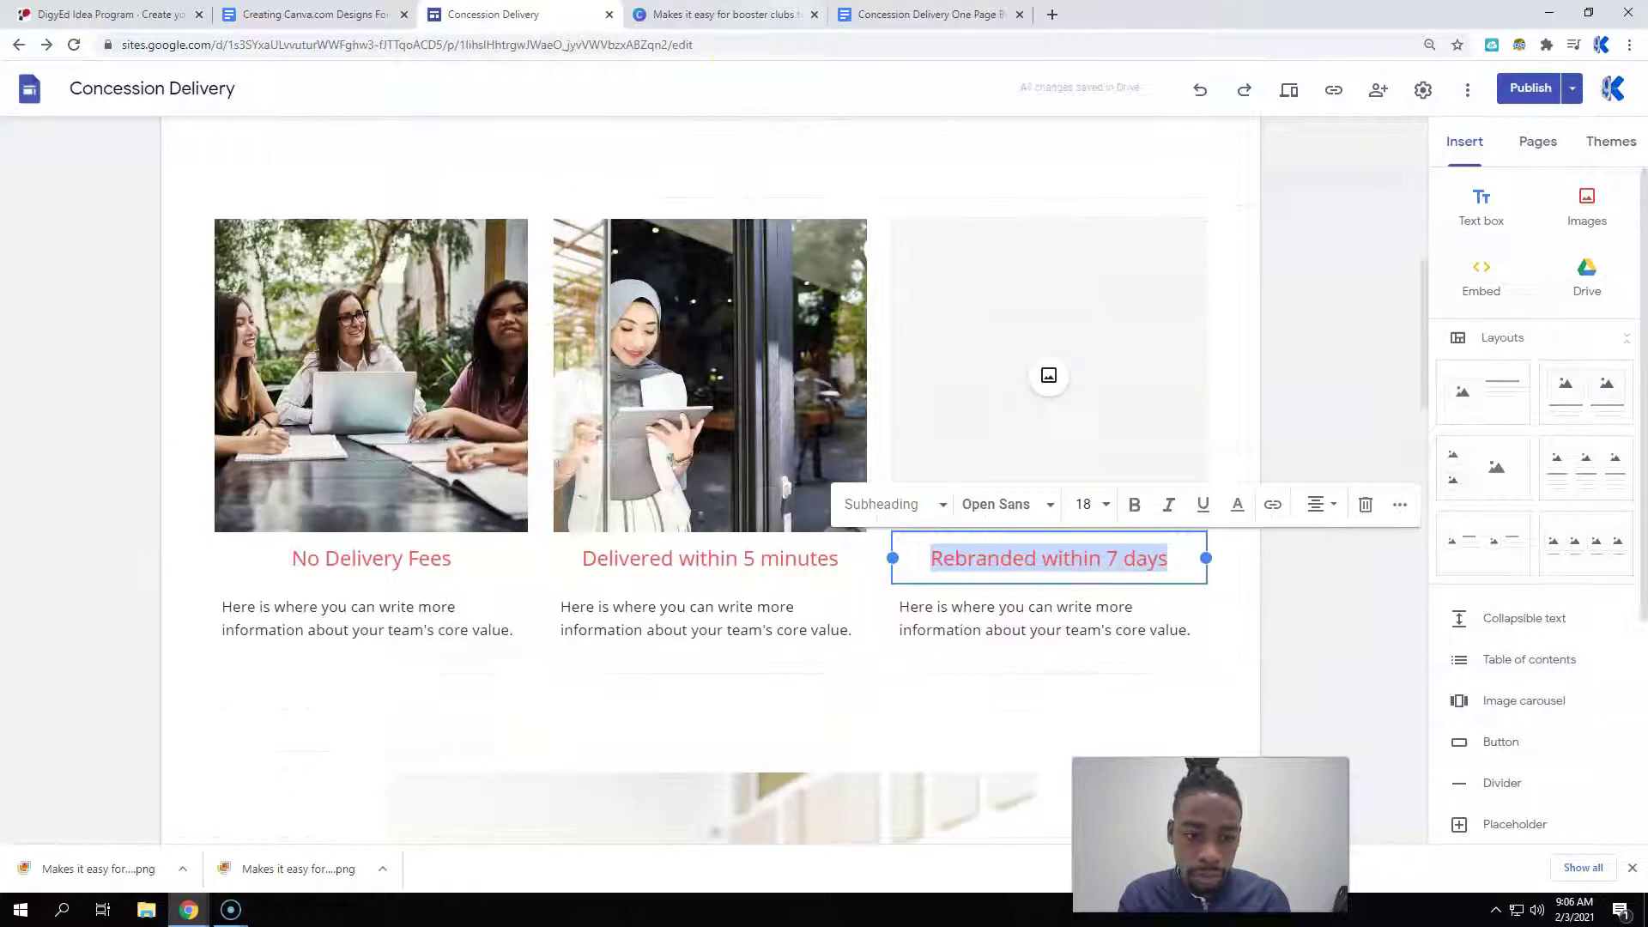
pyautogui.click(742, 15)
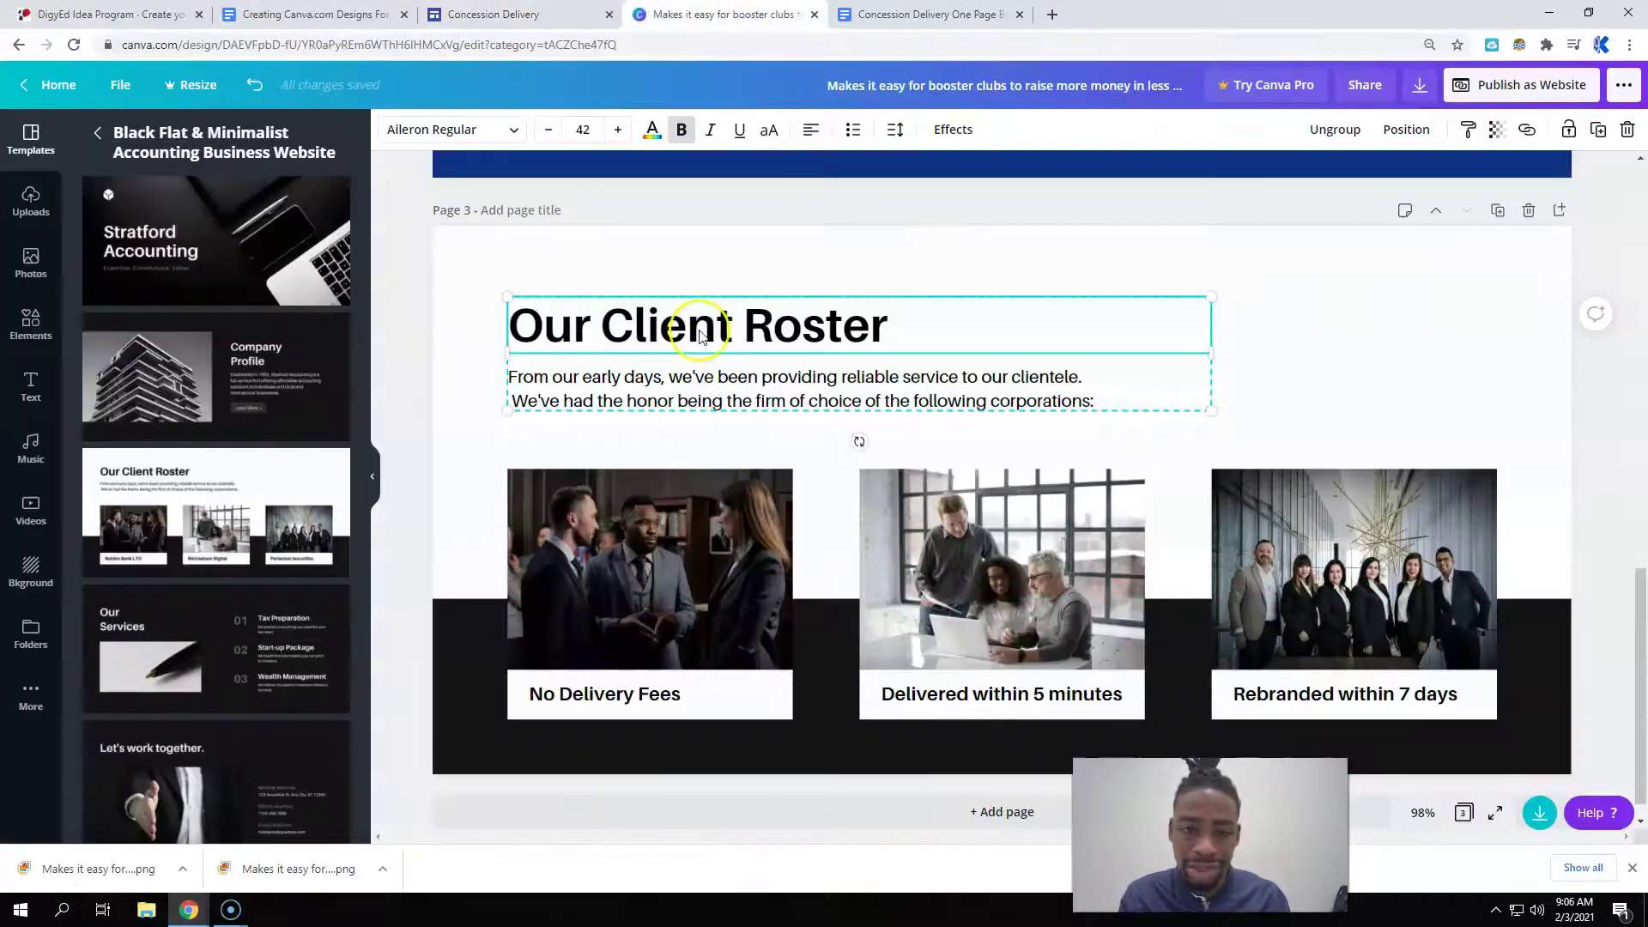
pyautogui.click(684, 402)
pyautogui.tripleClick(684, 403)
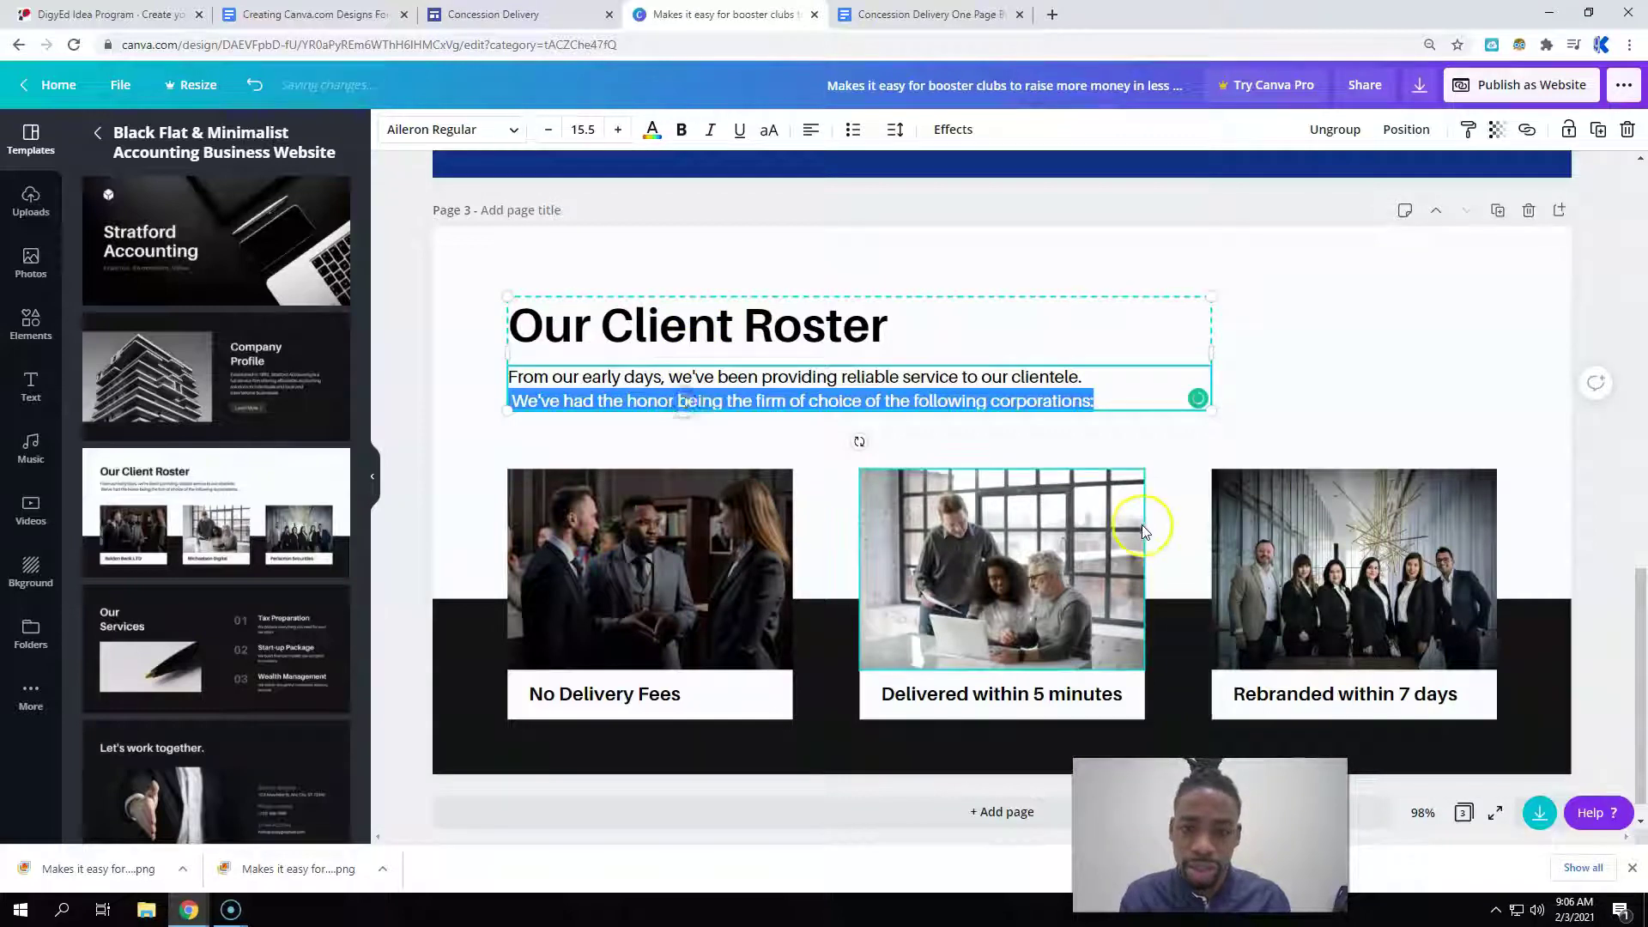
pyautogui.press('BackSpace')
# - Open the 'Inserting your site content' lesson's guide document, then return to the Canva design
pyautogui.click(103, 15)
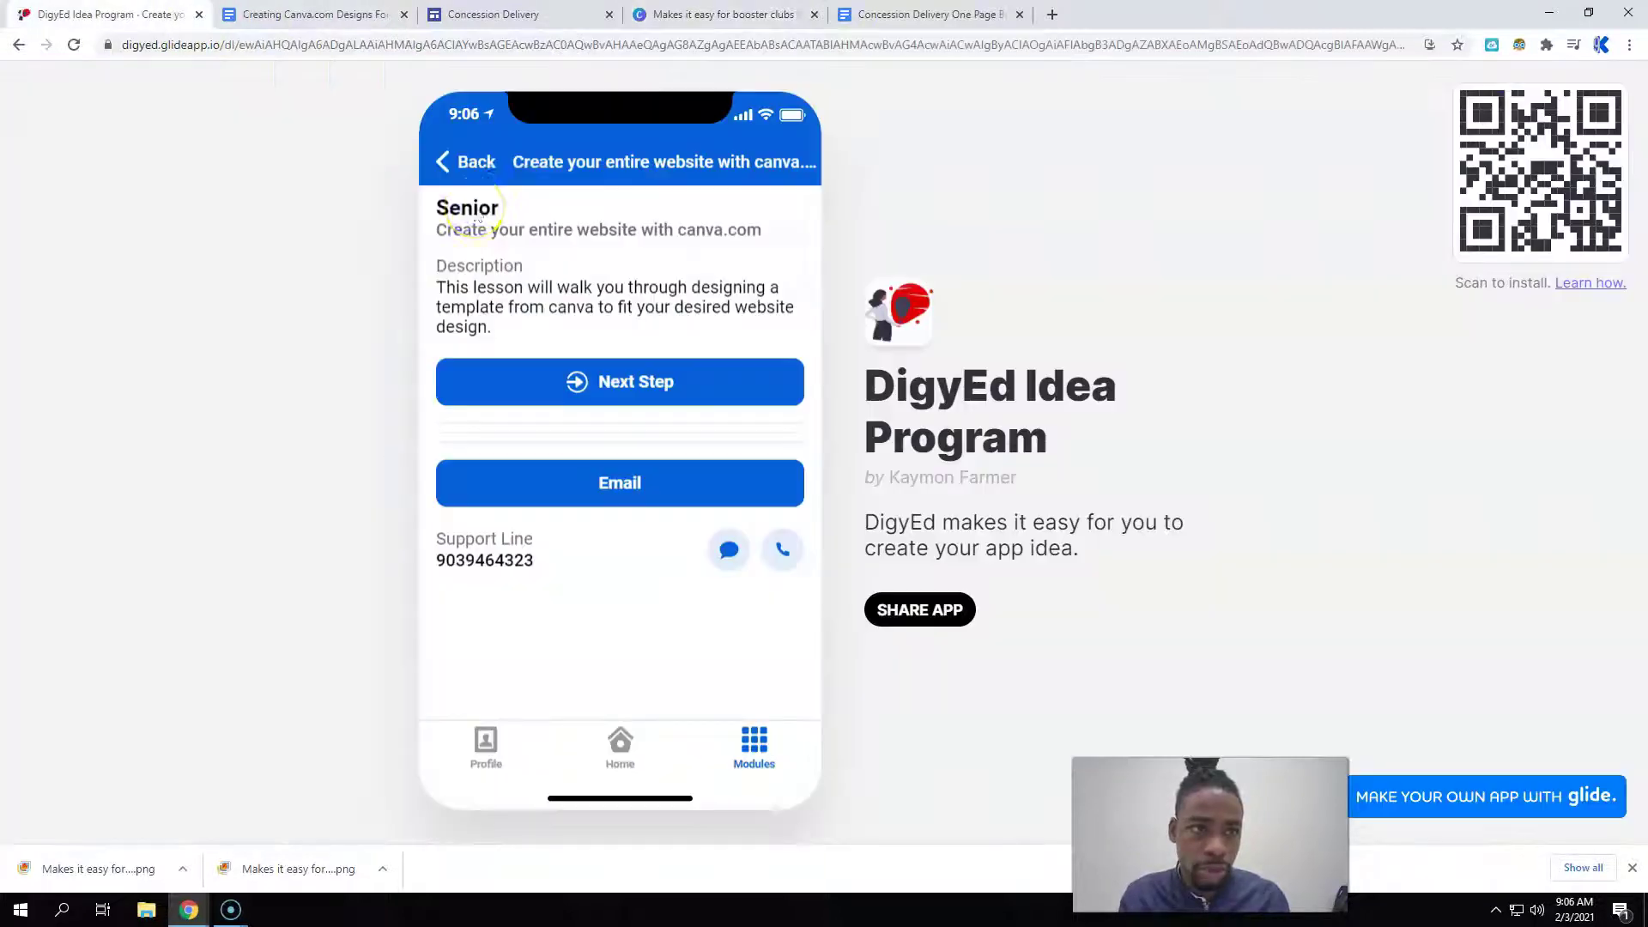
pyautogui.click(480, 176)
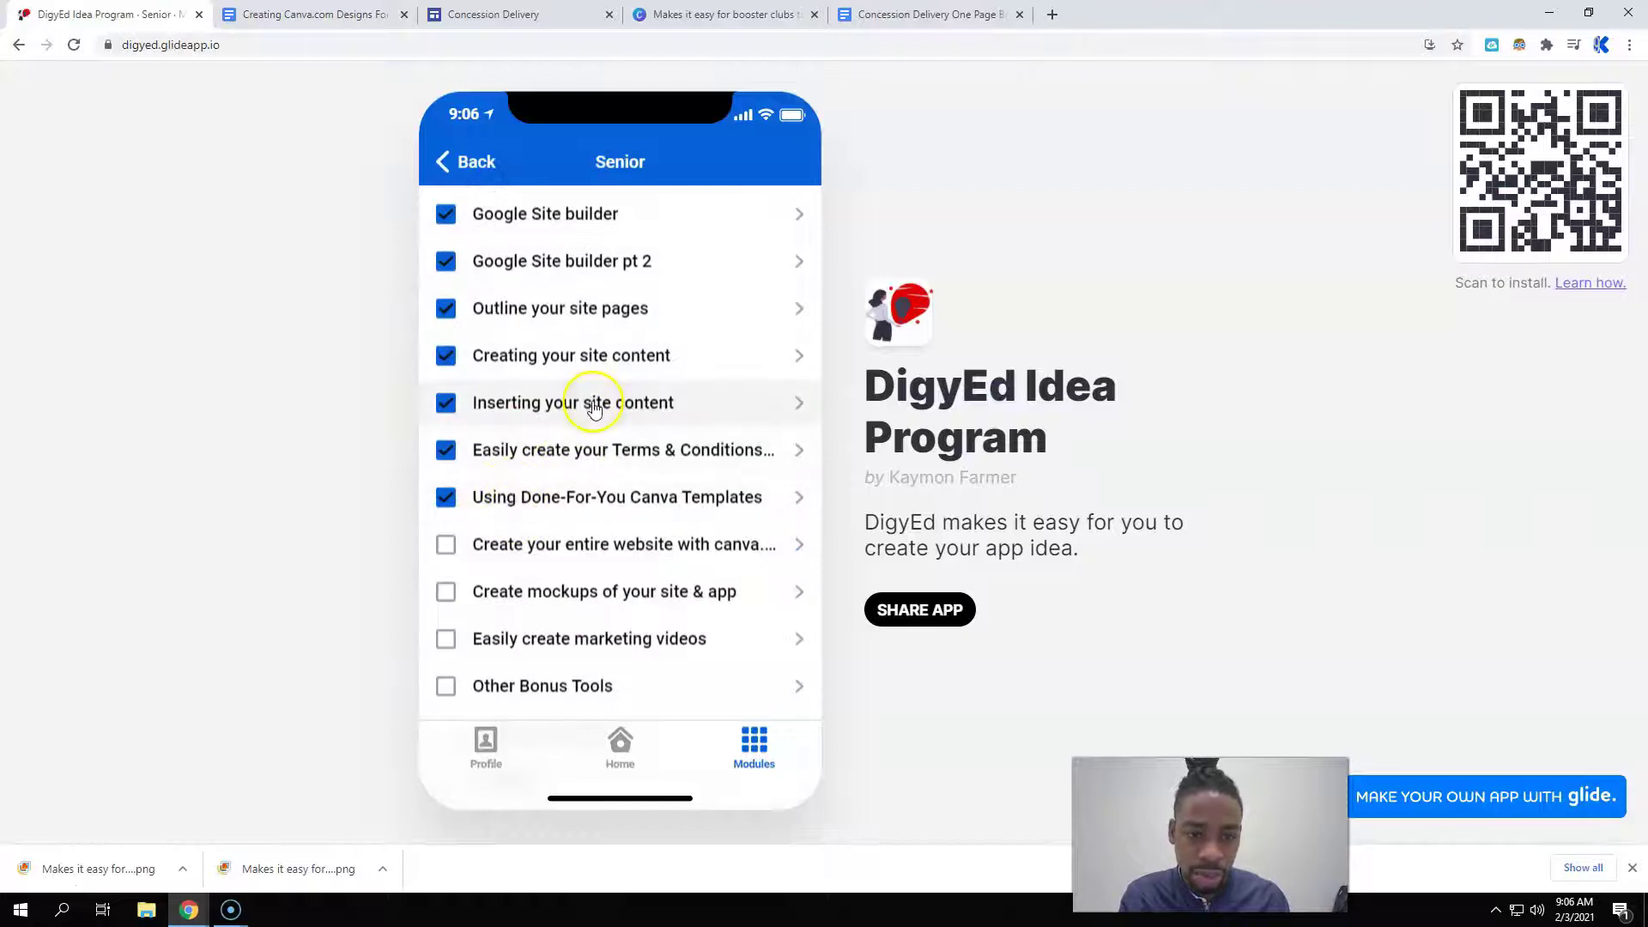
pyautogui.click(594, 407)
pyautogui.click(559, 674)
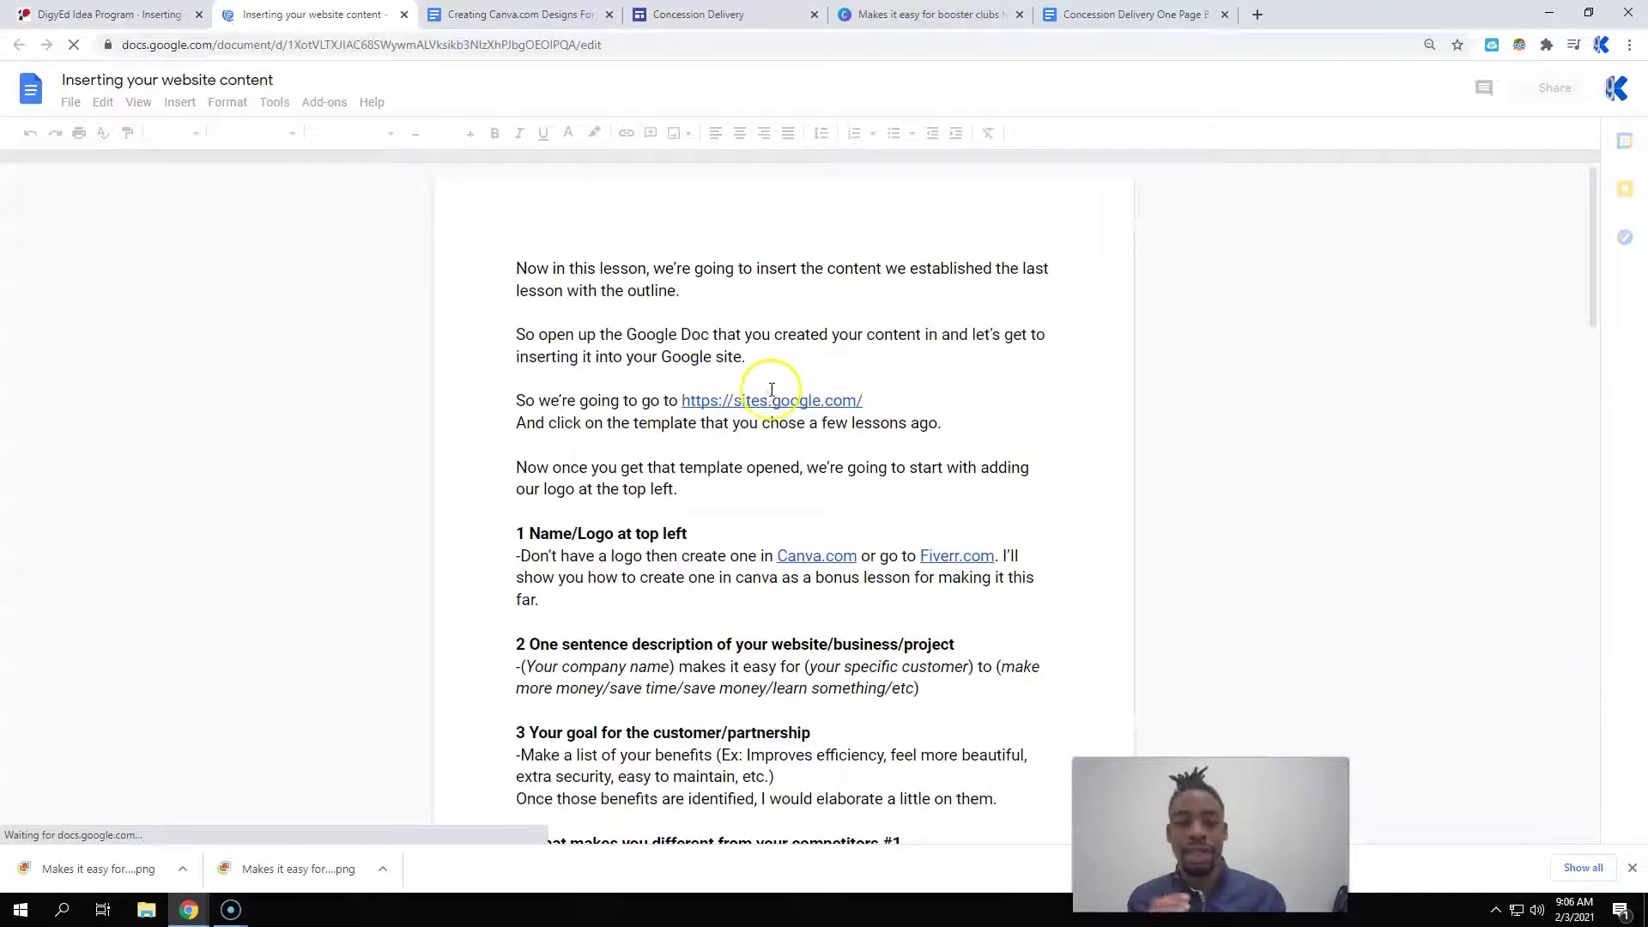
pyautogui.scroll(-4, 772, 390)
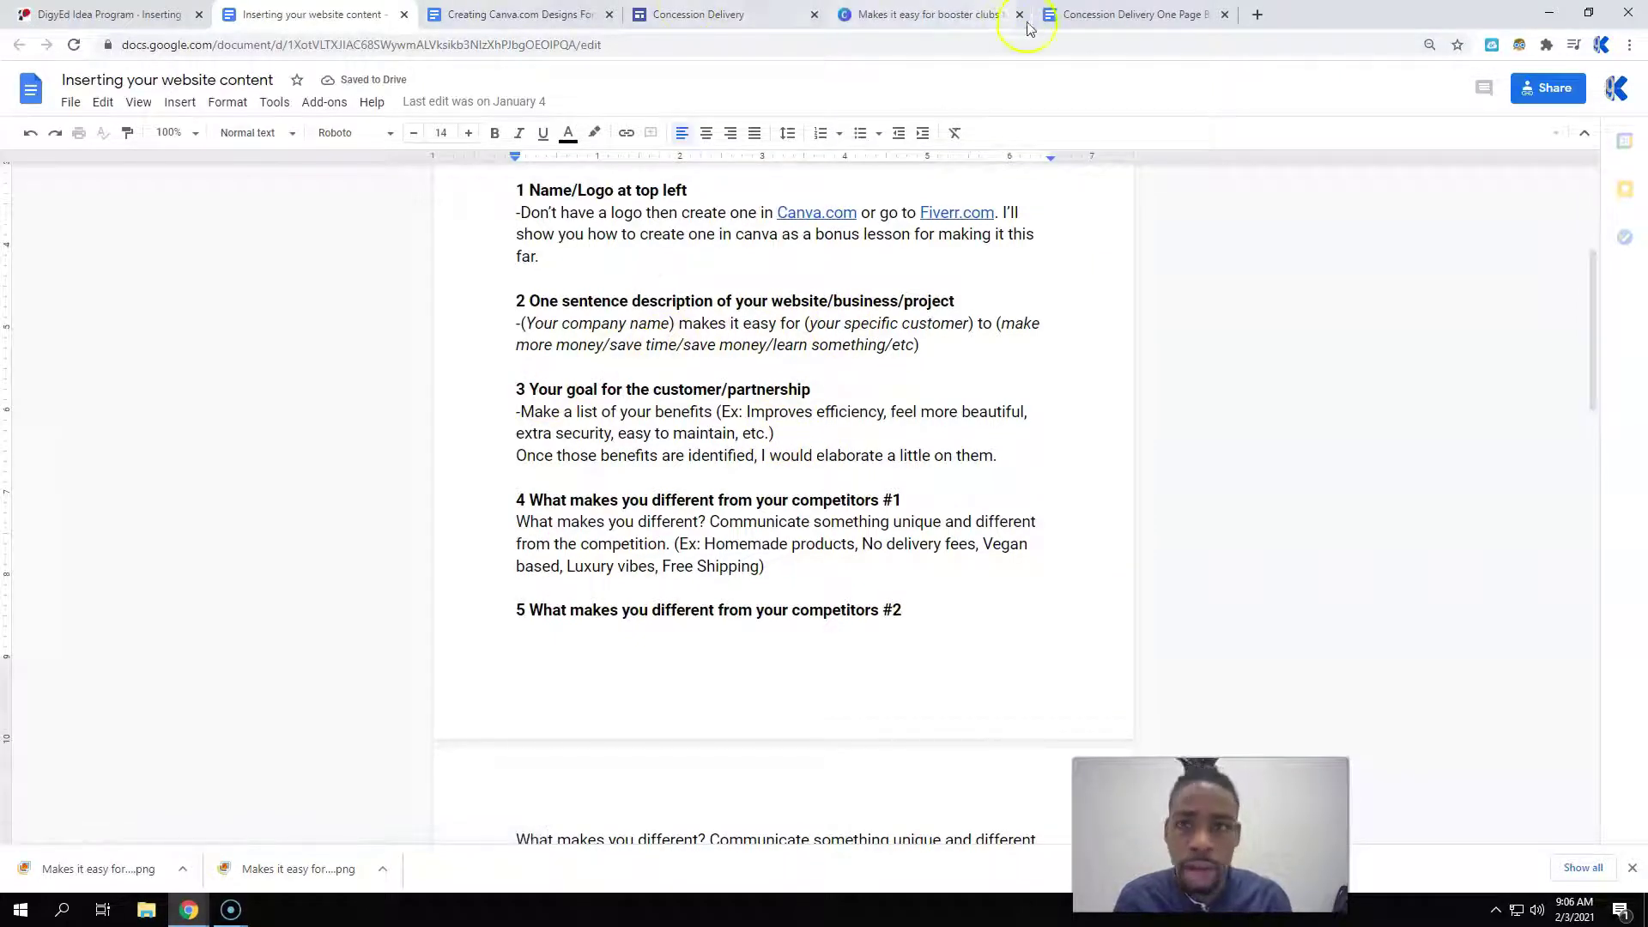
pyautogui.click(961, 15)
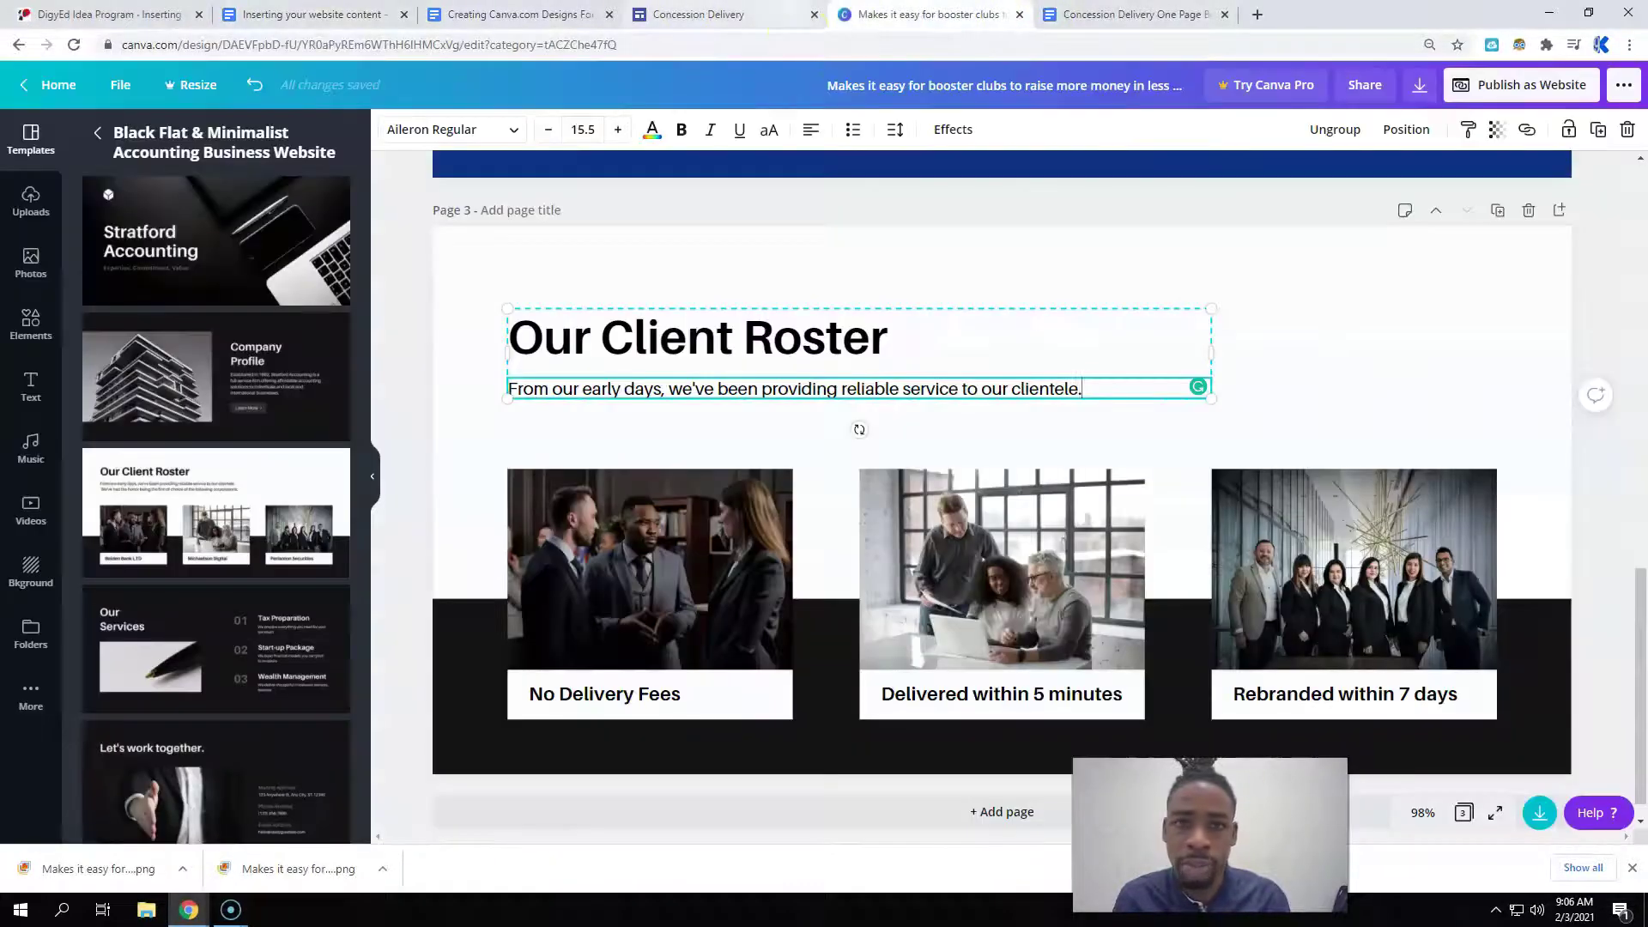
# - Retype the Our Client Roster title as 'Our Goal For Your Own App'
pyautogui.click(771, 354)
pyautogui.click(773, 348)
pyautogui.write('Our Goal For Your Own App')
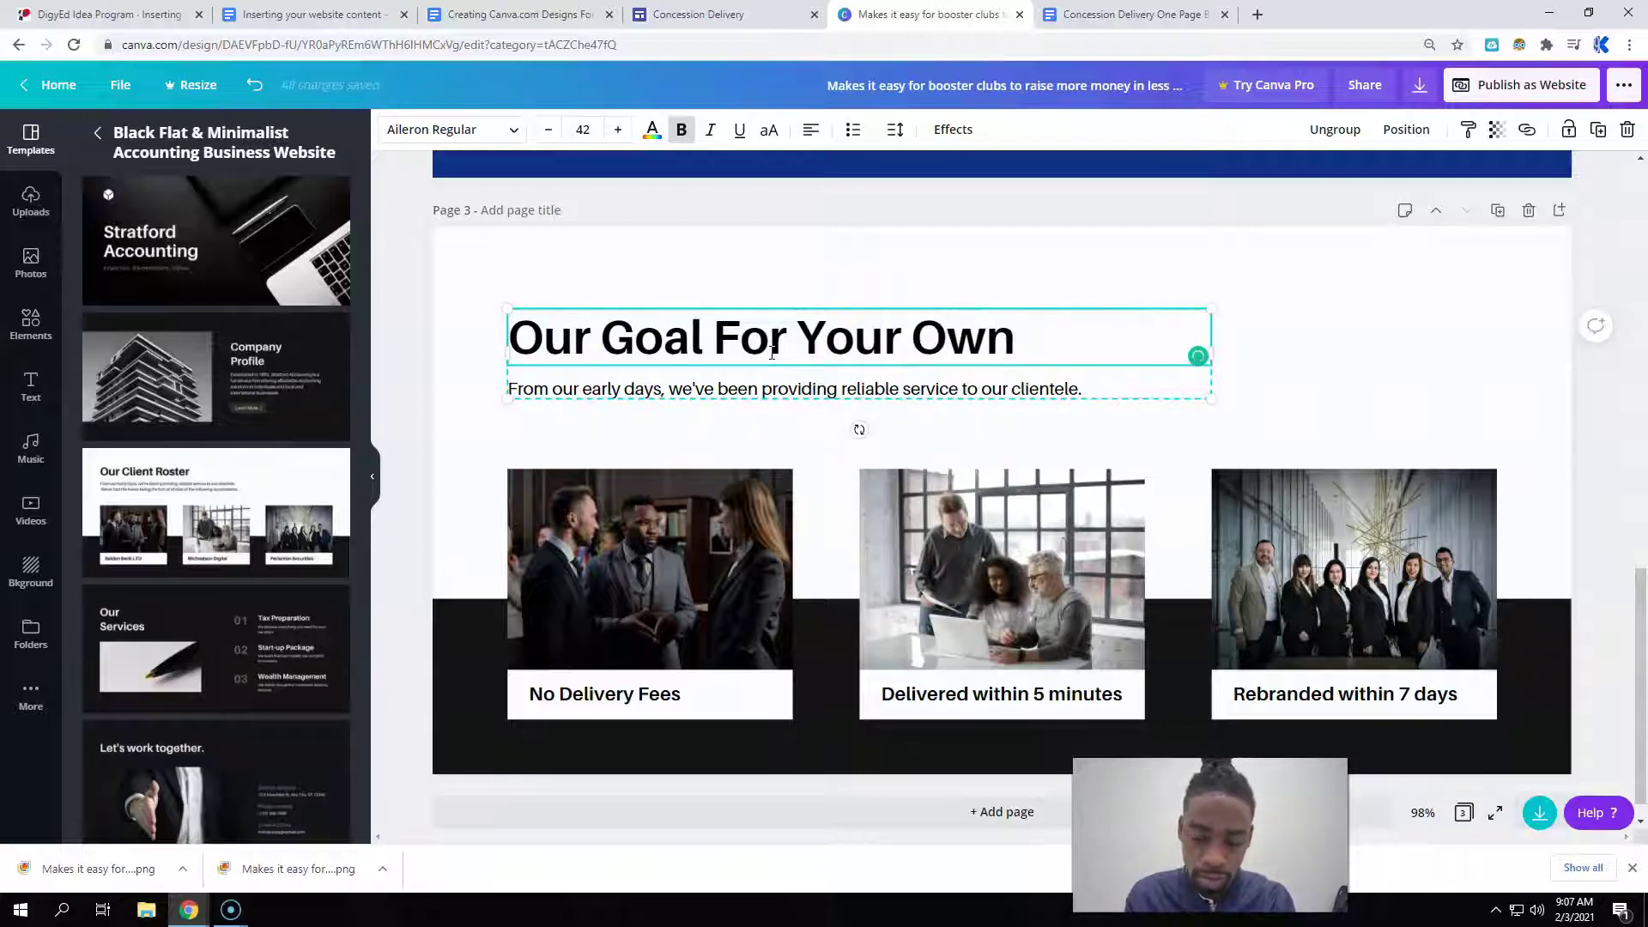
pyautogui.doubleClick(595, 393)
pyautogui.click(775, 395)
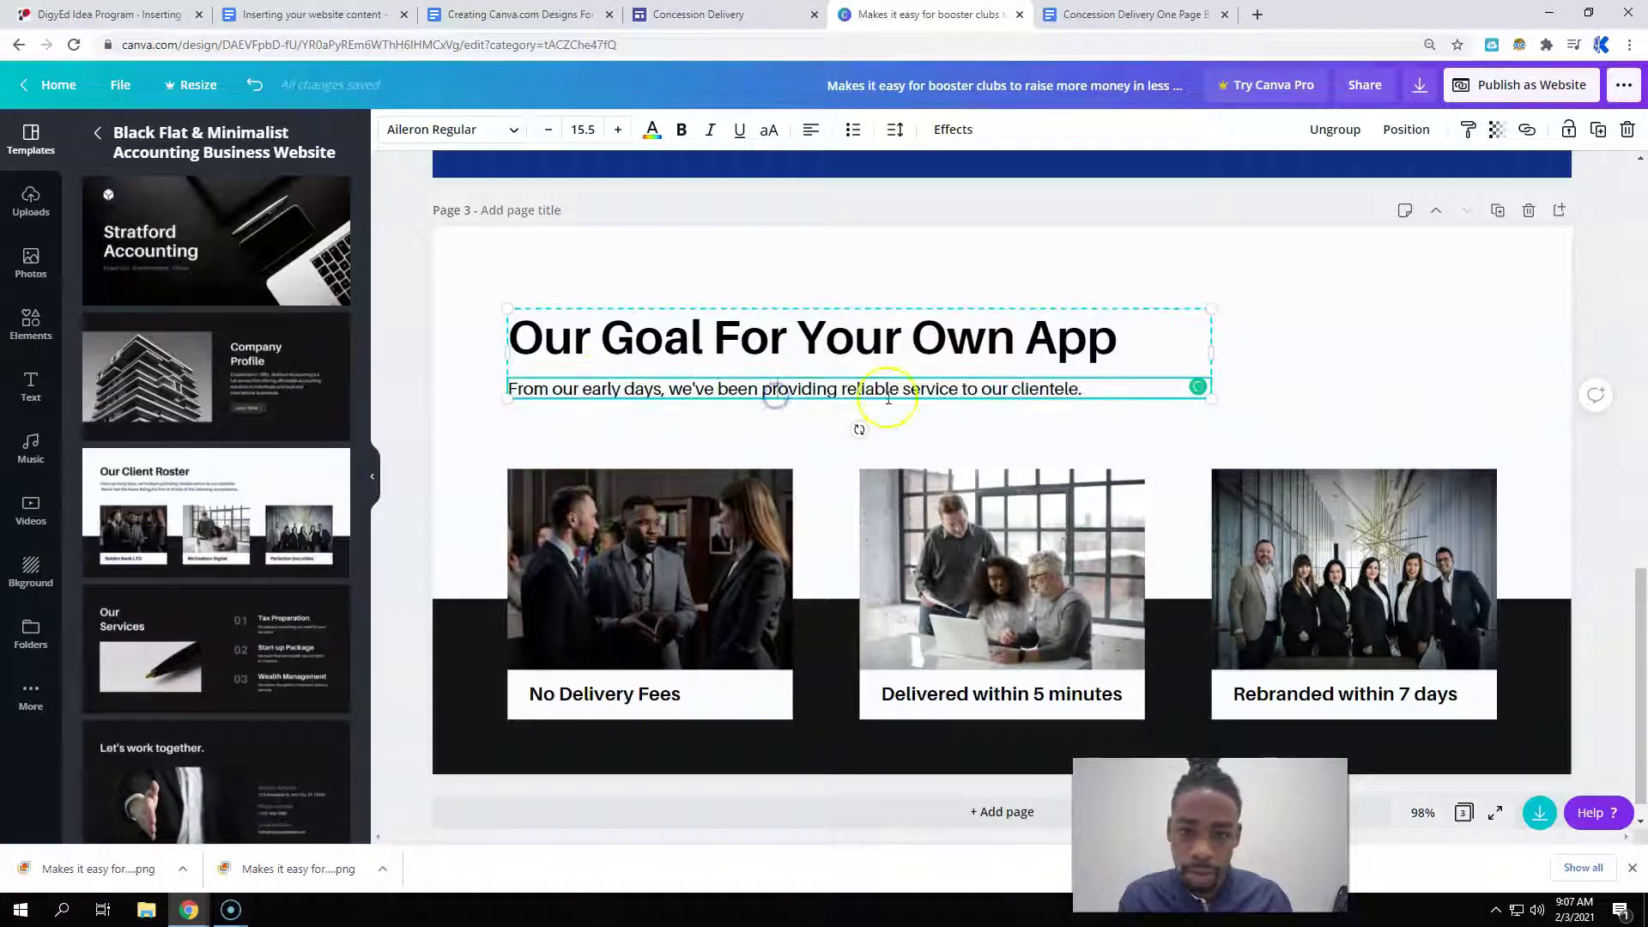
# - Turn page 3's black band blue
pyautogui.click(537, 763)
pyautogui.click(391, 130)
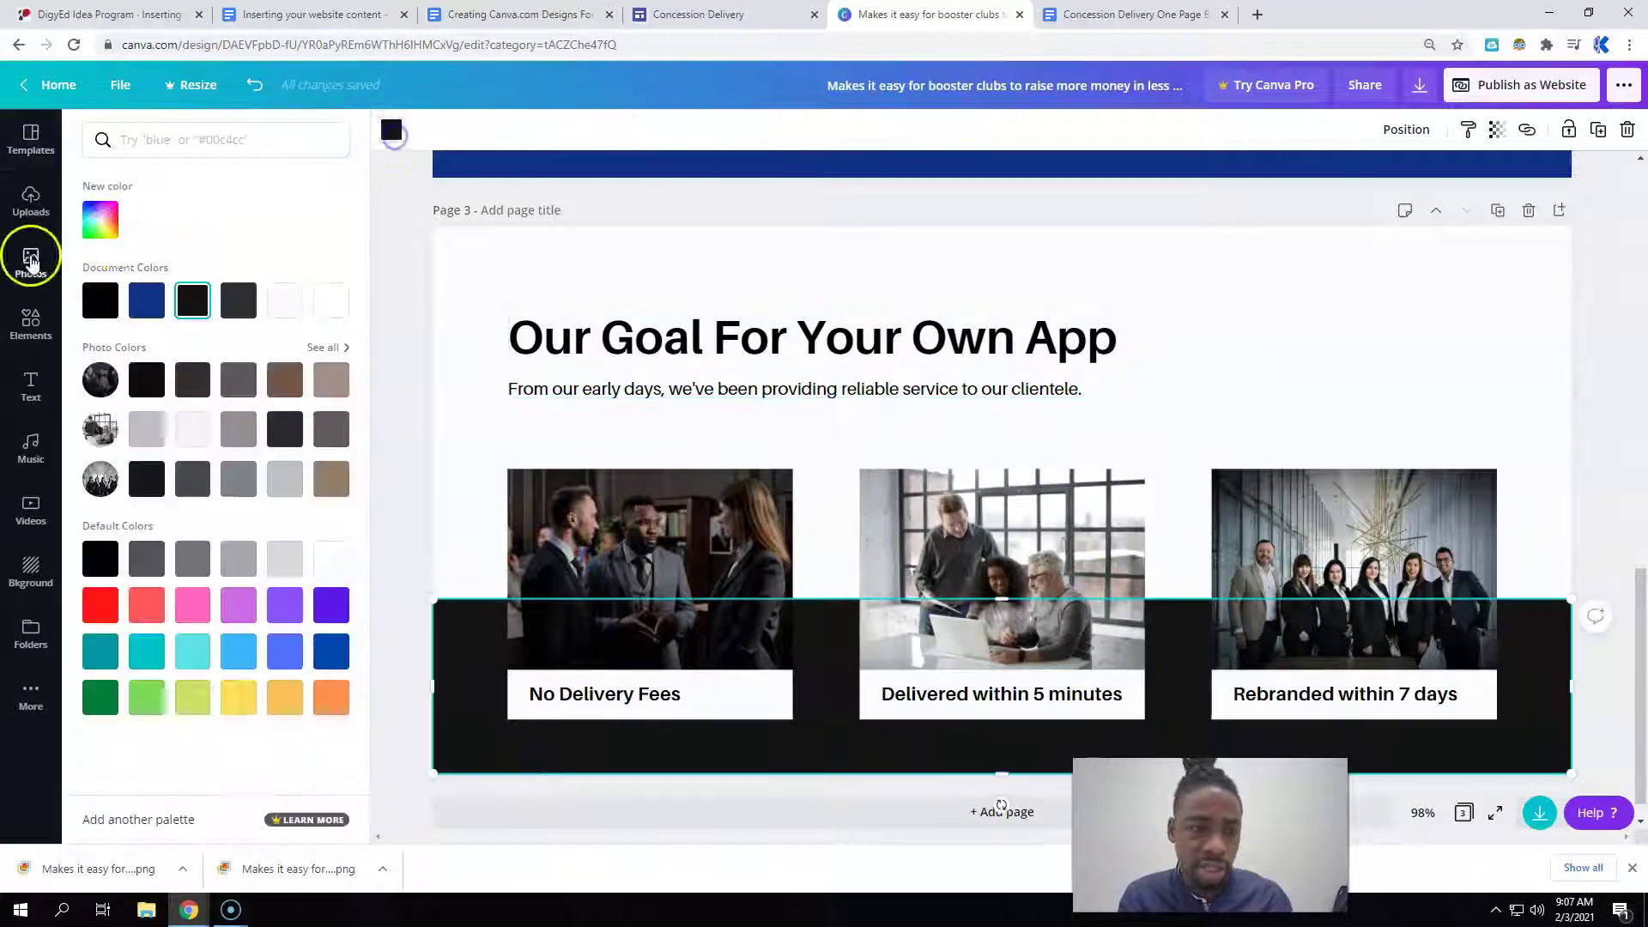
pyautogui.click(148, 311)
# - Set the heading, subheading and three benefit captions on page 3 to Roboto
pyautogui.click(717, 350)
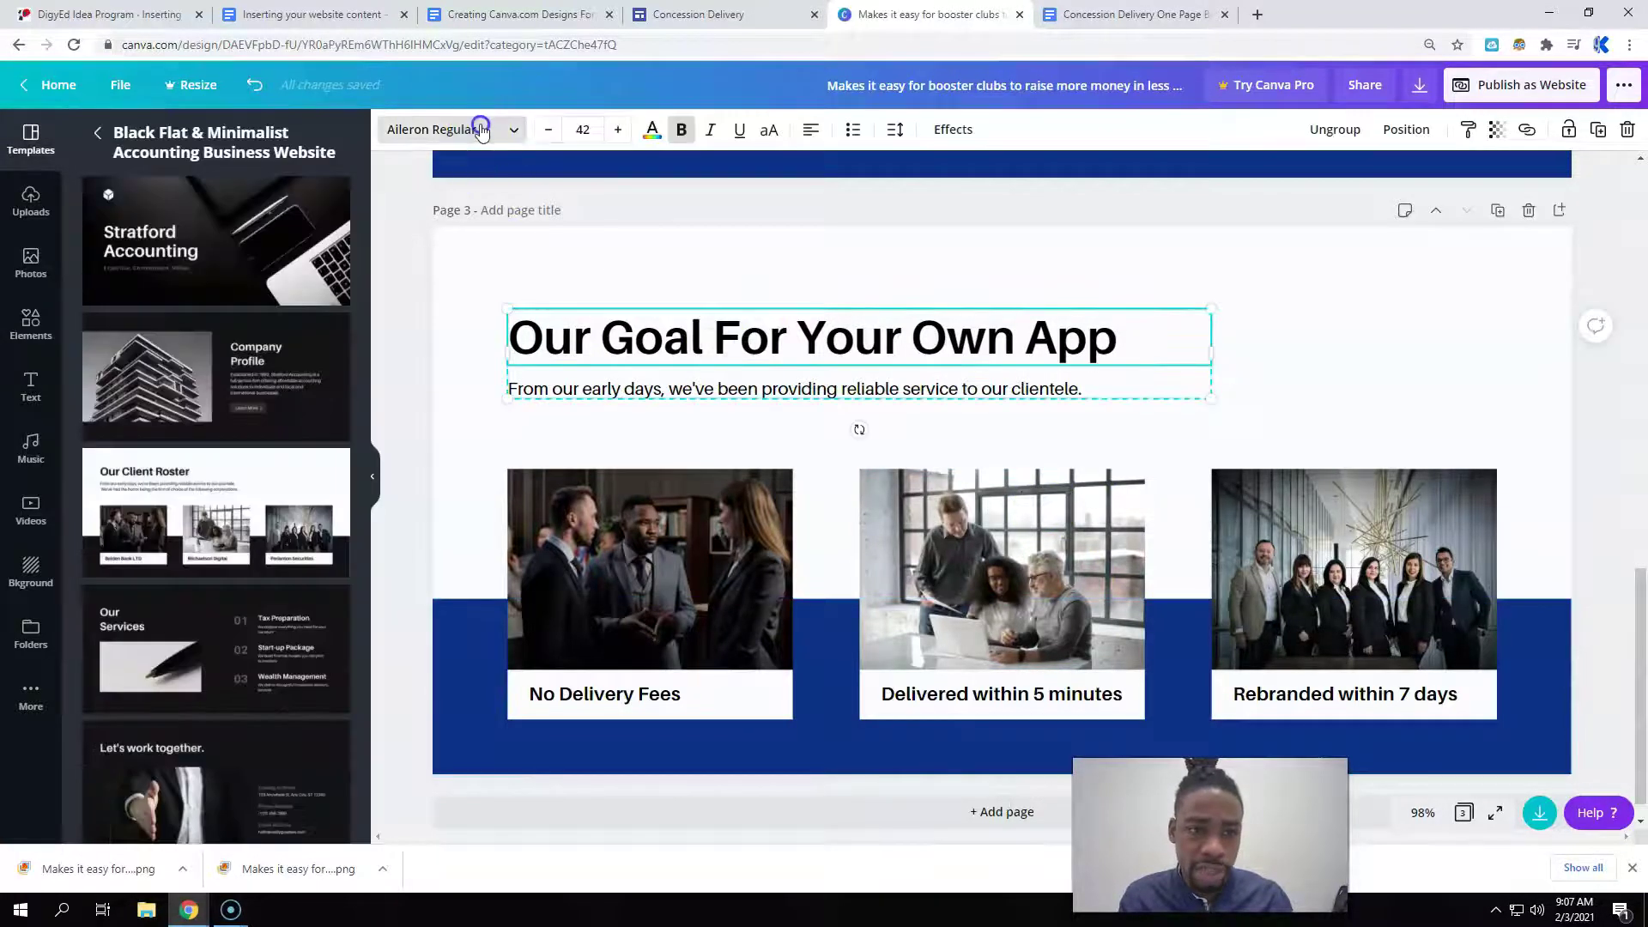
pyautogui.click(471, 129)
pyautogui.click(146, 283)
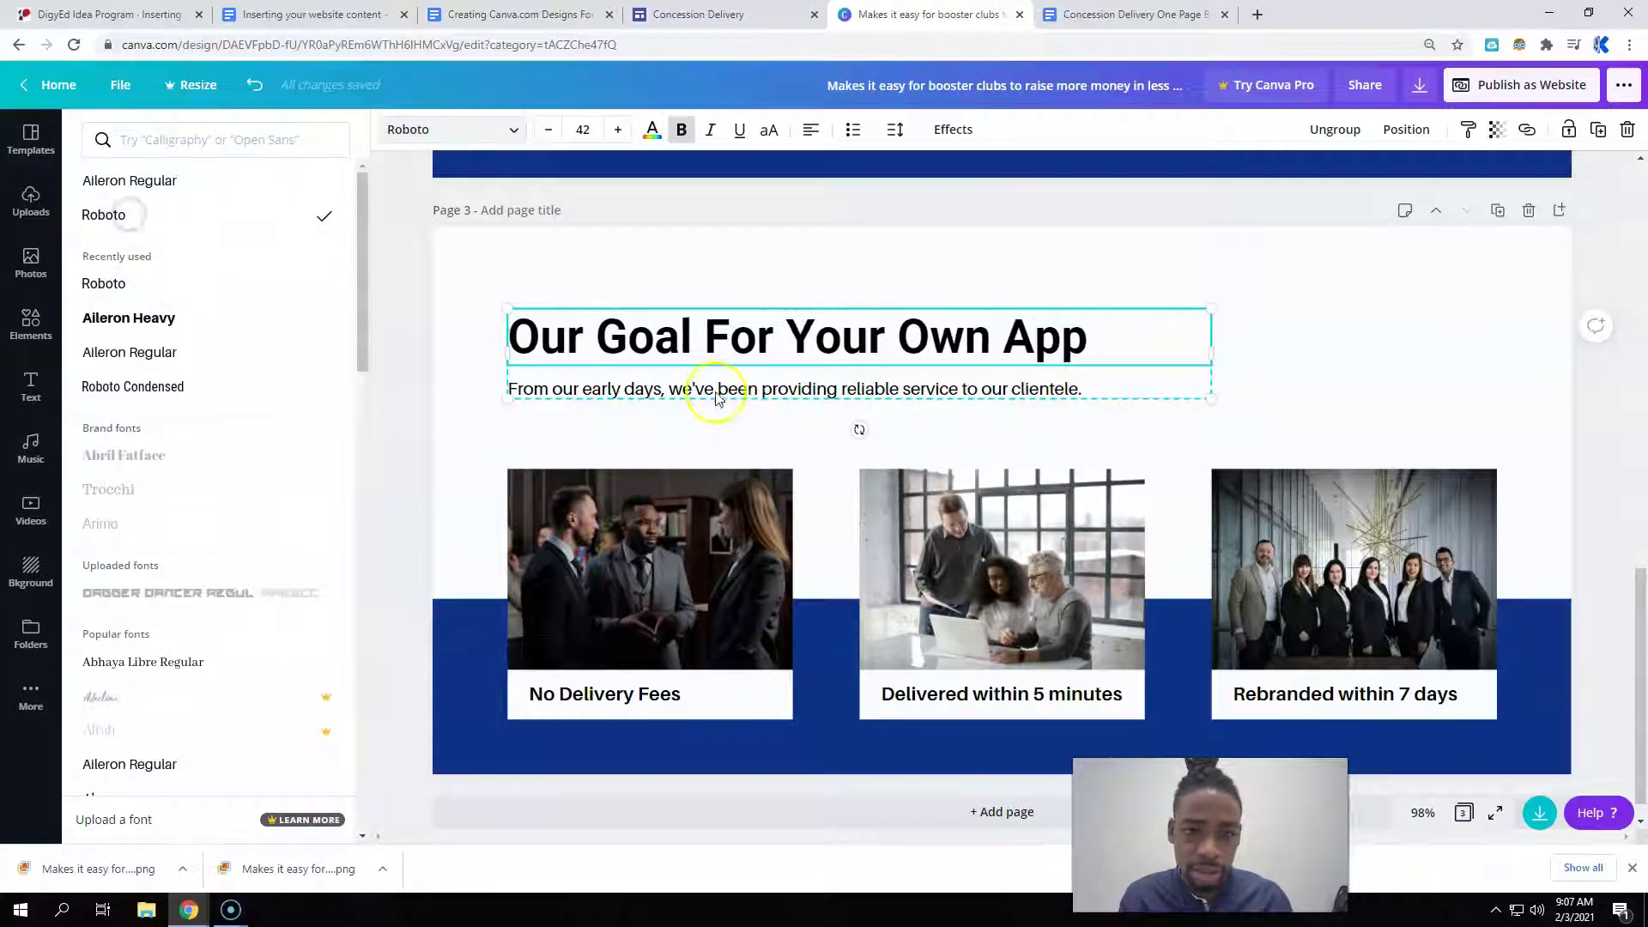
pyautogui.click(716, 393)
pyautogui.click(203, 217)
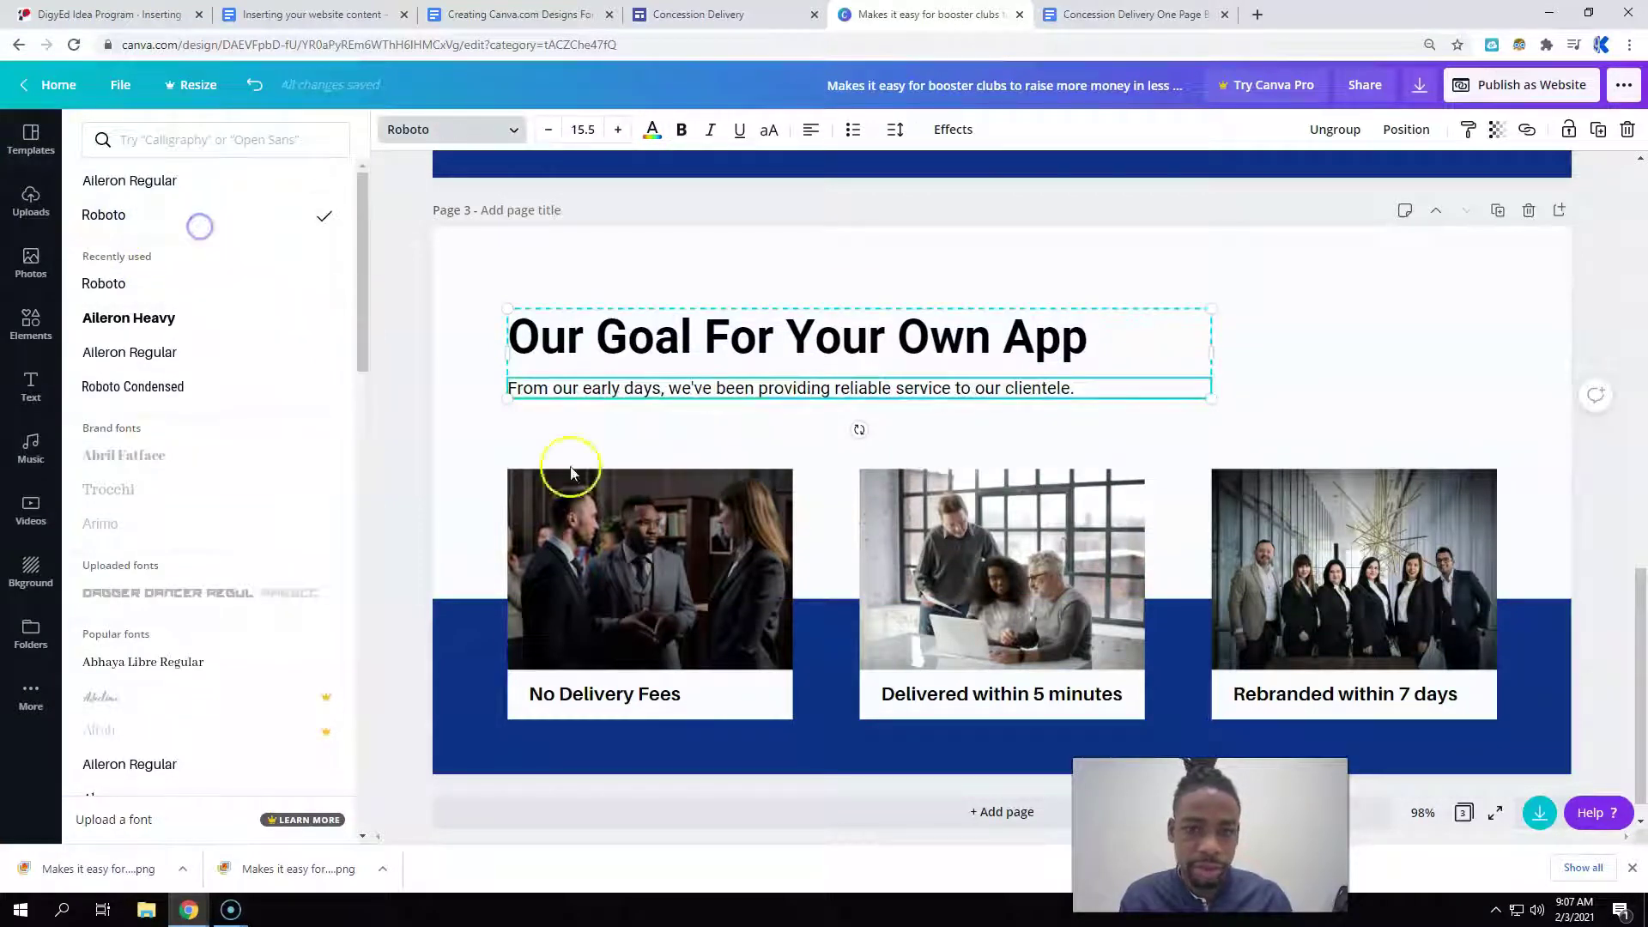
pyautogui.click(639, 692)
pyautogui.click(203, 216)
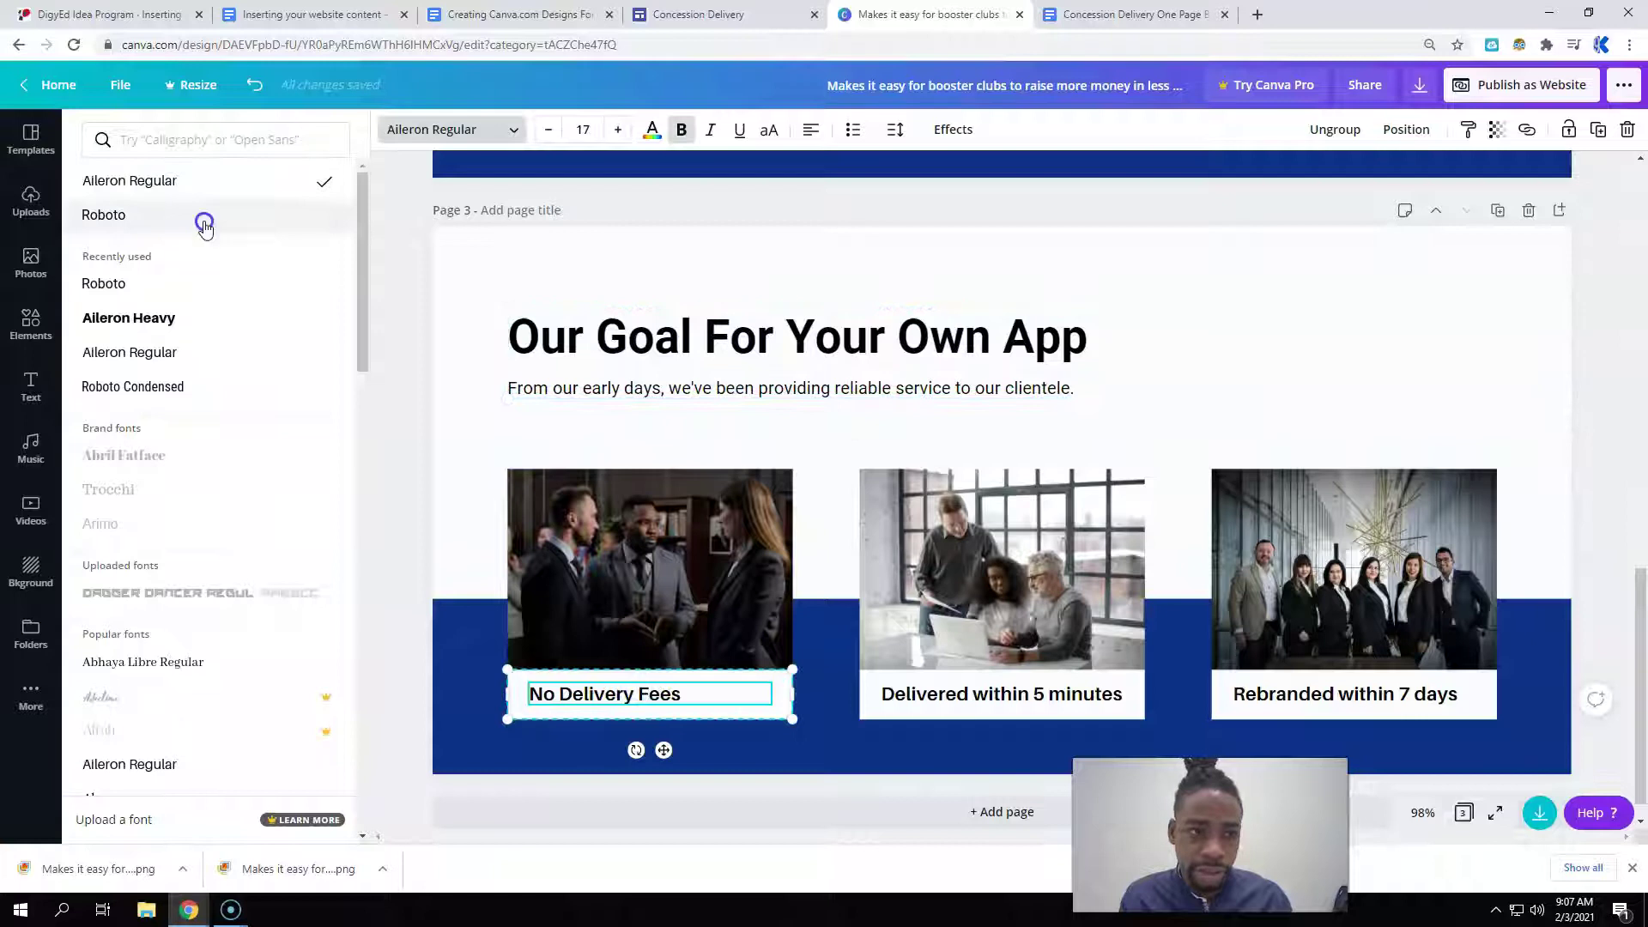
pyautogui.click(952, 702)
pyautogui.click(120, 214)
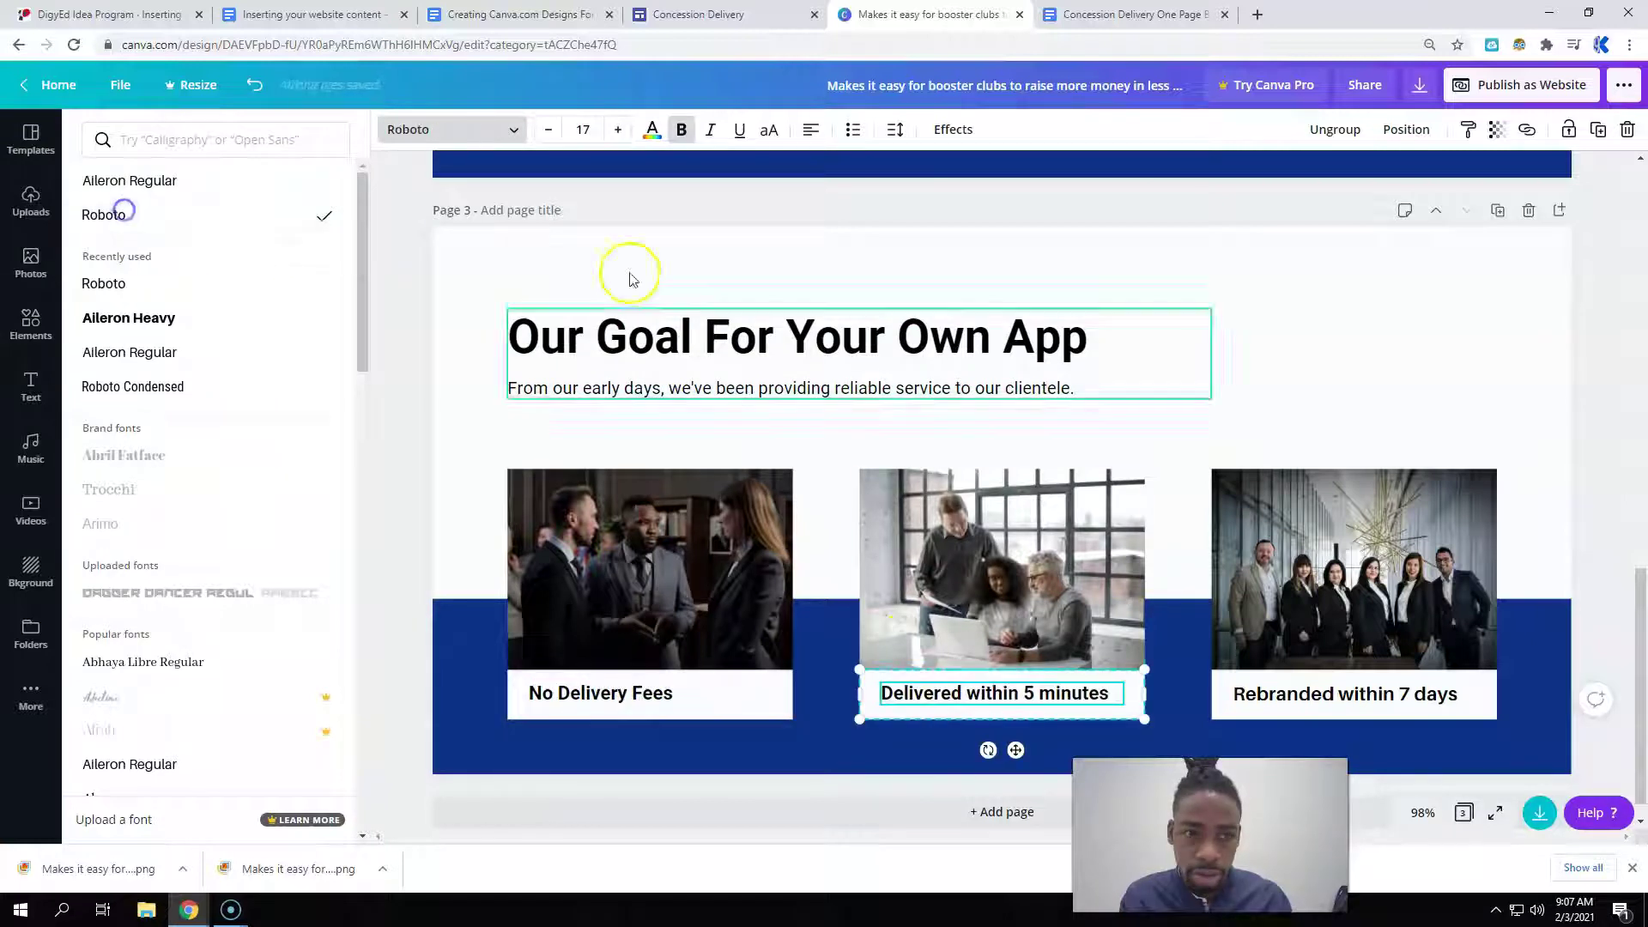
pyautogui.click(1285, 683)
pyautogui.click(114, 227)
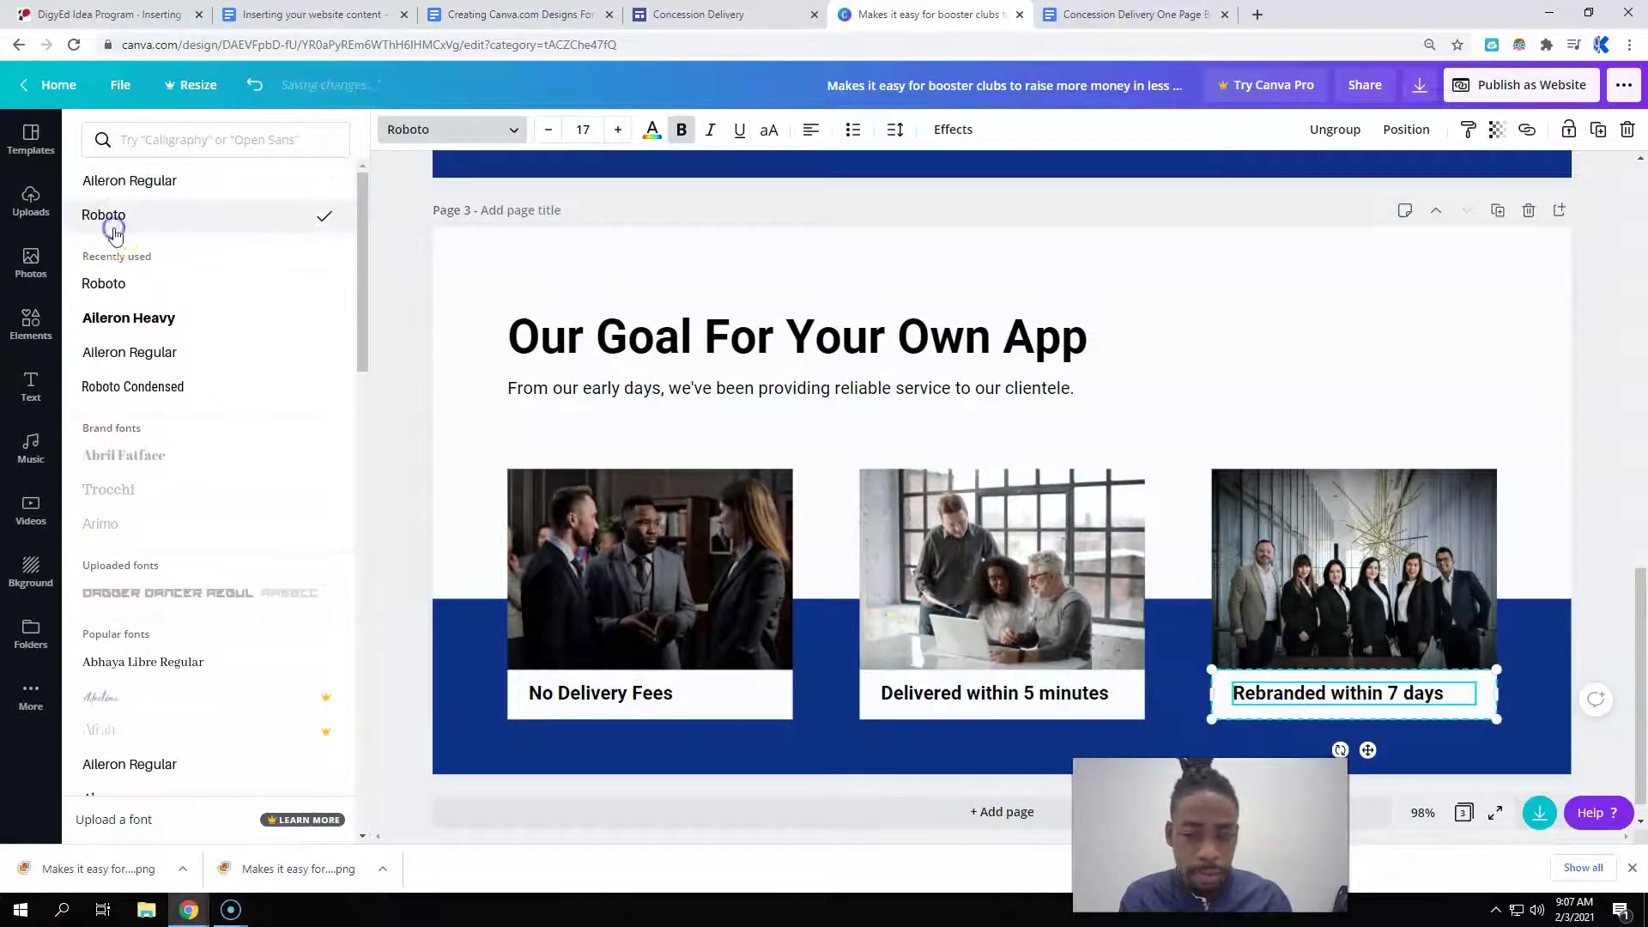
# - Close the font list and add a blank fourth page after page 3
pyautogui.click(1596, 426)
pyautogui.scroll(10, 704, 481)
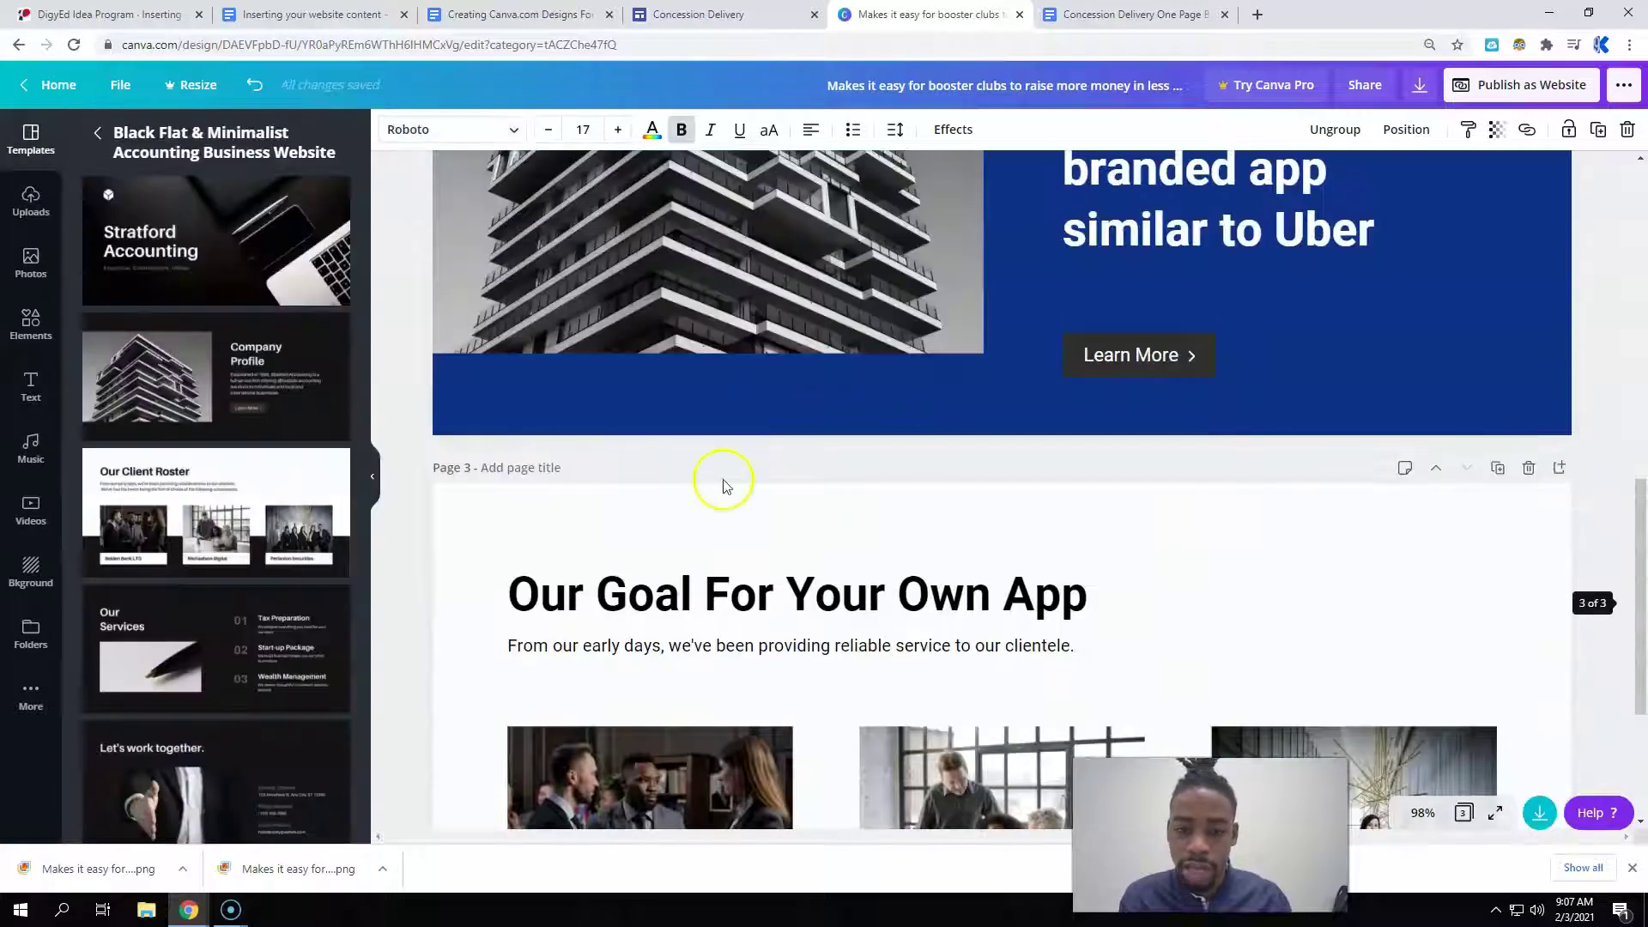
pyautogui.scroll(-8, 684, 491)
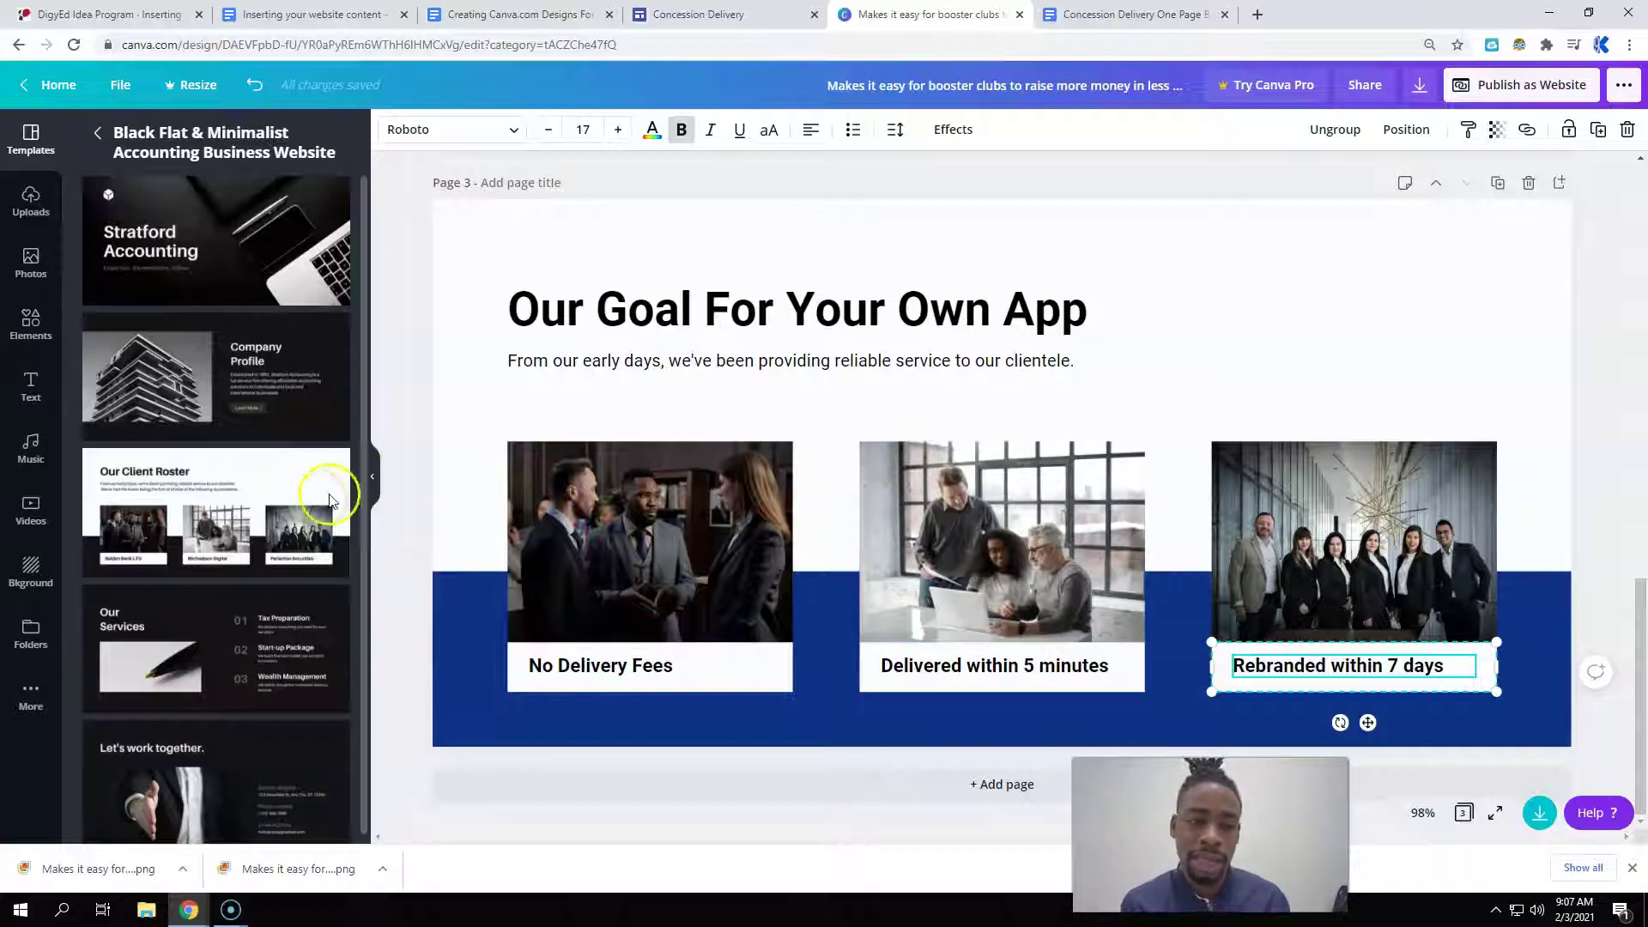
pyautogui.scroll(-1, 318, 507)
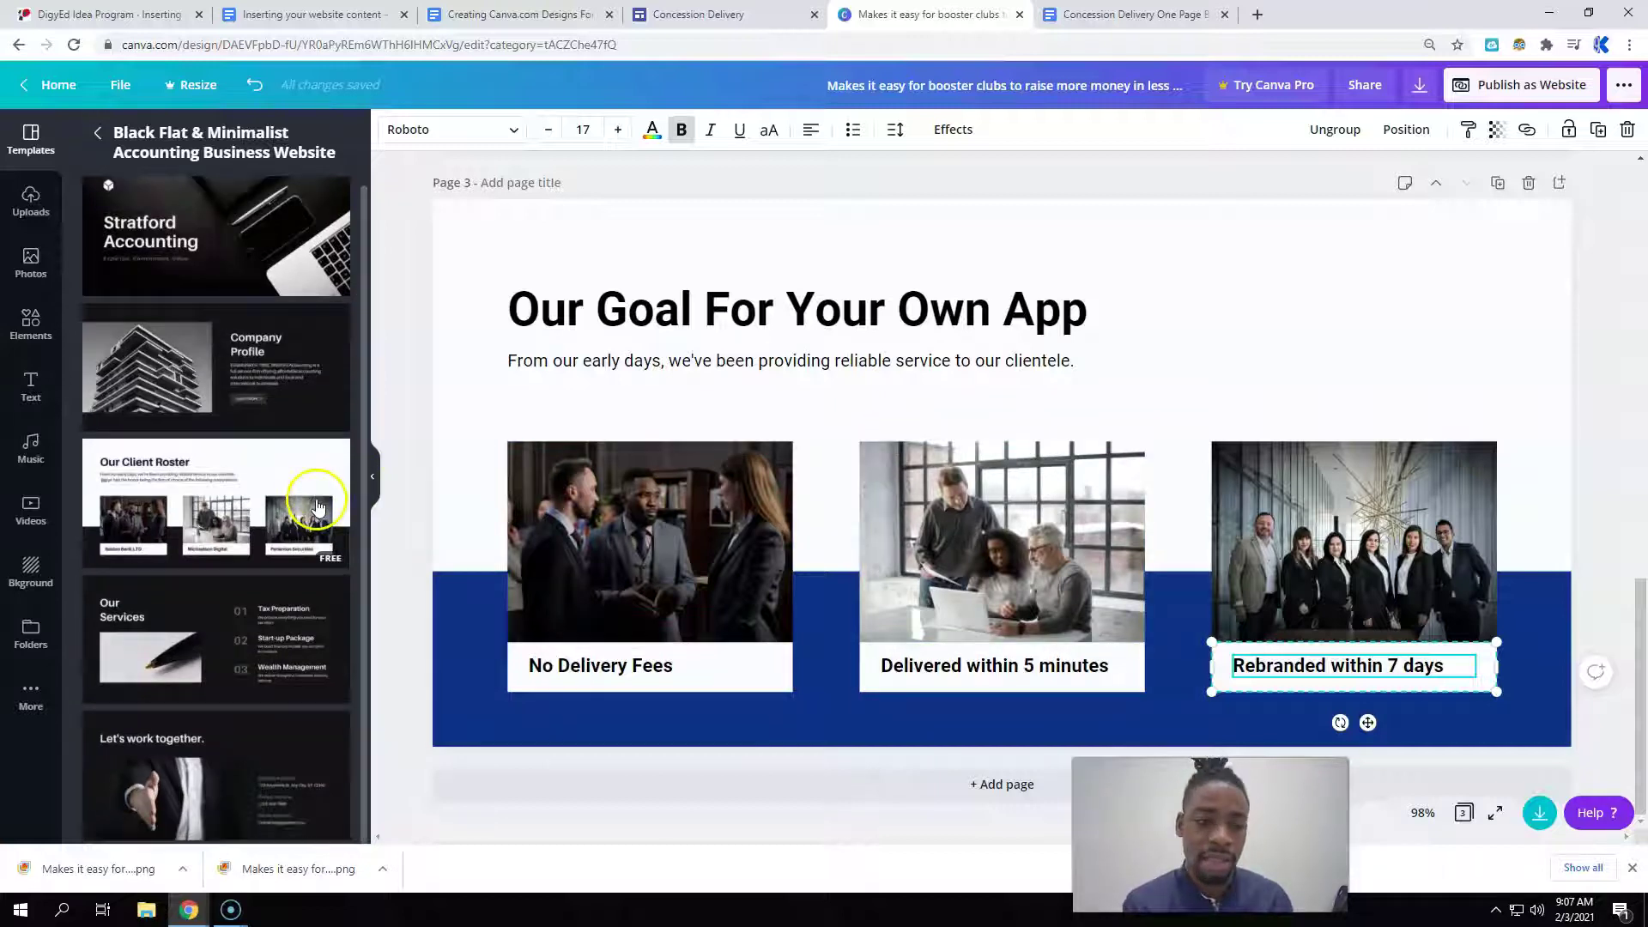
pyautogui.click(1001, 782)
# - Copy the Sites caption 'Allow fans to order concession items from their seats'
pyautogui.click(697, 14)
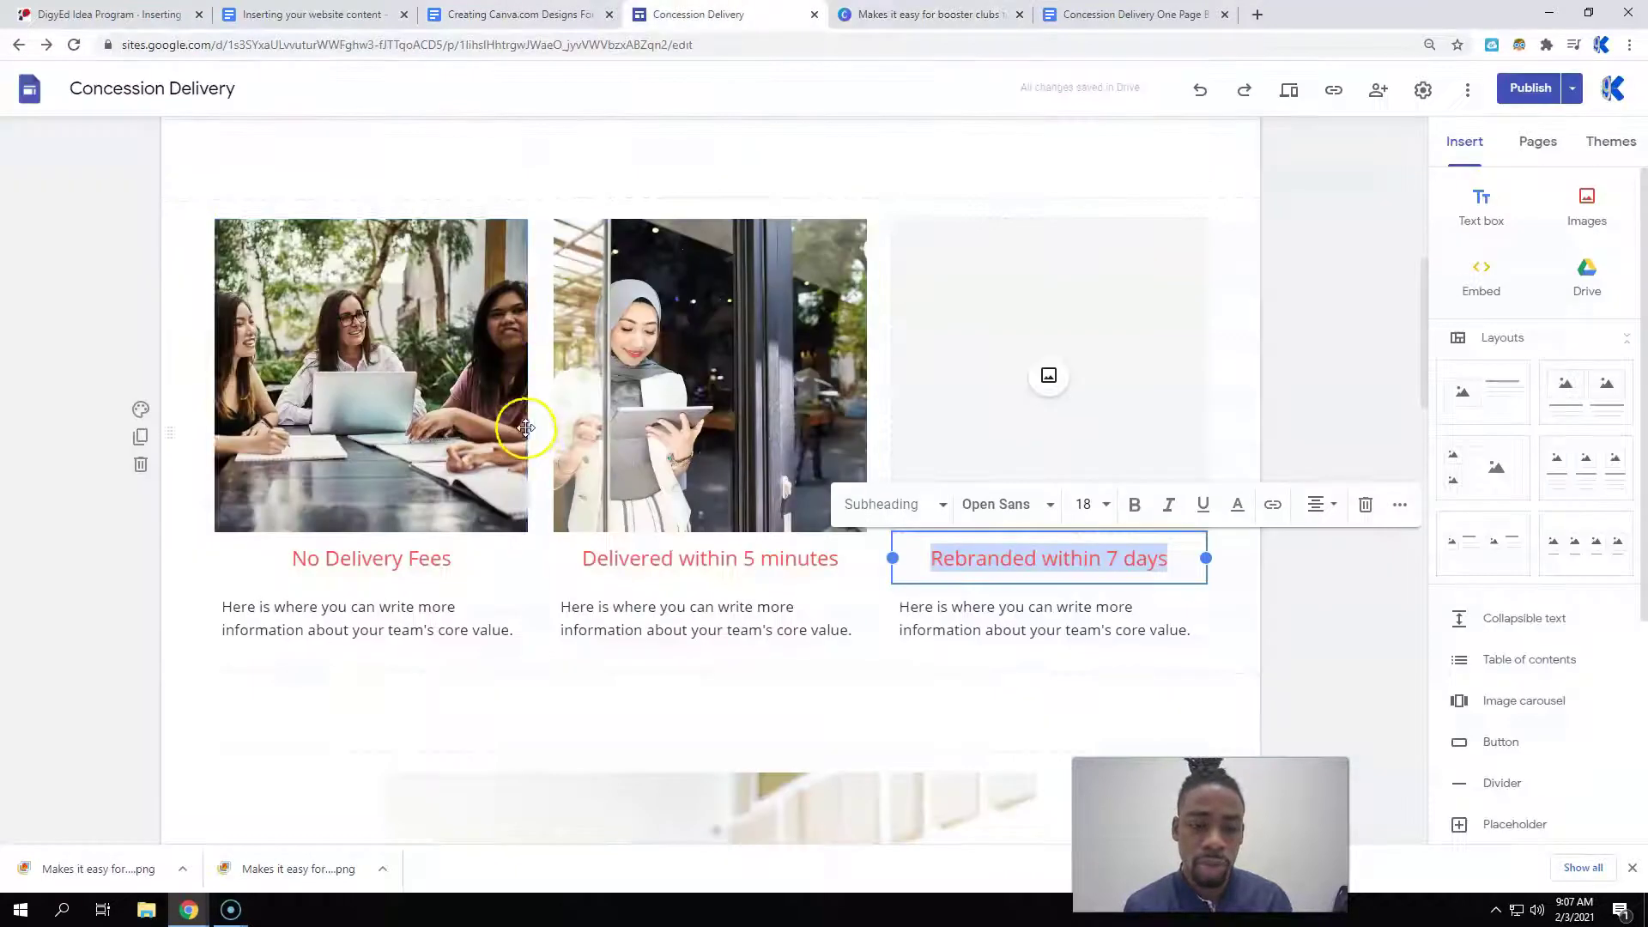
pyautogui.scroll(-5, 528, 435)
pyautogui.click(604, 438)
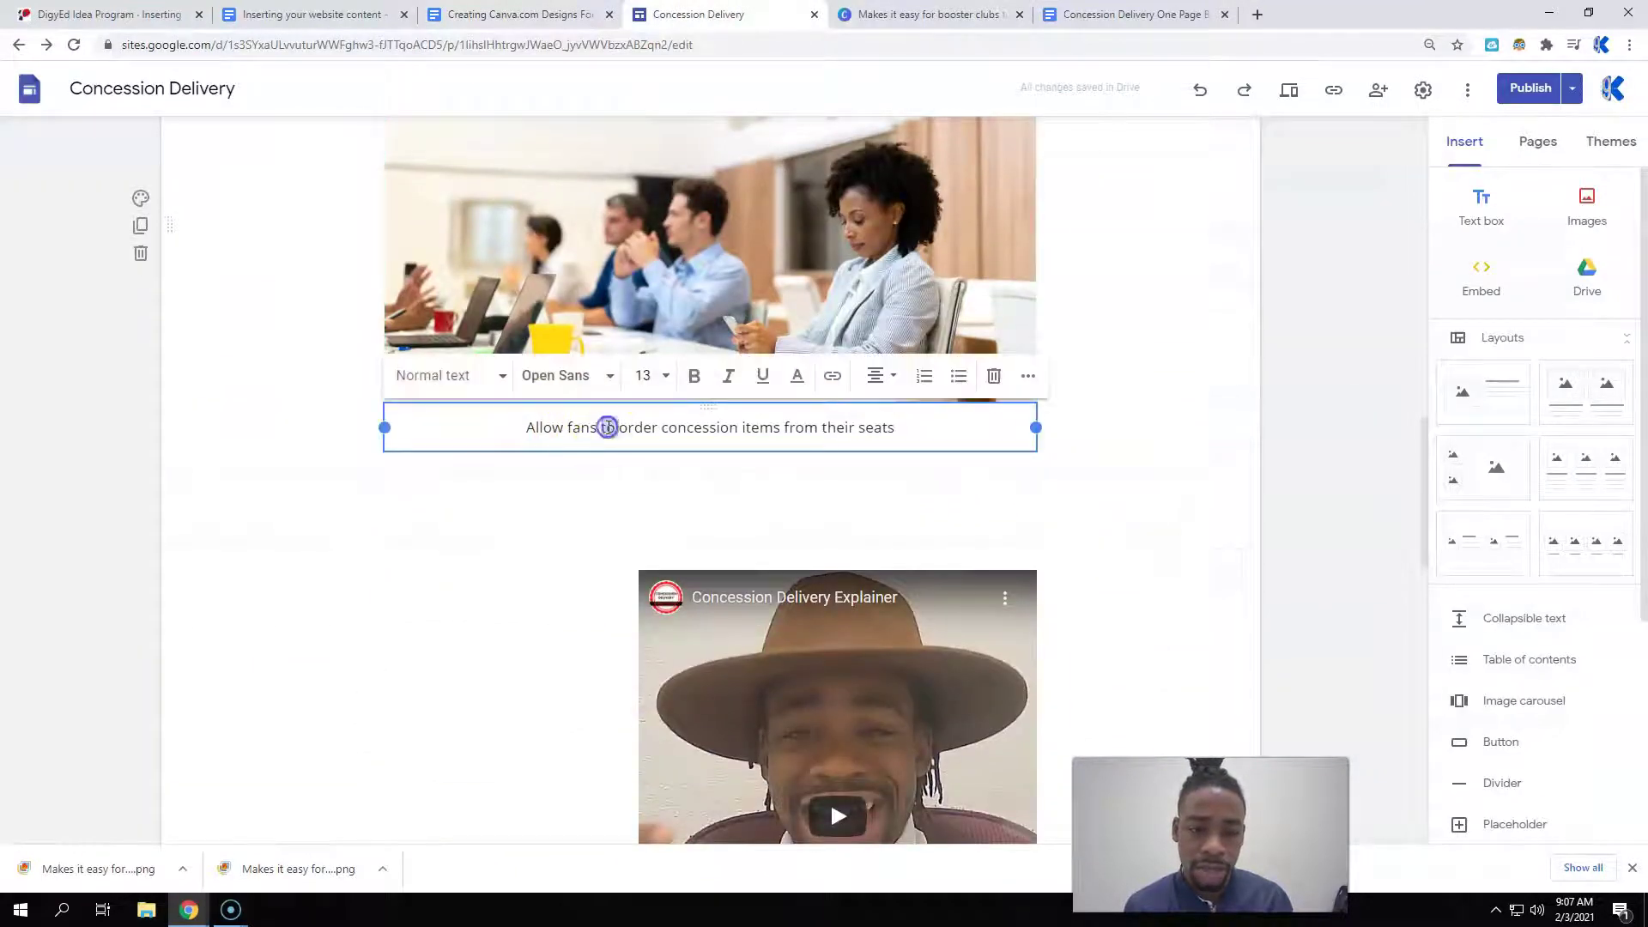
pyautogui.tripleClick(604, 438)
pyautogui.rightClick(605, 433)
pyautogui.click(653, 490)
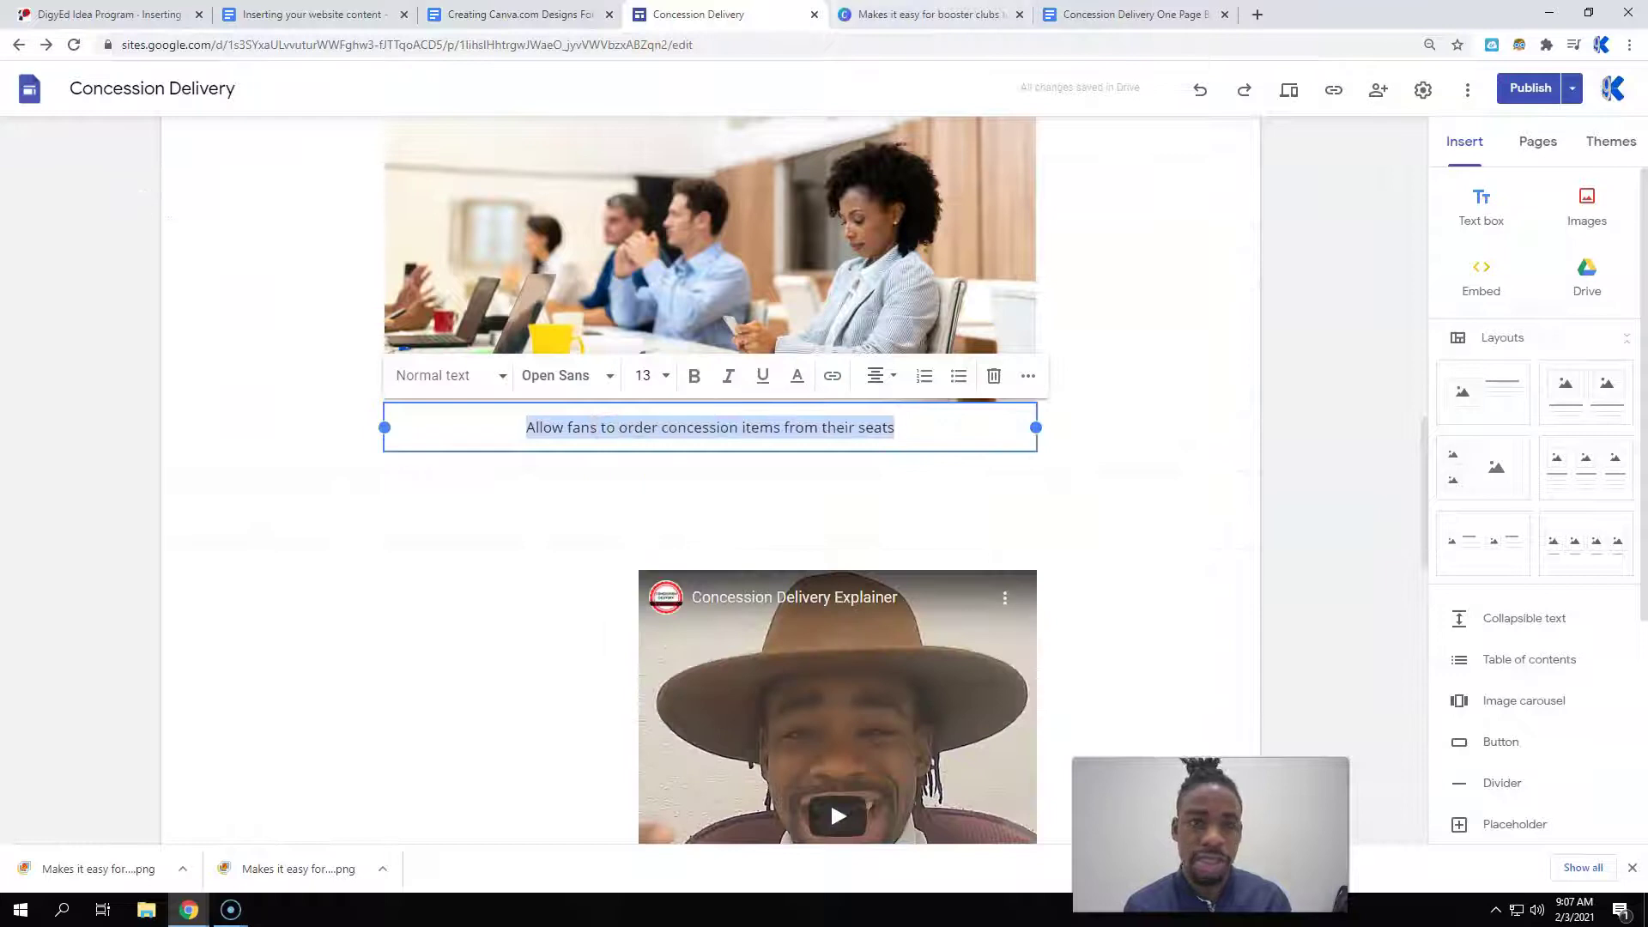
# - Apply the Company Profile layout to page 4 and paste 'Allow fans to order concession items from their seats' as its heading
pyautogui.click(884, 15)
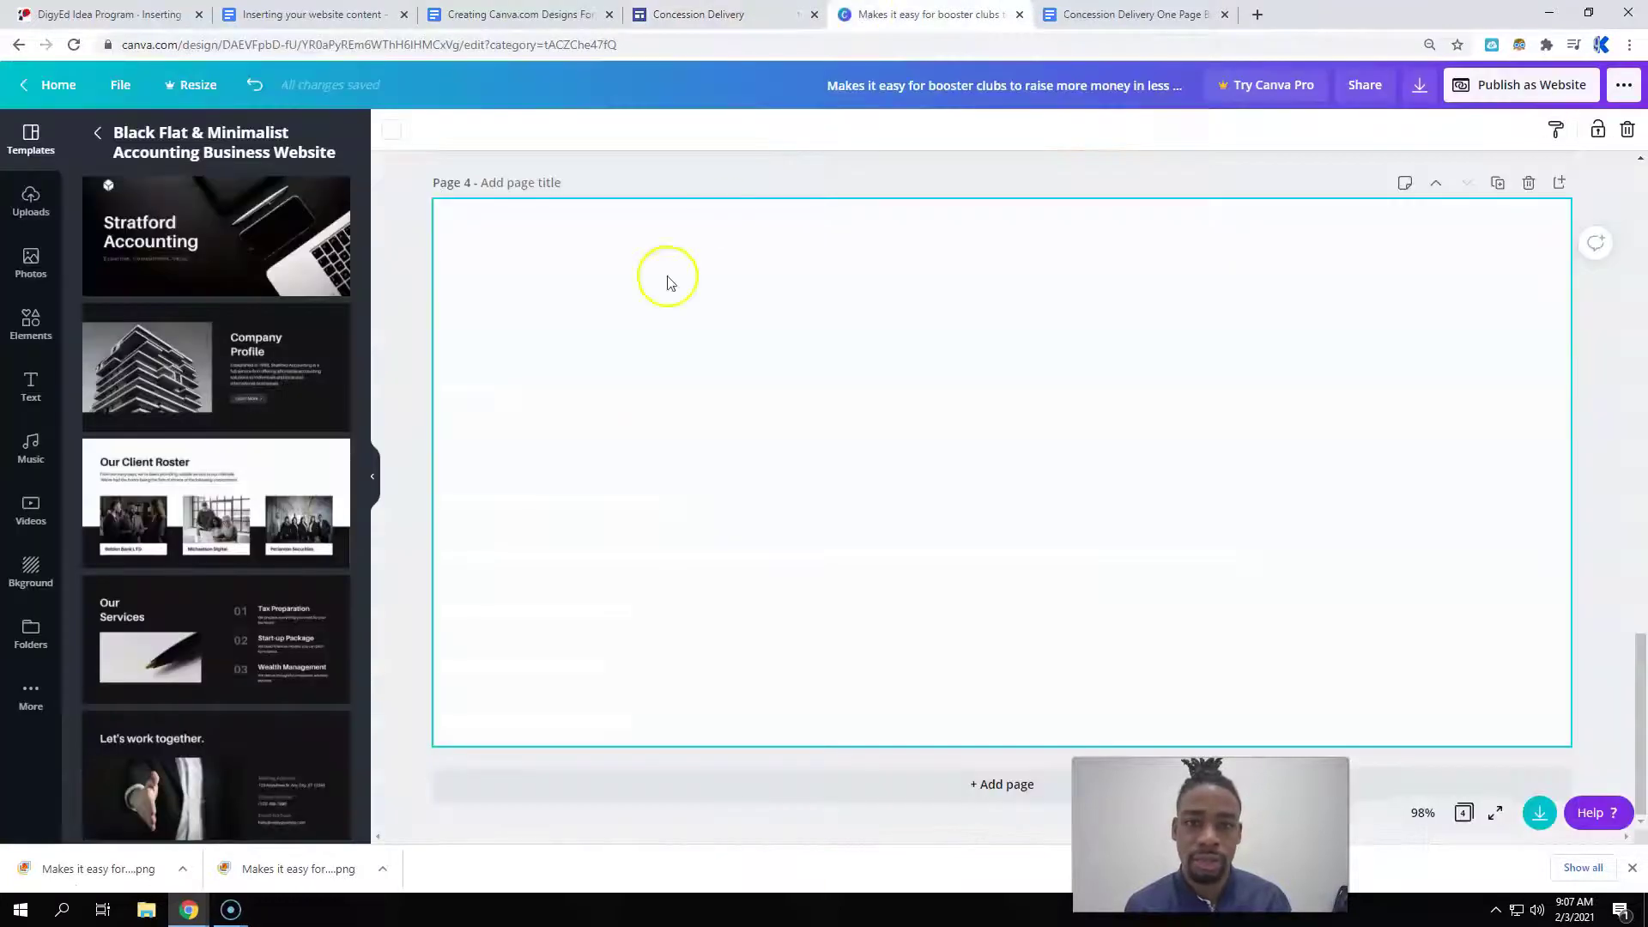
pyautogui.scroll(1, 580, 435)
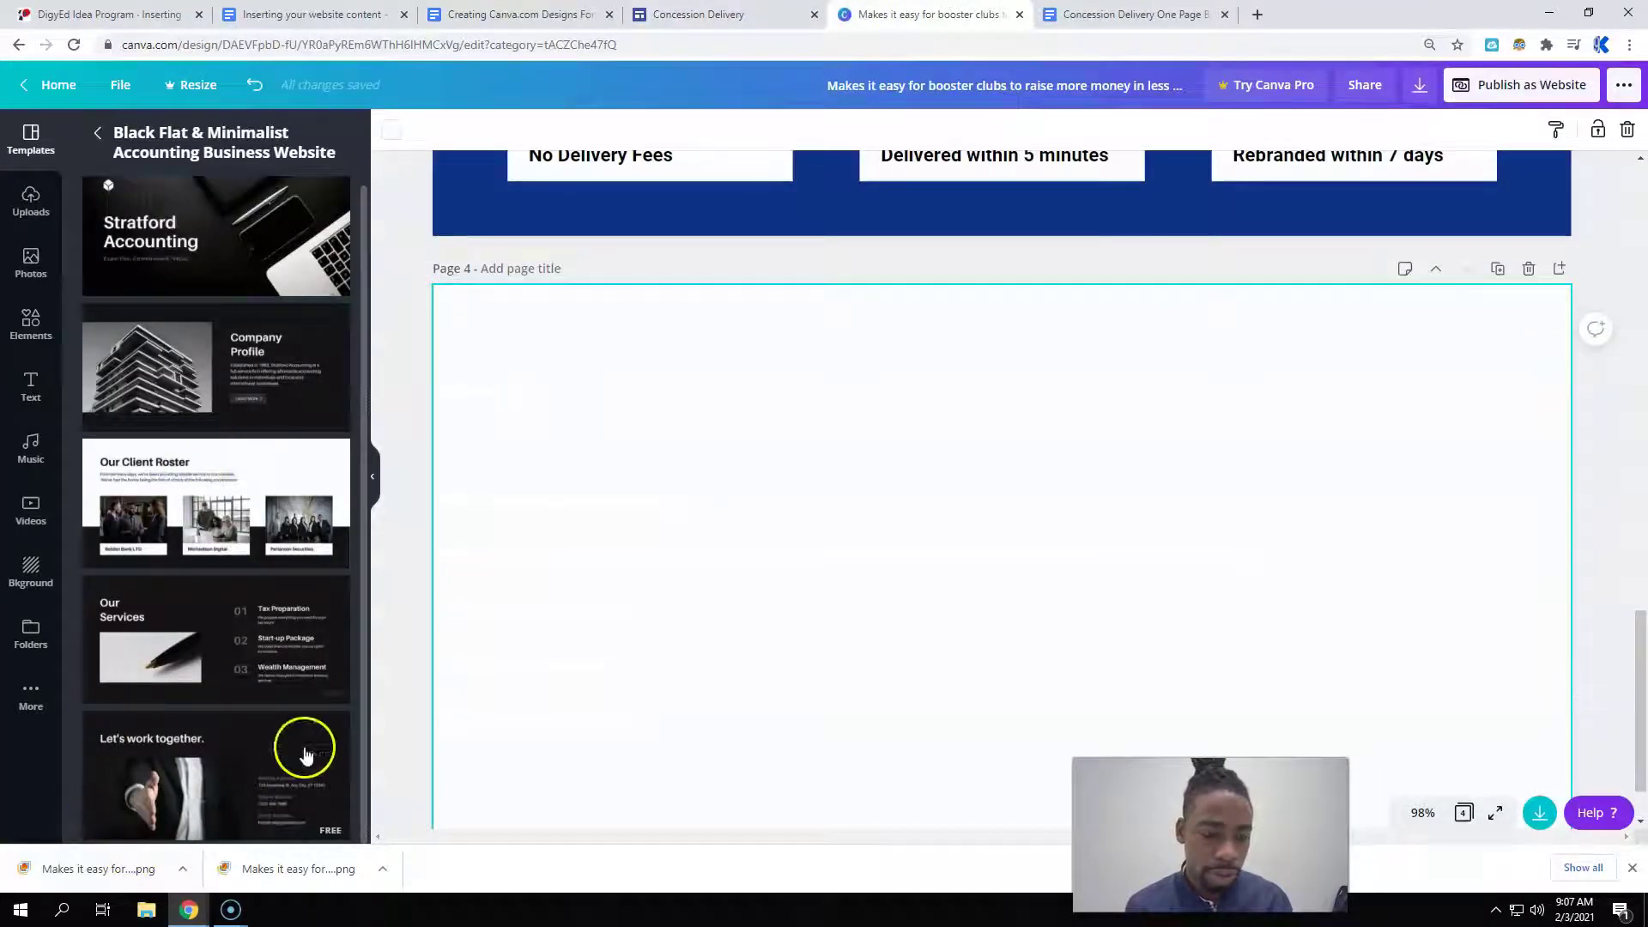
pyautogui.scroll(1, 265, 666)
pyautogui.scroll(2, 379, 640)
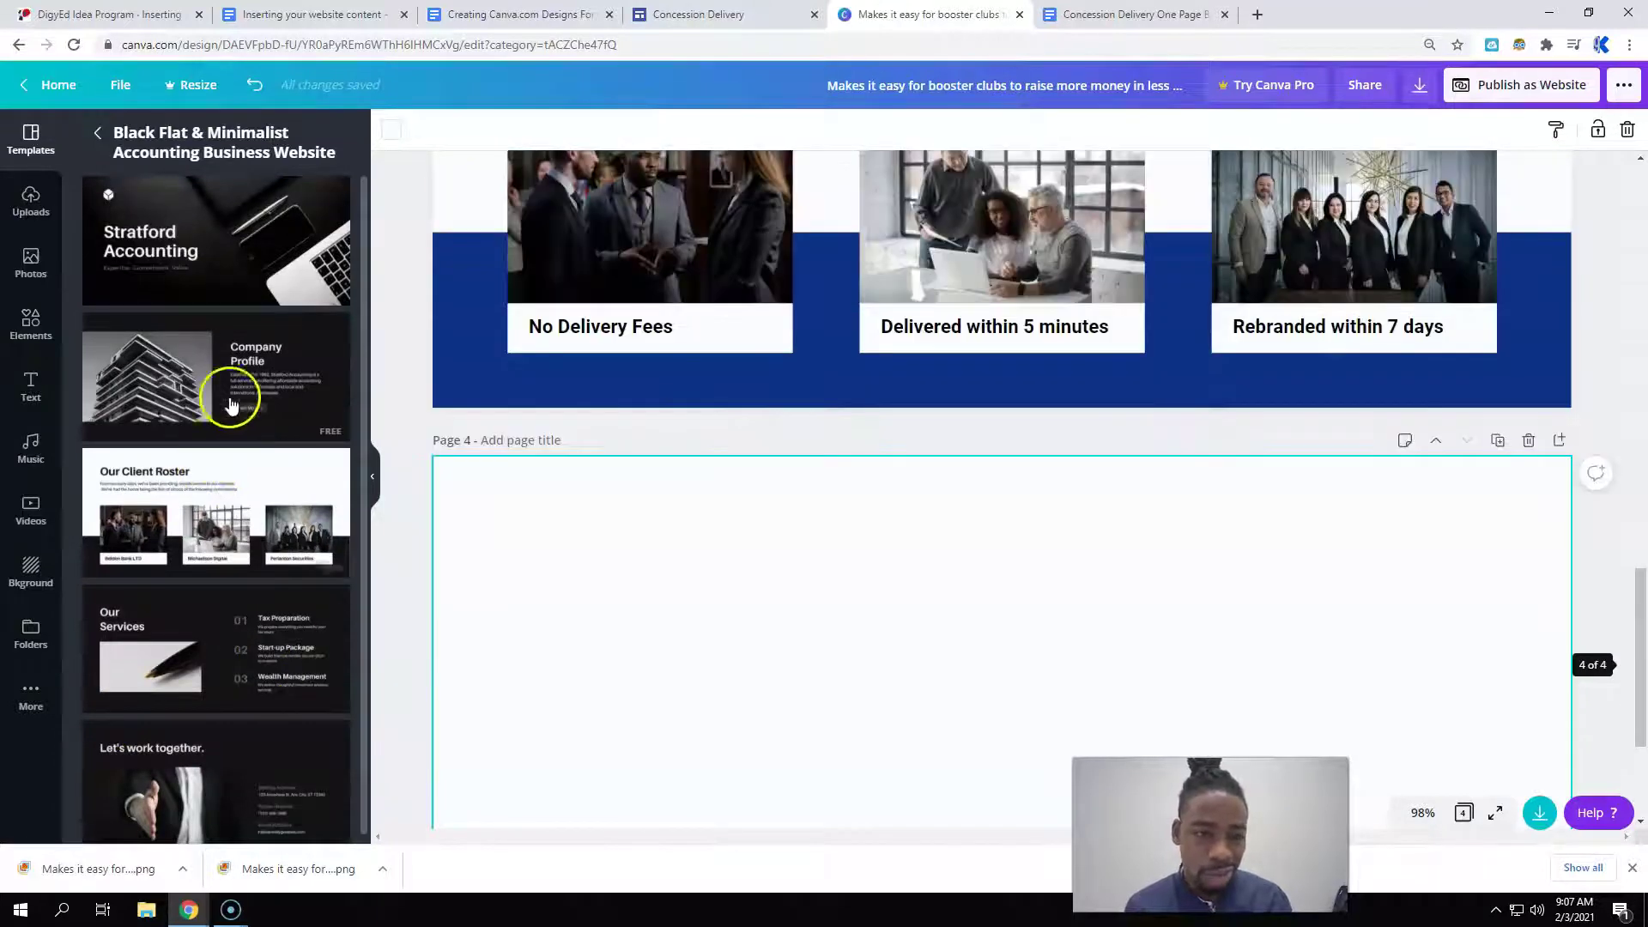
pyautogui.click(244, 394)
pyautogui.scroll(-3, 1047, 563)
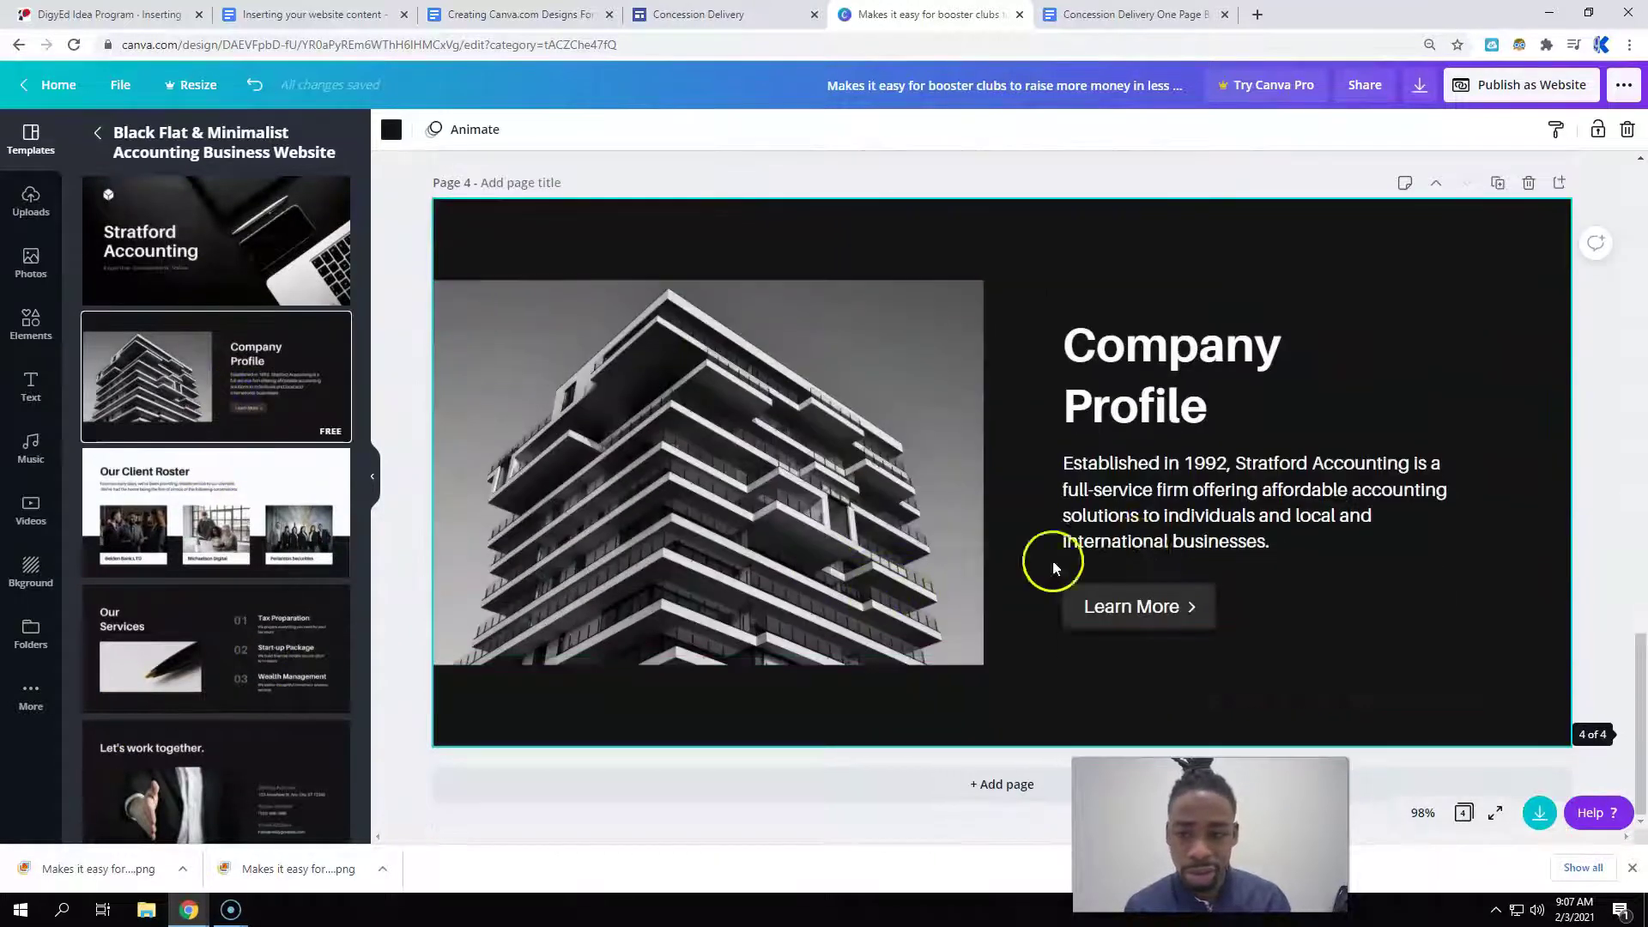
pyautogui.doubleClick(1157, 510)
pyautogui.doubleClick(1138, 386)
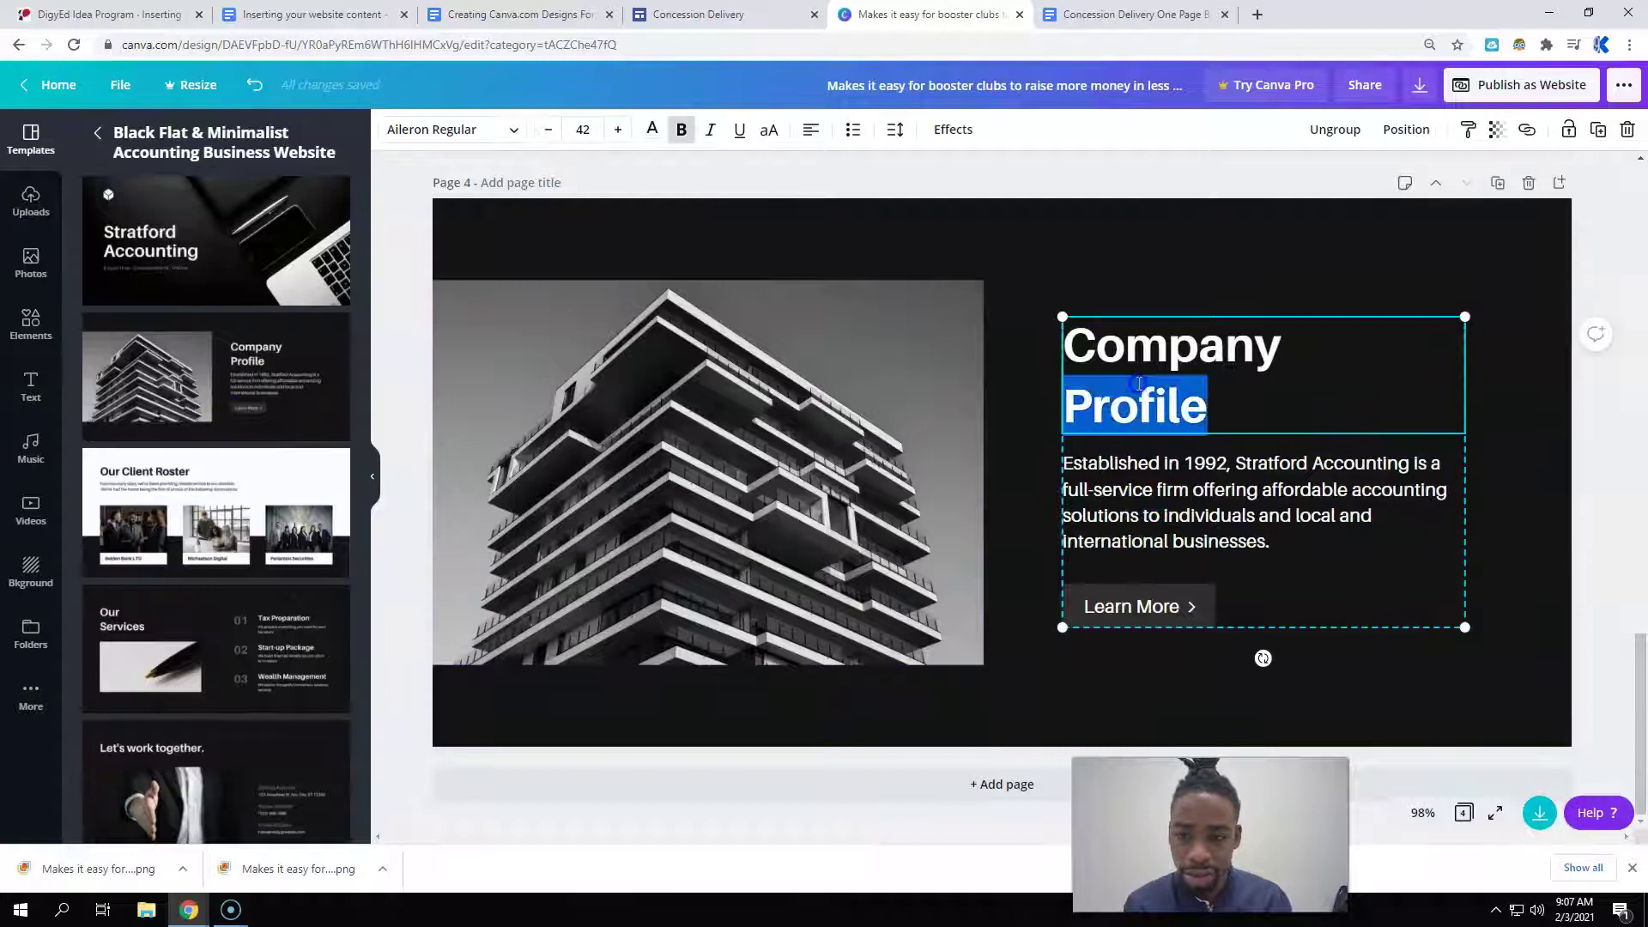
pyautogui.moveTo(1254, 397); pyautogui.dragTo(1087, 350)
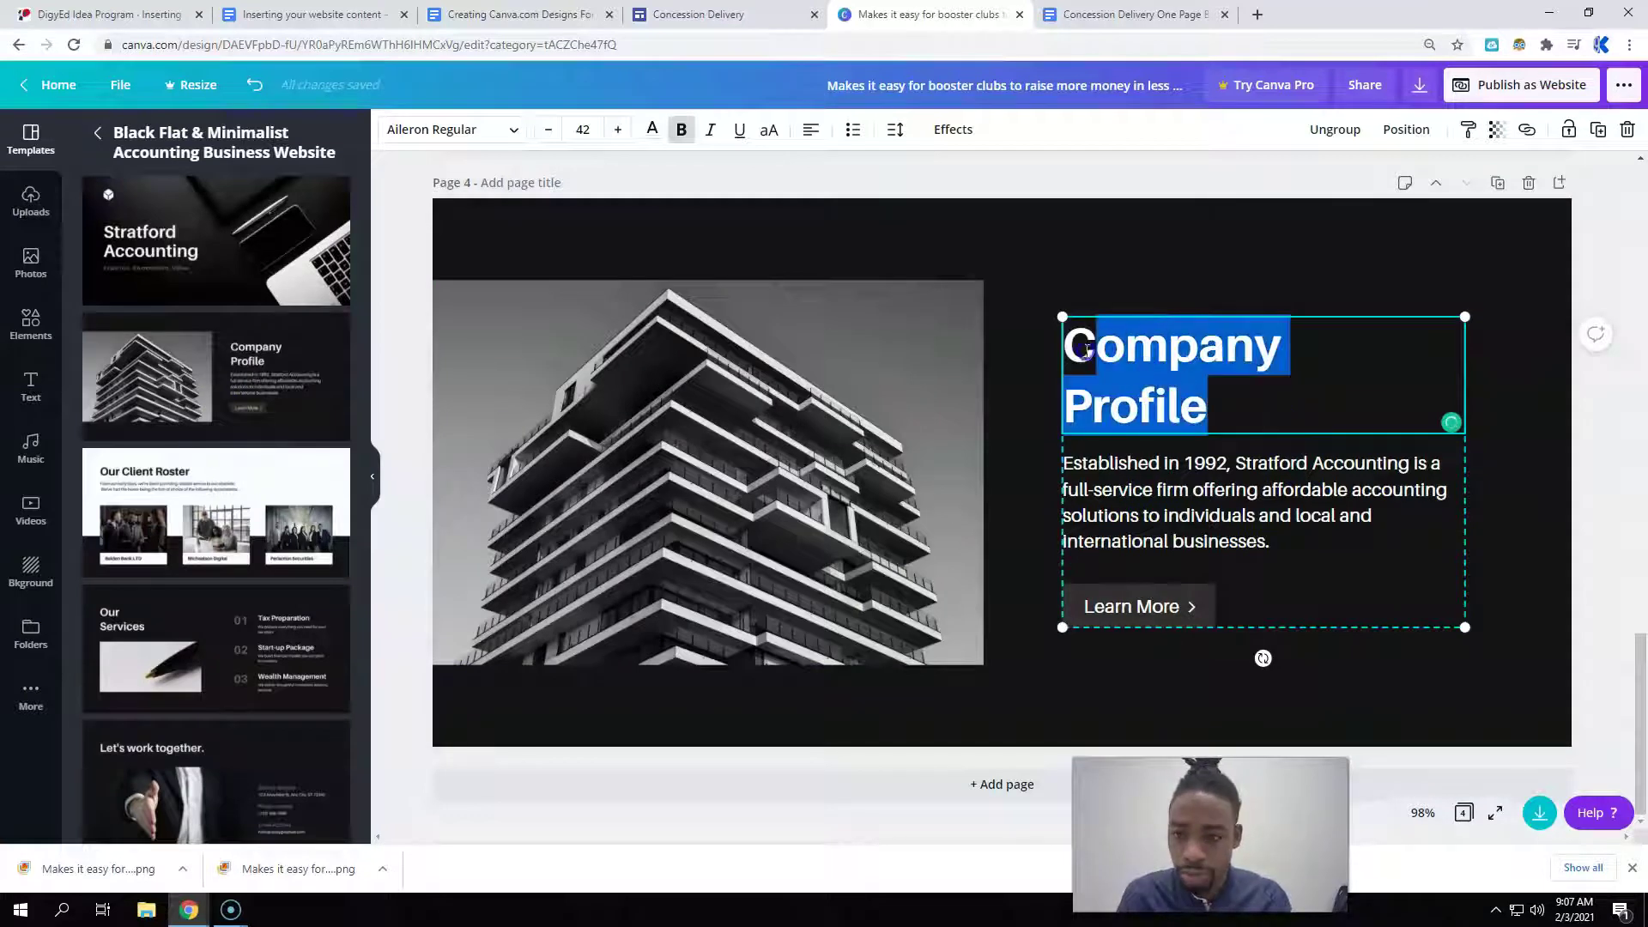
pyautogui.write('Allow fans to order concession items from their seats')
# - Ungroup the text, delete the body paragraph, and move the heading down into the freed space
pyautogui.click(1191, 559)
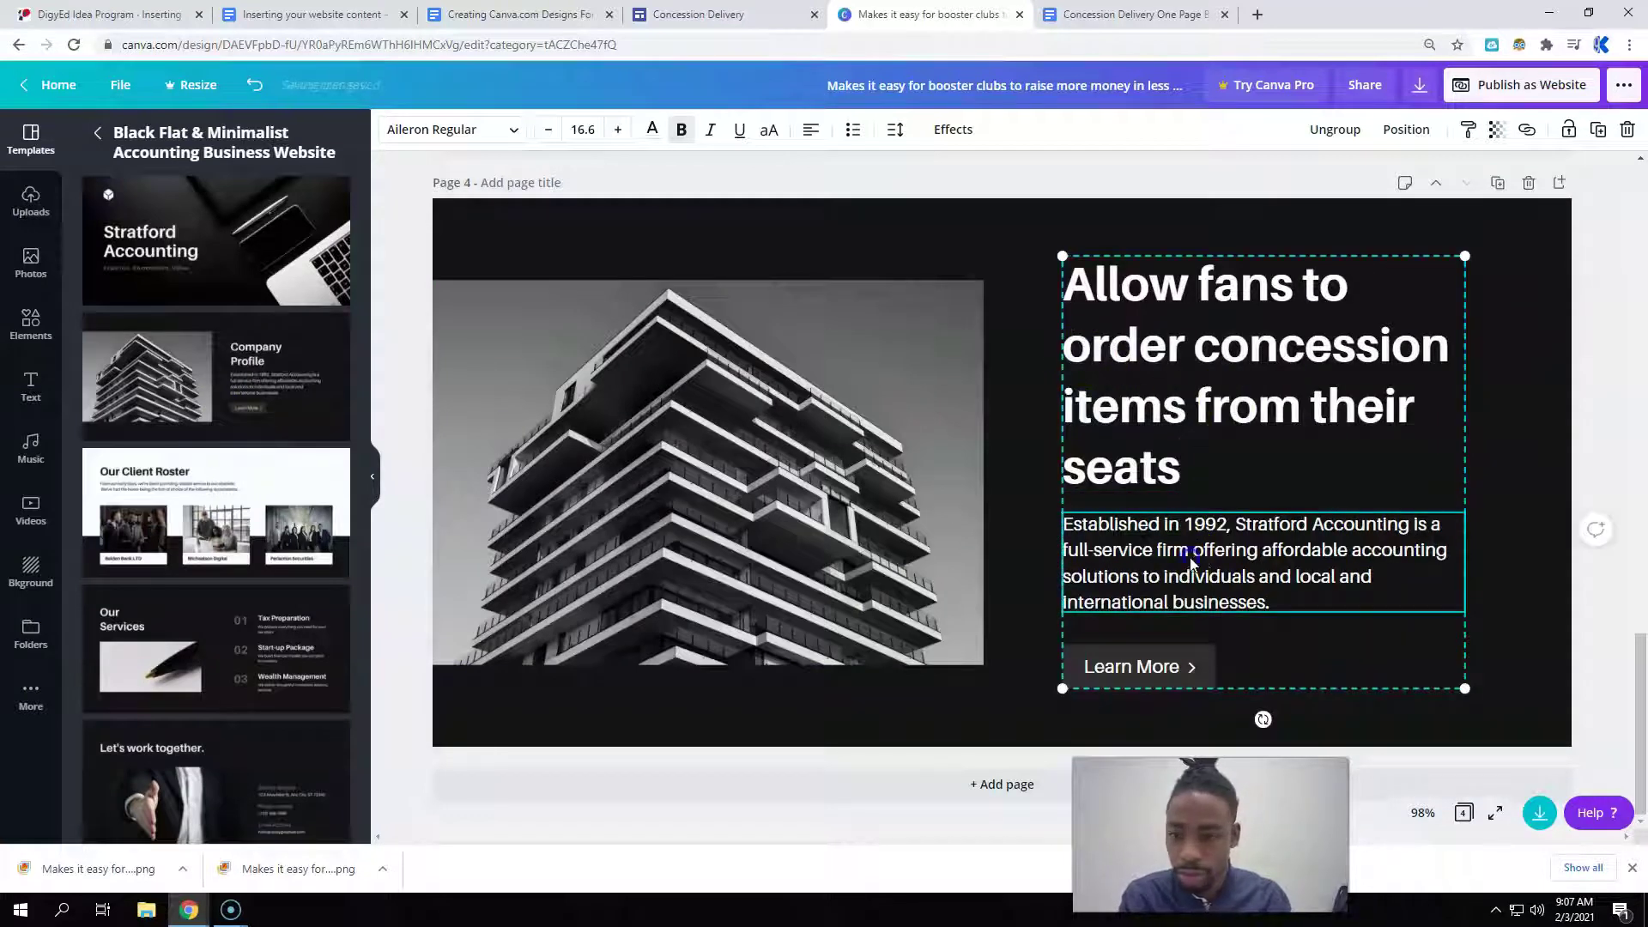
pyautogui.click(1335, 129)
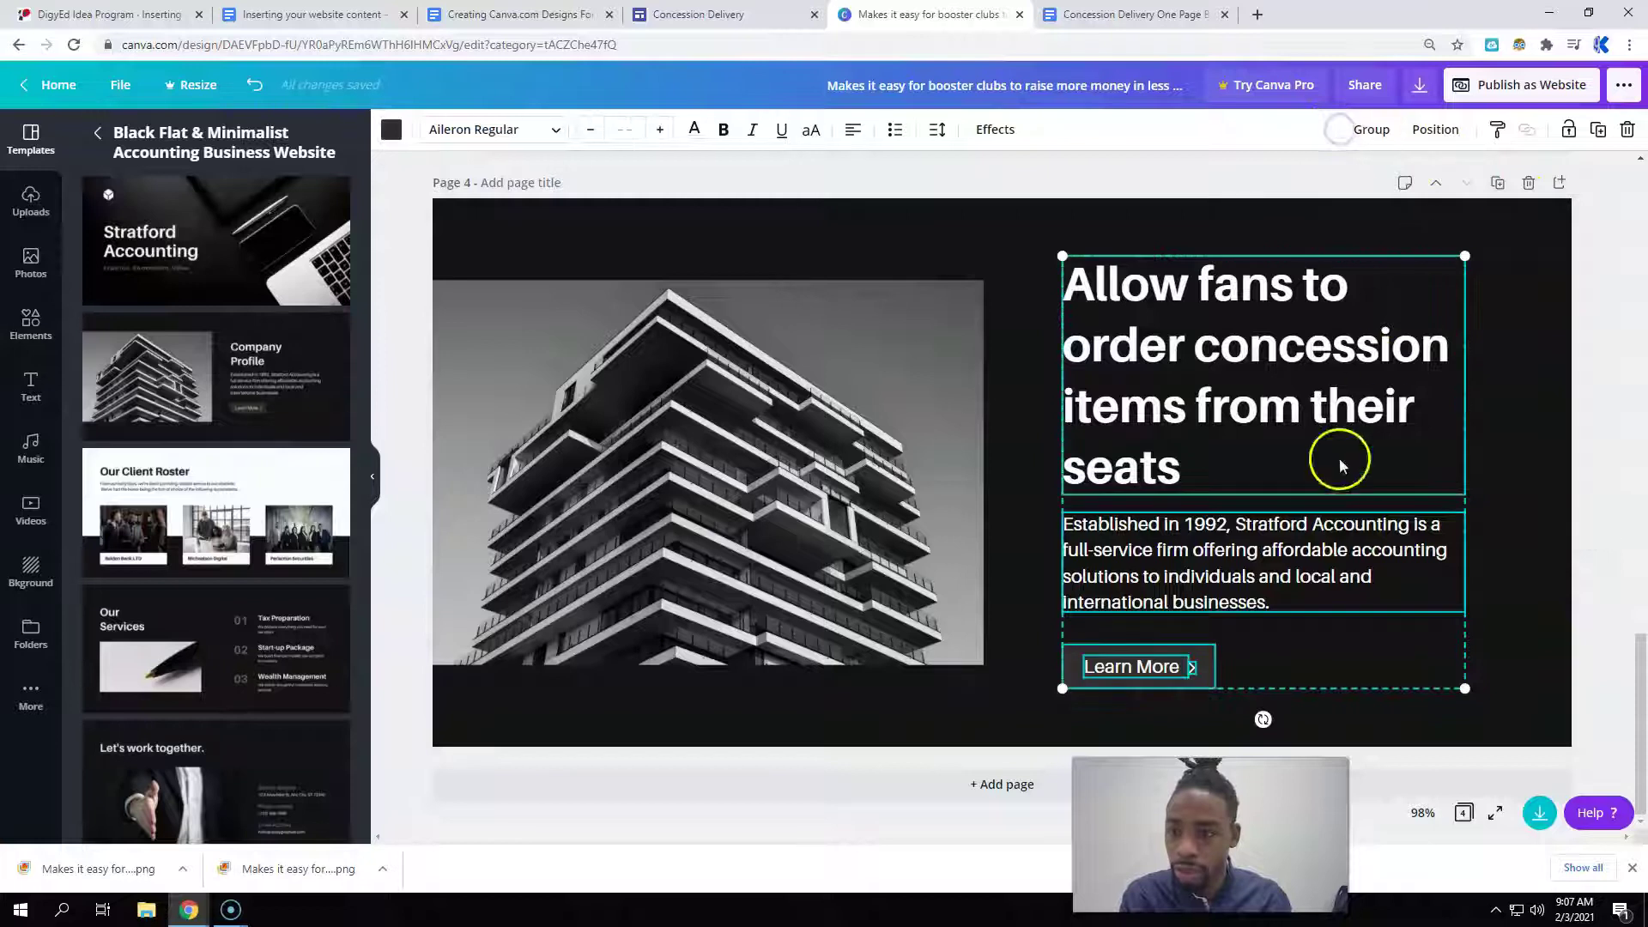
pyautogui.click(1324, 559)
pyautogui.click(1625, 130)
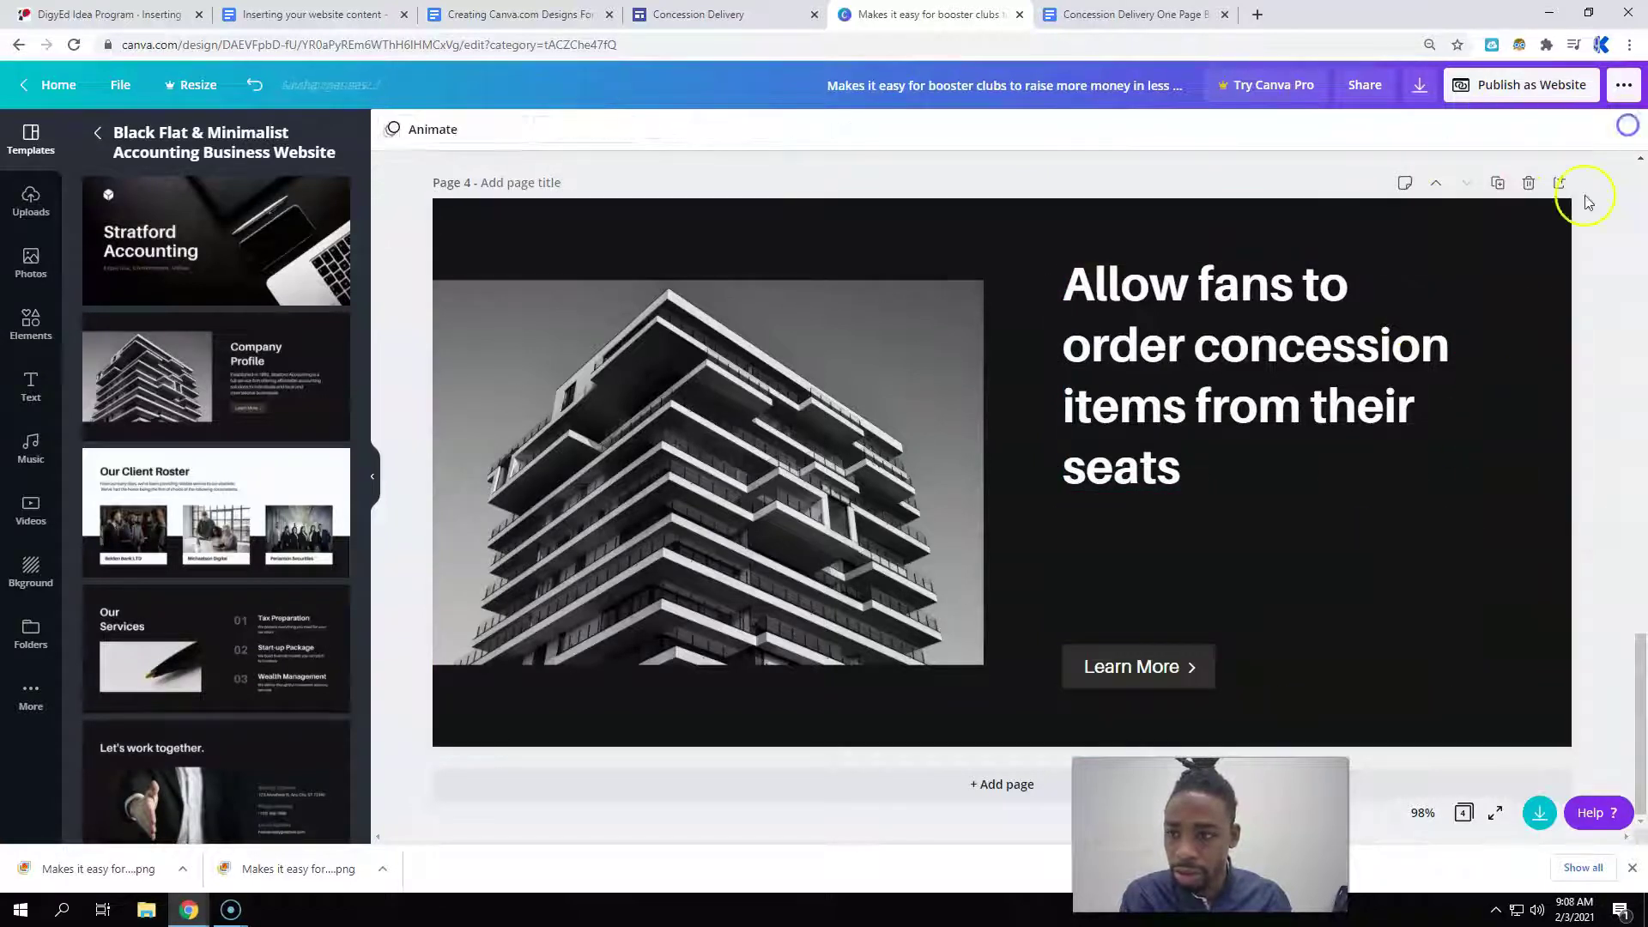
pyautogui.moveTo(1275, 369); pyautogui.dragTo(1274, 419)
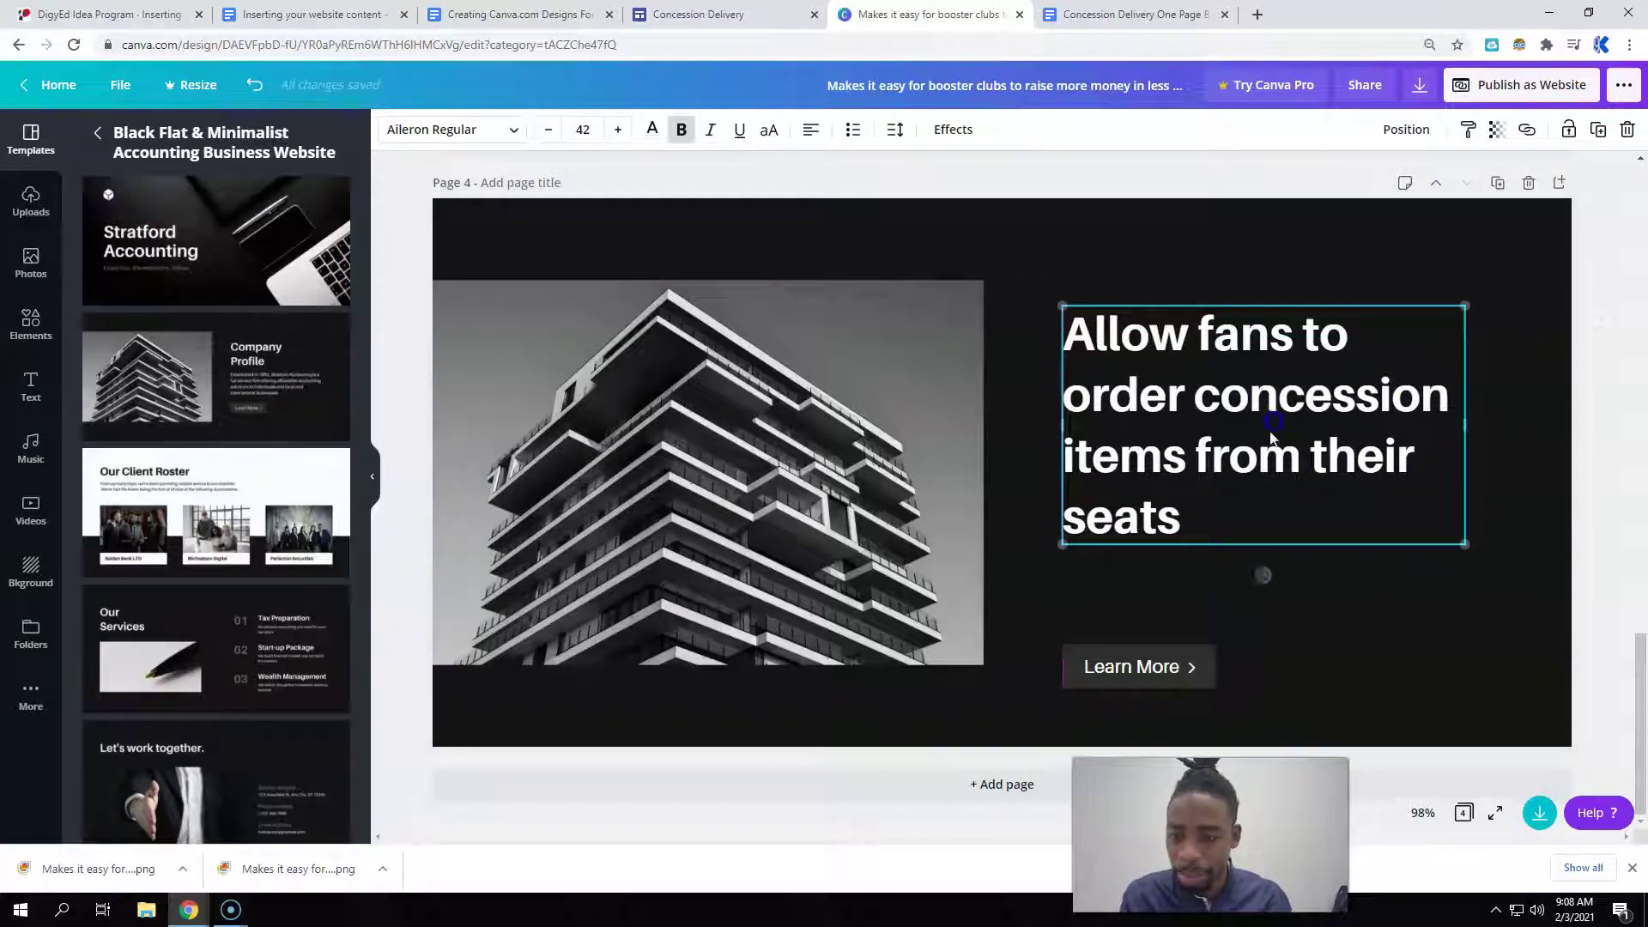
# - Set the heading and the Learn More button to the Roboto font
pyautogui.click(487, 129)
pyautogui.click(162, 215)
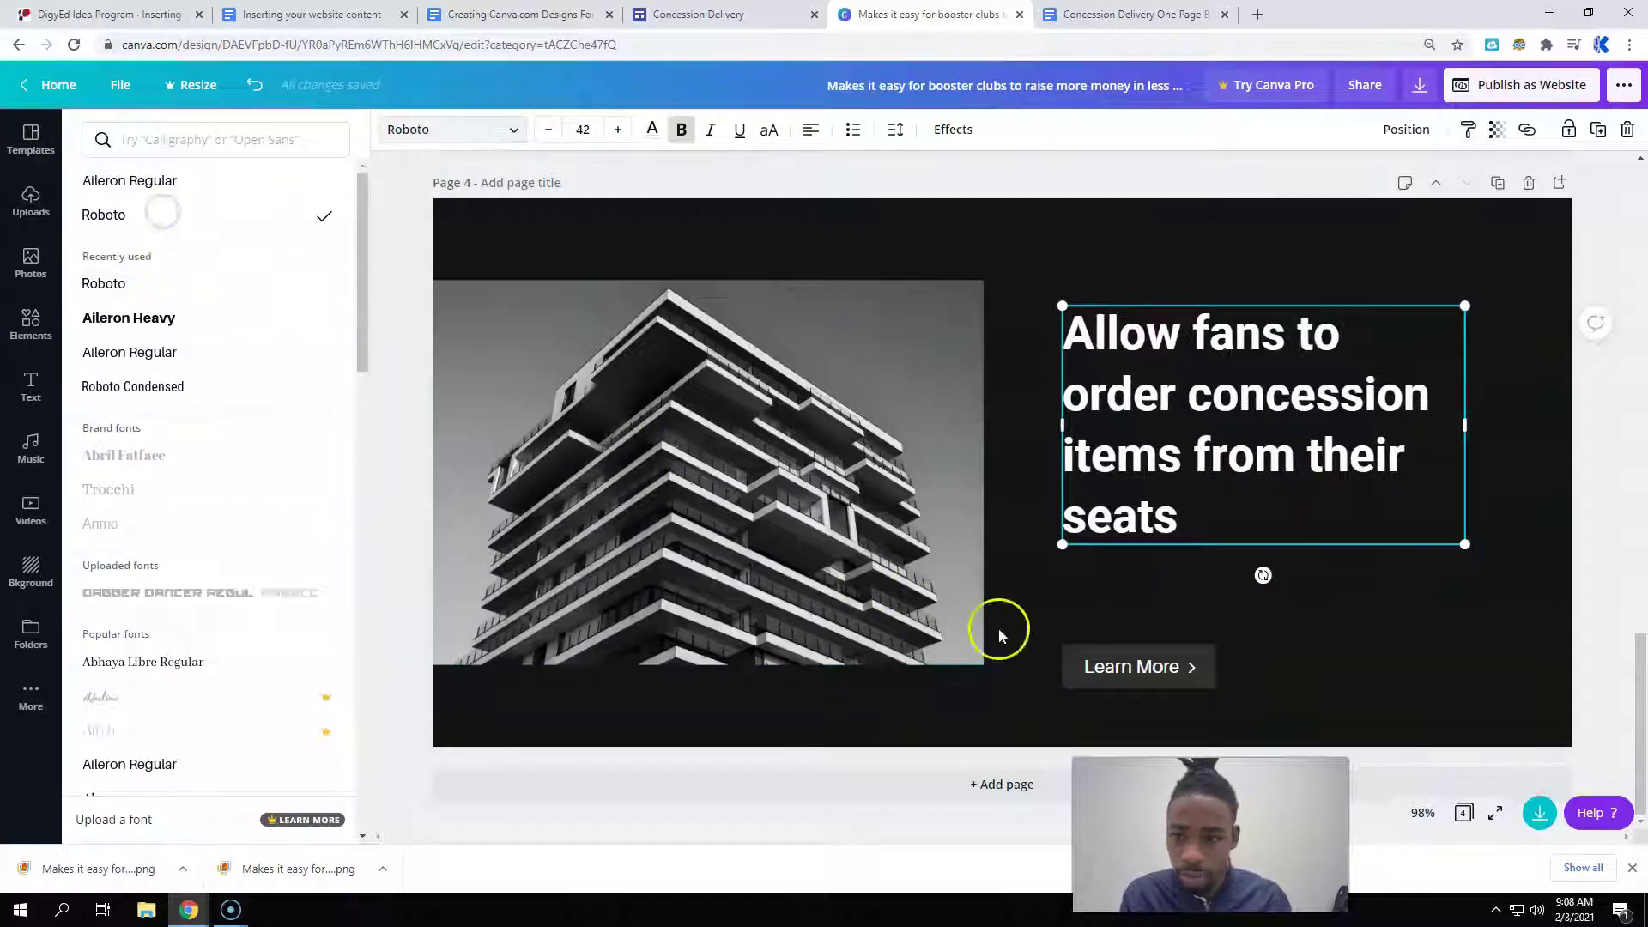
pyautogui.click(1174, 673)
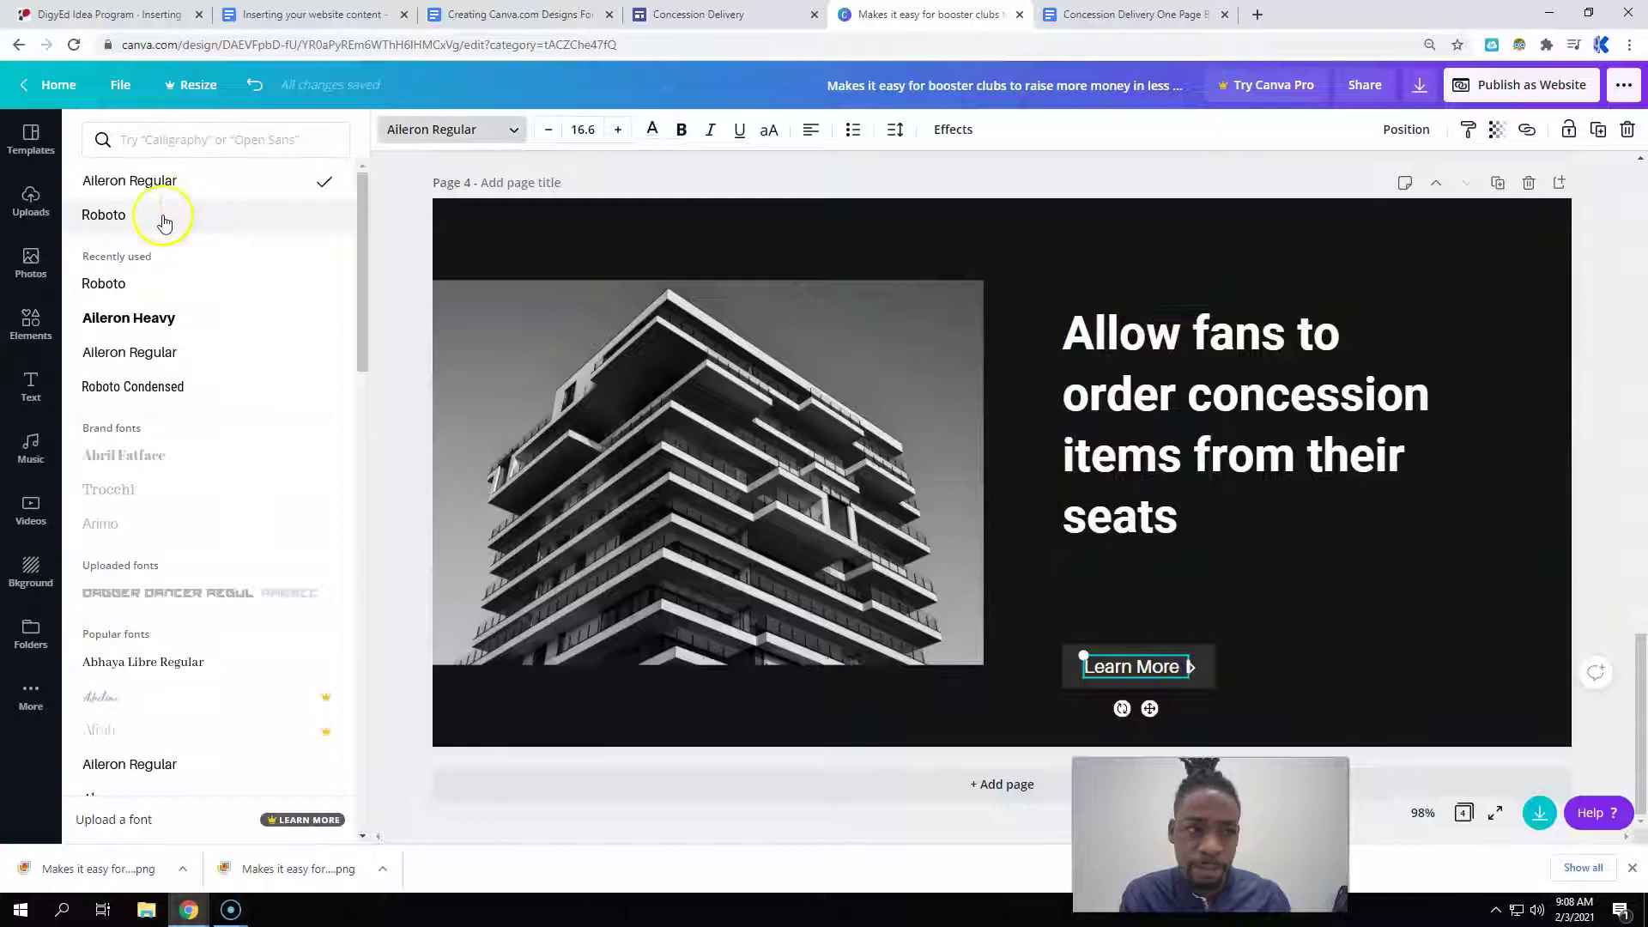
pyautogui.click(162, 214)
# - Make page 4's background dark blue
pyautogui.click(1337, 592)
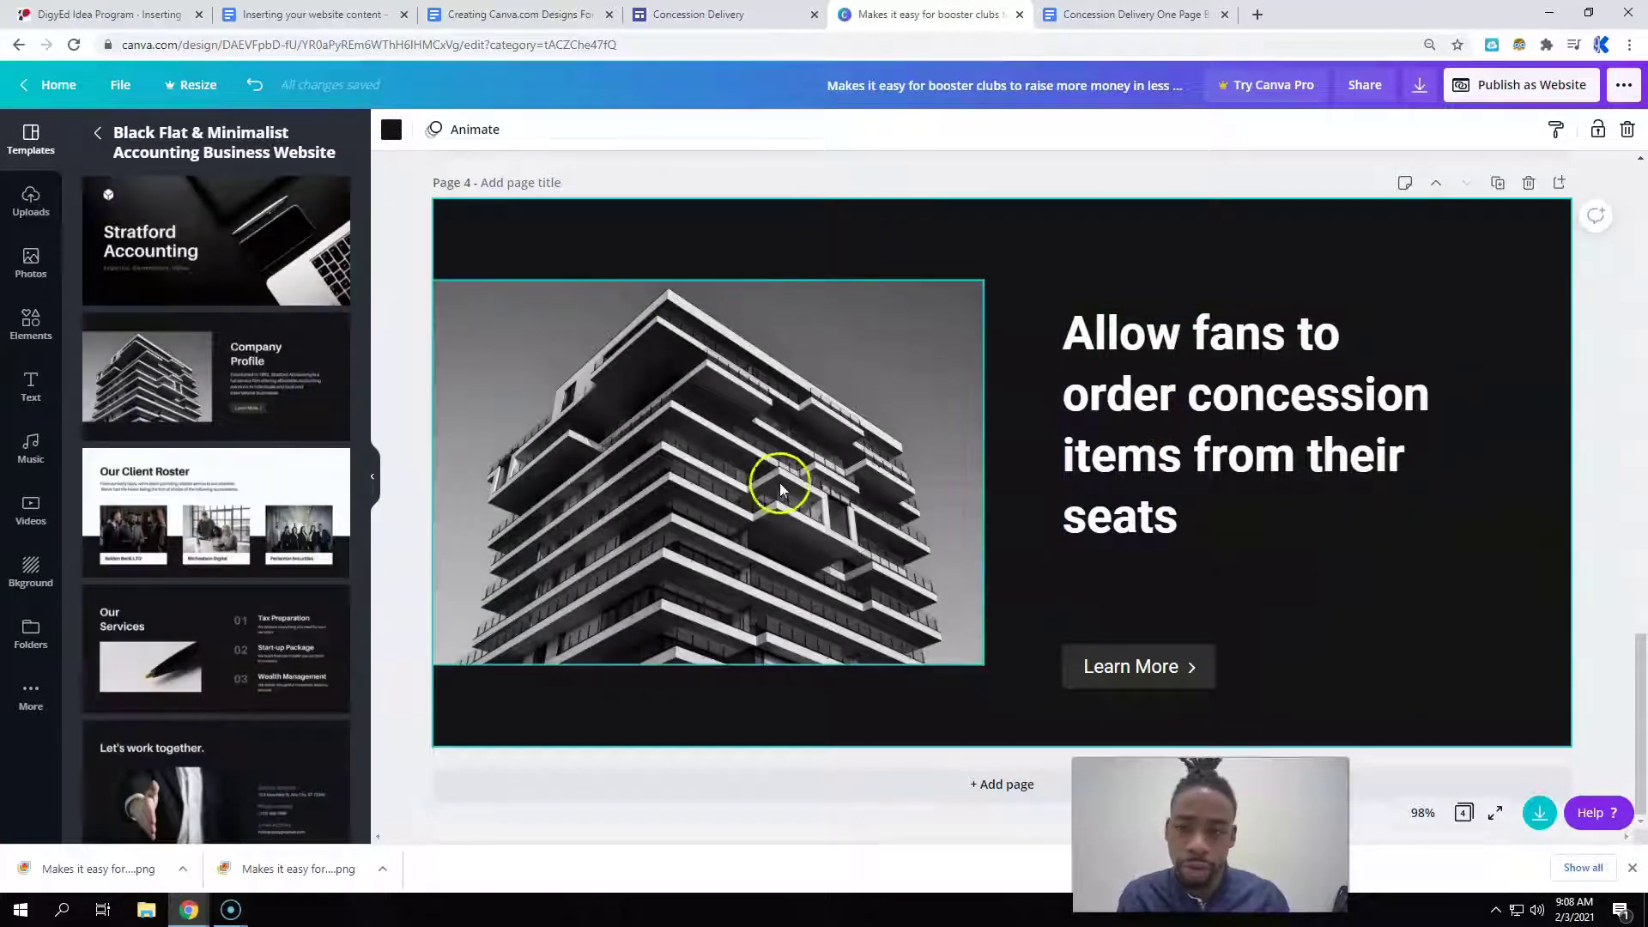
pyautogui.scroll(3, 824, 486)
pyautogui.click(393, 133)
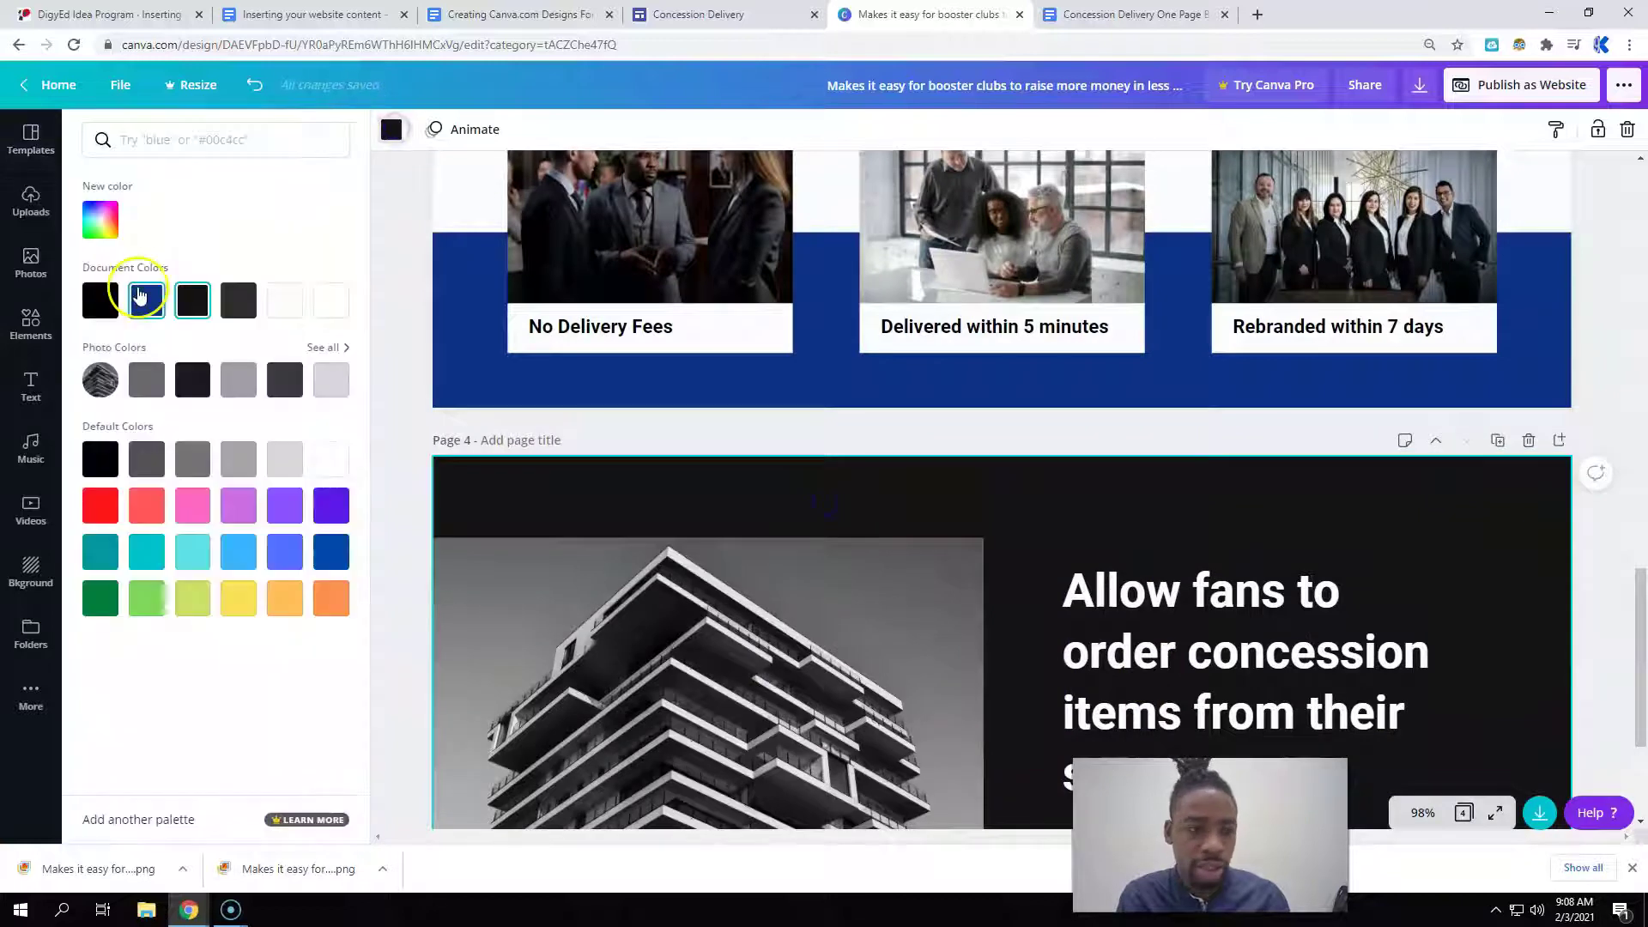
pyautogui.click(138, 295)
pyautogui.scroll(-3, 481, 368)
pyautogui.click(1077, 339)
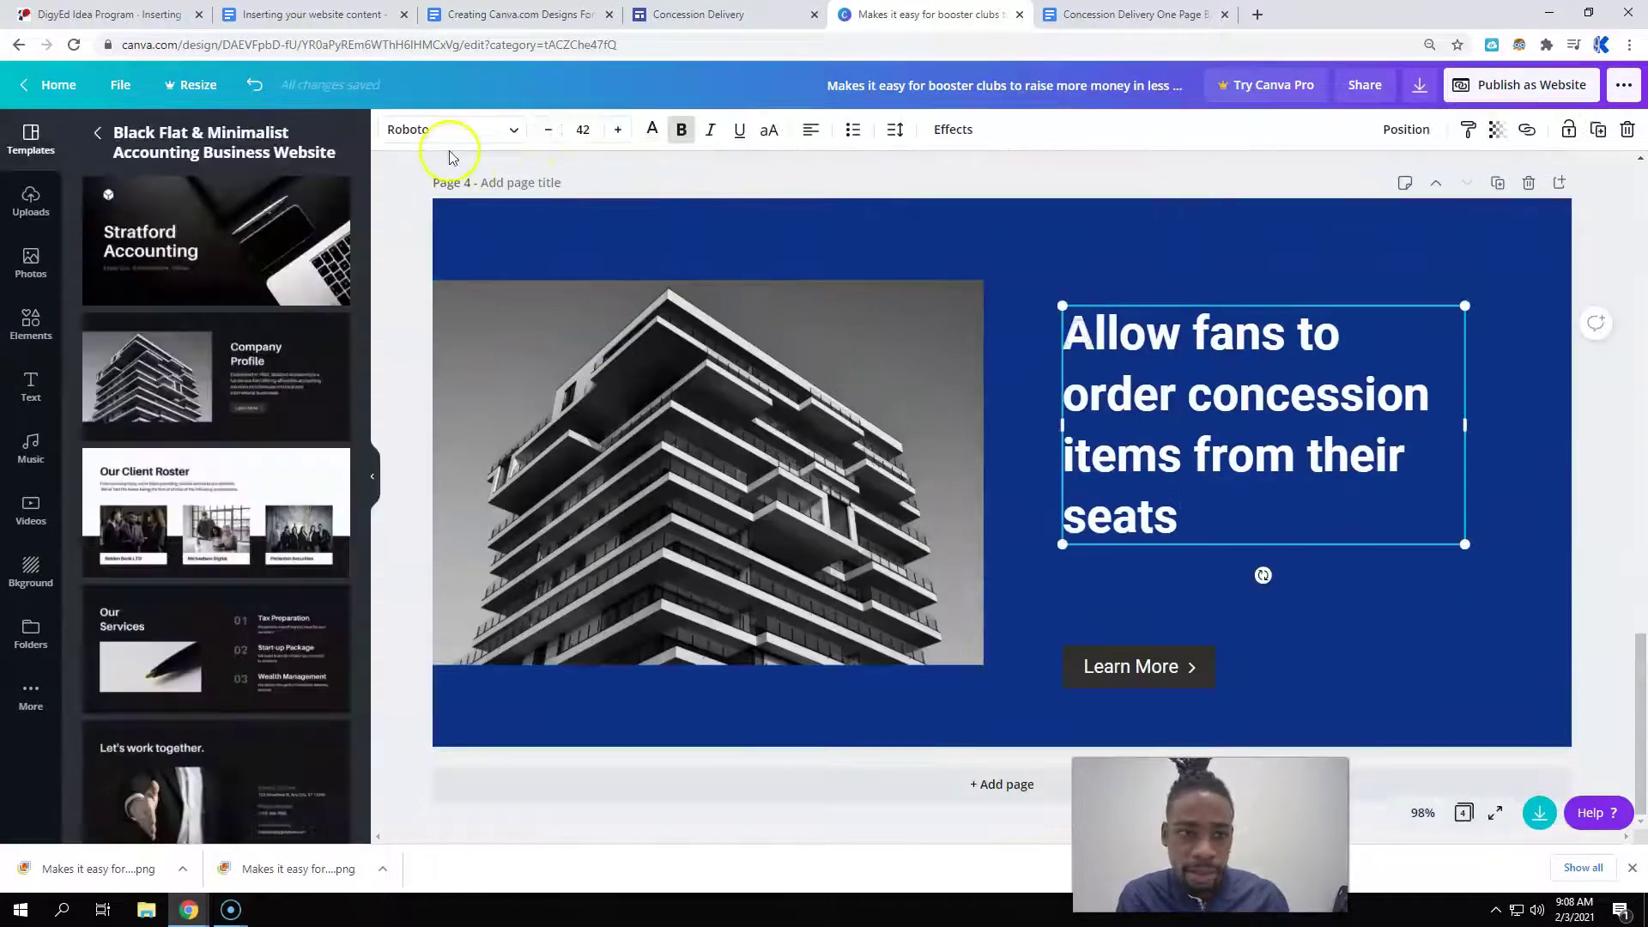
pyautogui.click(1127, 665)
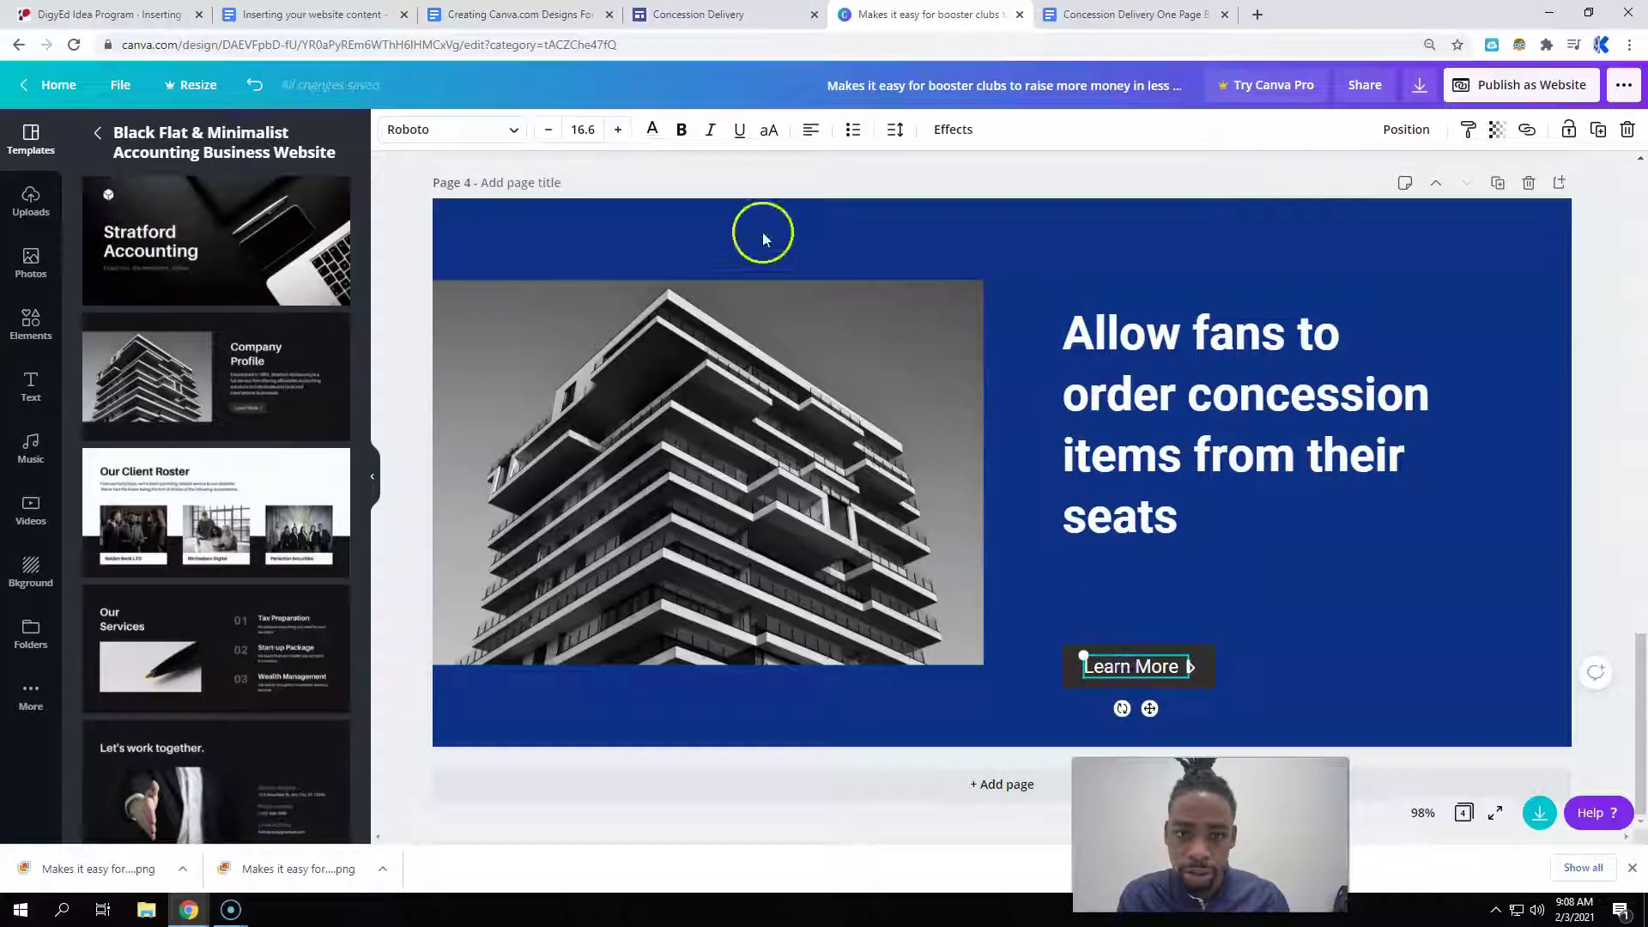
pyautogui.click(751, 11)
pyautogui.scroll(-5, 581, 341)
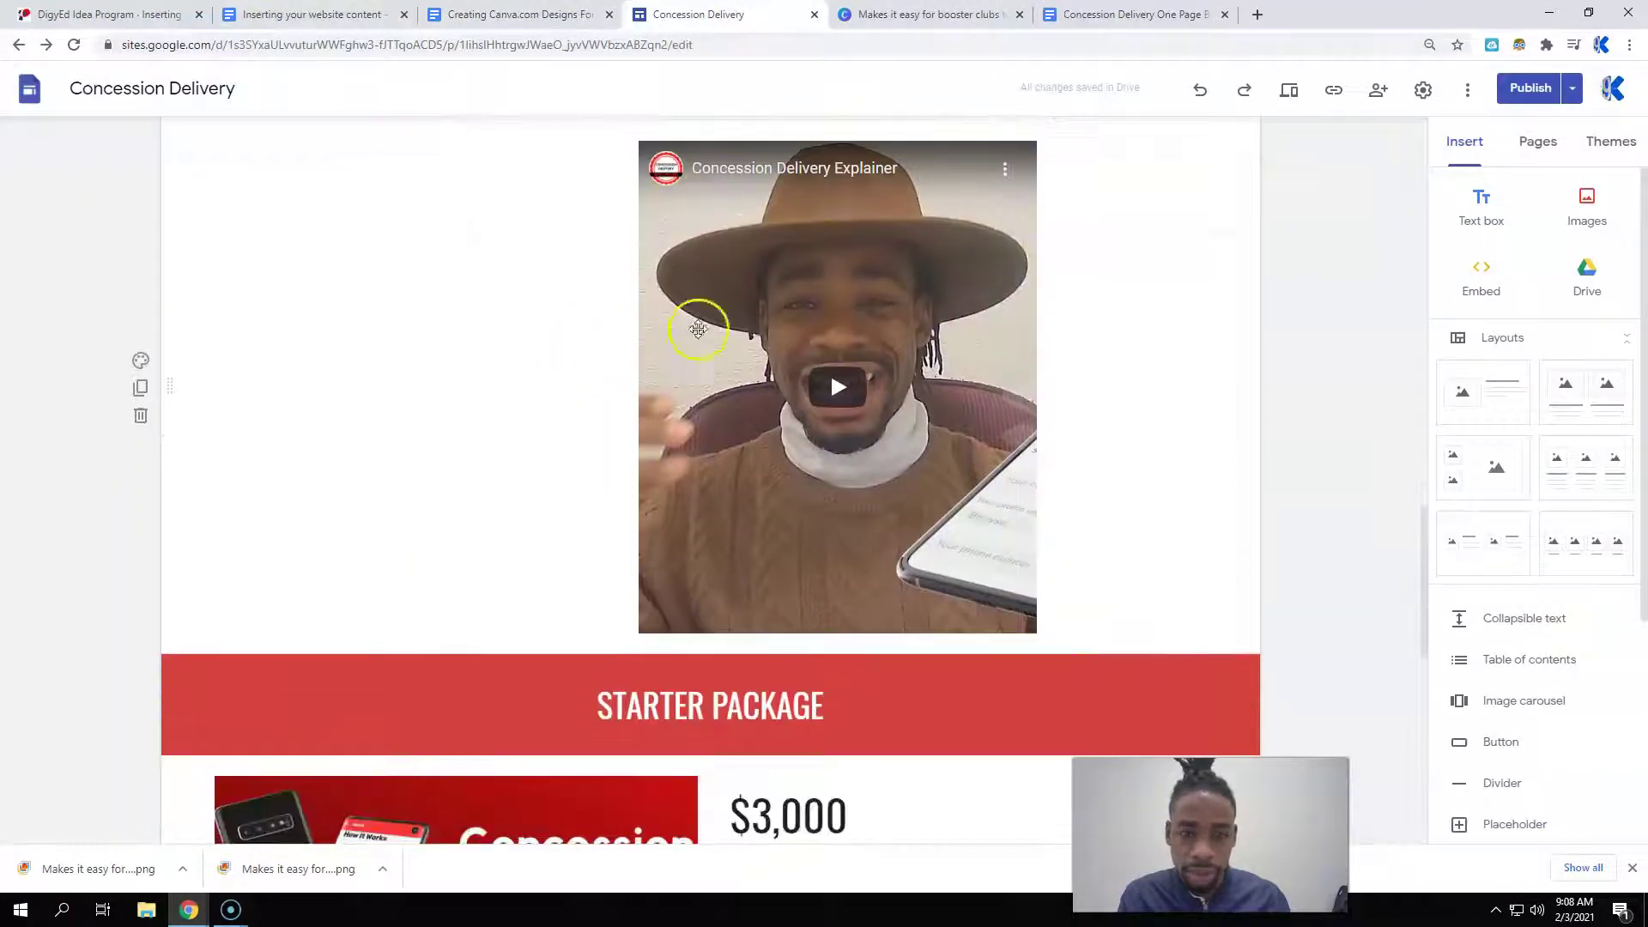
# - Widen and enlarge the explainer video embed to fill its section
pyautogui.click(645, 402)
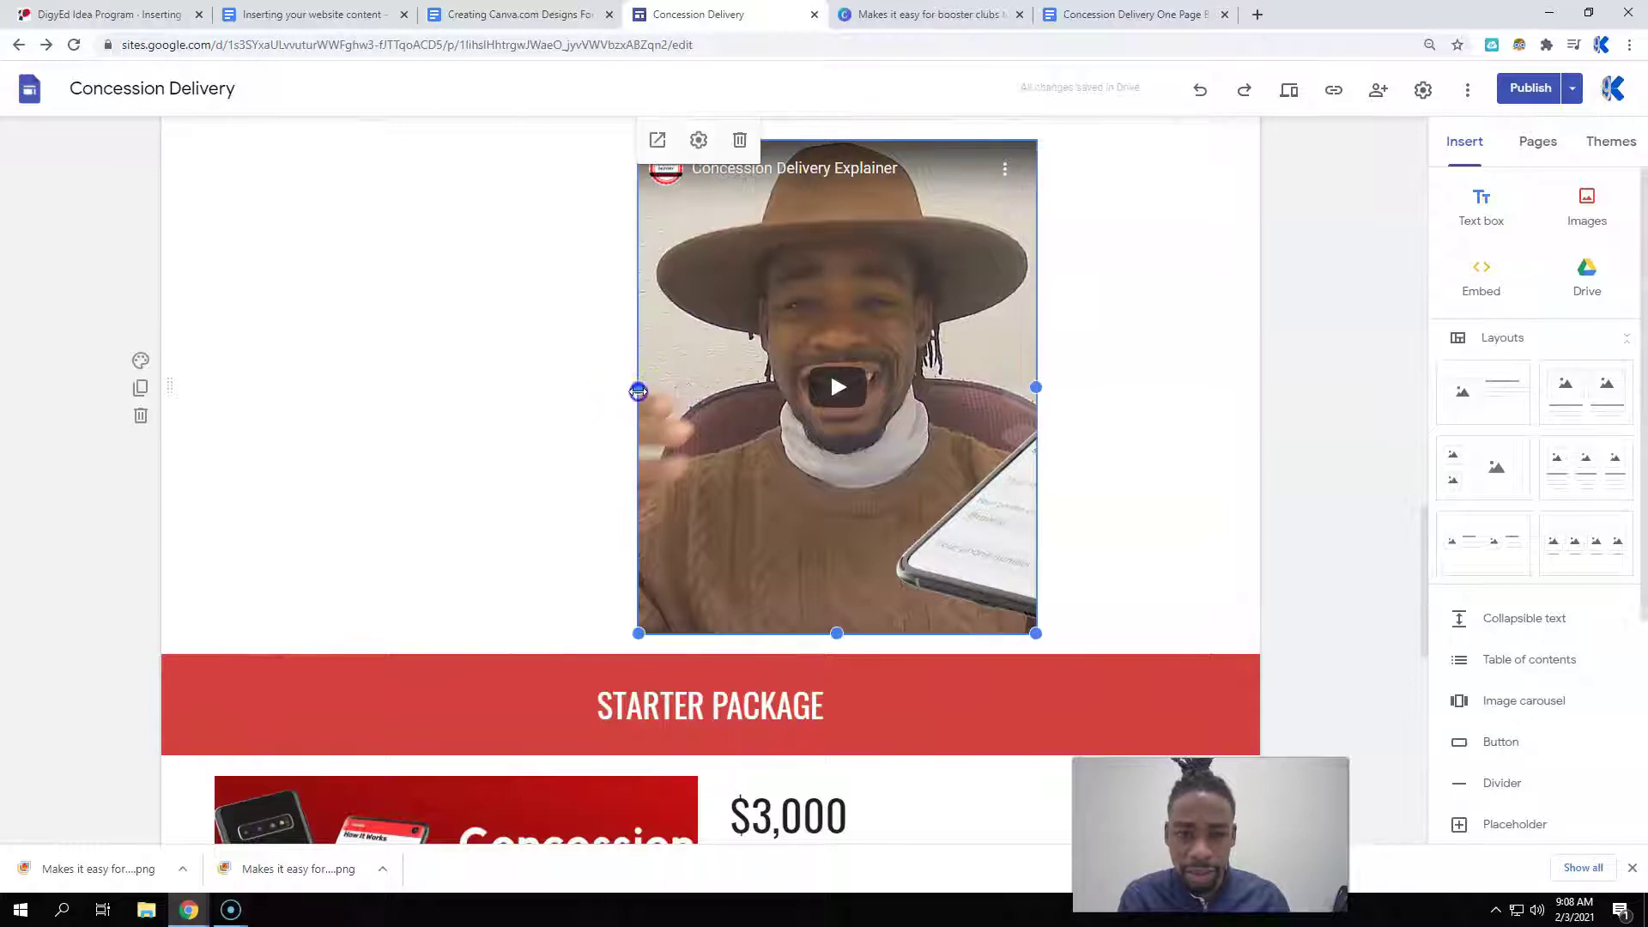
pyautogui.moveTo(637, 392); pyautogui.dragTo(107, 374)
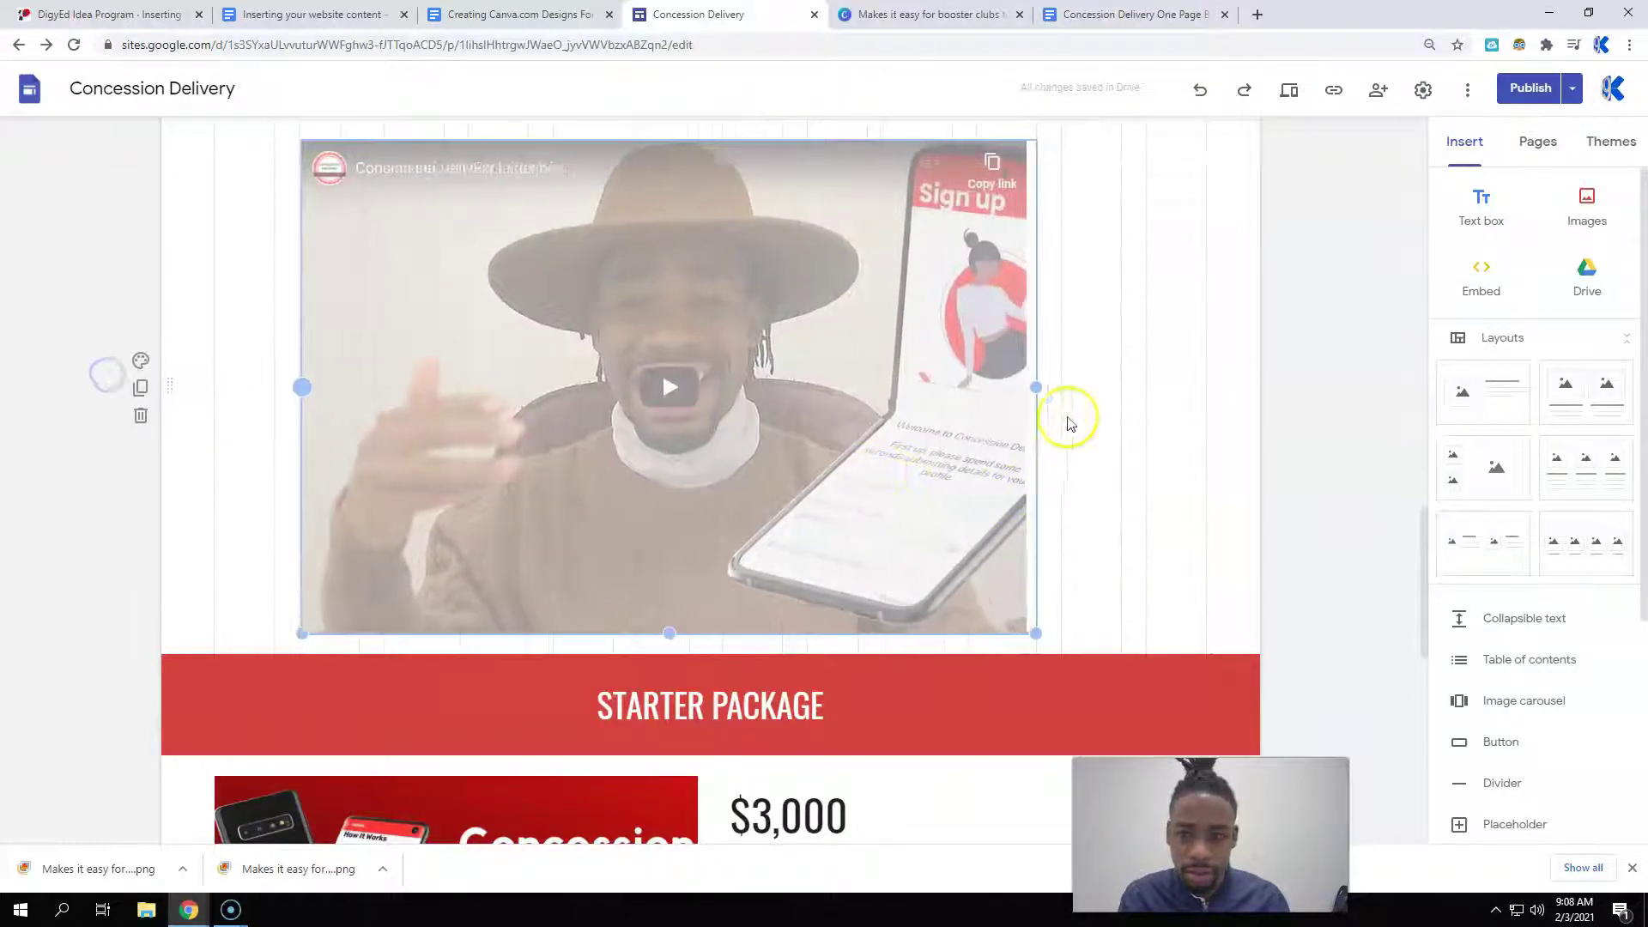
pyautogui.click(1035, 388)
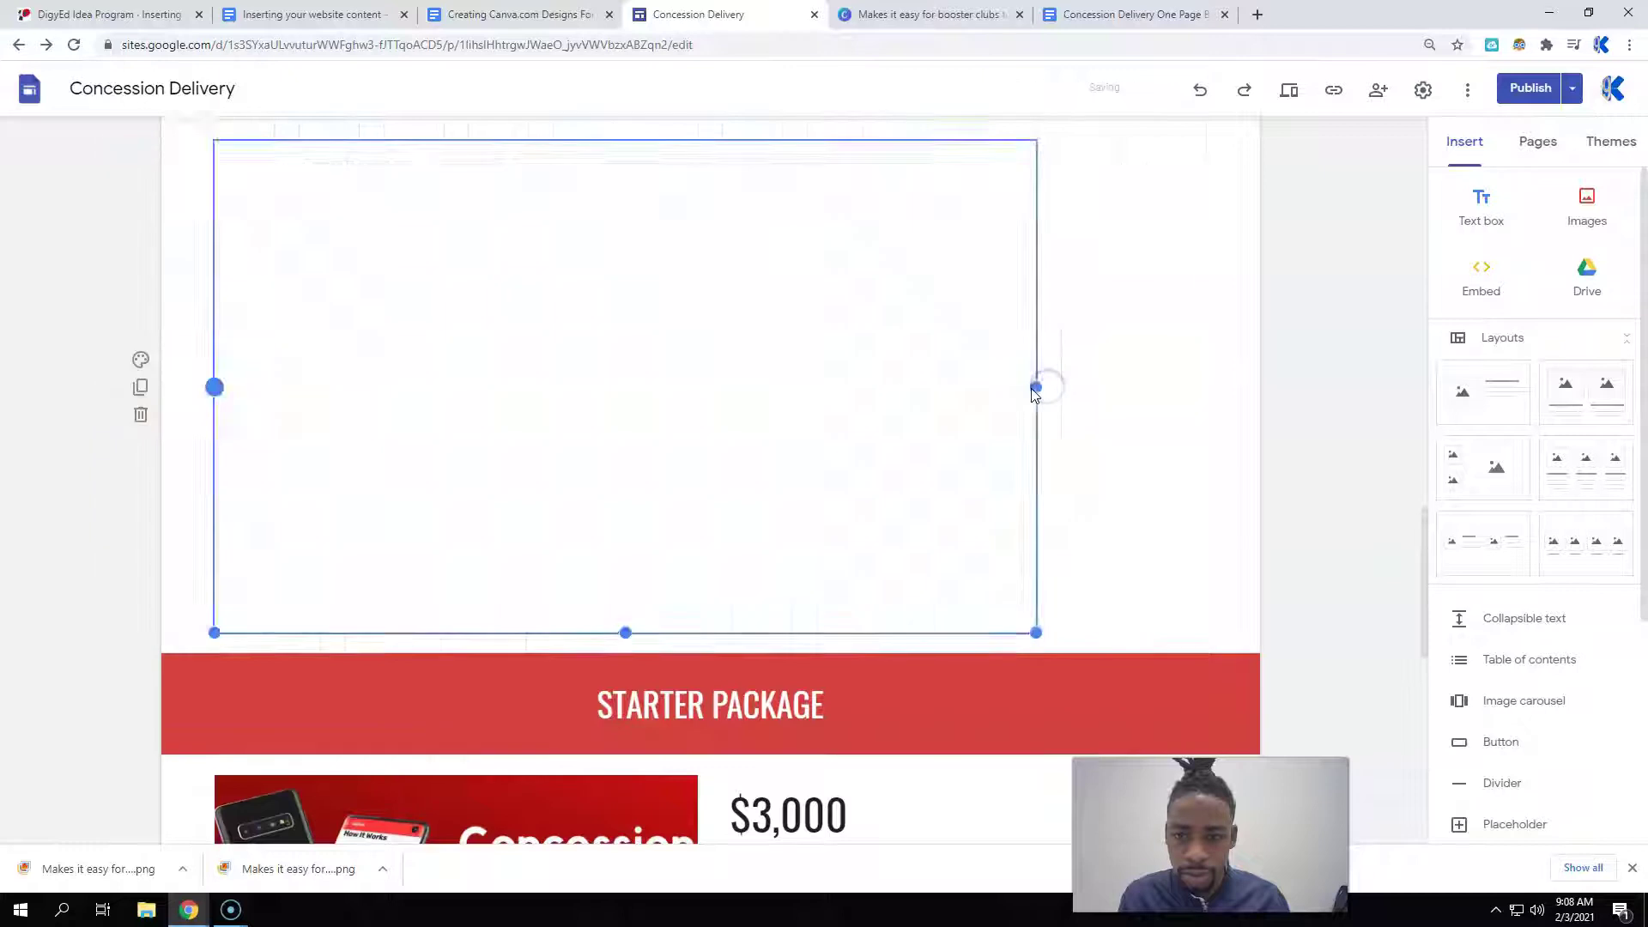
pyautogui.click(1041, 635)
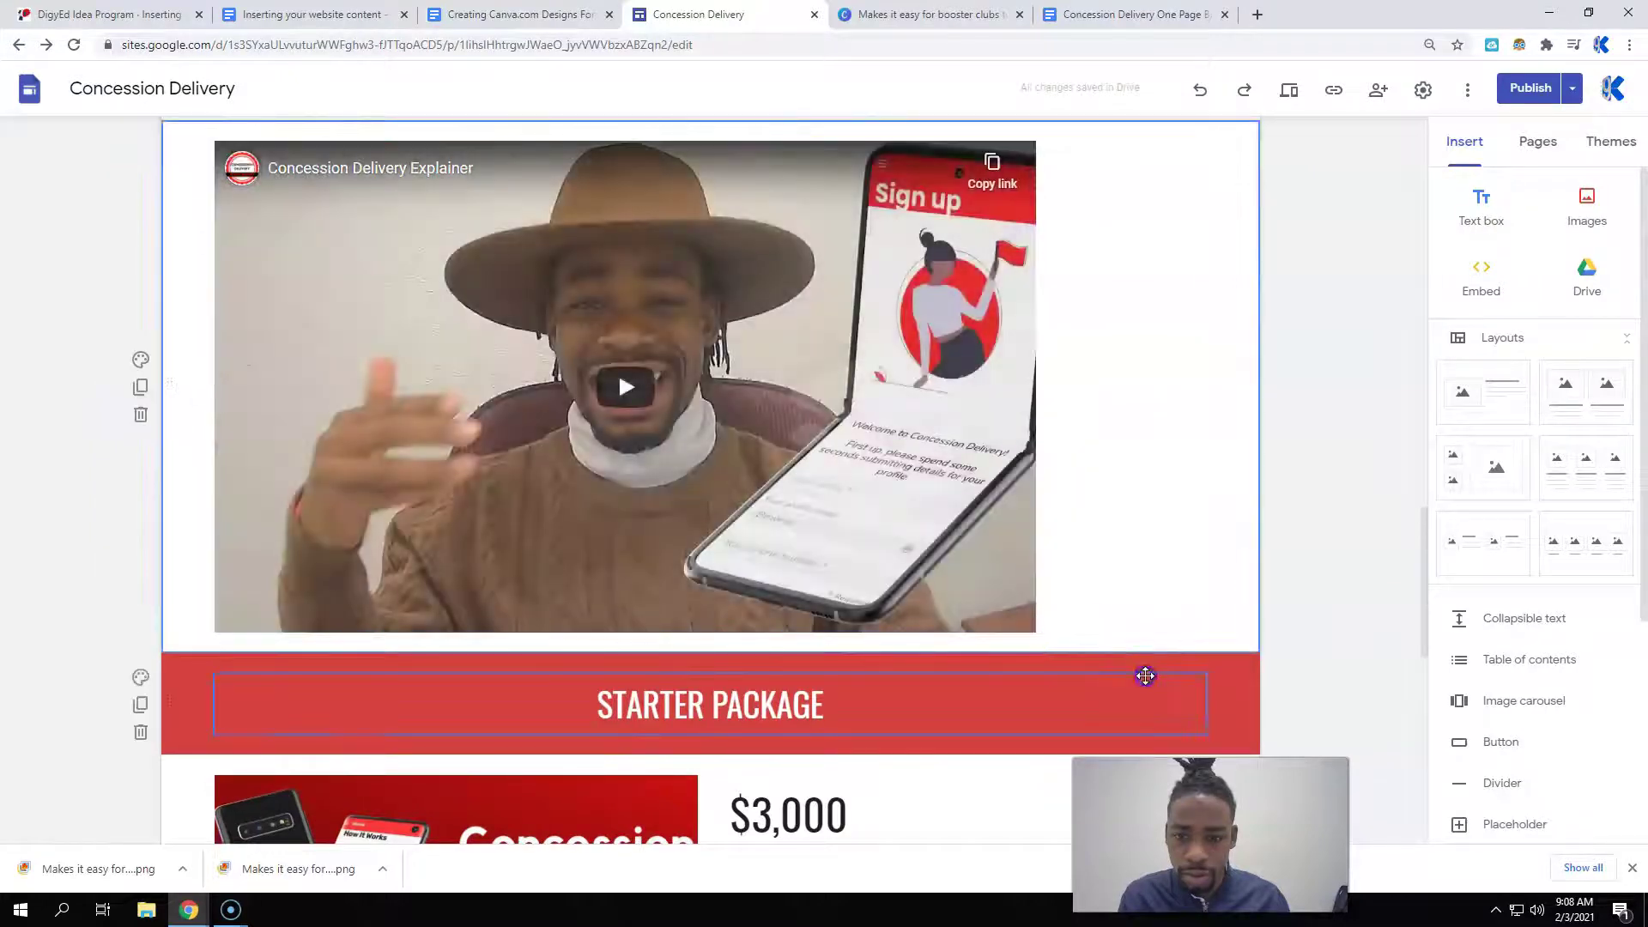
pyautogui.click(1037, 631)
pyautogui.moveTo(1038, 631); pyautogui.dragTo(1185, 674)
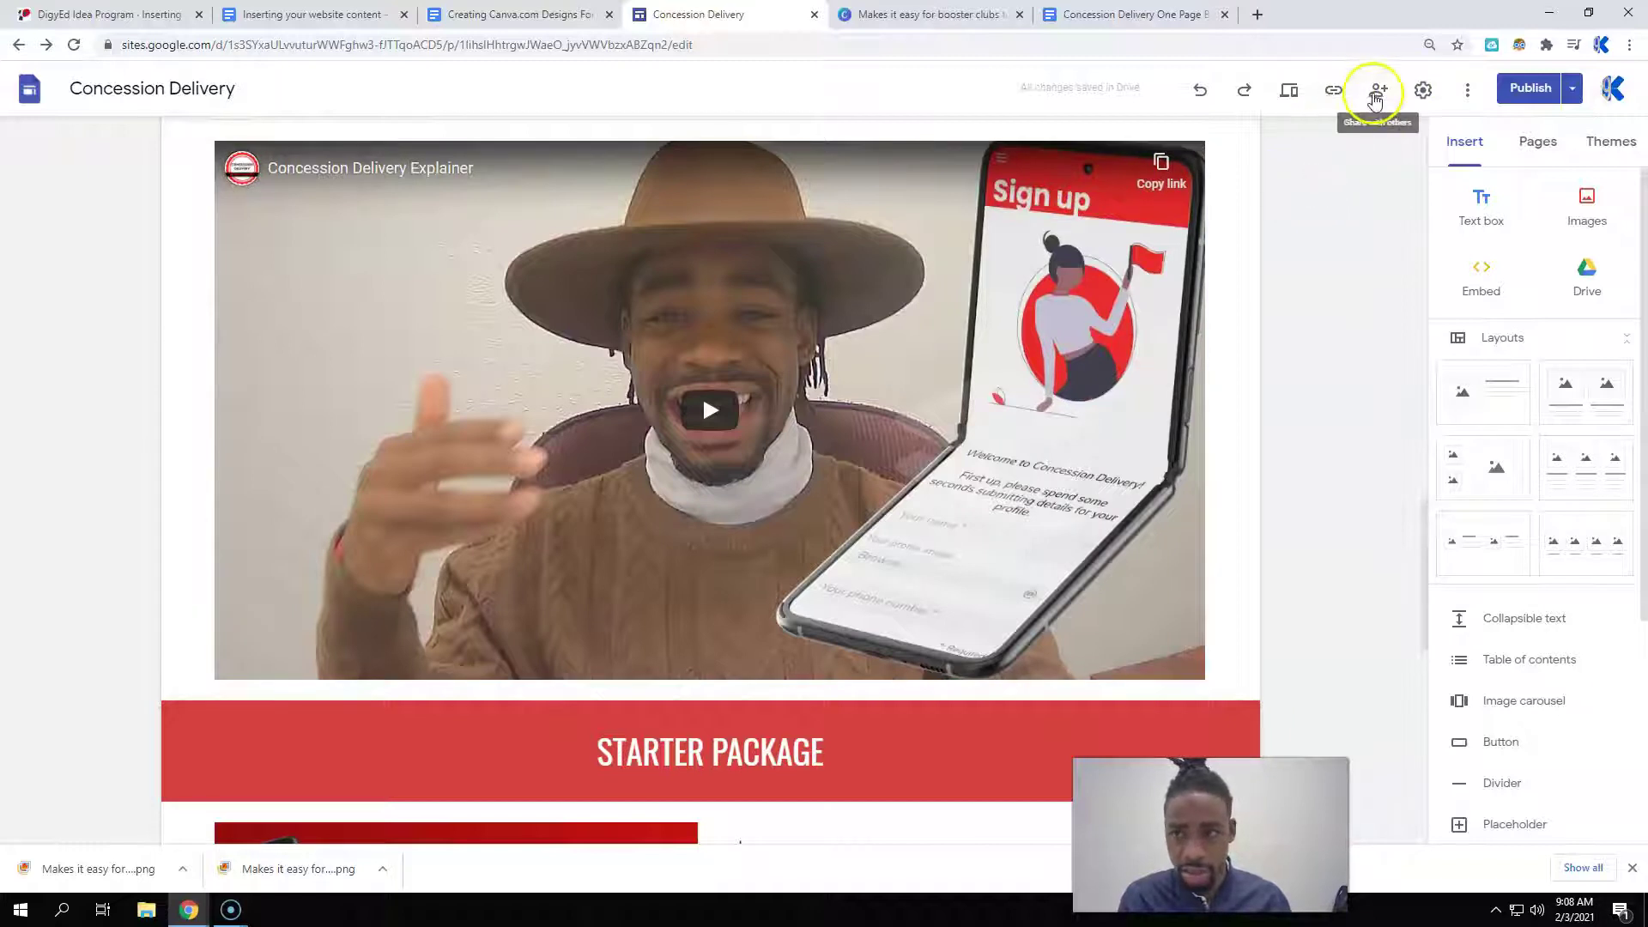
# - Preview the published site, then start a 'download youtube' search in a new tab
pyautogui.click(1290, 92)
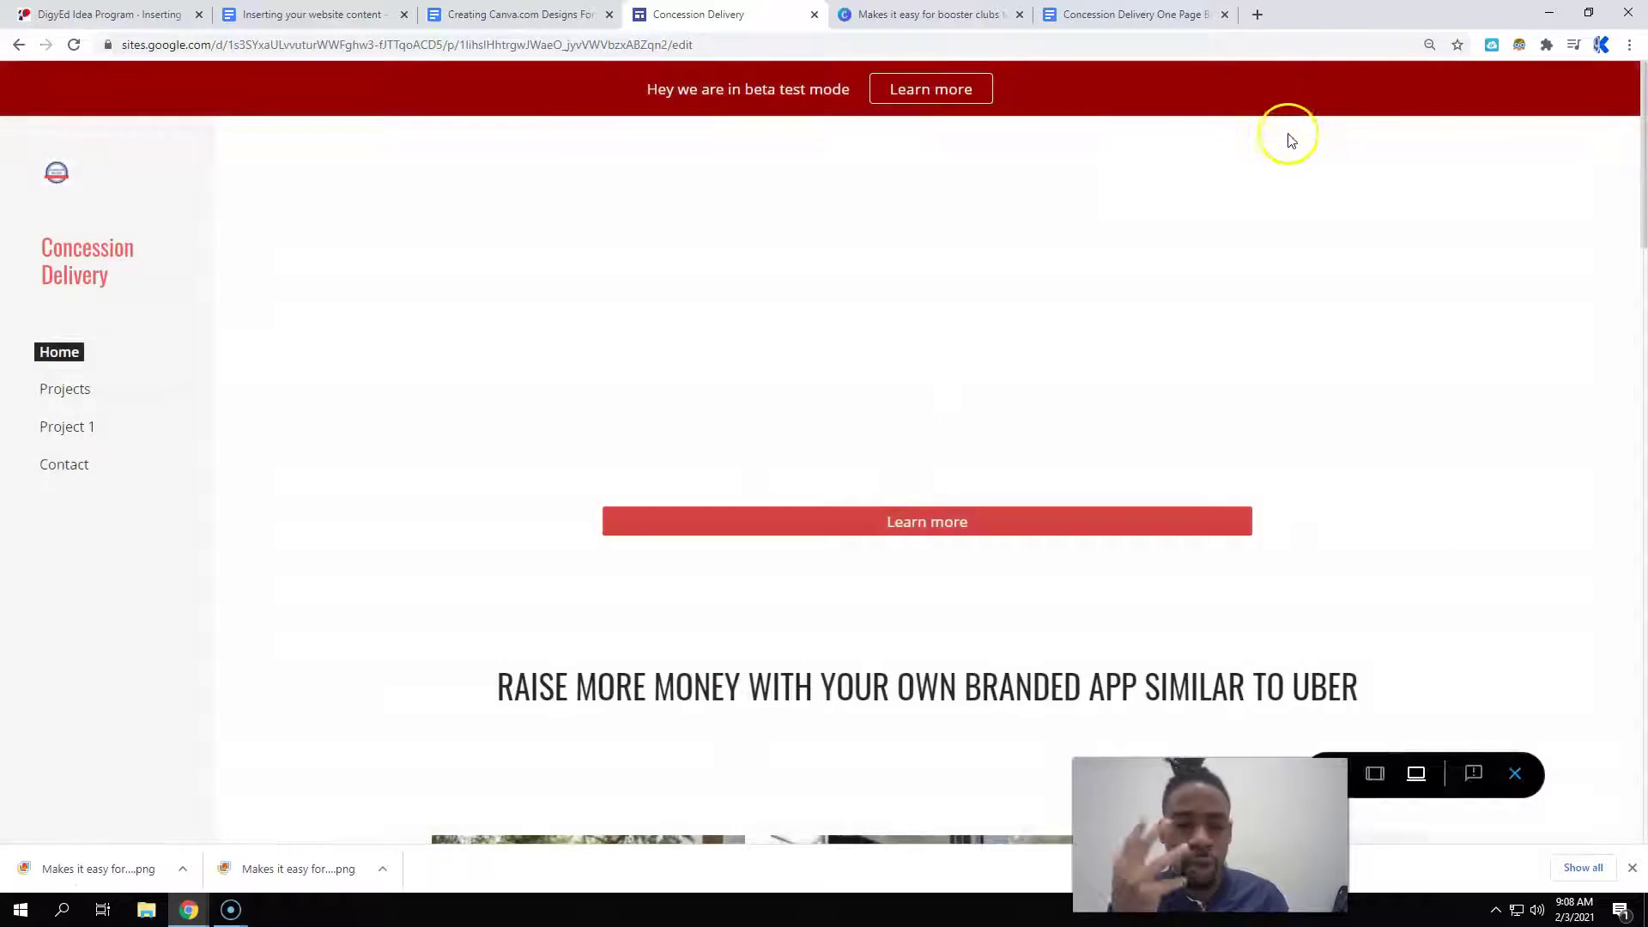
pyautogui.scroll(-12, 1124, 429)
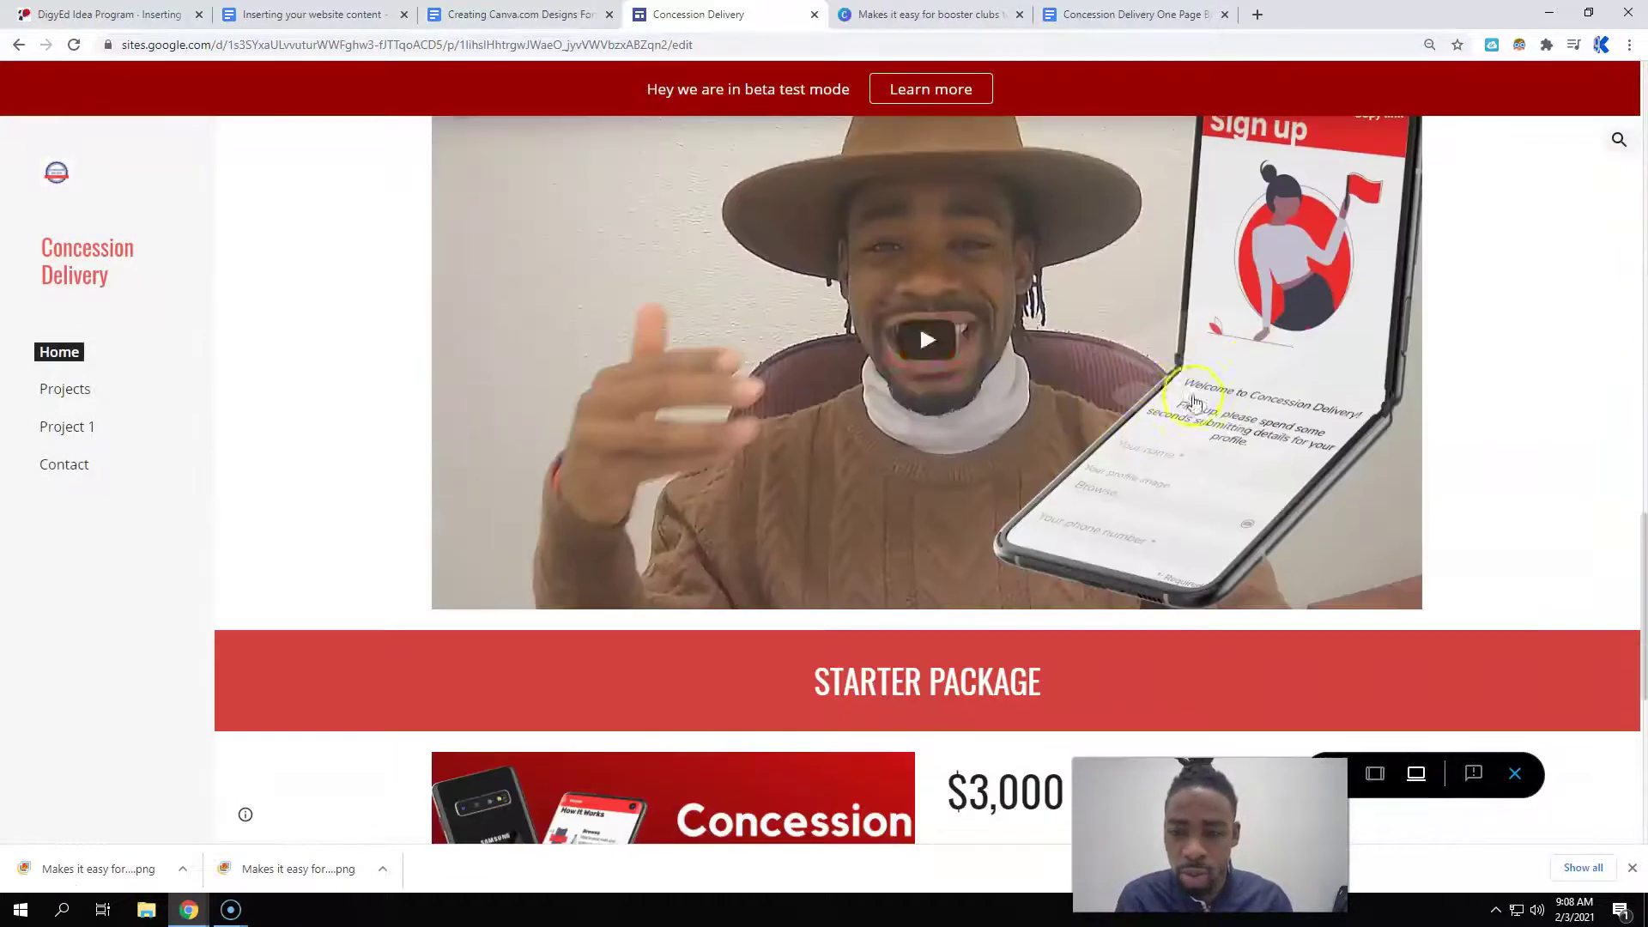
pyautogui.scroll(2, 1392, 296)
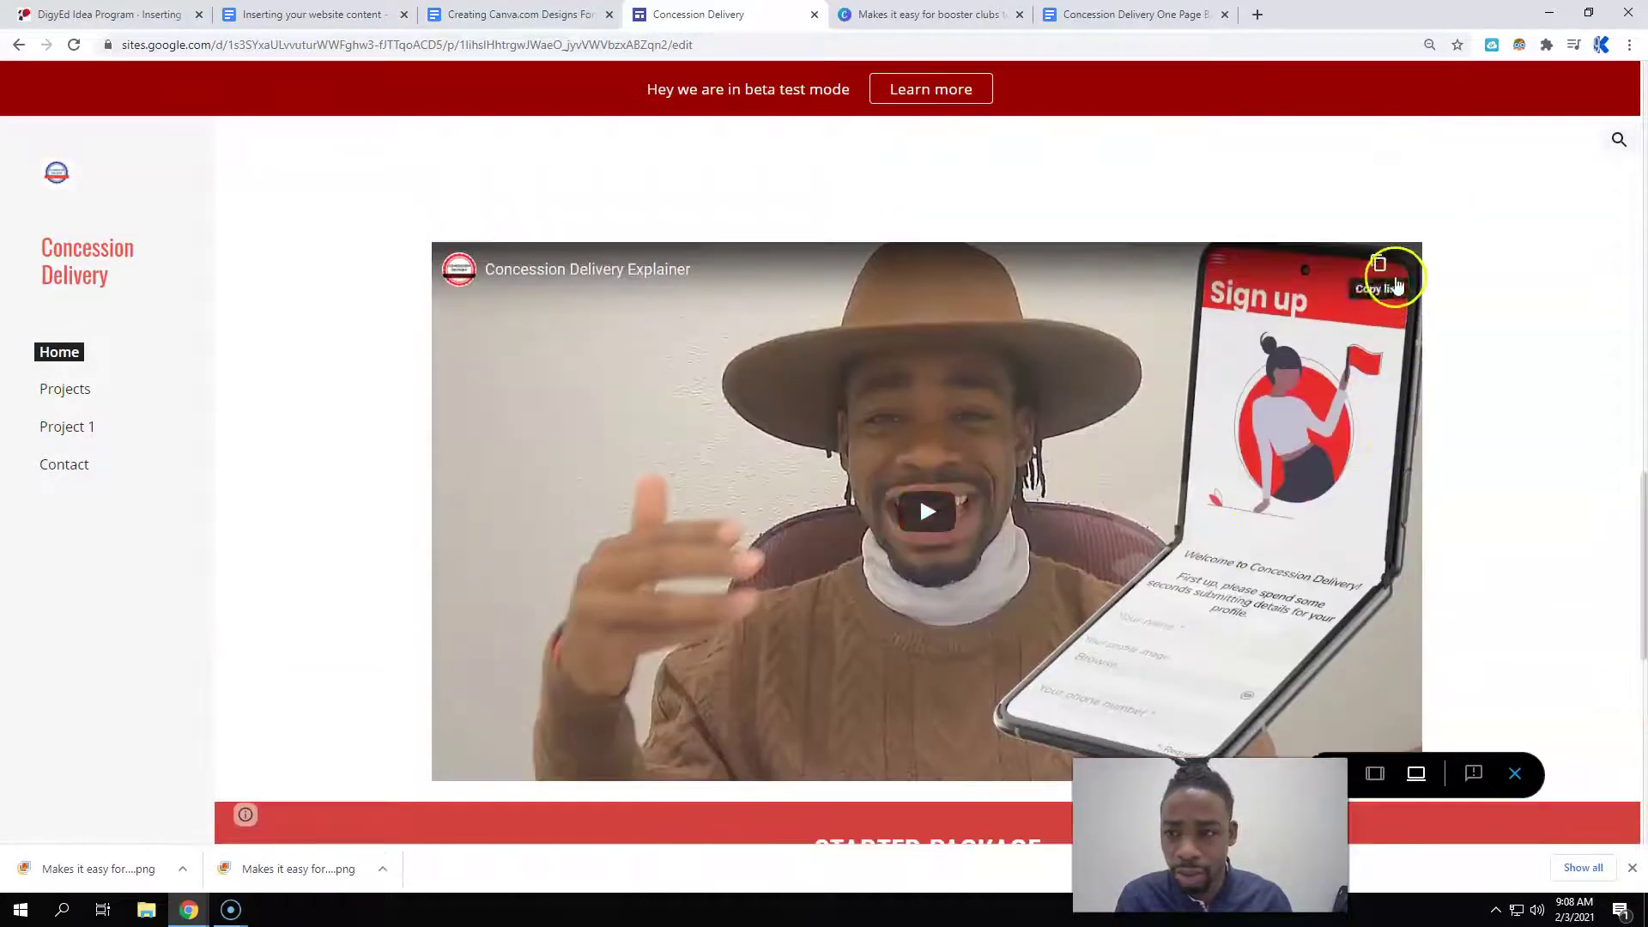
pyautogui.click(1263, 16)
pyautogui.write('download')
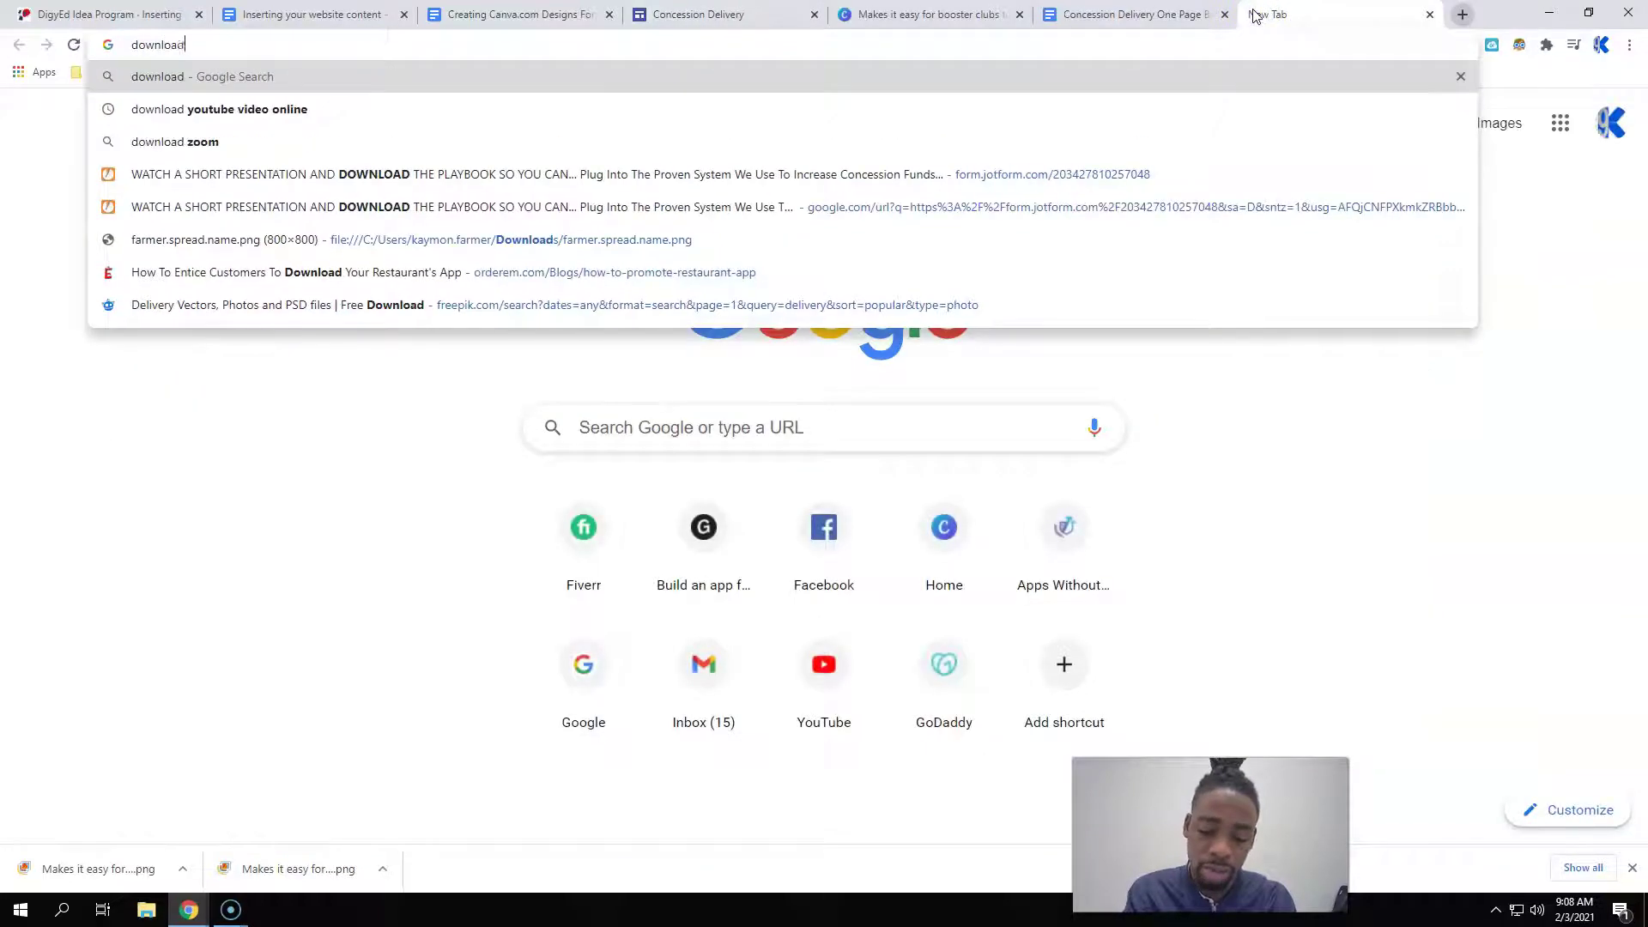
pyautogui.write(' youtube')
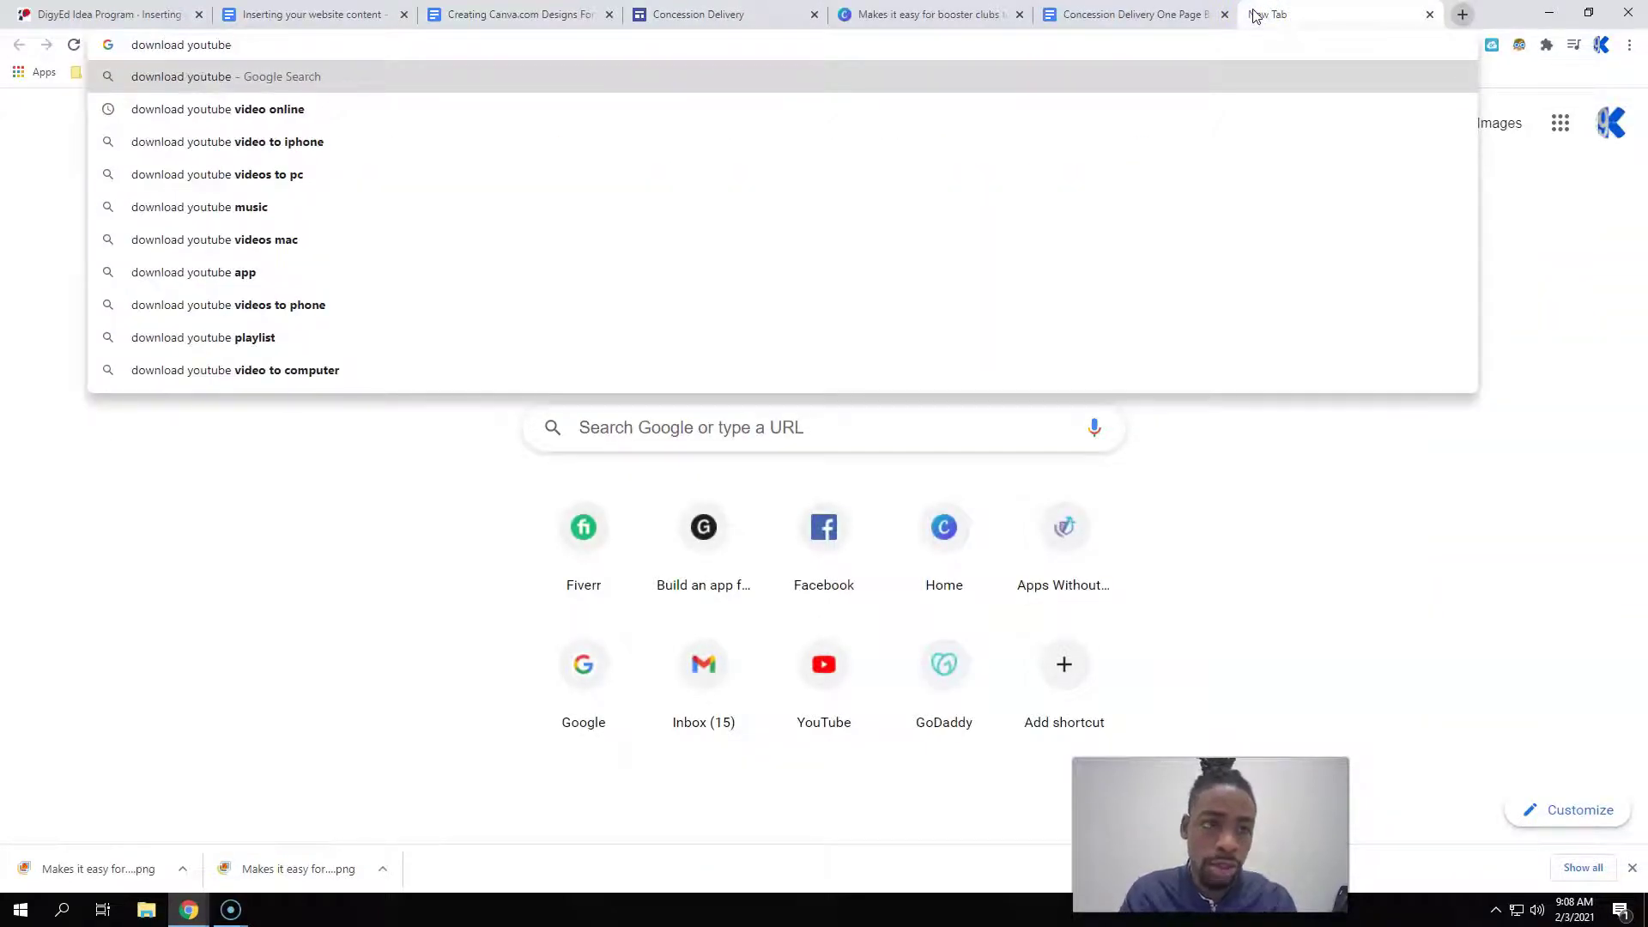
# - Search Google for 'download youtube videos to pc online free'
pyautogui.press('Down')
pyautogui.press('Down')
pyautogui.press('Down')
pyautogui.press('Return')
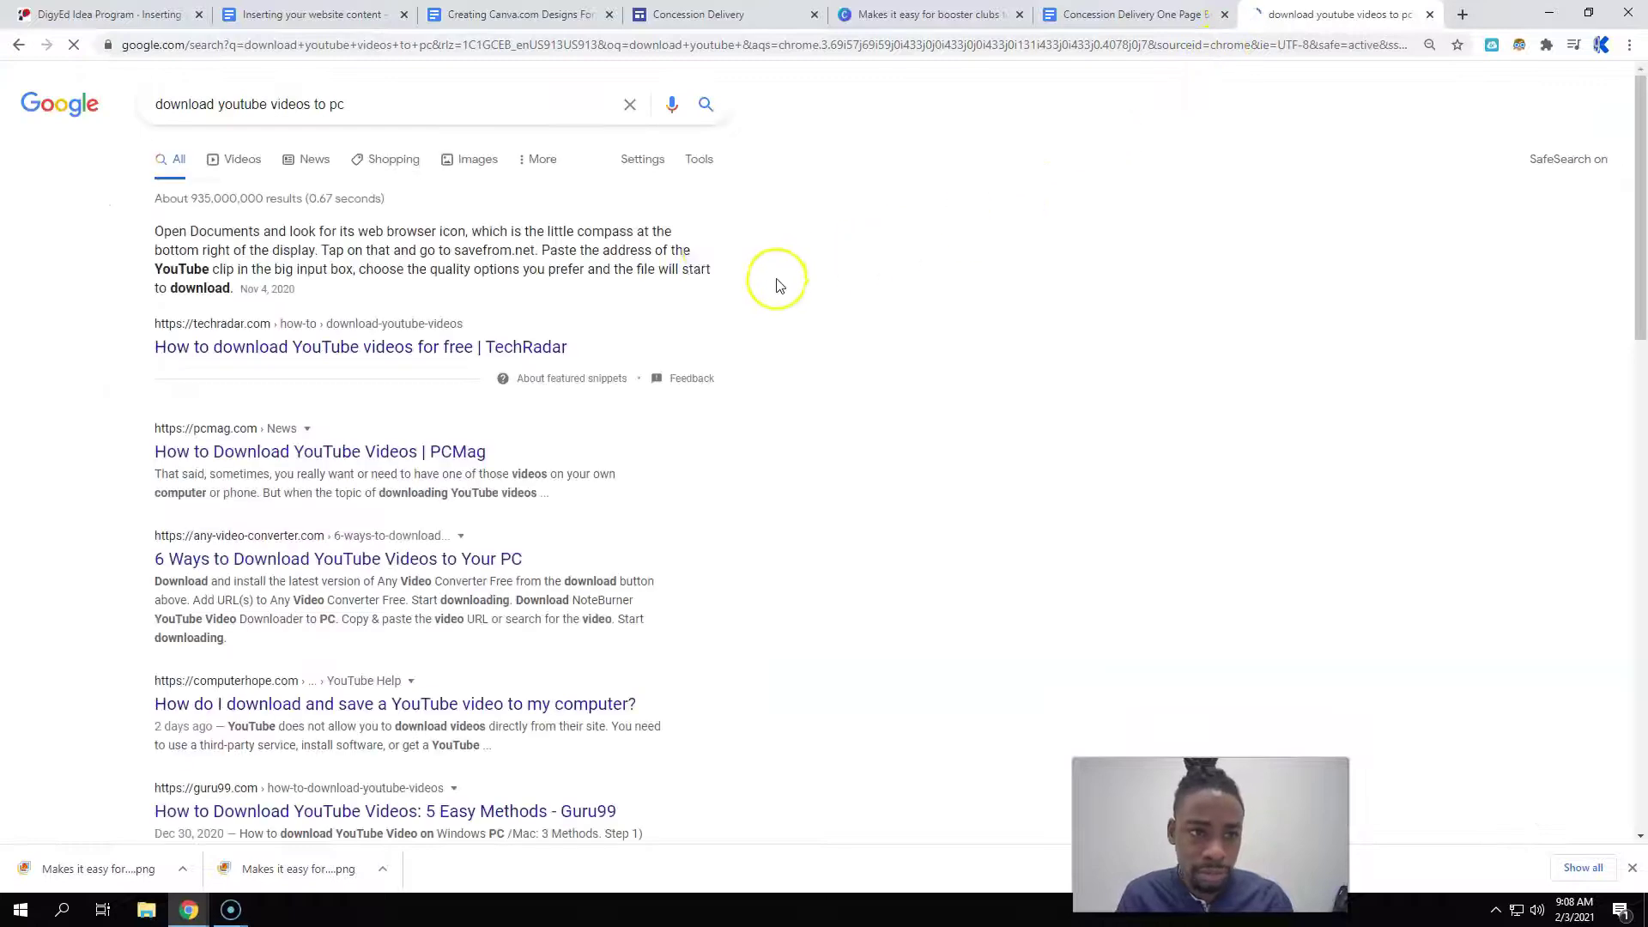
pyautogui.scroll(-3, 323, 441)
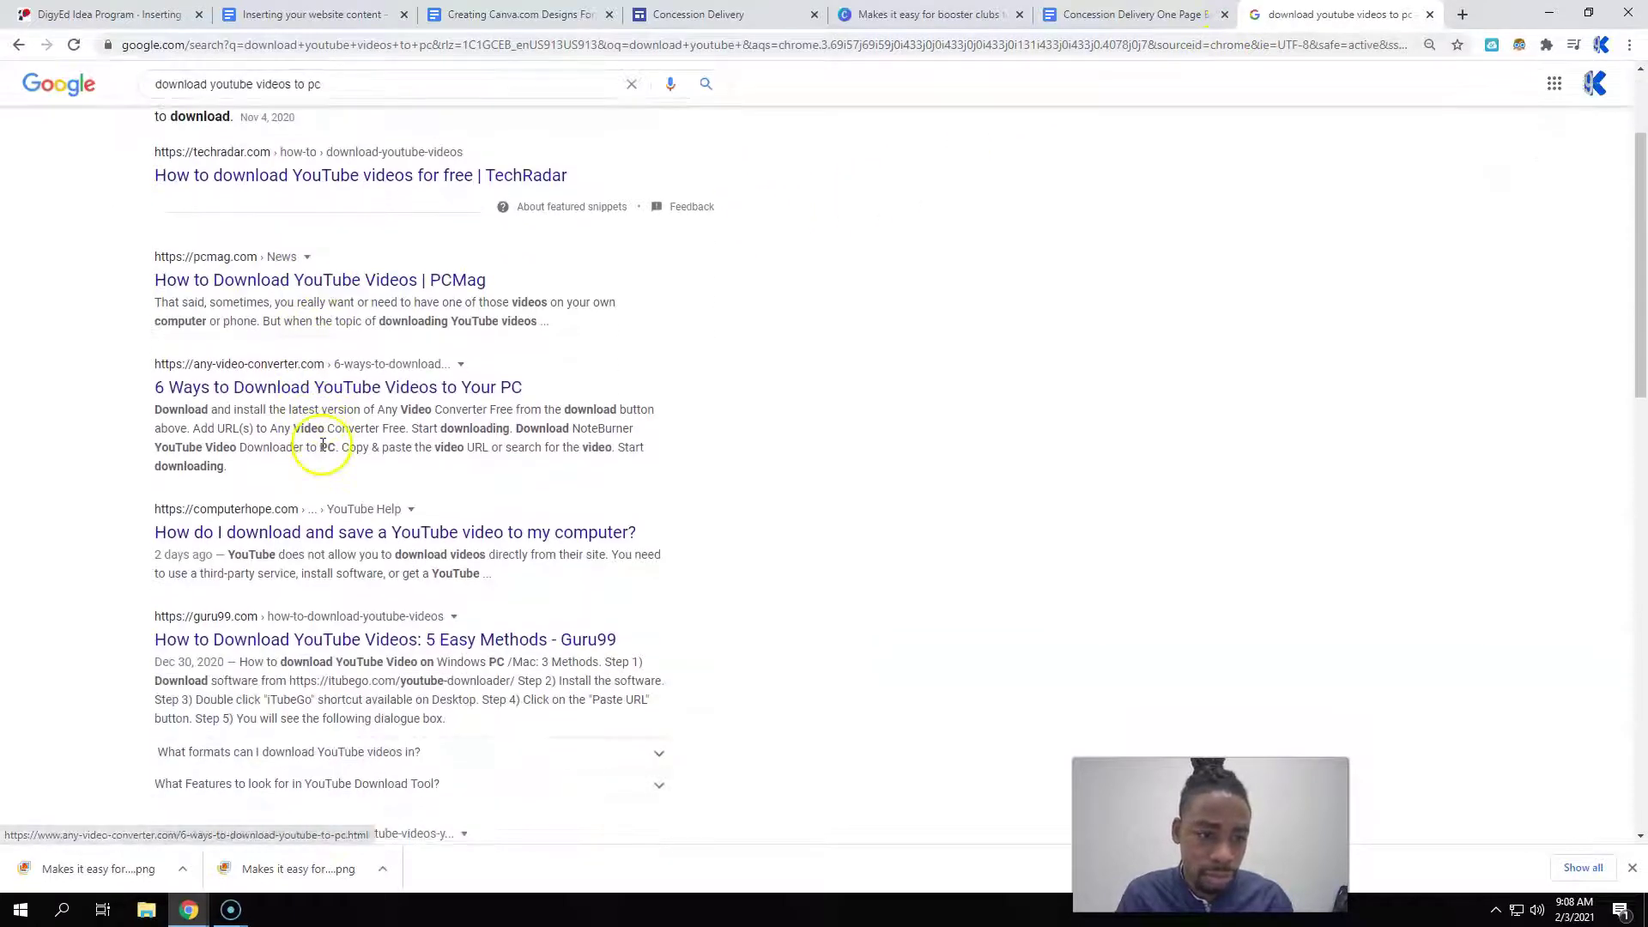
pyautogui.scroll(-5, 323, 433)
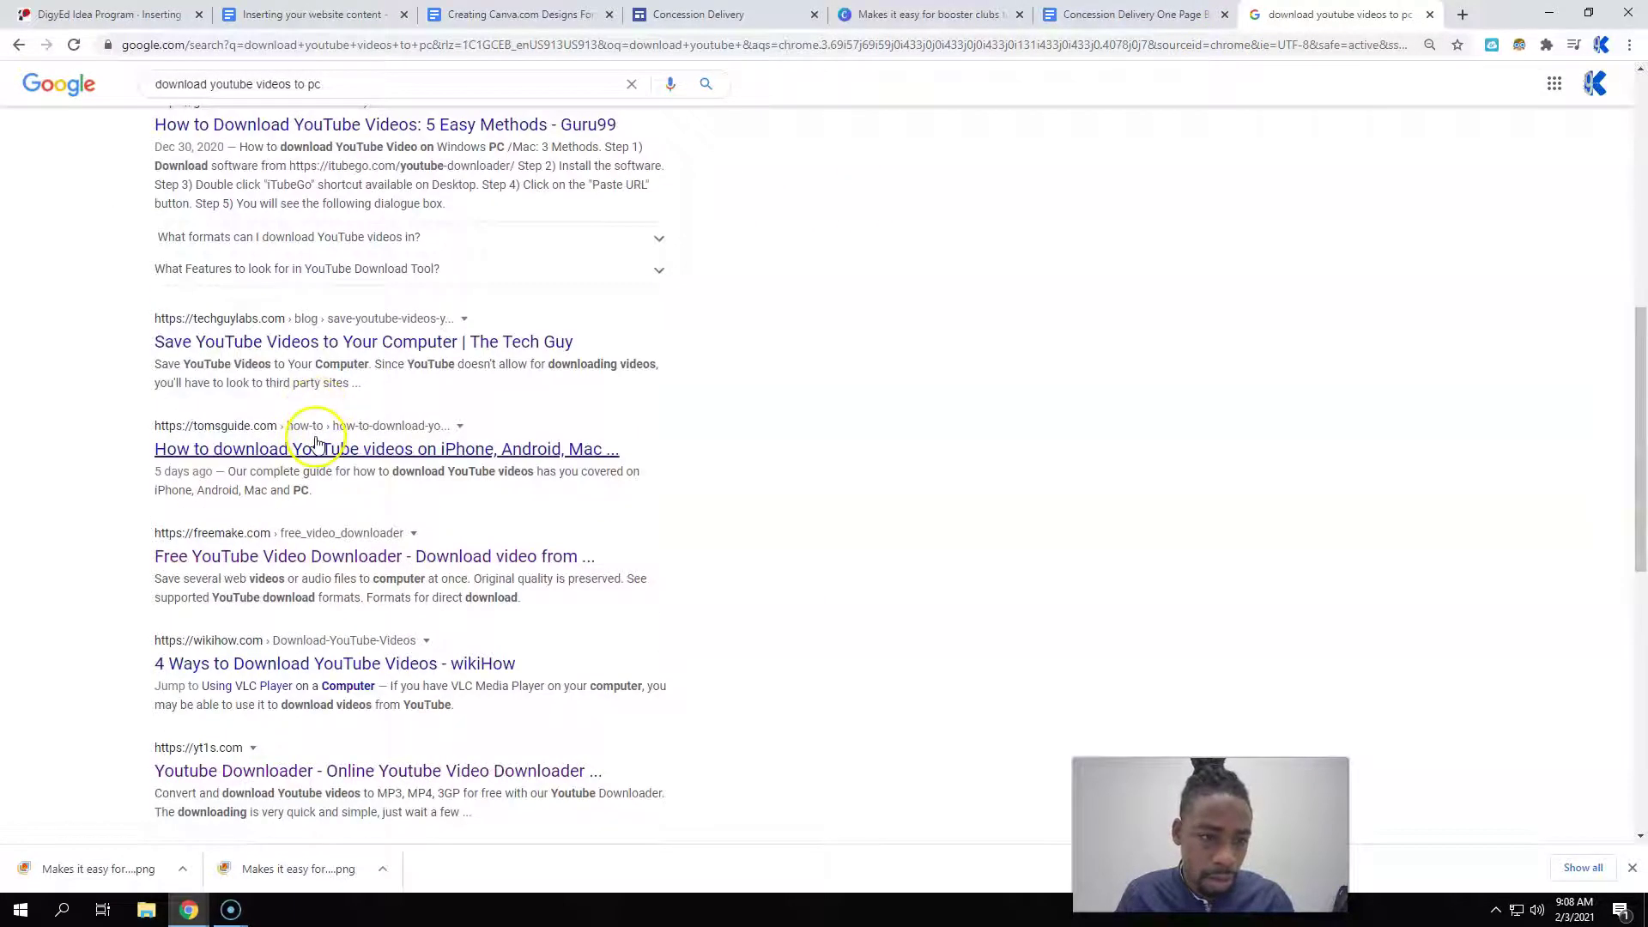
pyautogui.scroll(-1, 327, 438)
pyautogui.click(366, 86)
pyautogui.write('online free')
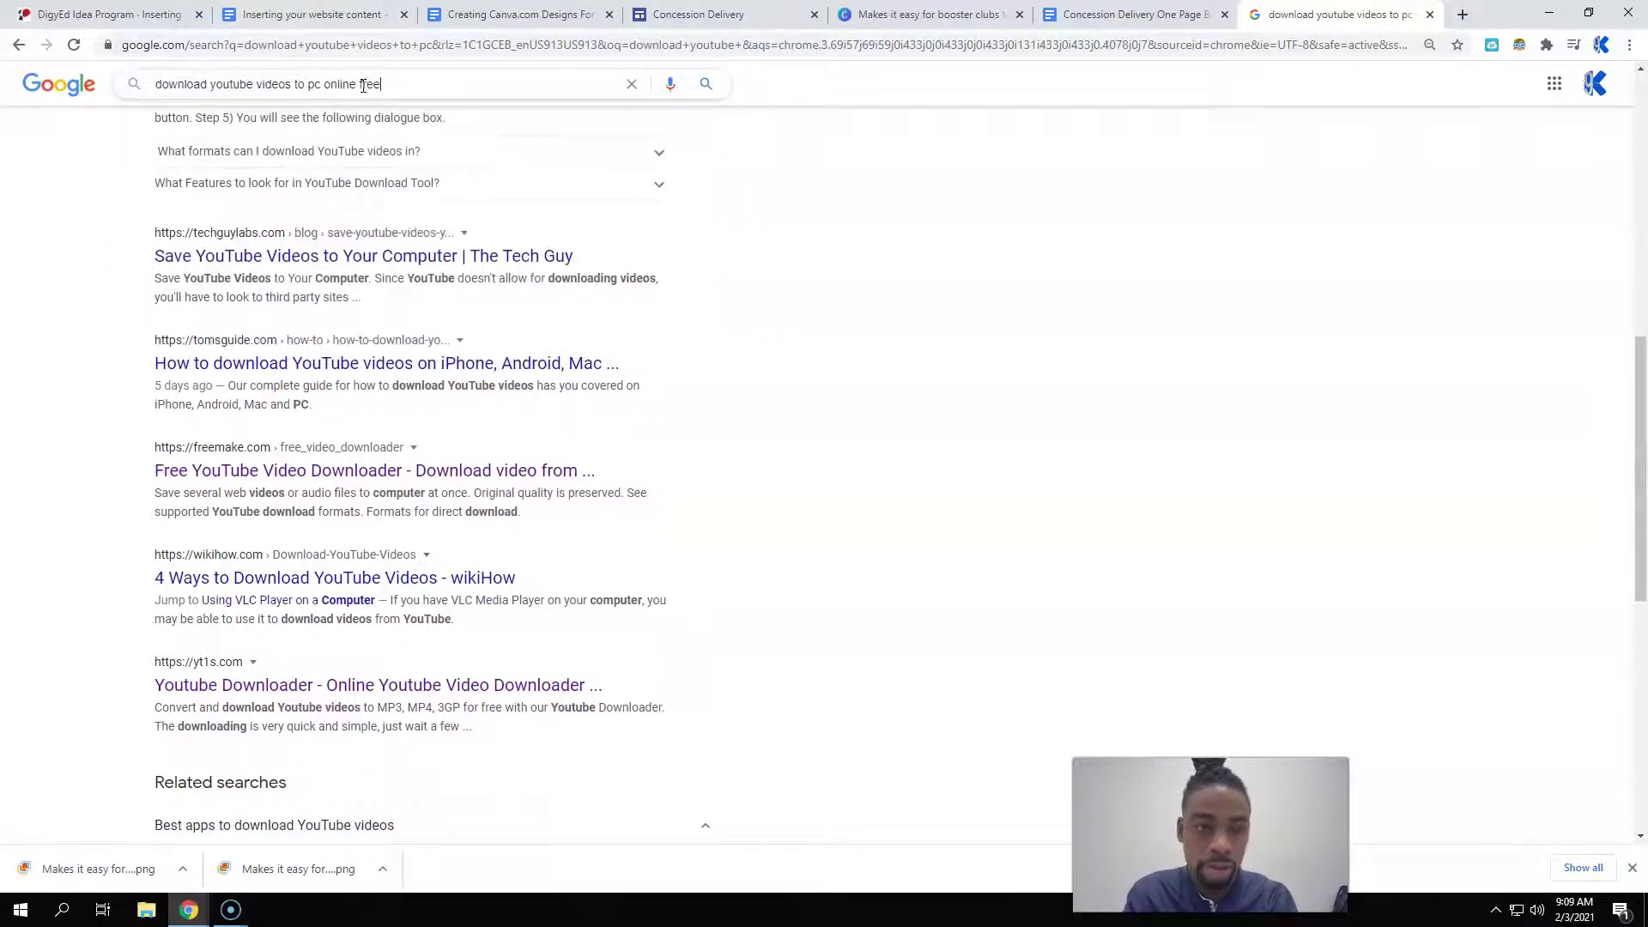
pyautogui.press('Return')
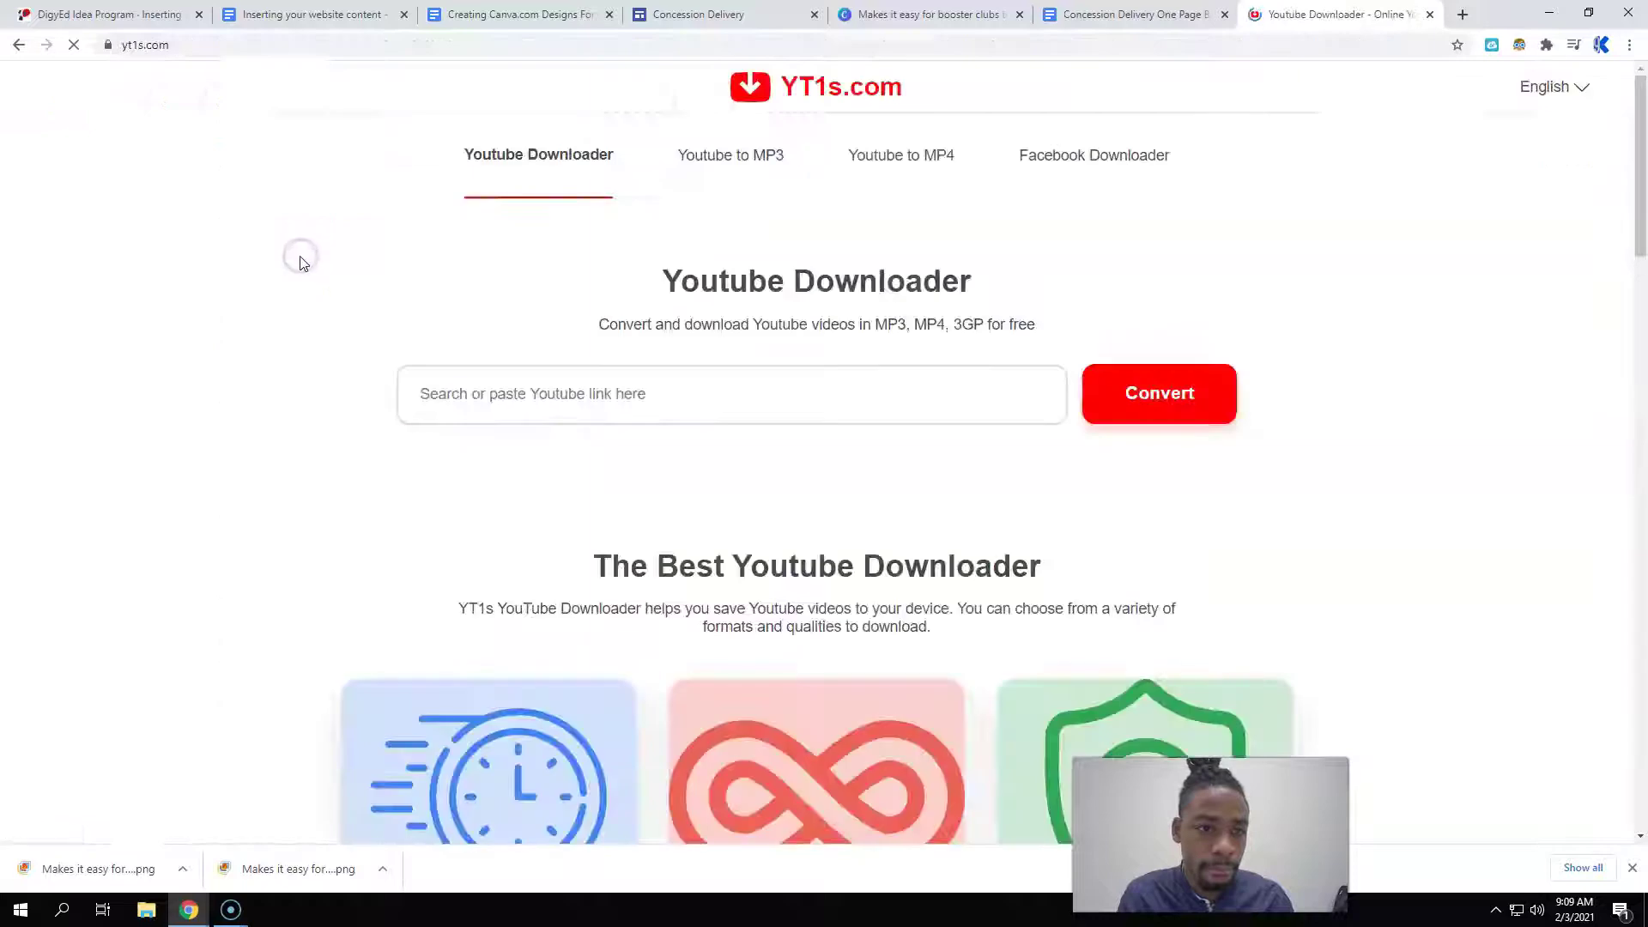
# - Convert the pasted explainer video link on YT1s and download it as a 720p MP4
pyautogui.click(573, 398)
pyautogui.write('https://youtu.be/dey6RyXBrEU')
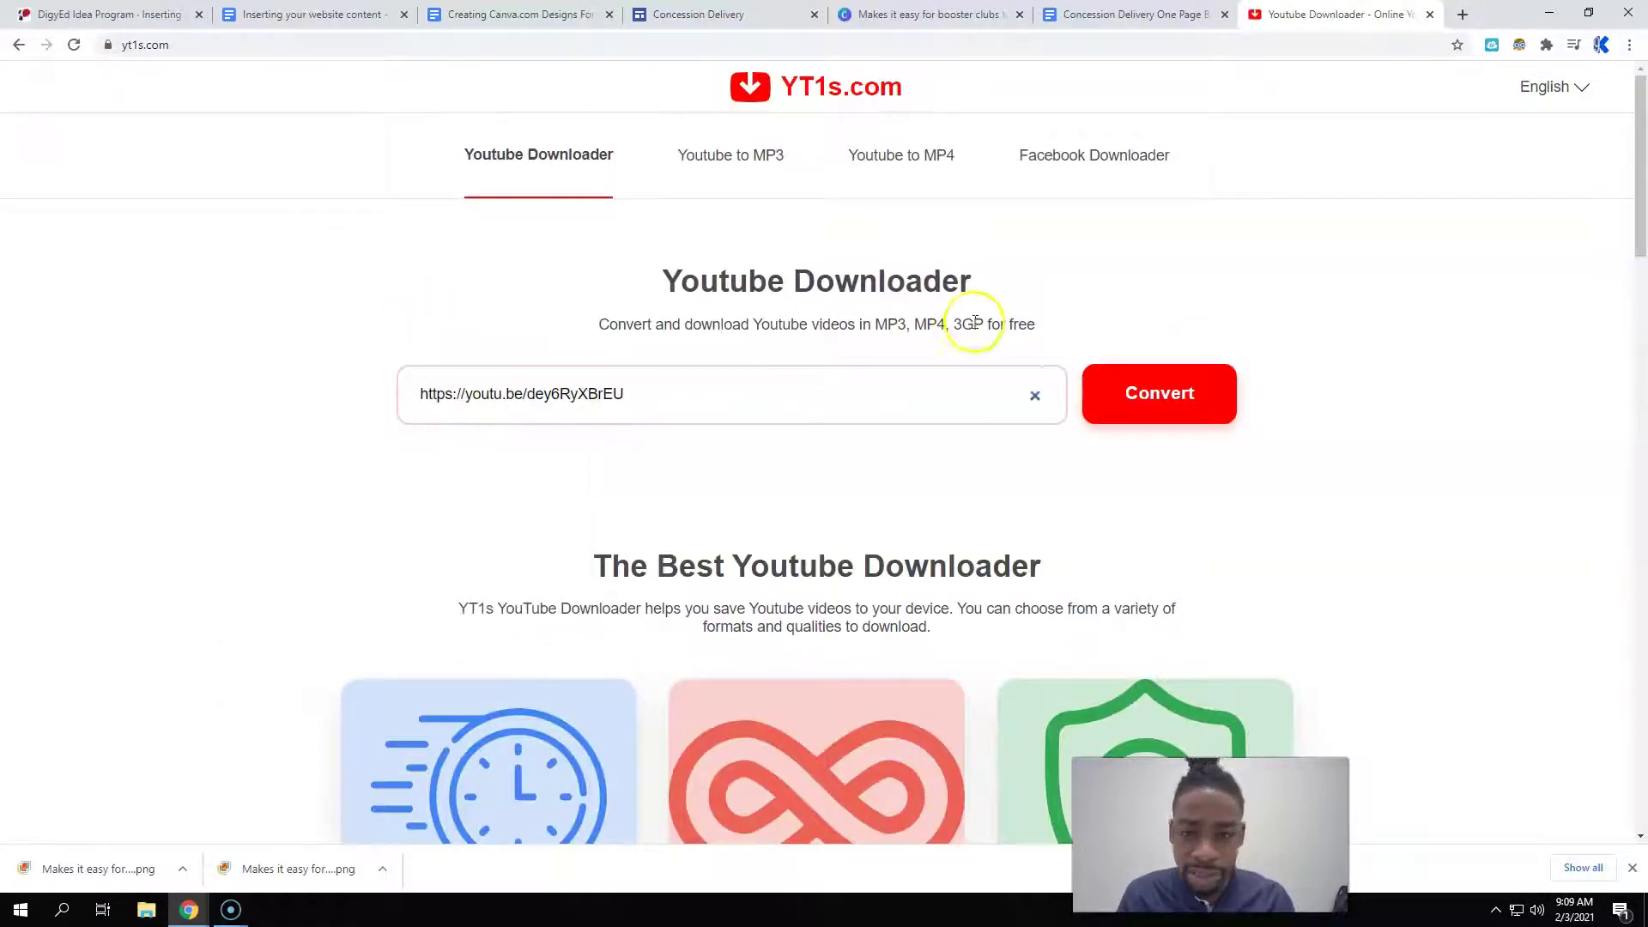
pyautogui.click(1159, 415)
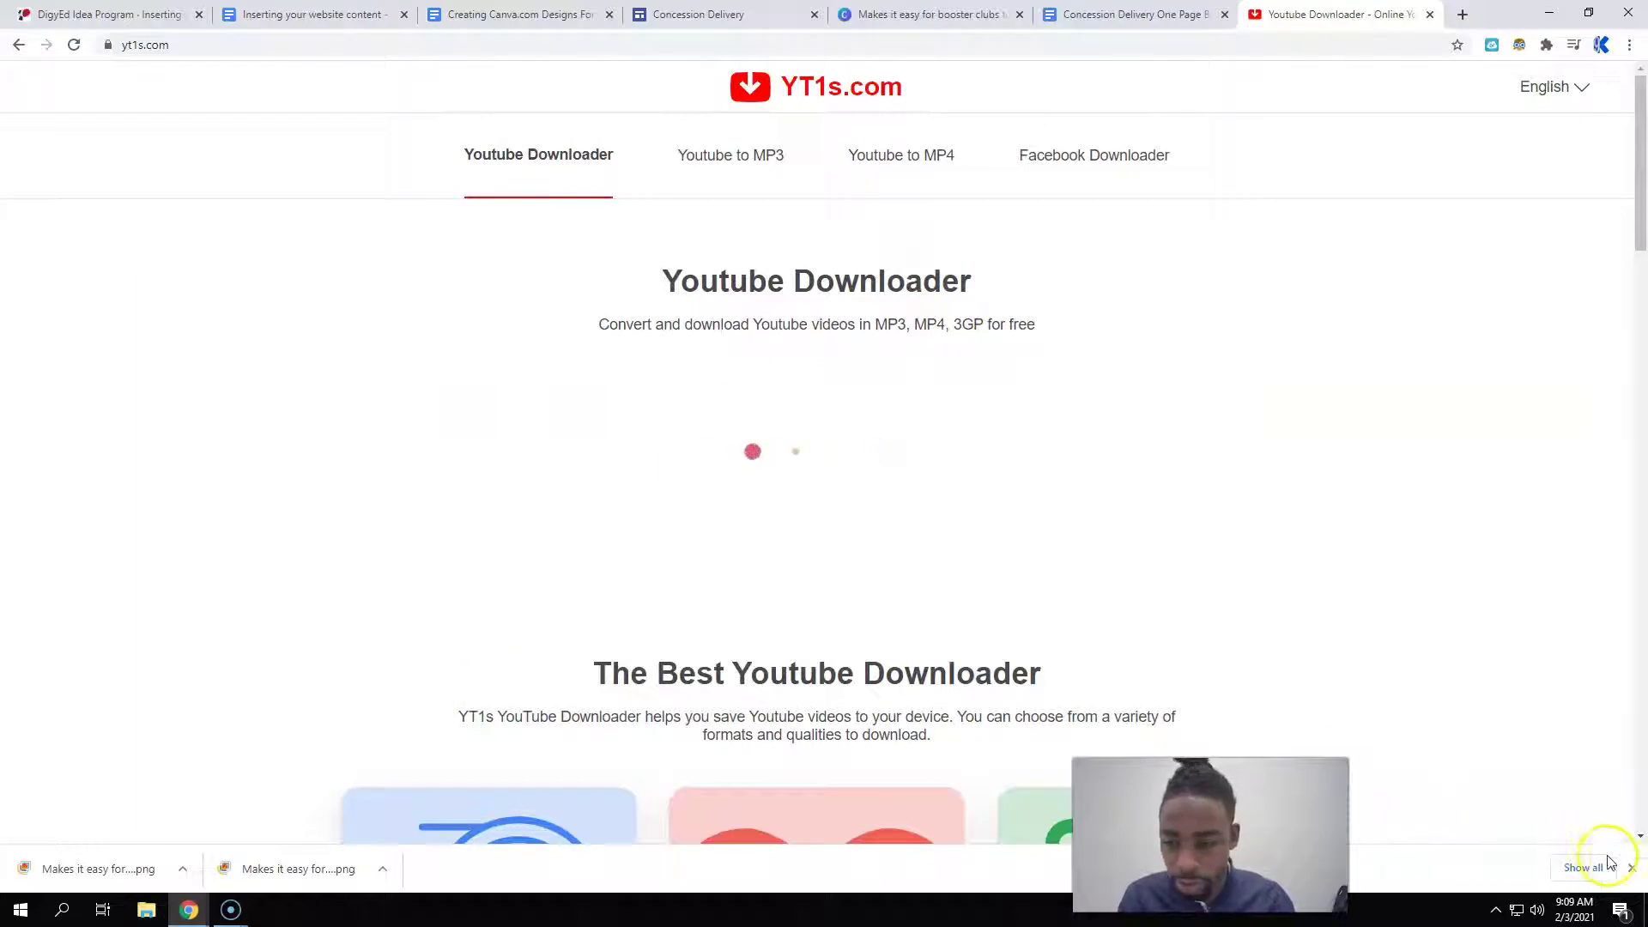
pyautogui.click(1630, 870)
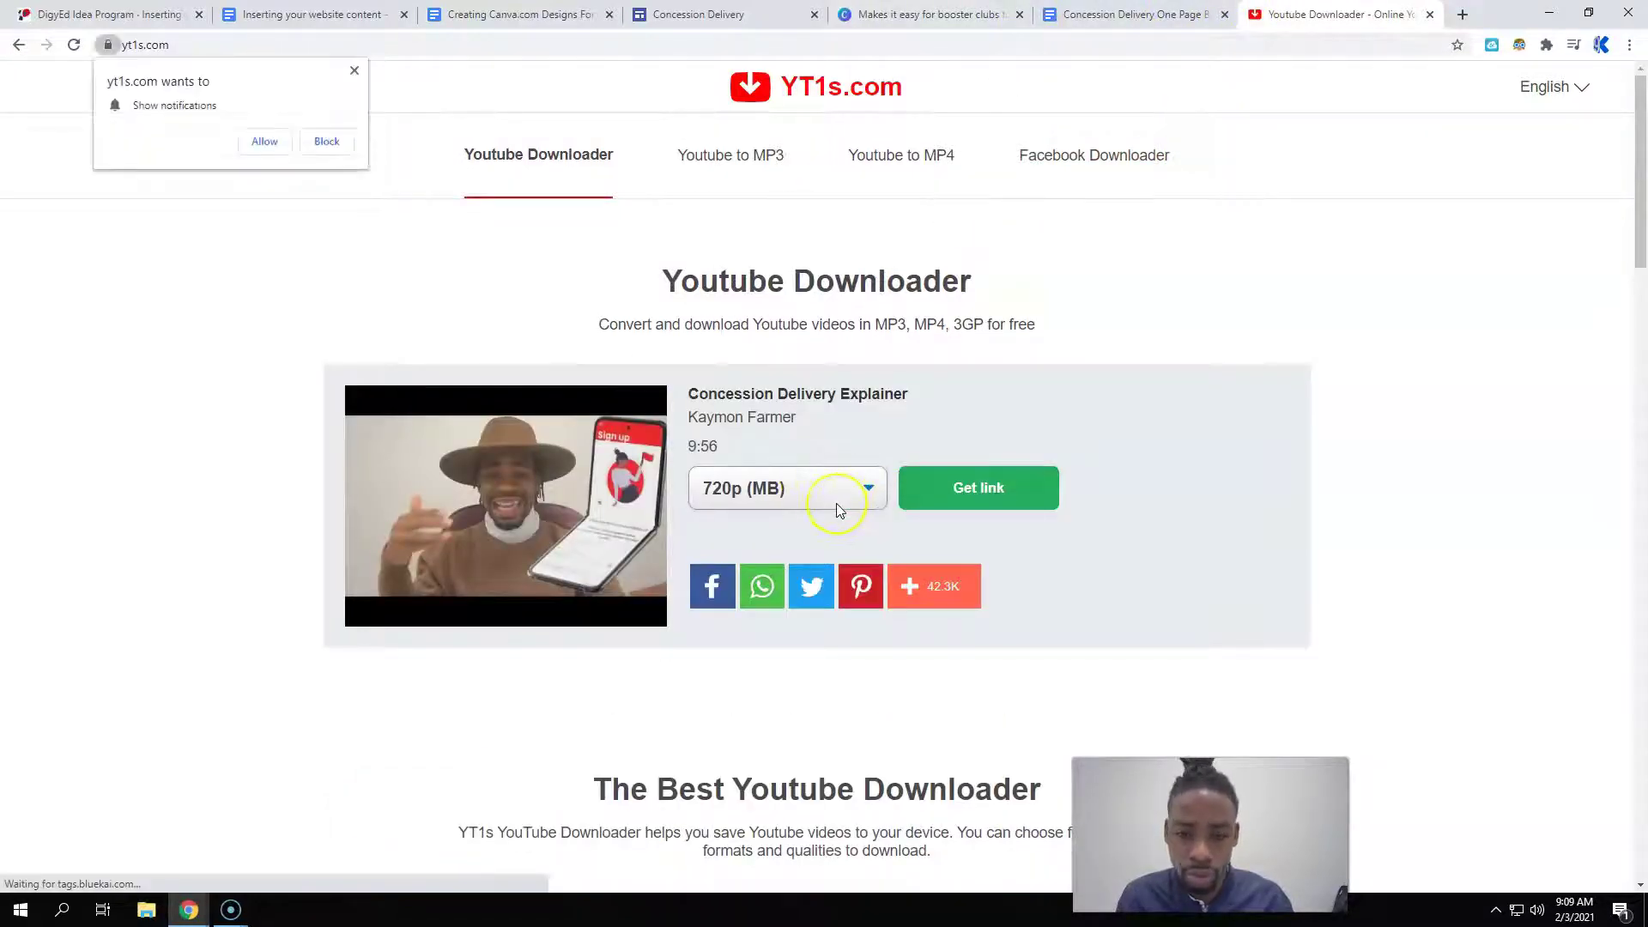
pyautogui.click(296, 142)
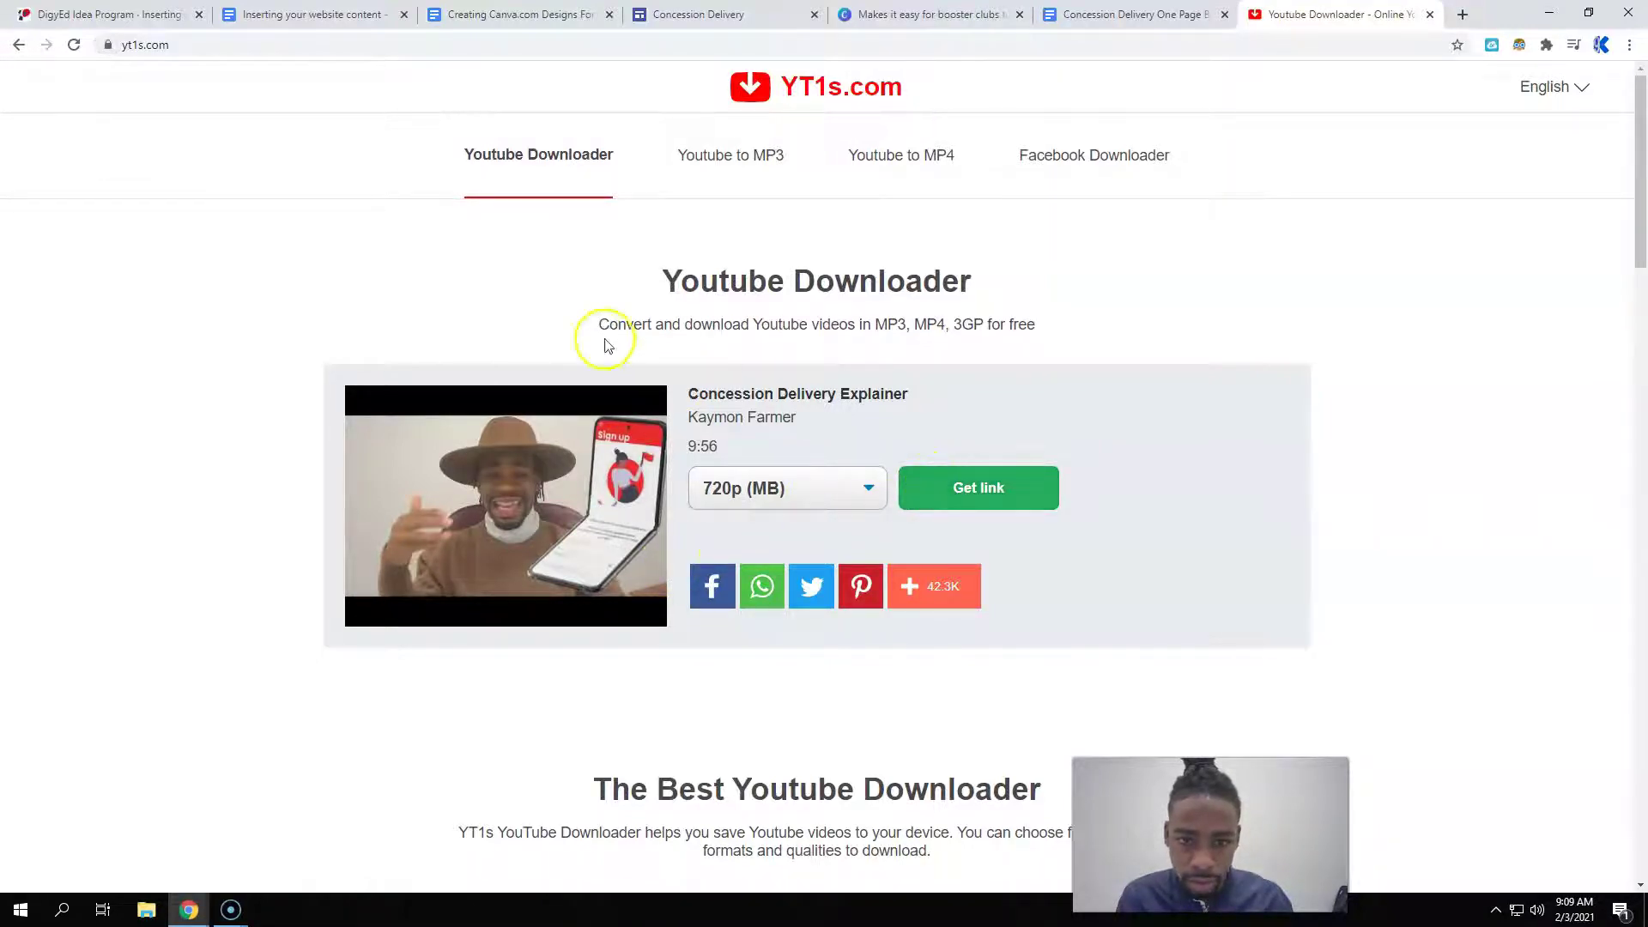
pyautogui.scroll(-2, 893, 344)
pyautogui.click(981, 317)
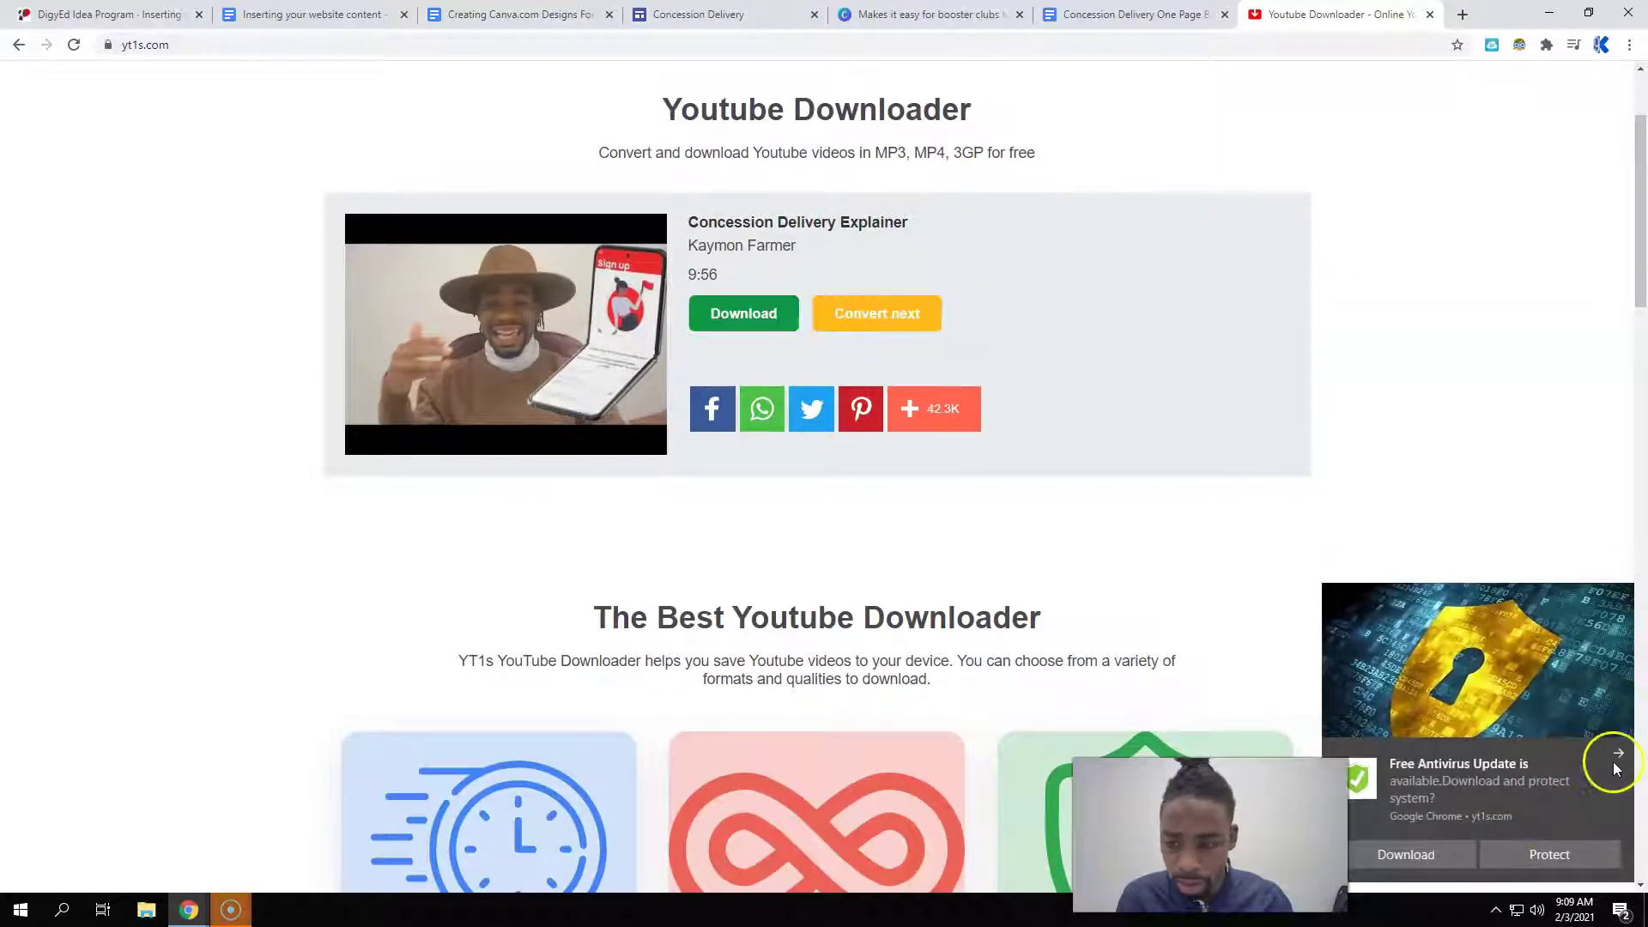
pyautogui.click(1615, 760)
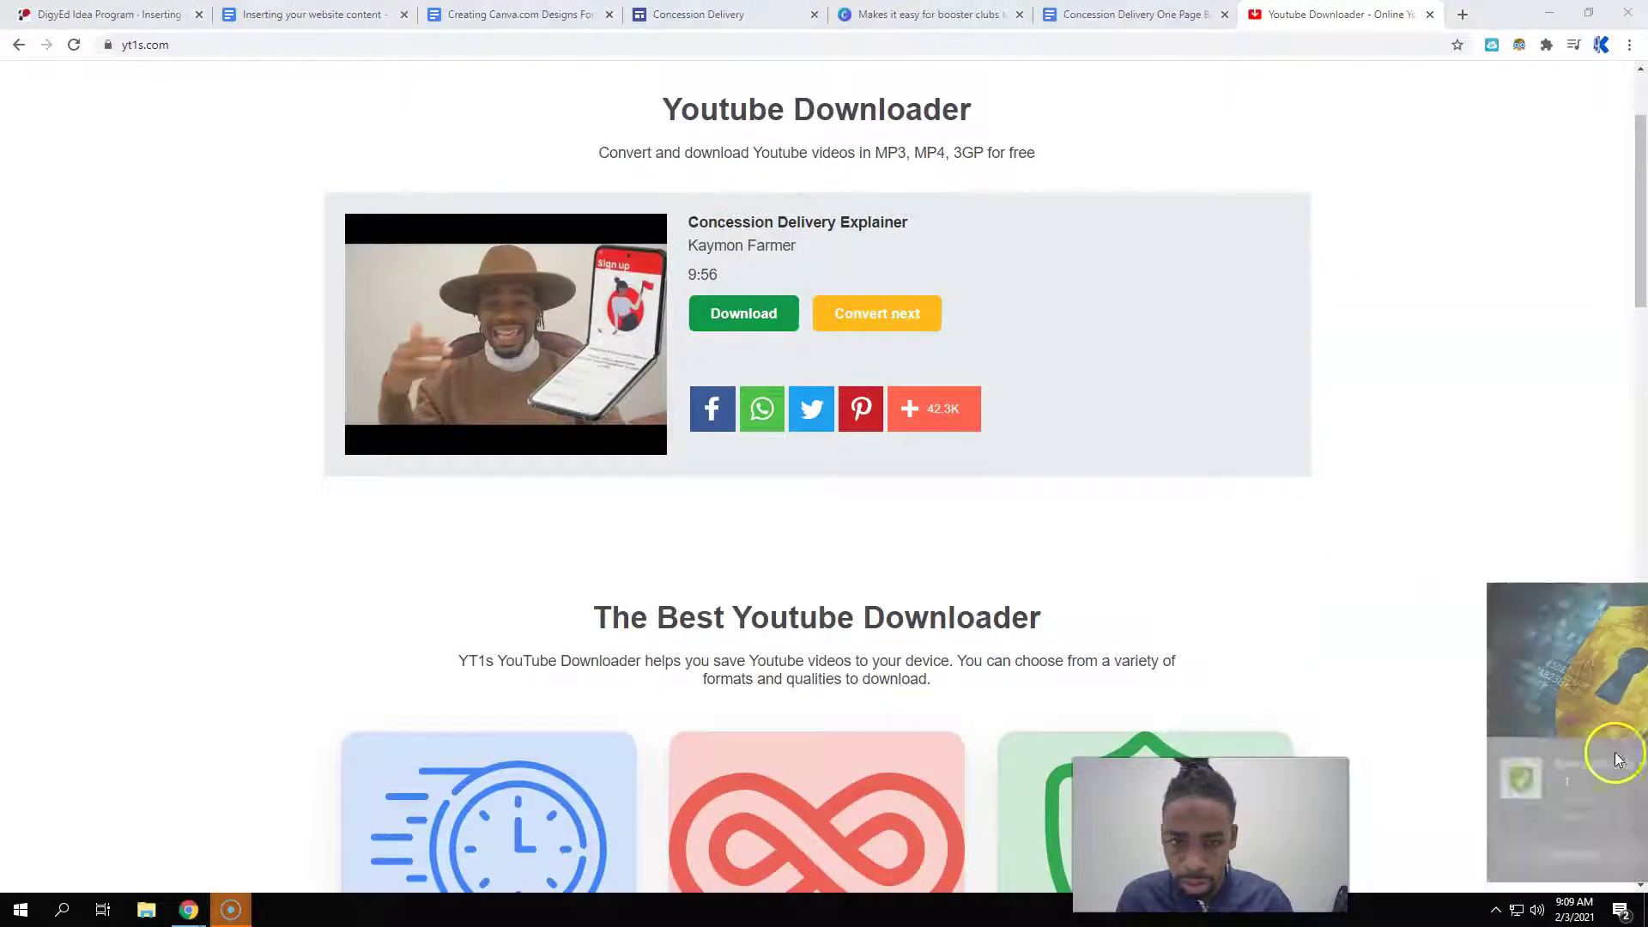
pyautogui.click(730, 319)
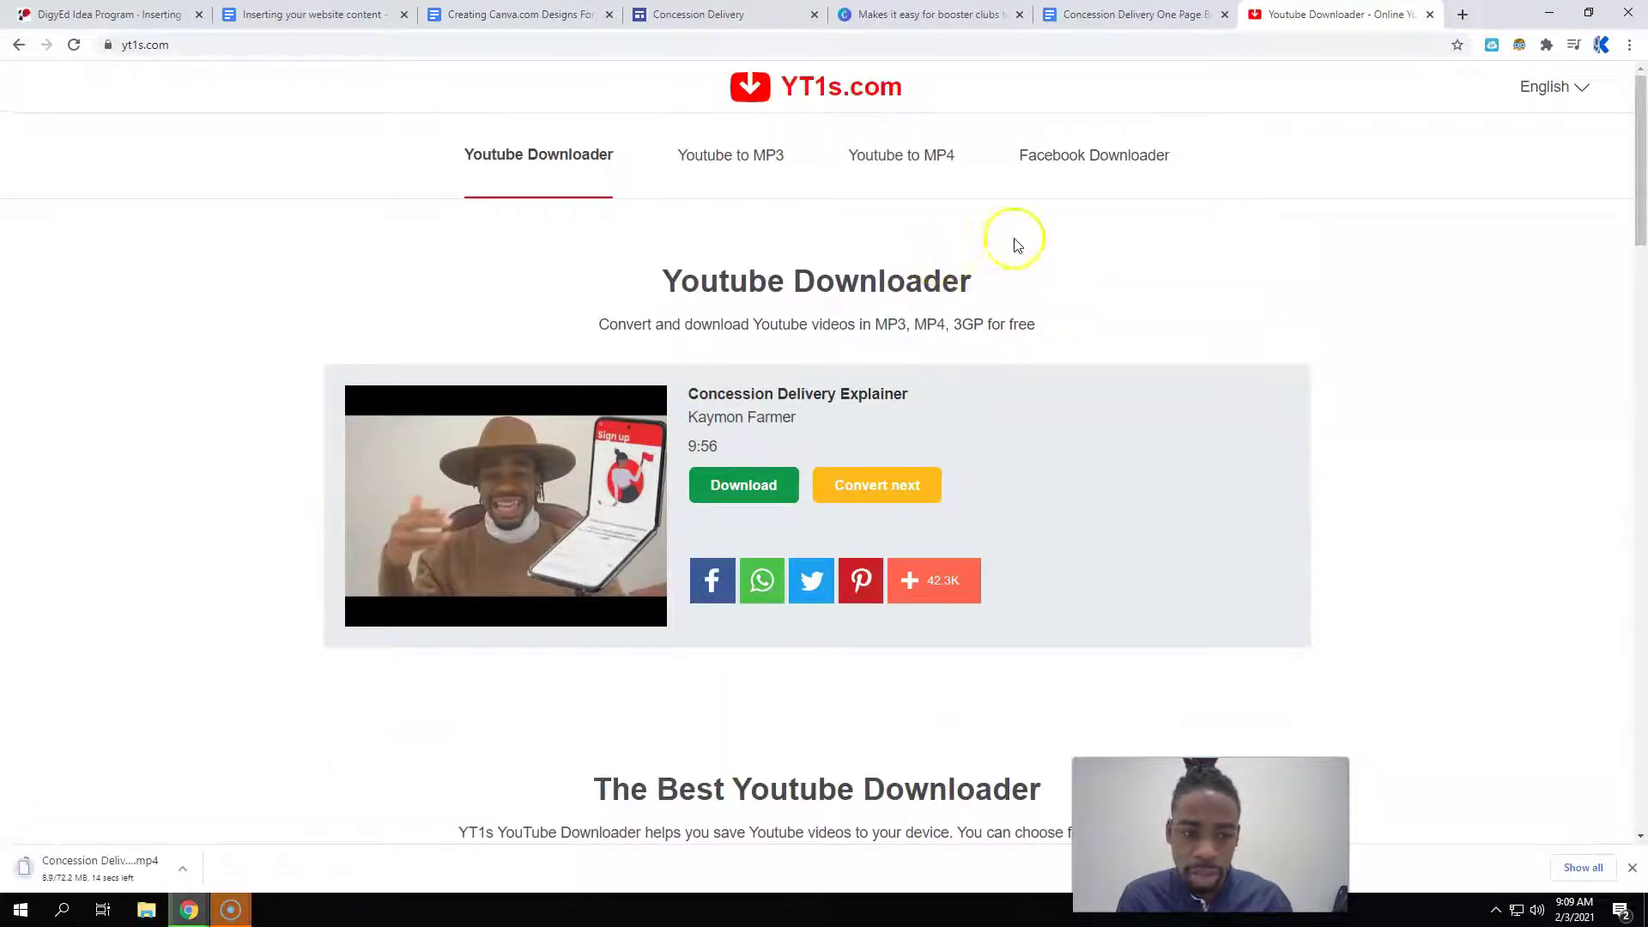
pyautogui.click(927, 14)
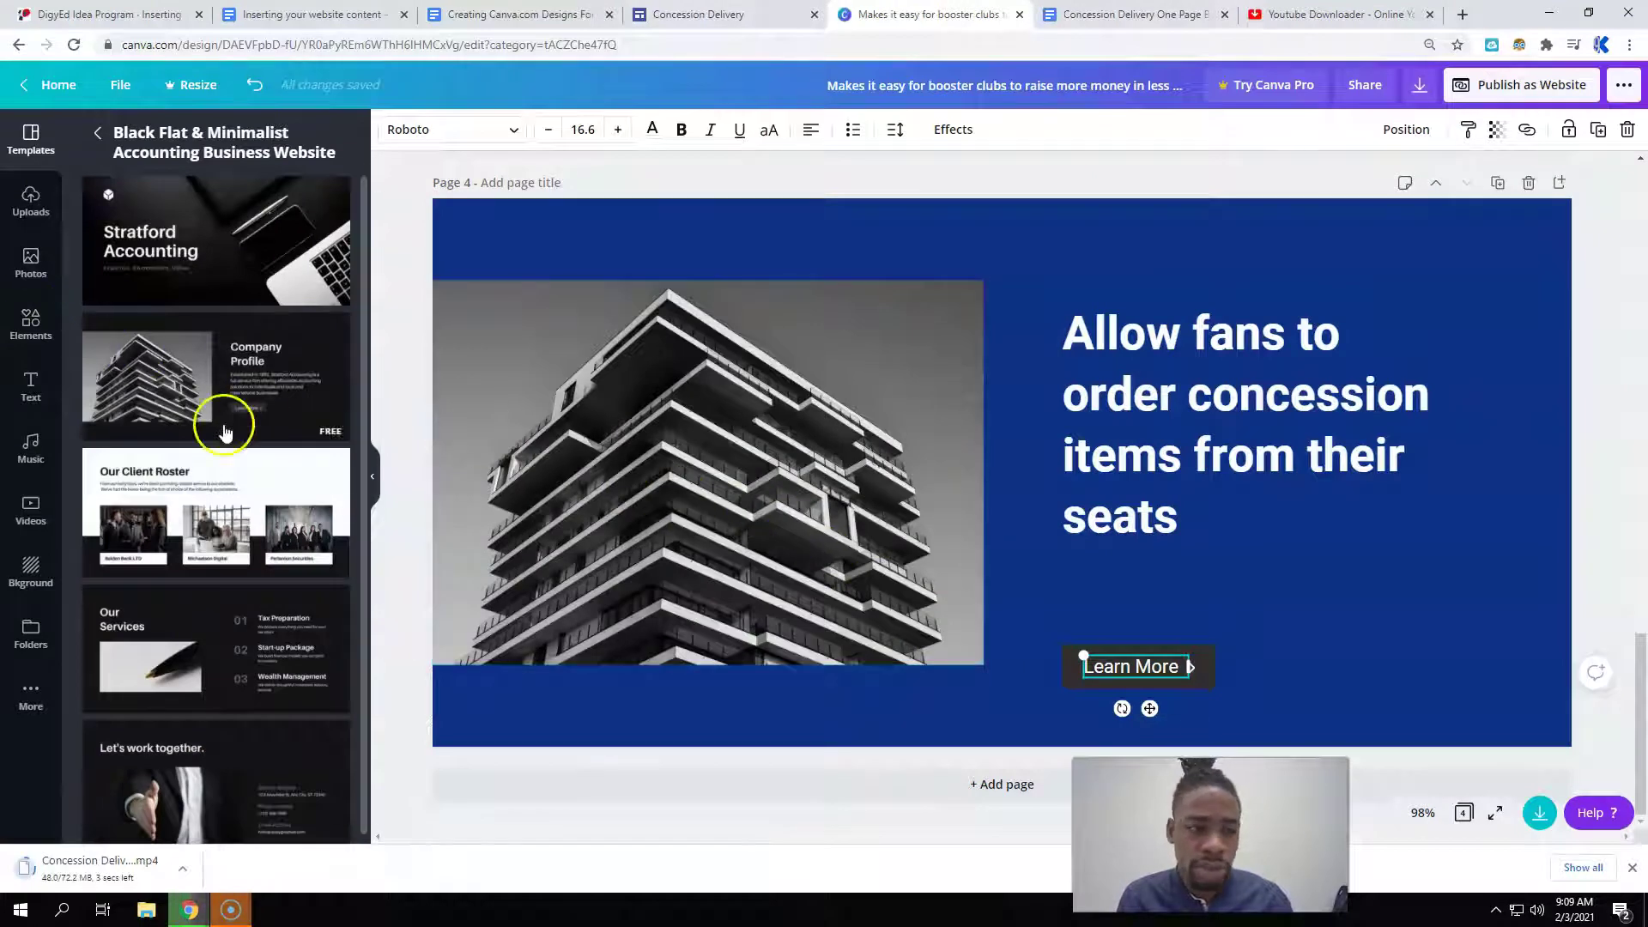
# - Add page 5 with the Let's work together layout and insert a computer-monitor frame
pyautogui.click(945, 787)
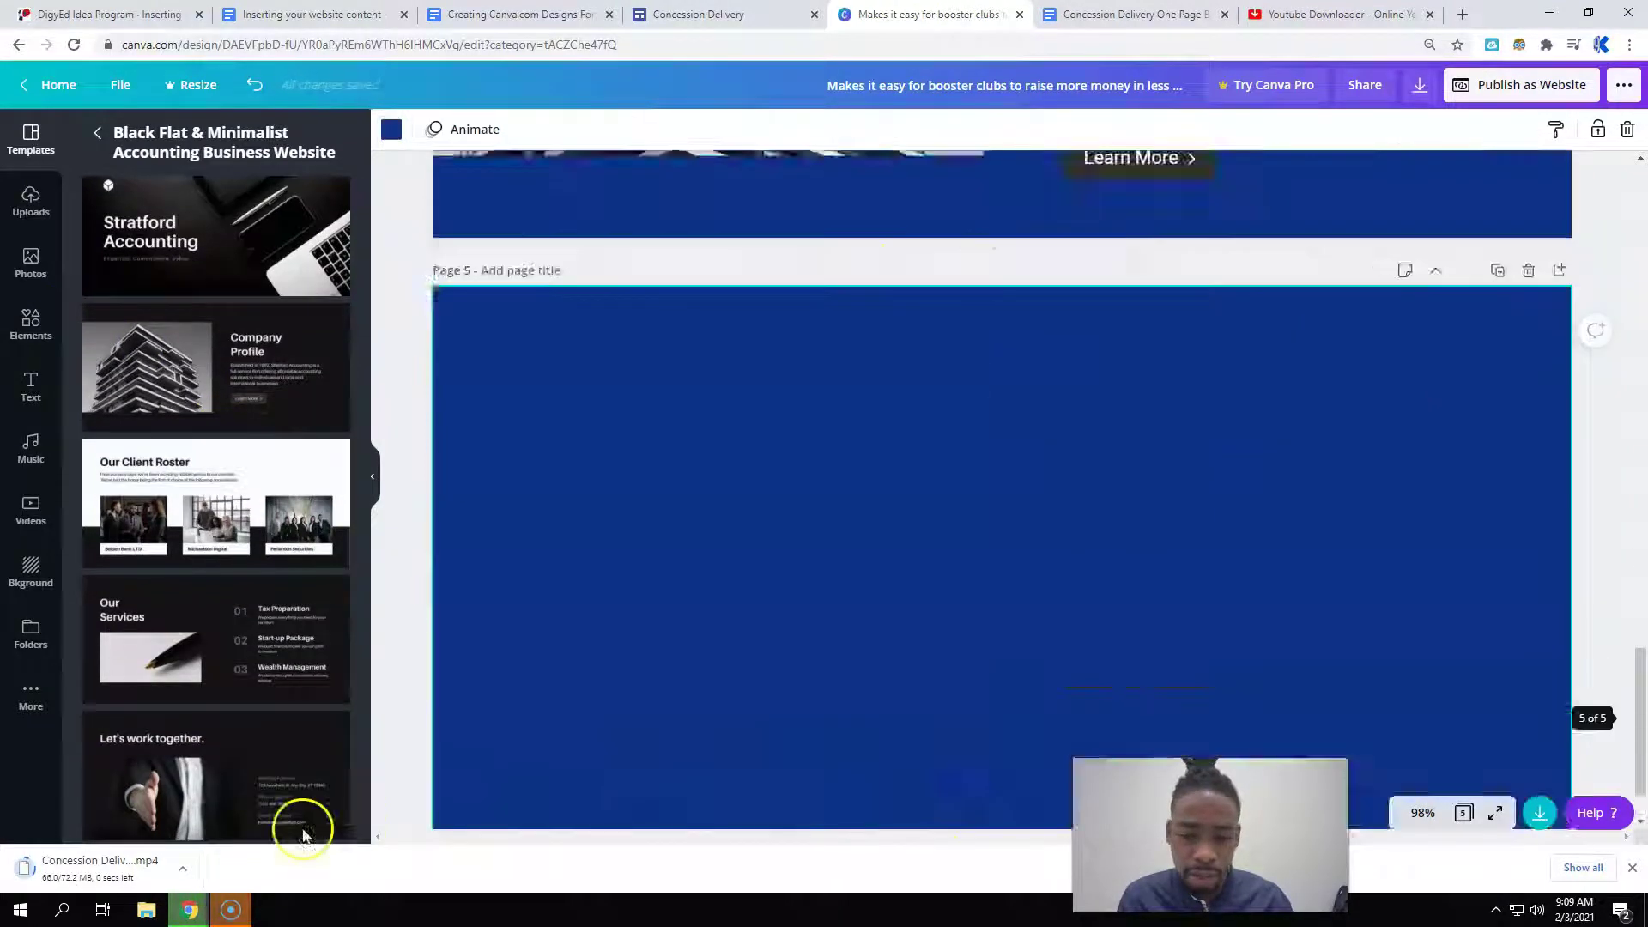
pyautogui.click(303, 832)
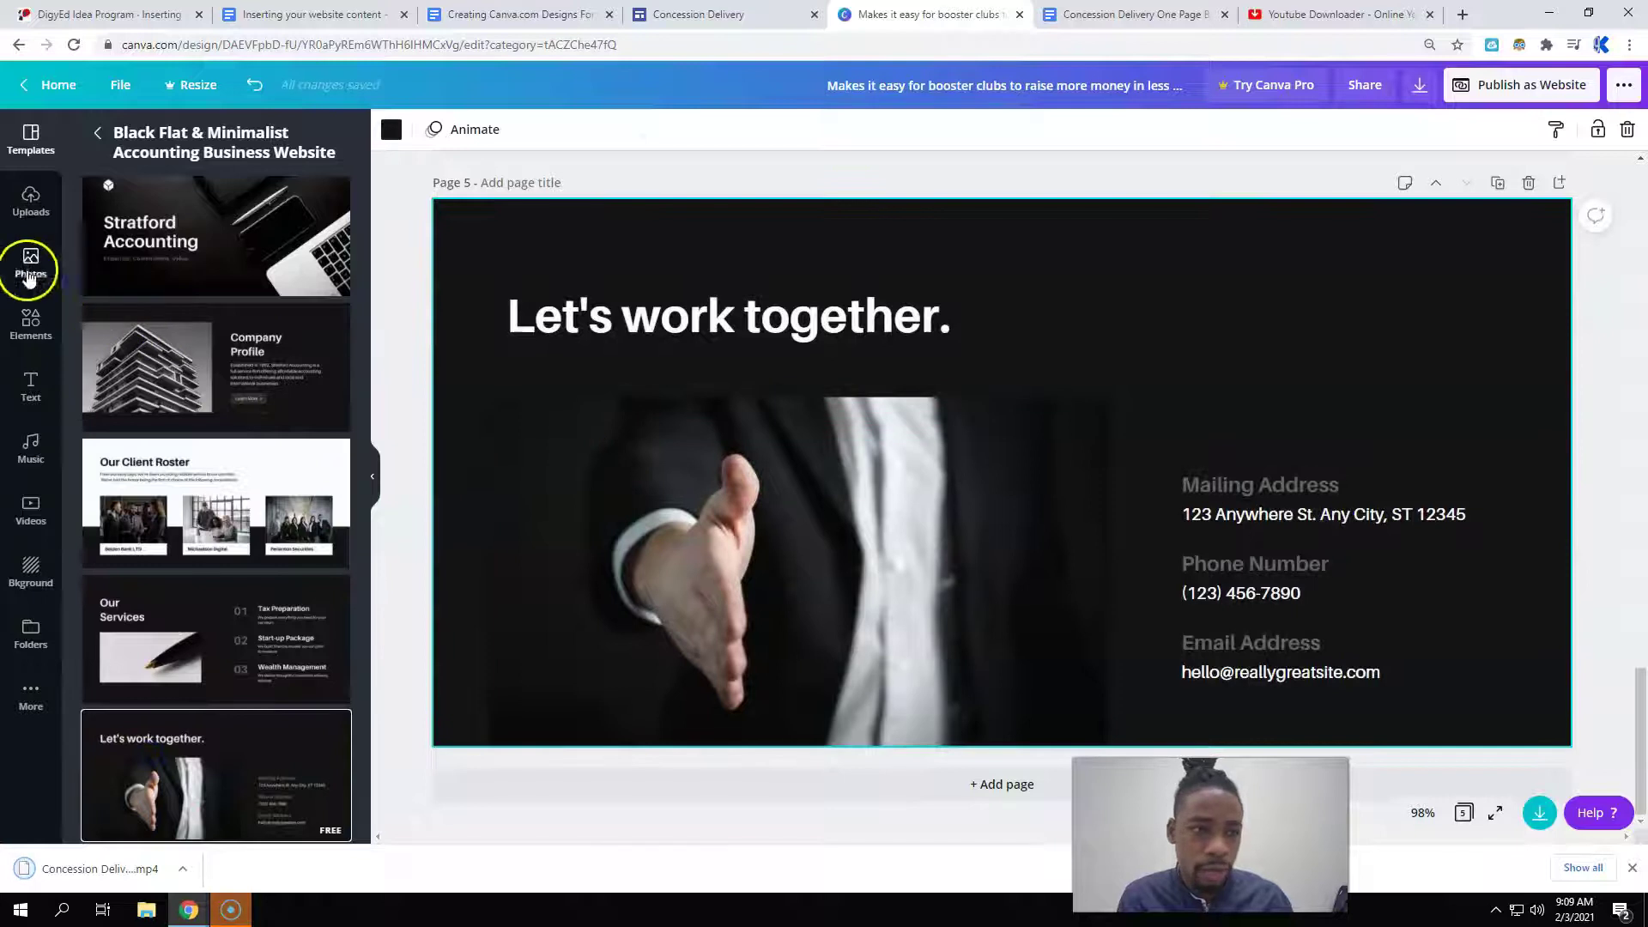
pyautogui.click(31, 324)
pyautogui.click(214, 140)
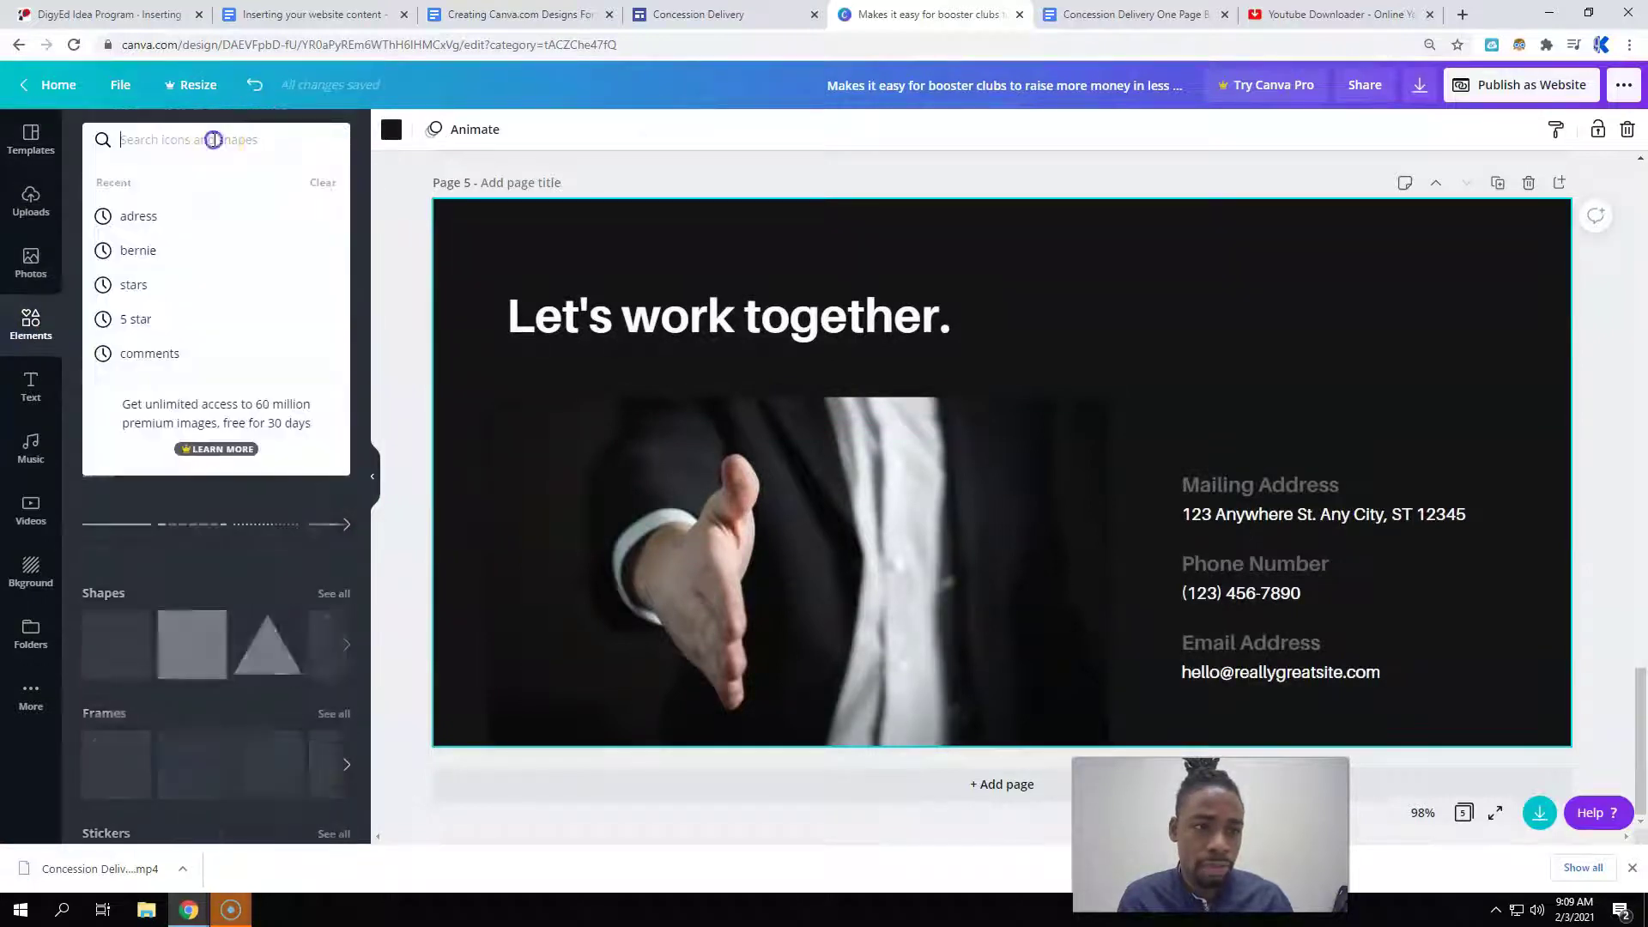
pyautogui.click(170, 702)
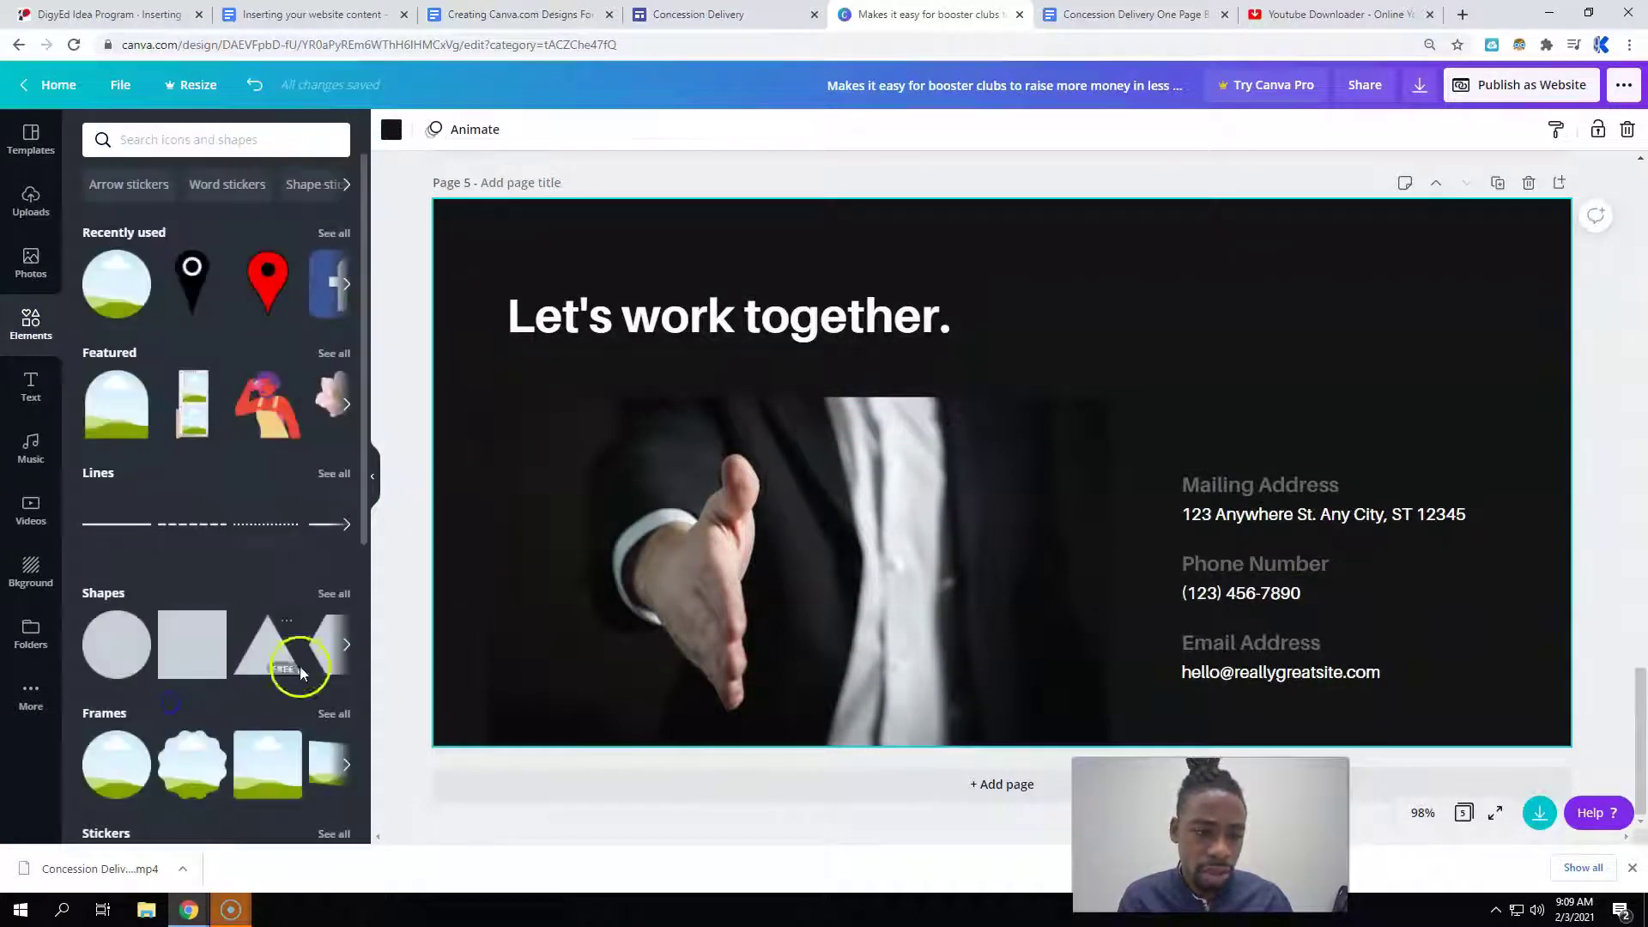
pyautogui.click(344, 715)
pyautogui.scroll(-1, 229, 449)
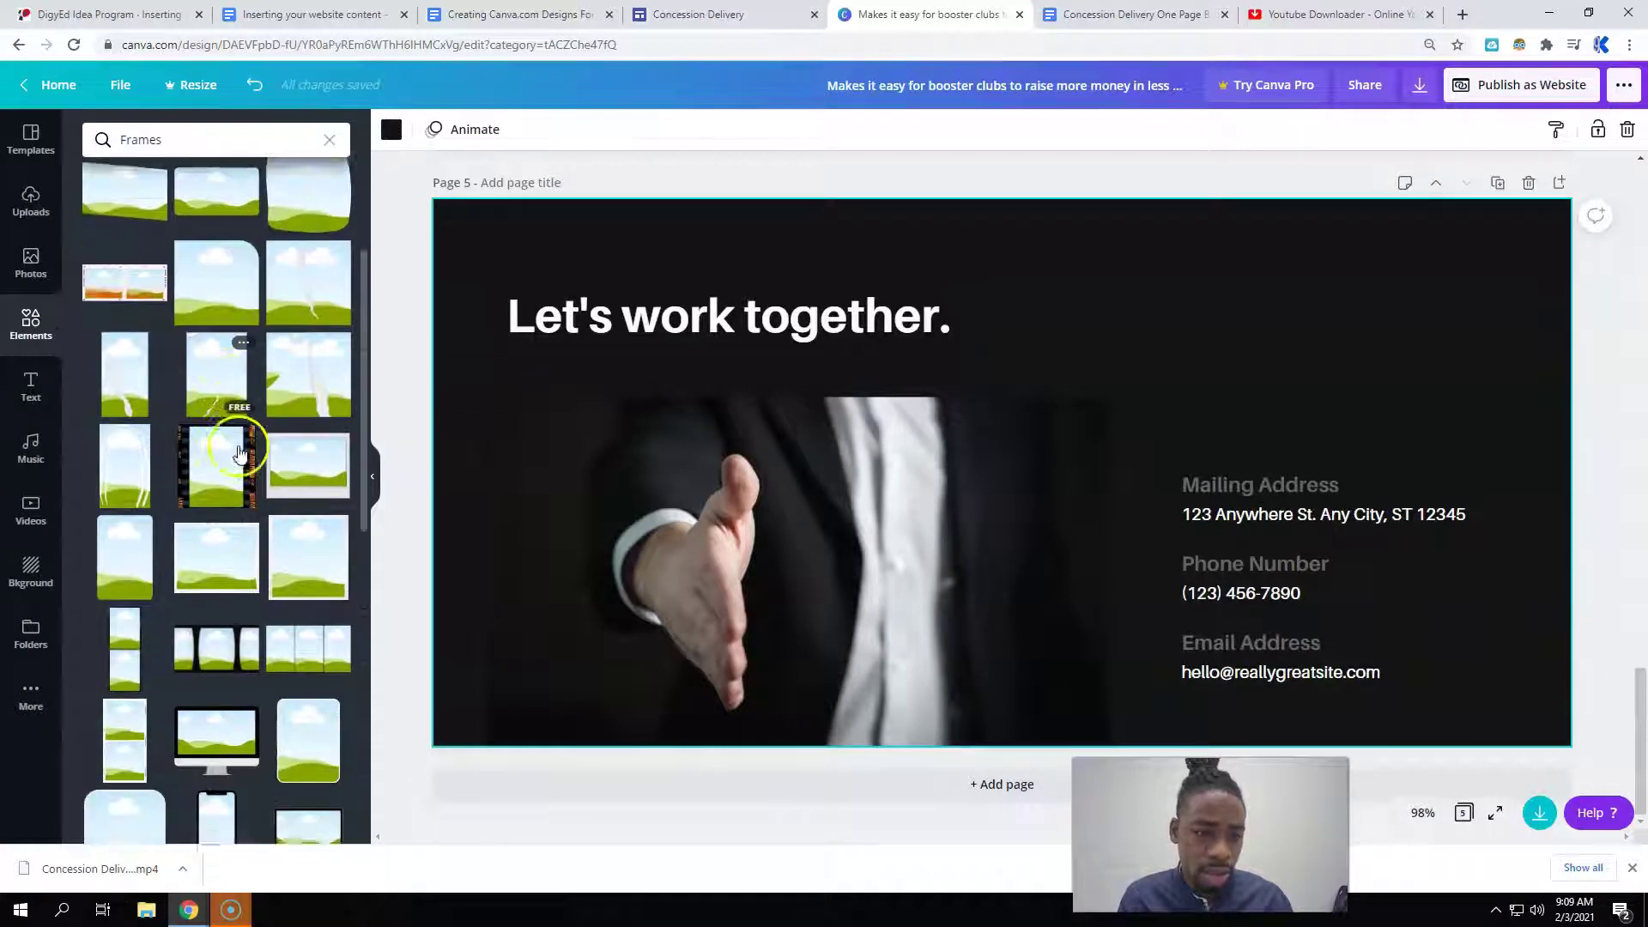
pyautogui.scroll(-3, 239, 452)
pyautogui.click(245, 473)
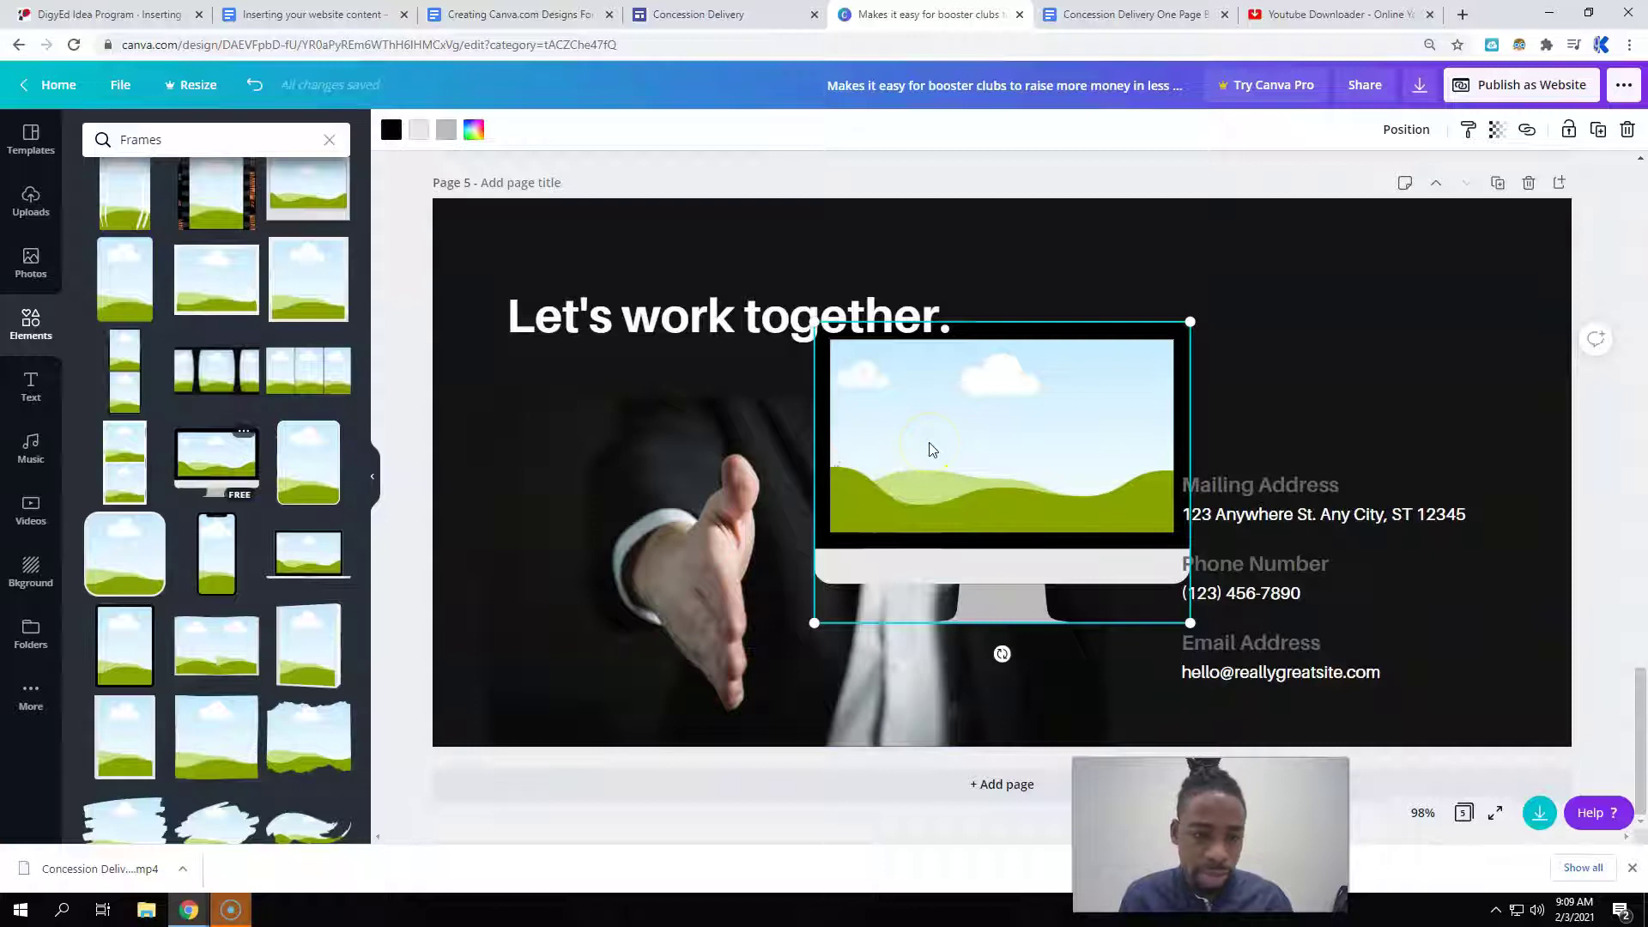
# - Place the monitor frame where the handshake photo was and enlarge it below the title
pyautogui.moveTo(1116, 404); pyautogui.dragTo(975, 466)
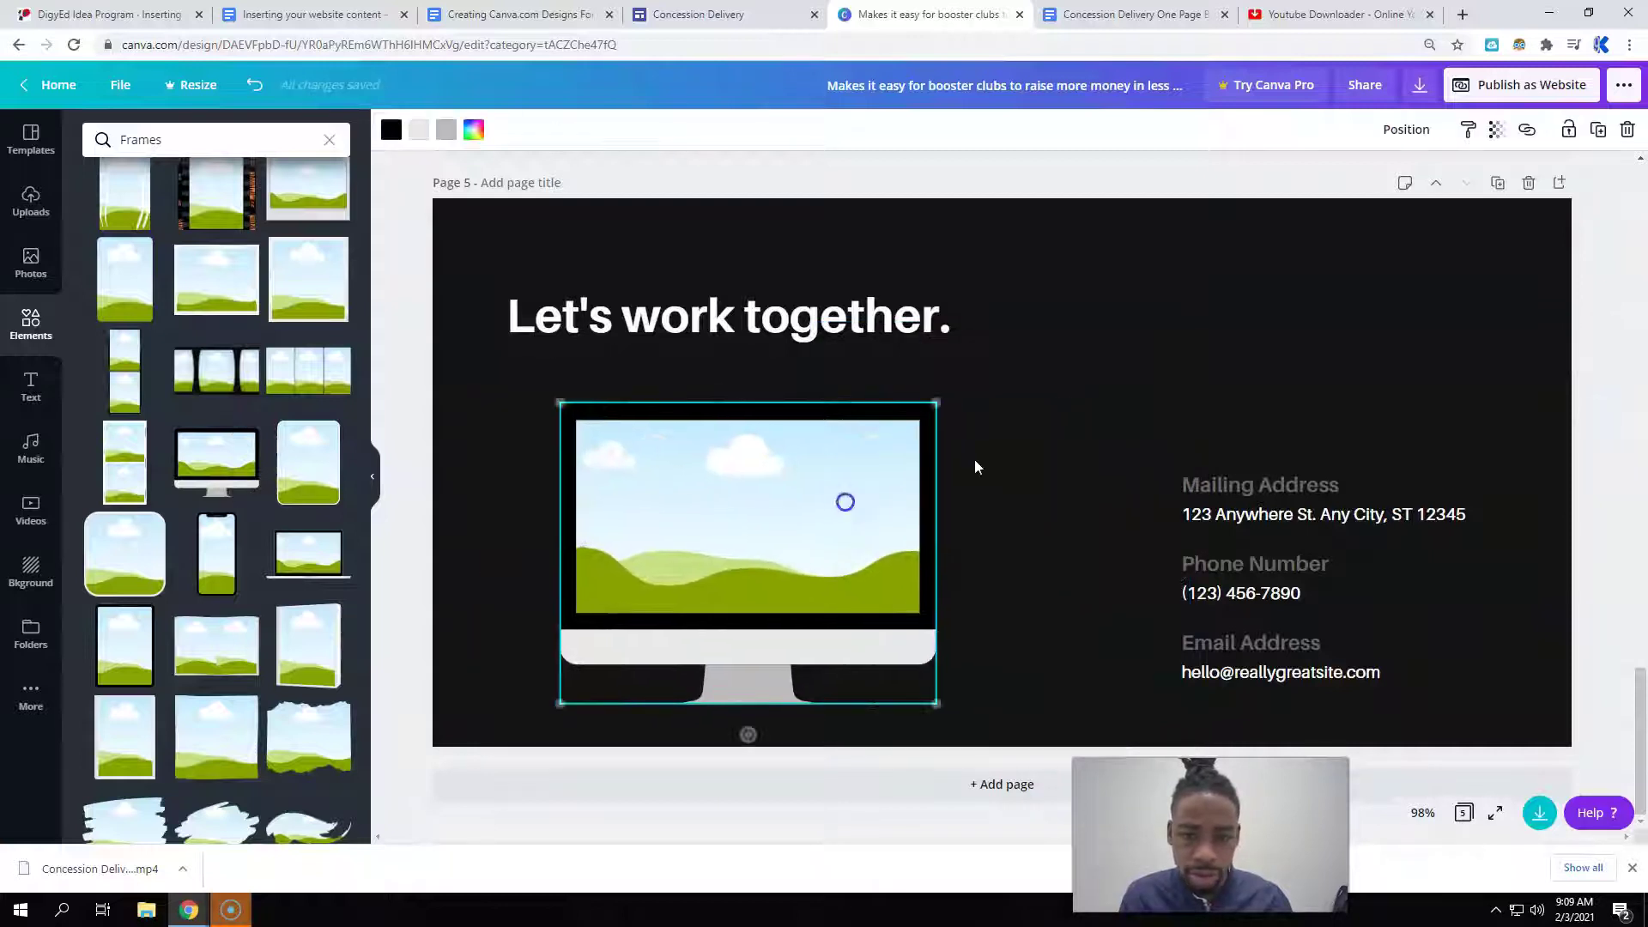
pyautogui.moveTo(935, 402); pyautogui.dragTo(1067, 301)
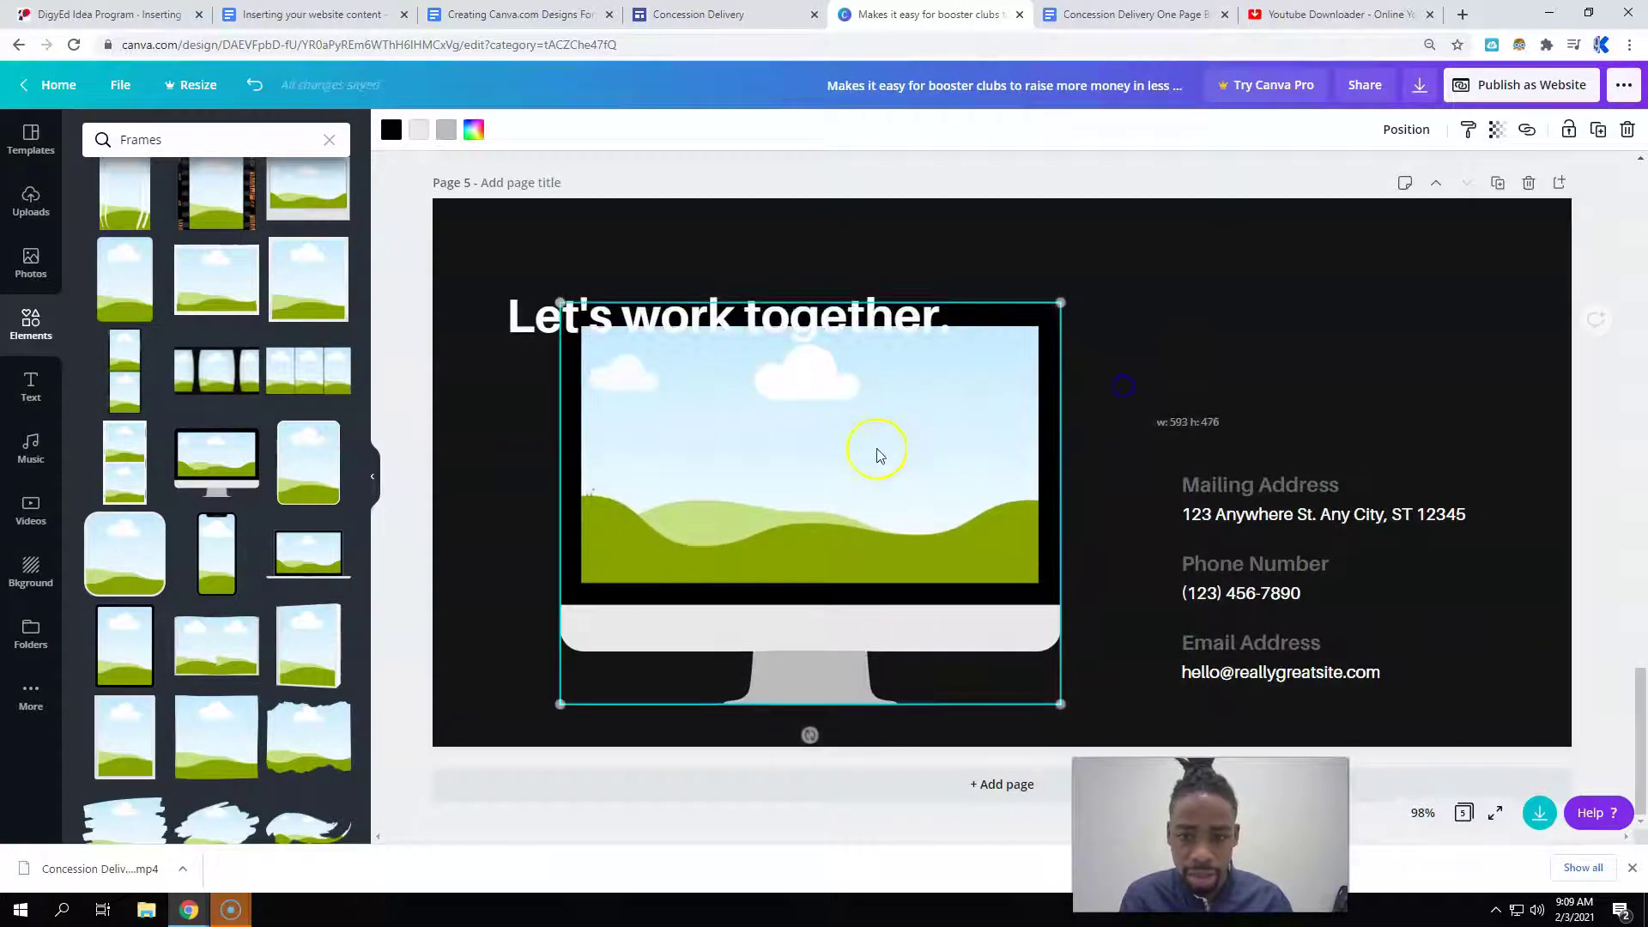
pyautogui.moveTo(875, 449); pyautogui.dragTo(861, 491)
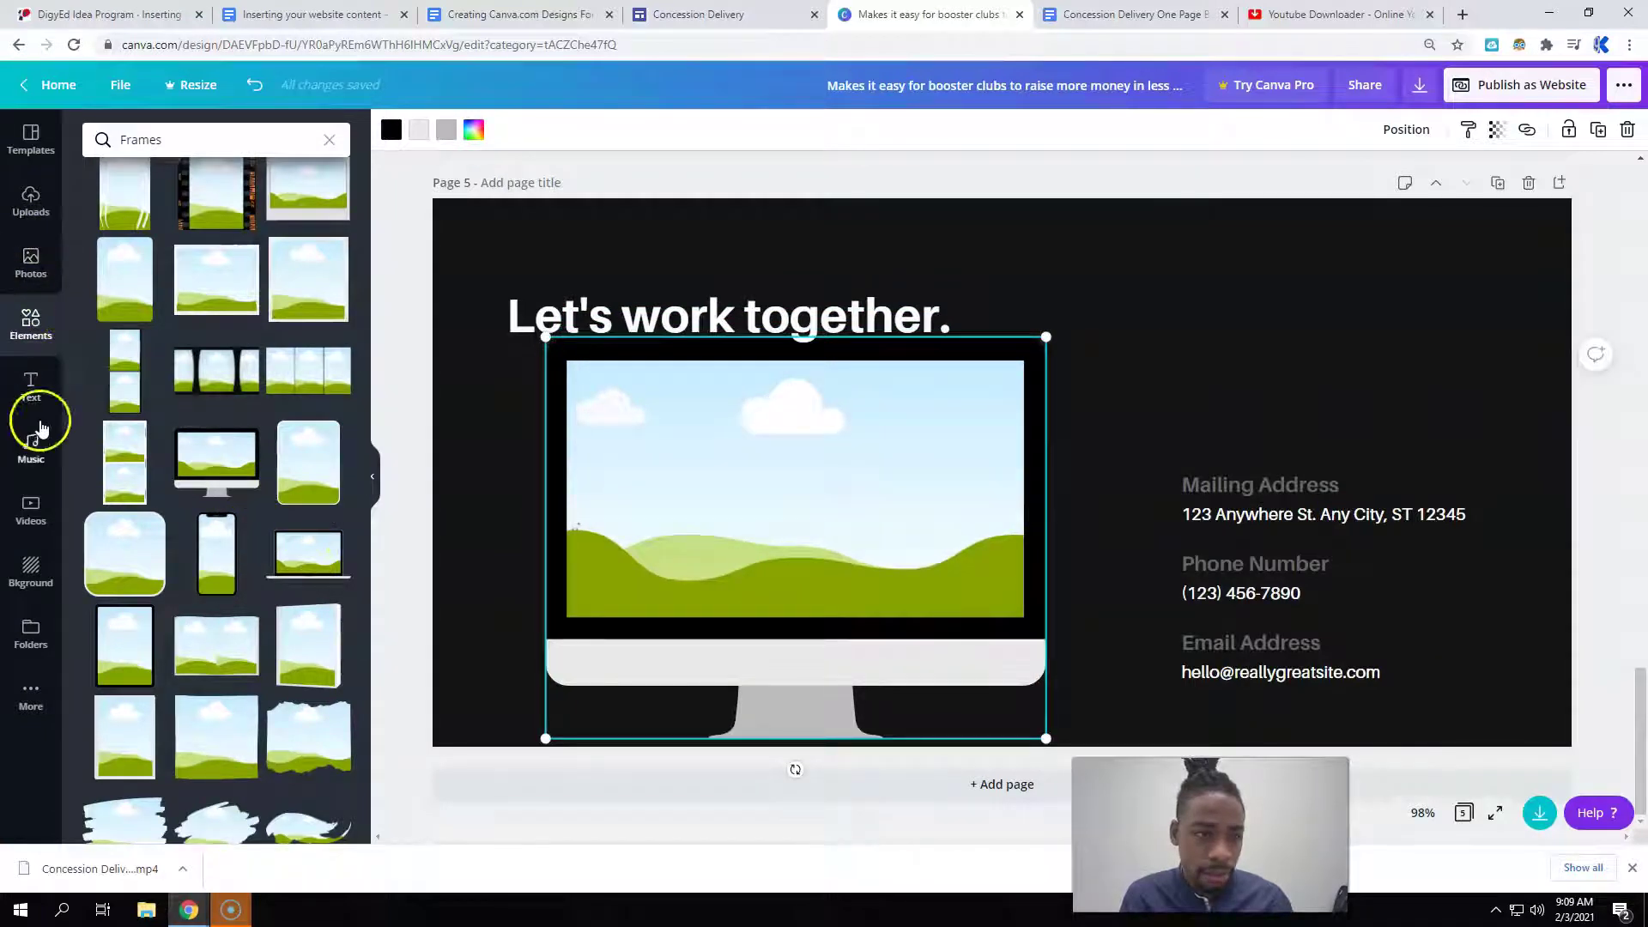
# - Drop the two-people video clip into the monitor frame and nudge the 'Let's work together.' heading up
pyautogui.click(14, 523)
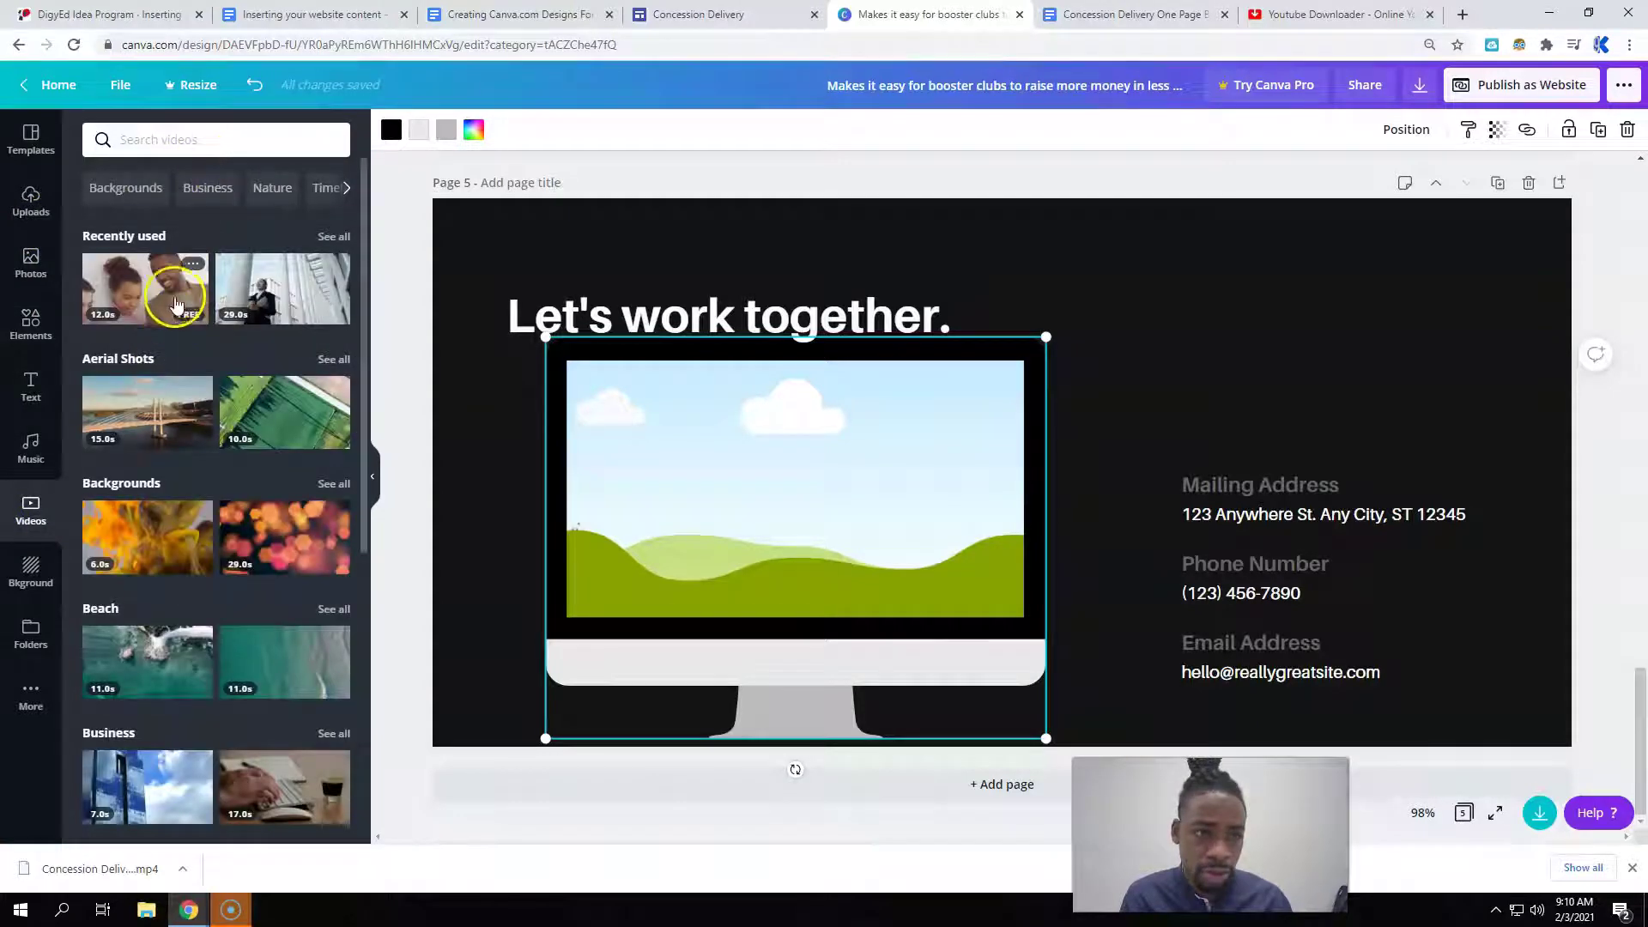
pyautogui.moveTo(169, 288); pyautogui.dragTo(629, 449)
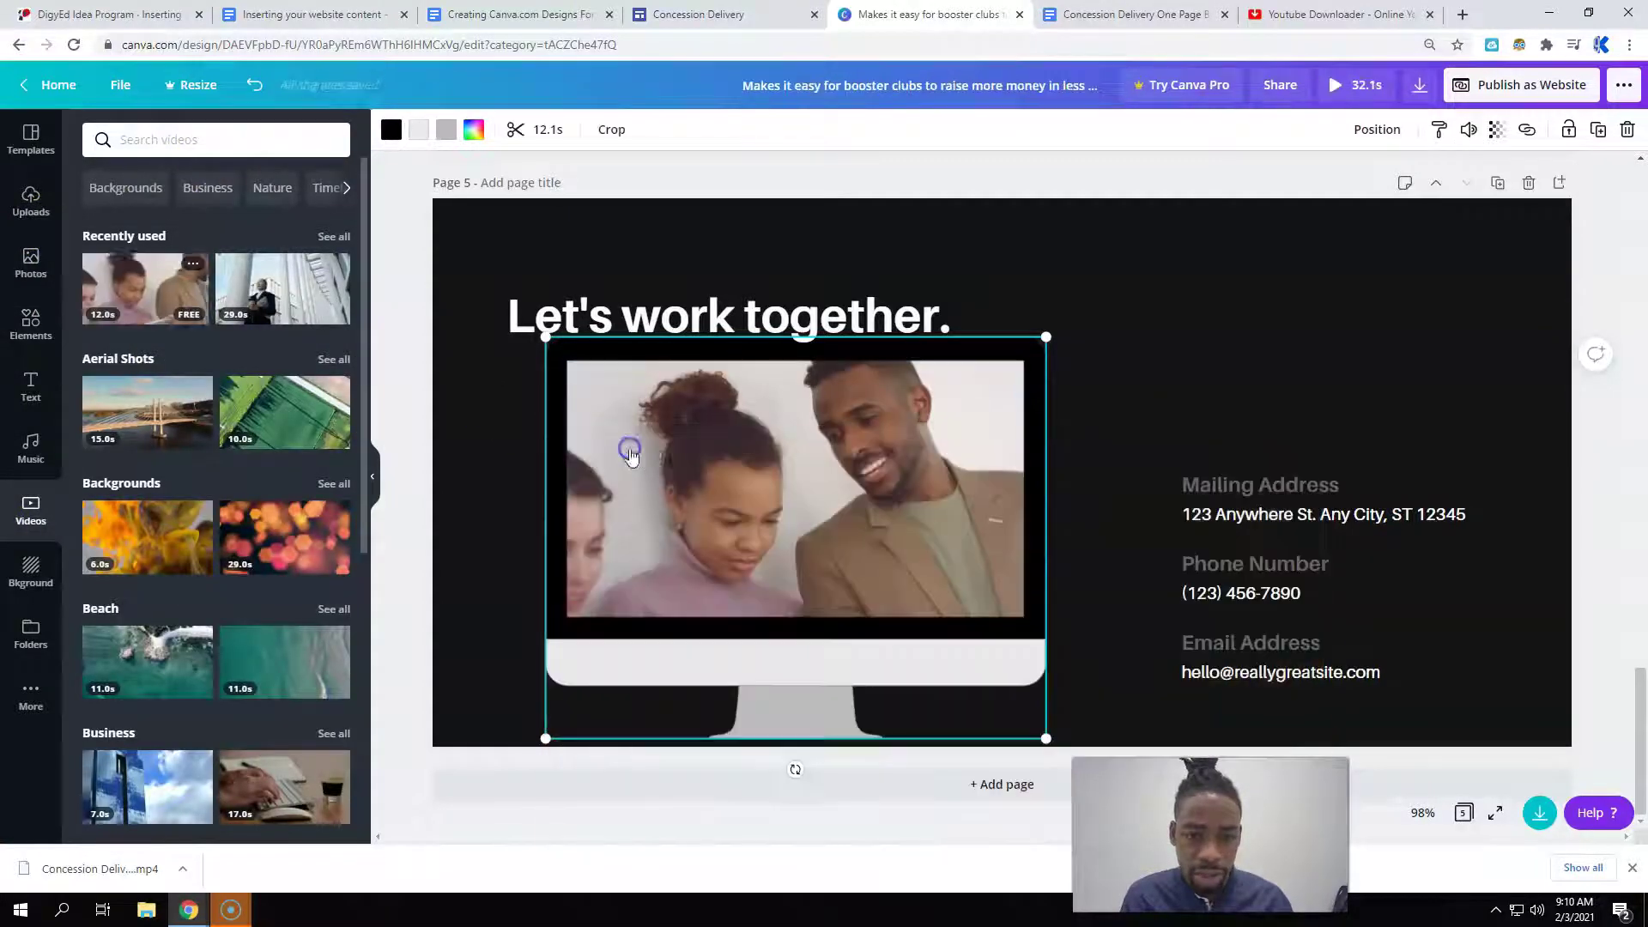
pyautogui.click(1134, 366)
pyautogui.moveTo(738, 321); pyautogui.dragTo(741, 296)
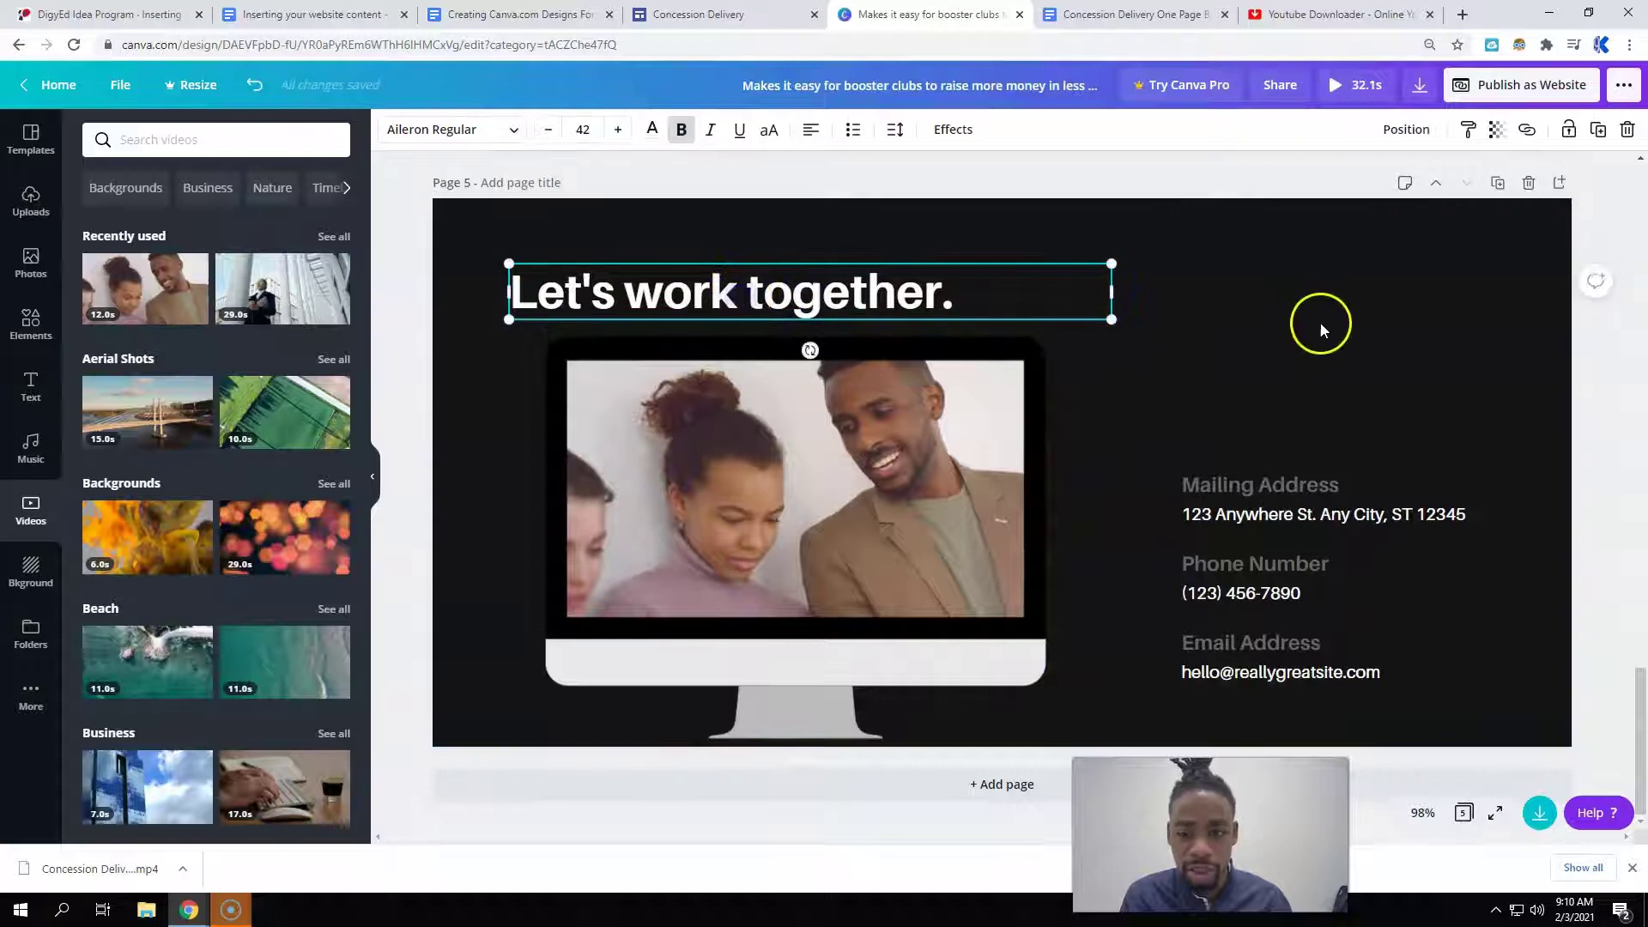
pyautogui.click(1337, 248)
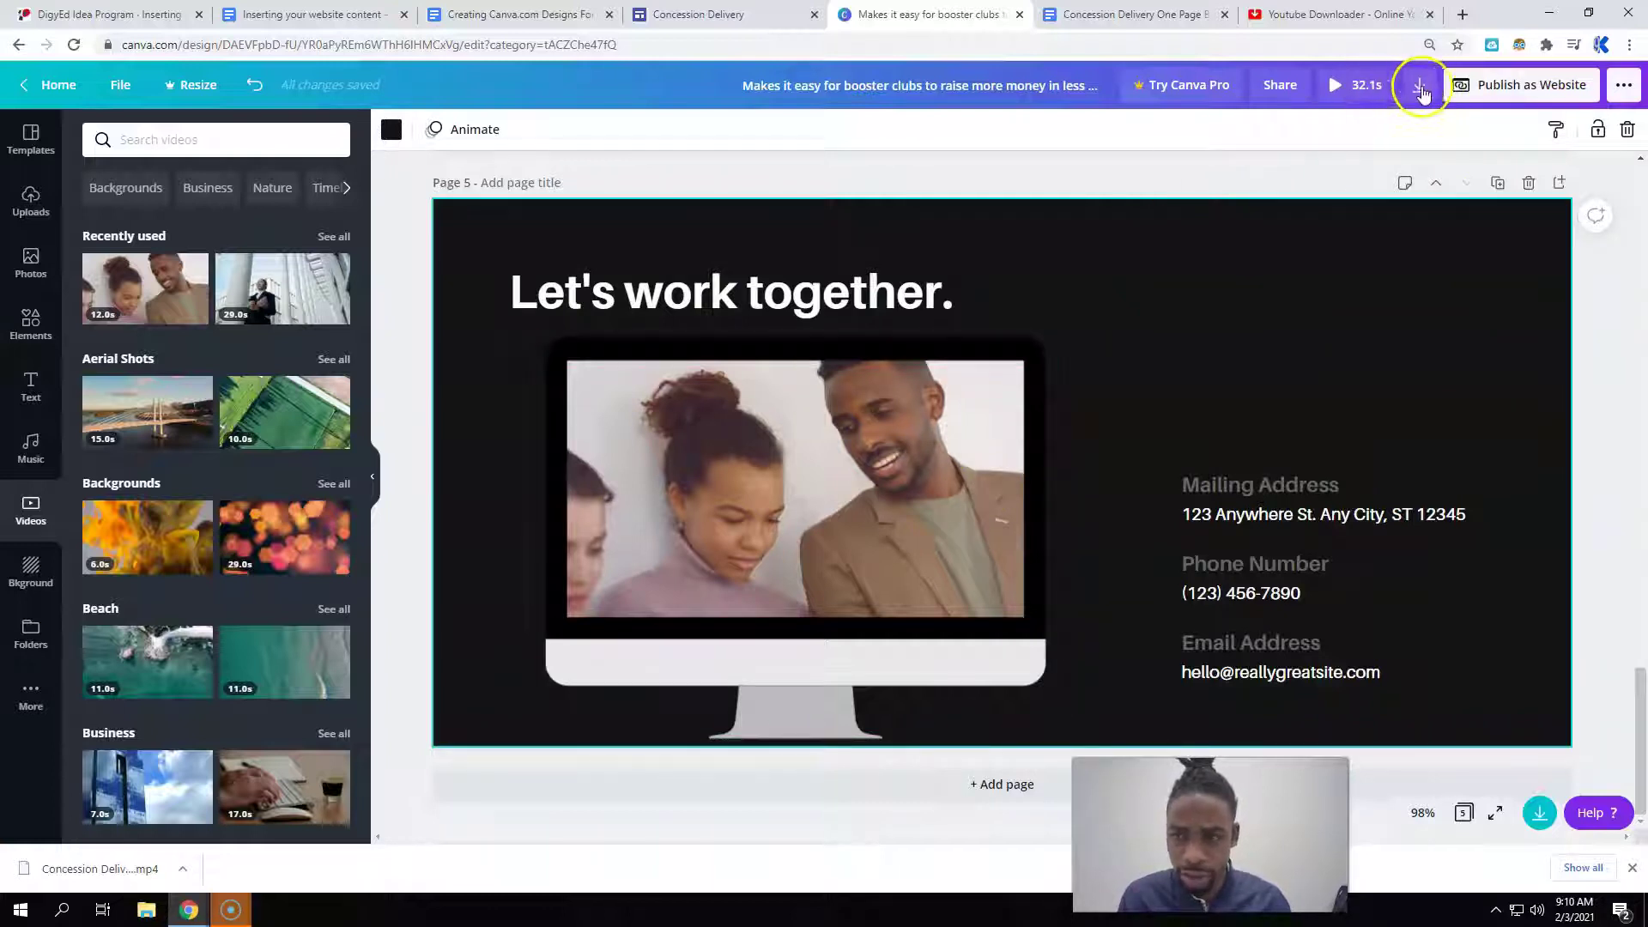
# - Look through the Download panel's file formats, then close it with MP4 Video still selected
pyautogui.click(1425, 194)
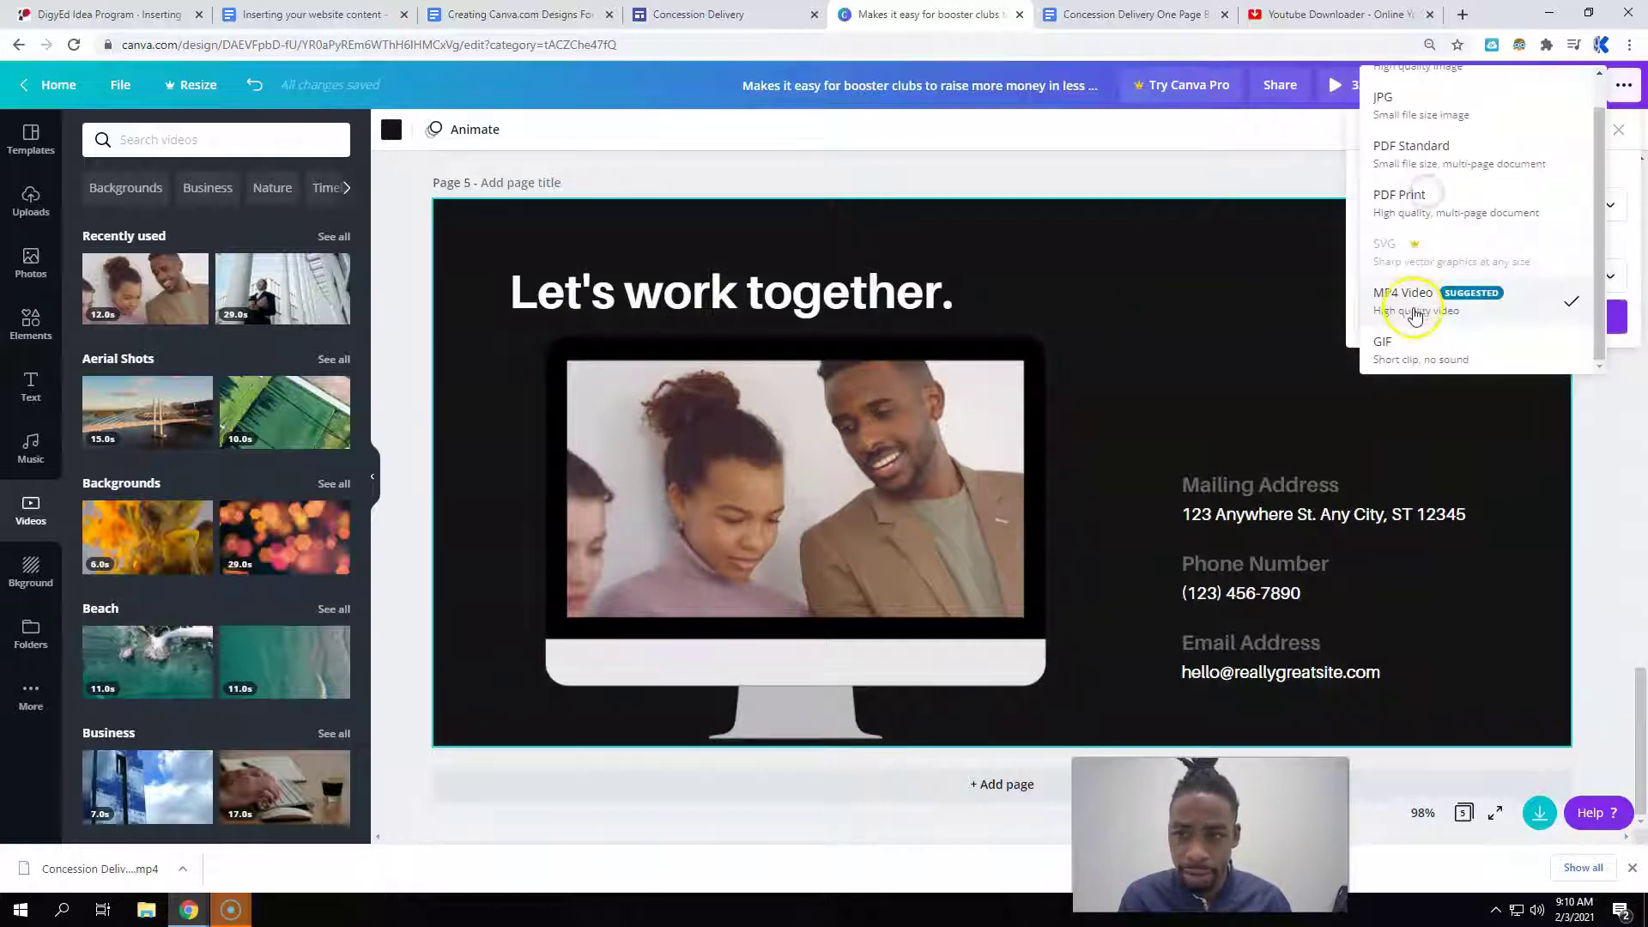
pyautogui.click(1284, 166)
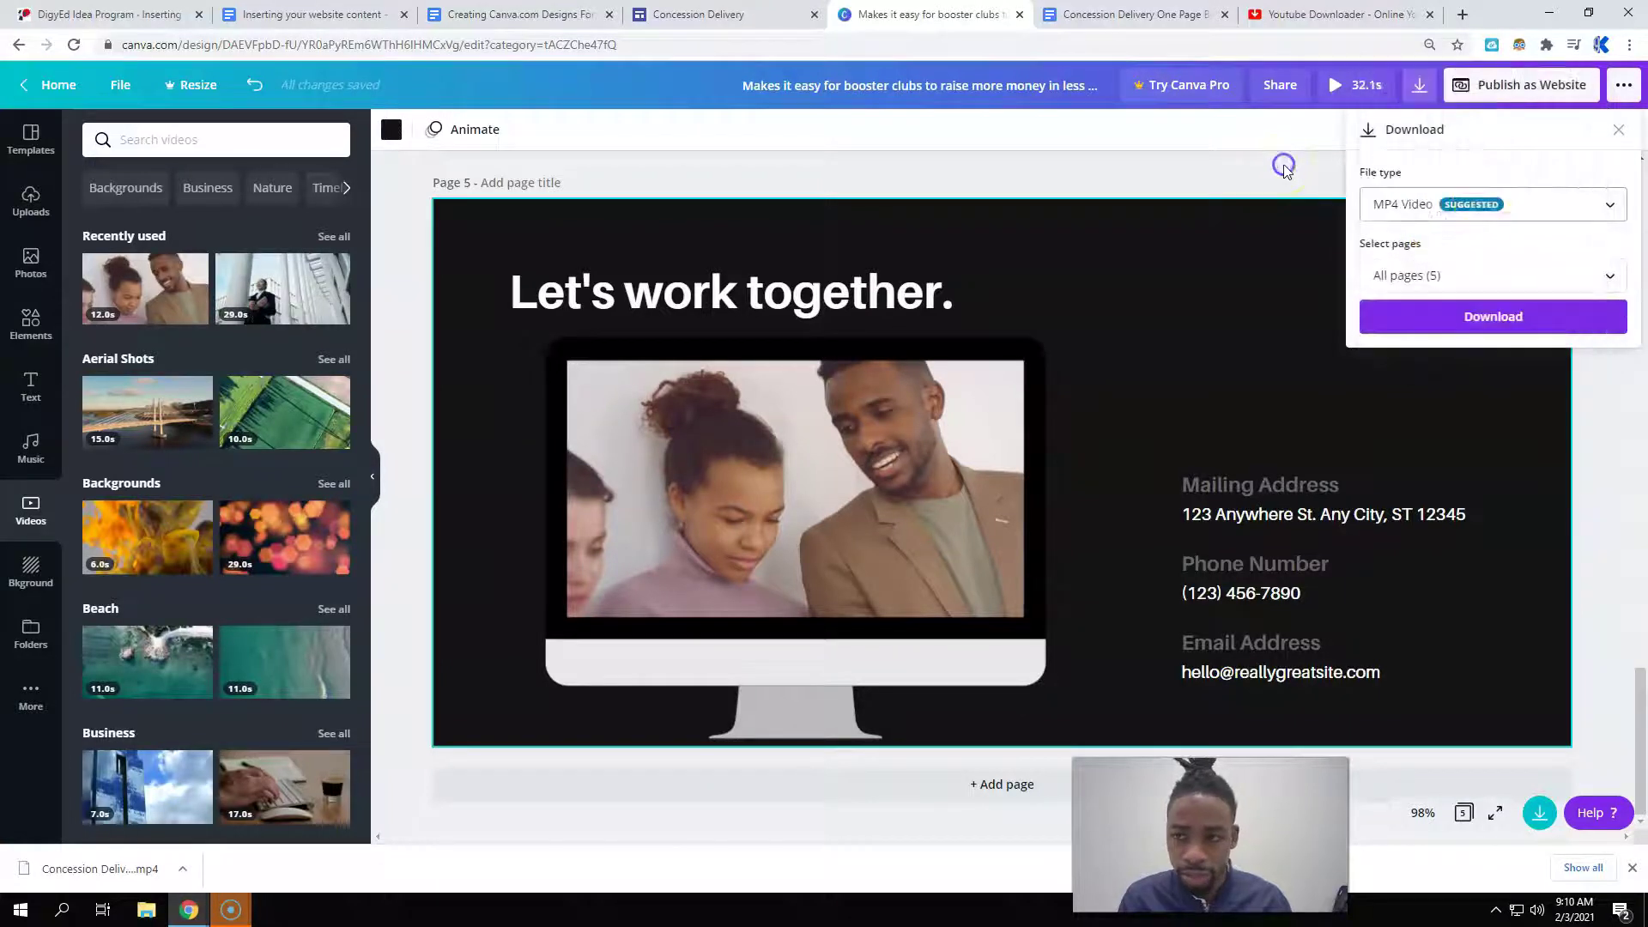
pyautogui.click(1477, 214)
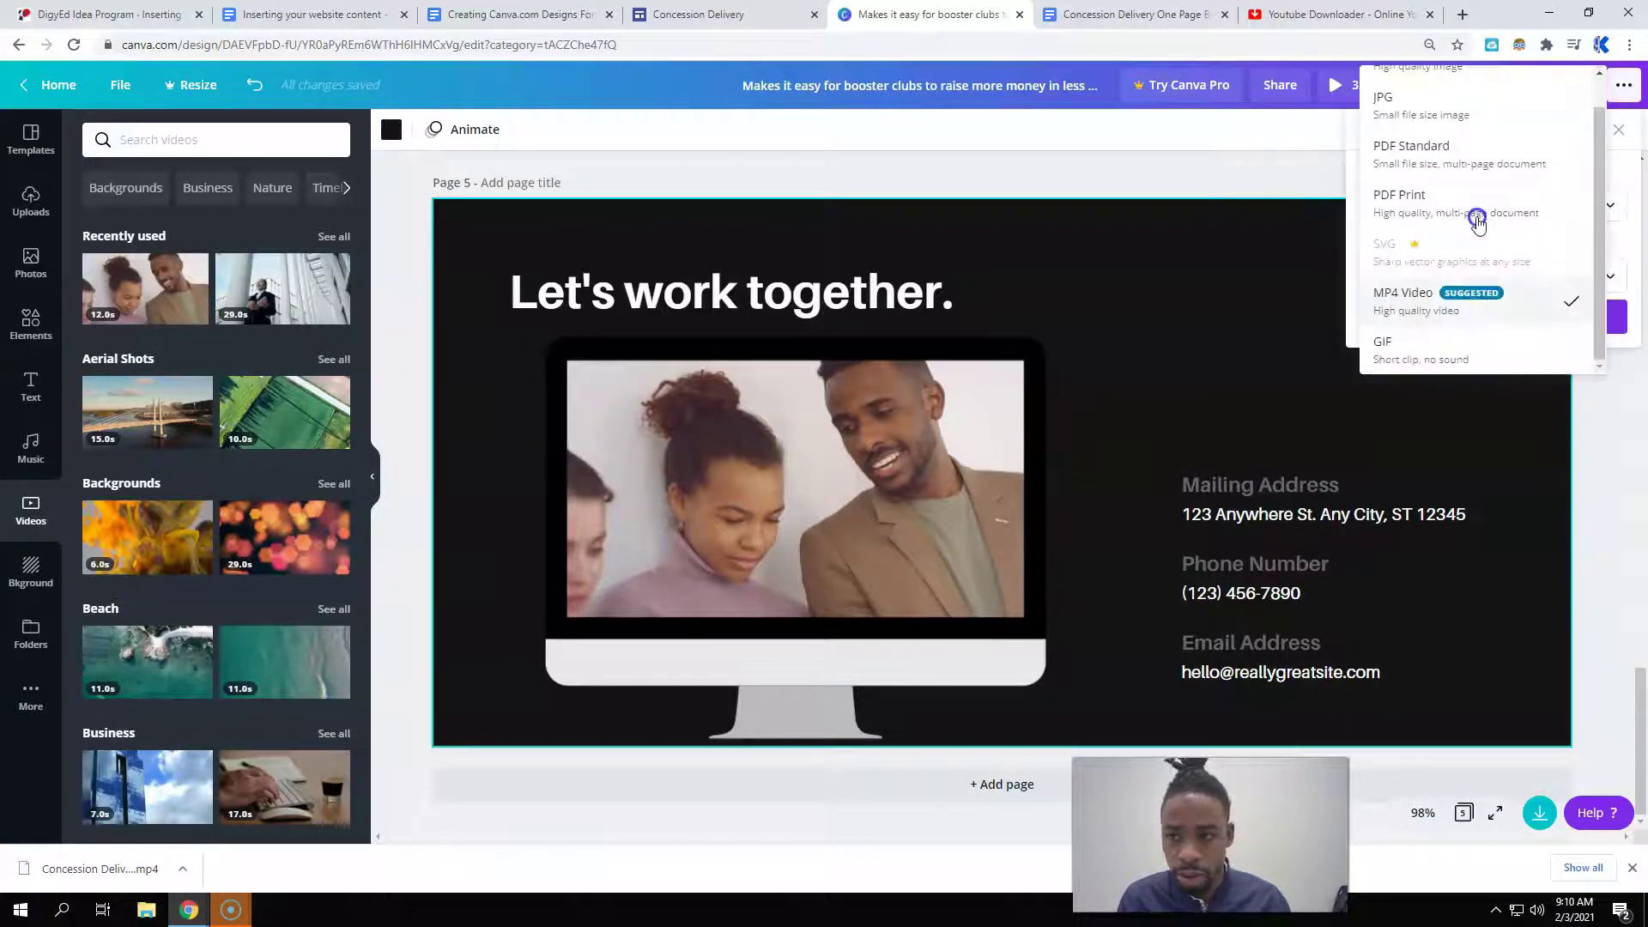
pyautogui.click(1122, 184)
pyautogui.scroll(2, 1004, 378)
pyautogui.scroll(3, 1005, 375)
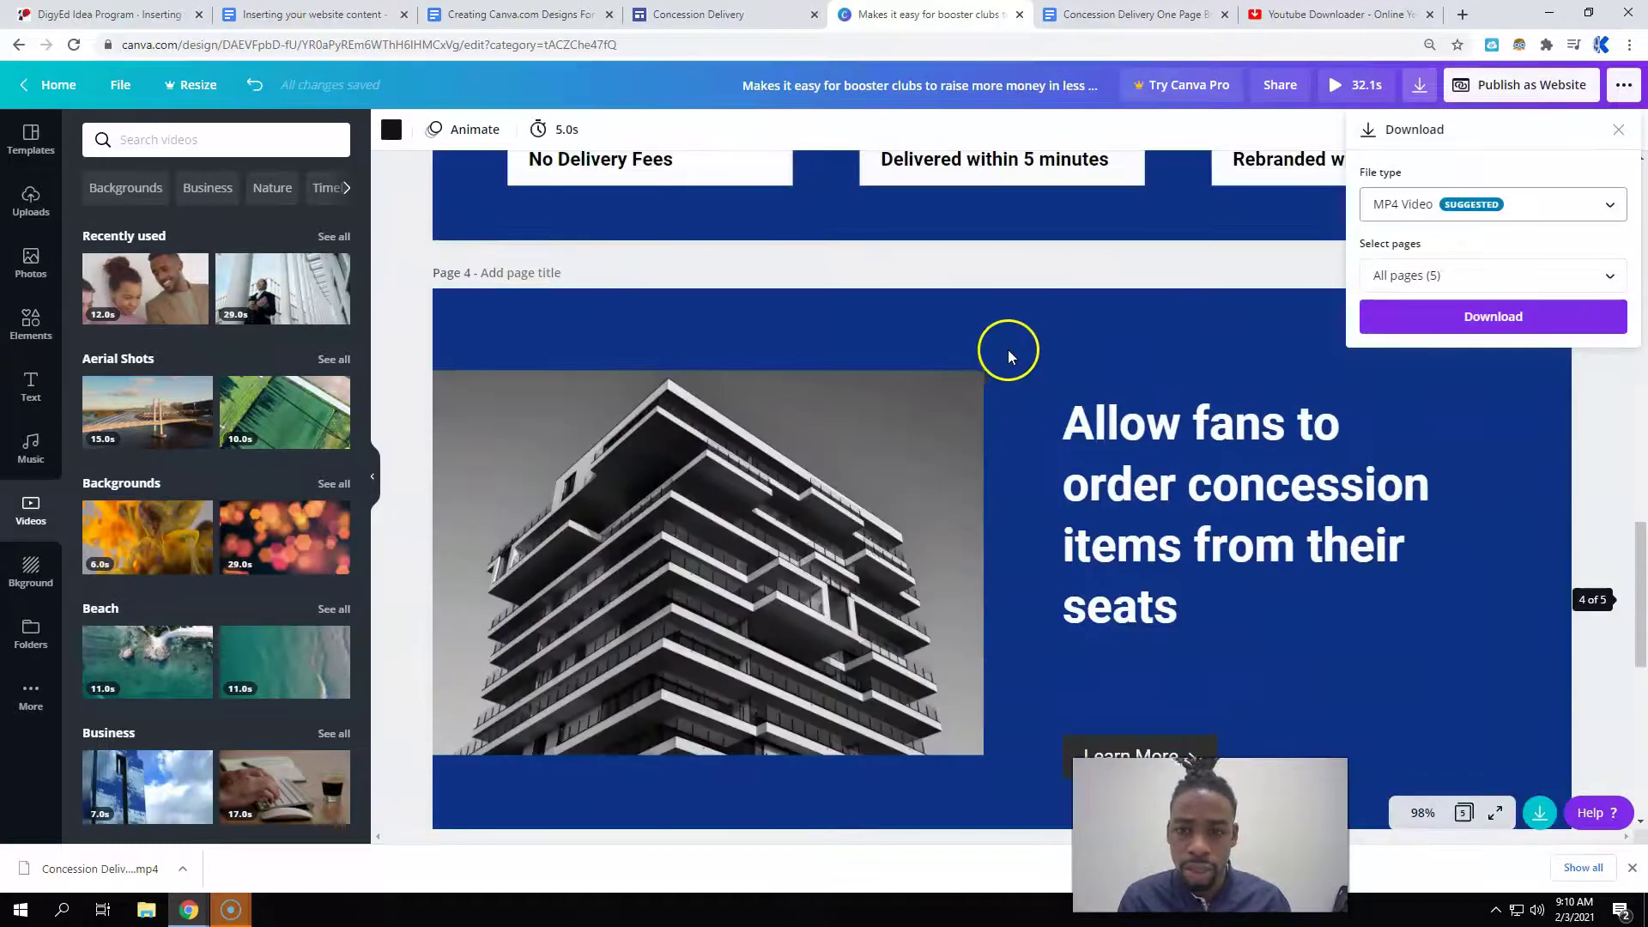
pyautogui.scroll(3, 967, 238)
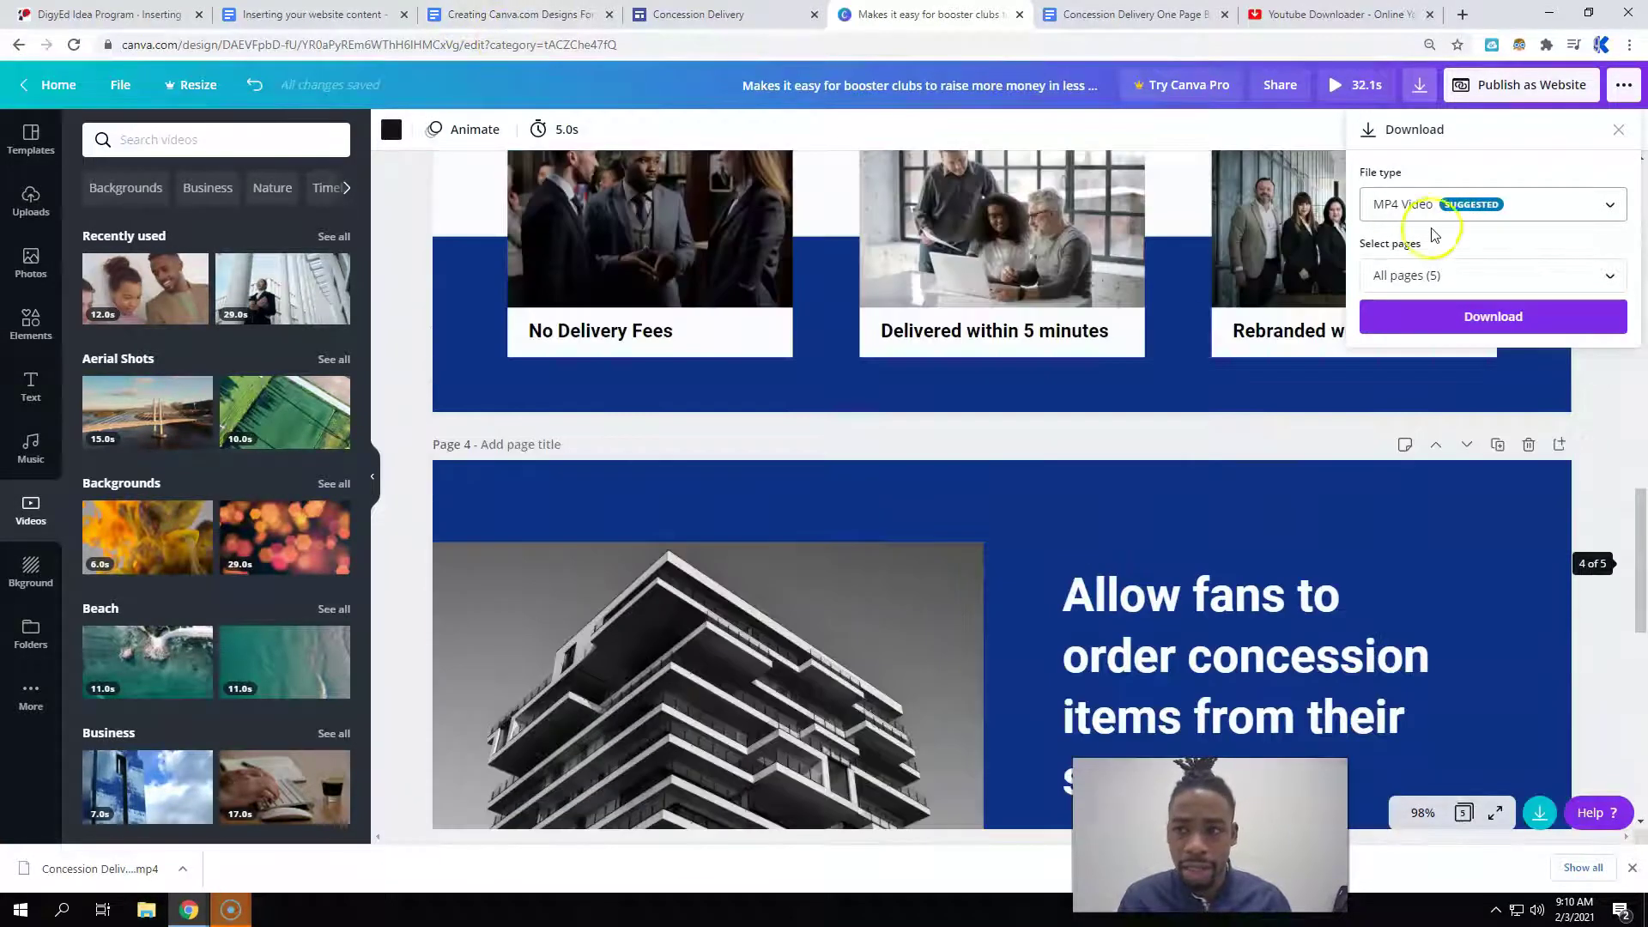
pyautogui.click(1216, 433)
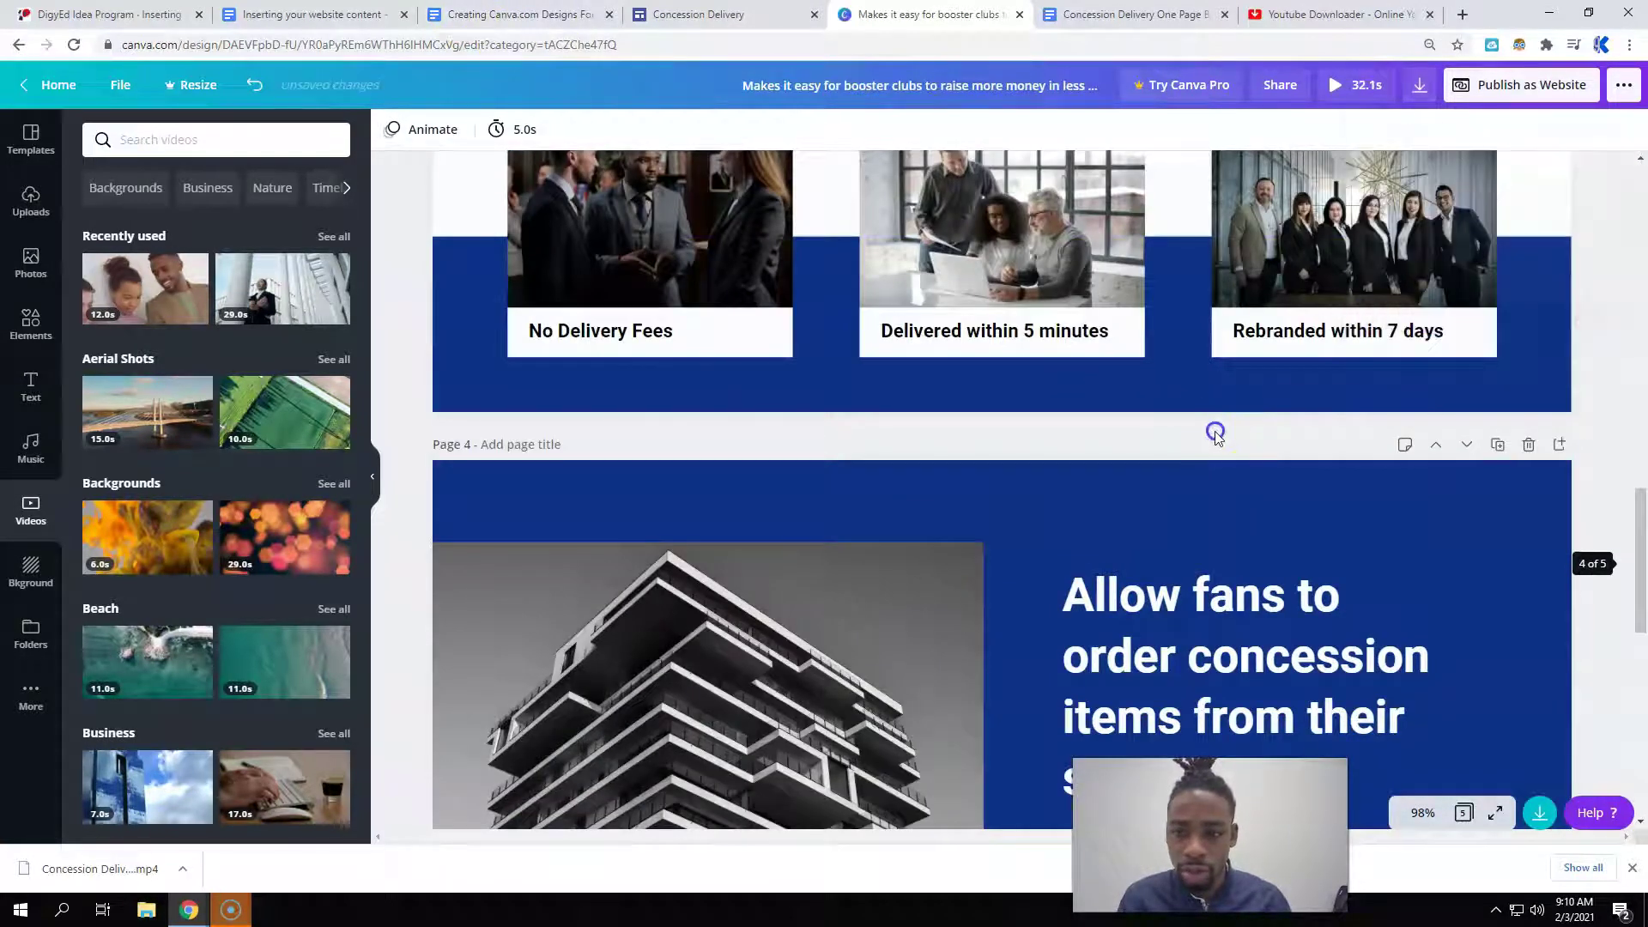
# - Download pages 1–4 of the design as PNG images
pyautogui.click(1418, 85)
pyautogui.click(1420, 206)
pyautogui.scroll(1, 1424, 171)
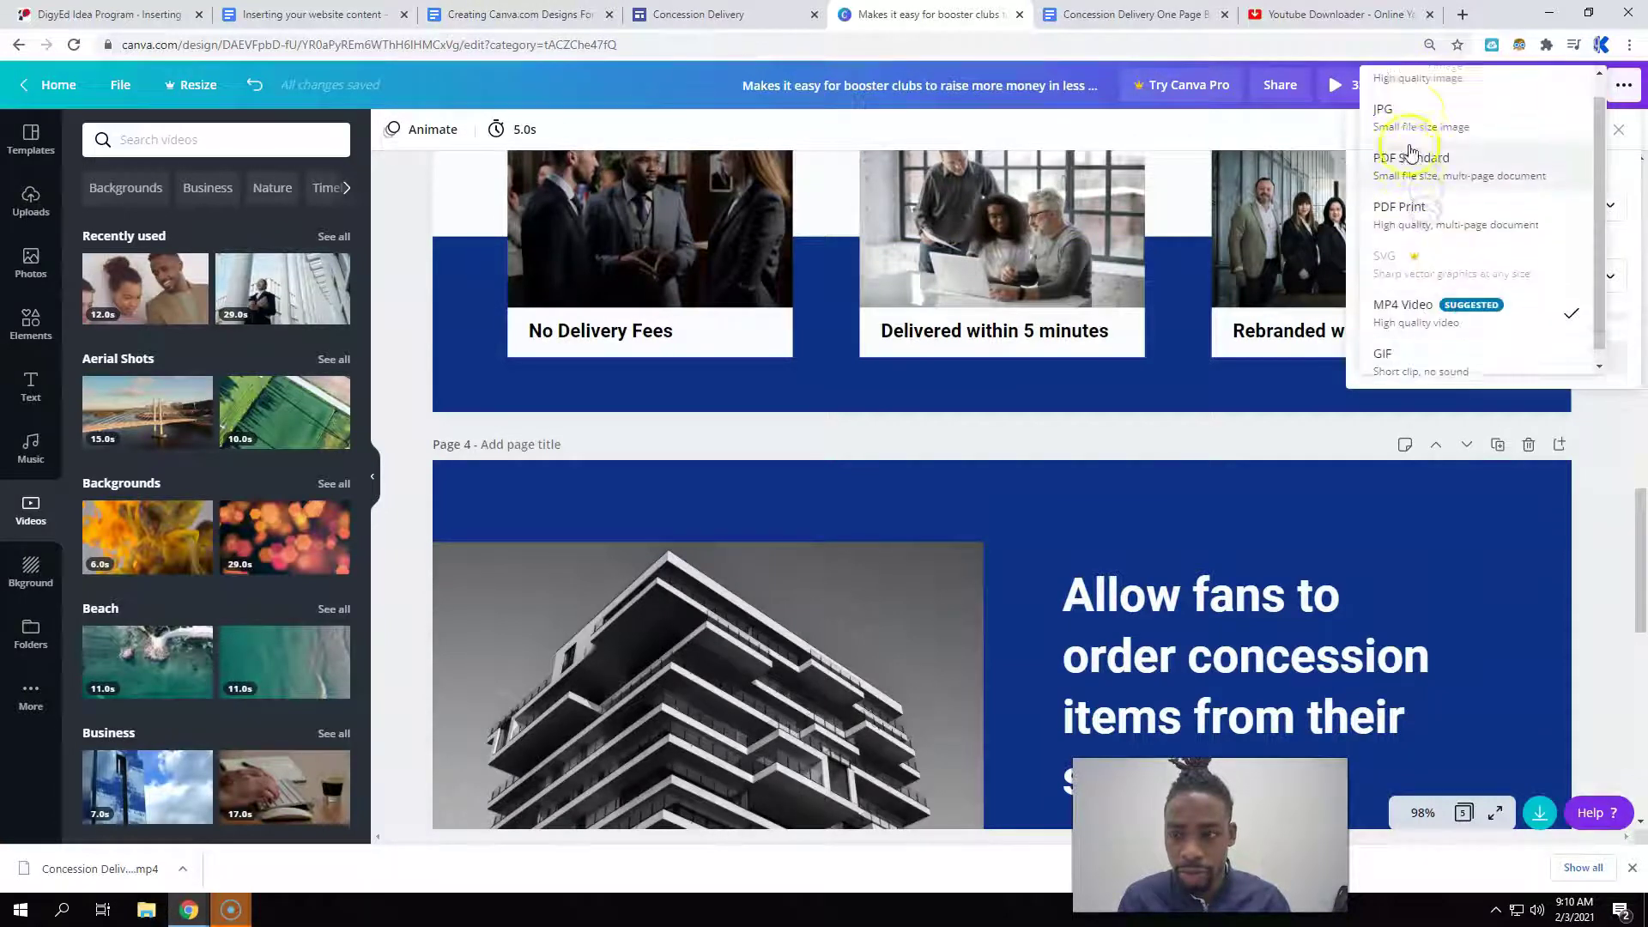
pyautogui.click(1442, 91)
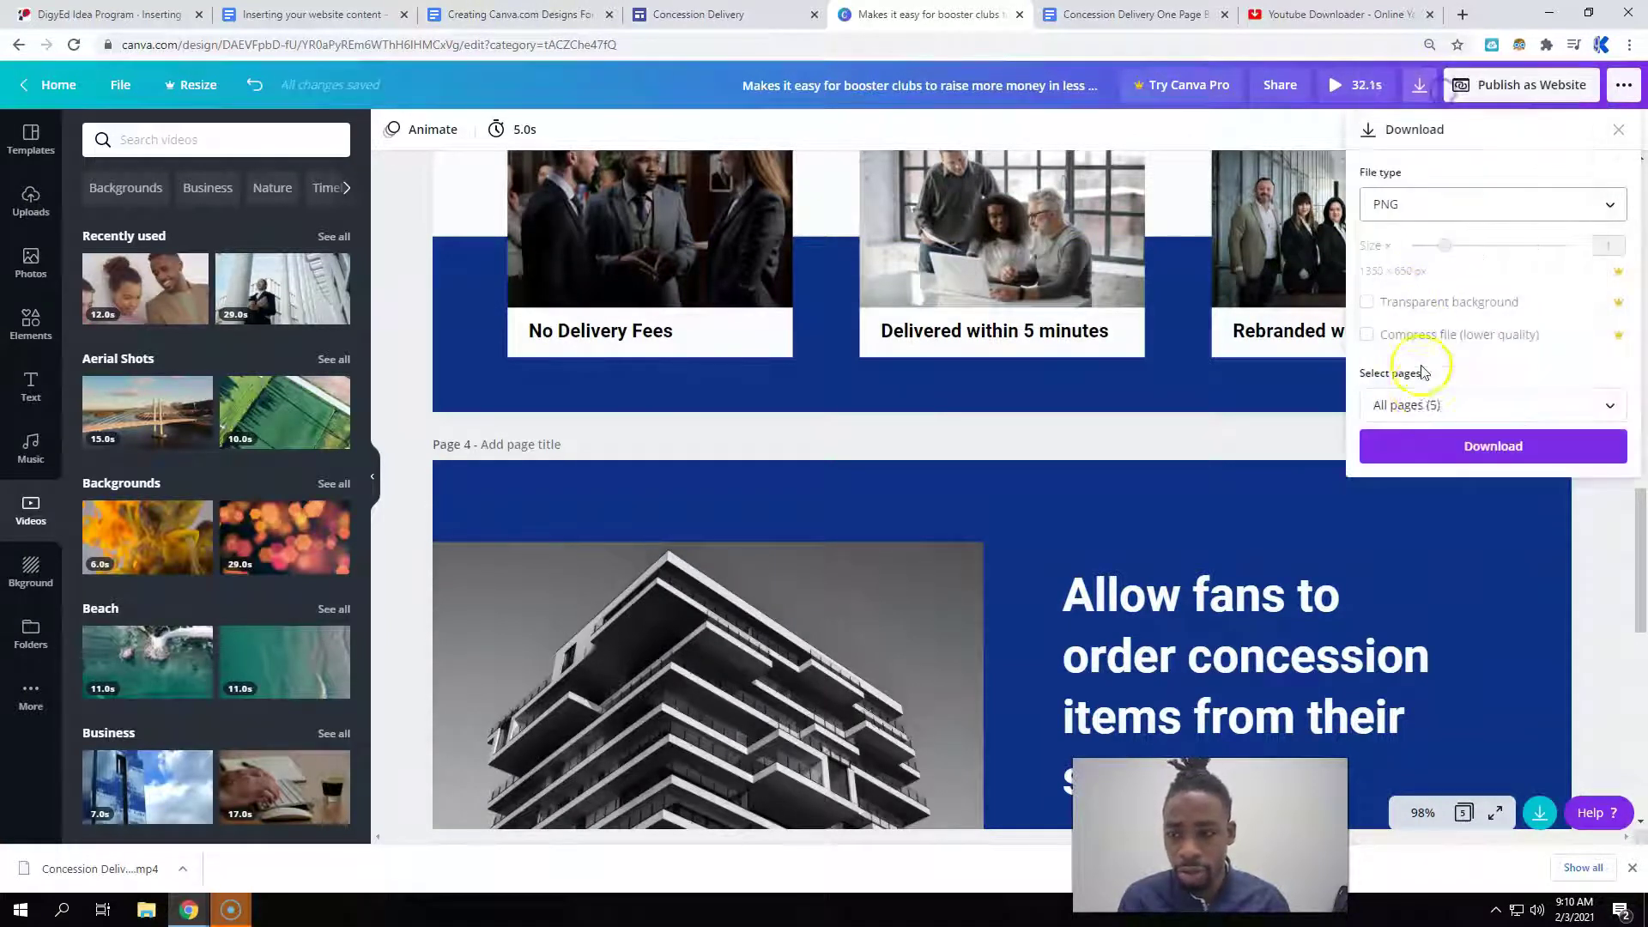
pyautogui.click(1412, 415)
pyautogui.scroll(-2, 1442, 471)
pyautogui.click(1446, 563)
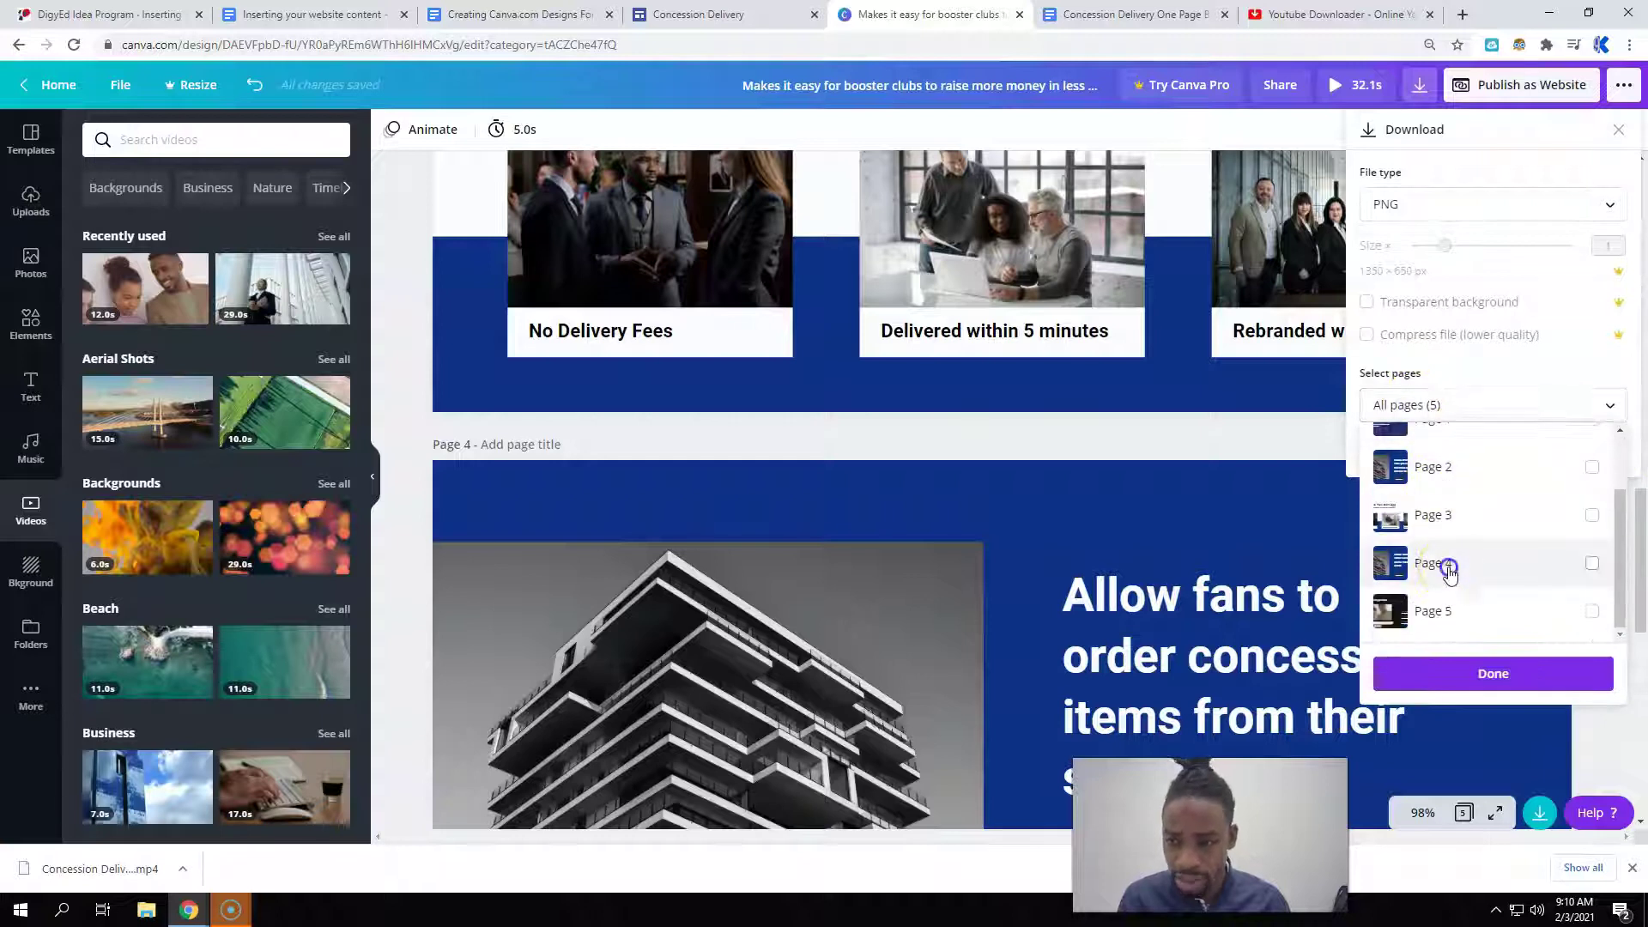
pyautogui.click(1435, 475)
pyautogui.scroll(2, 1432, 463)
pyautogui.click(1458, 496)
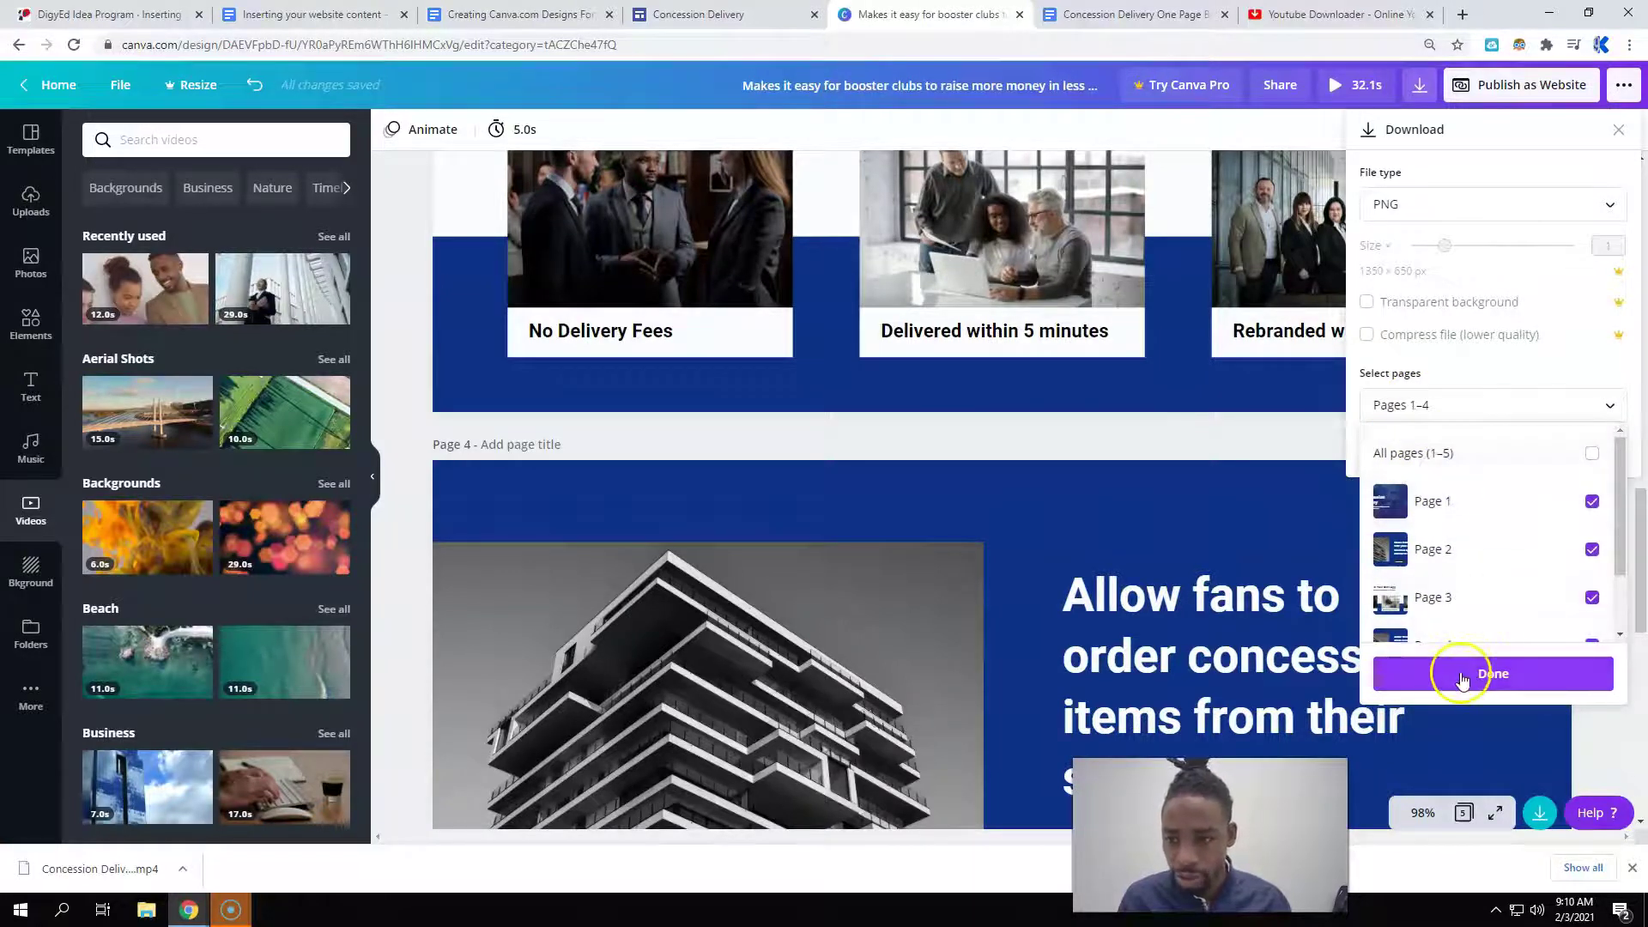
pyautogui.click(1462, 675)
pyautogui.click(1439, 462)
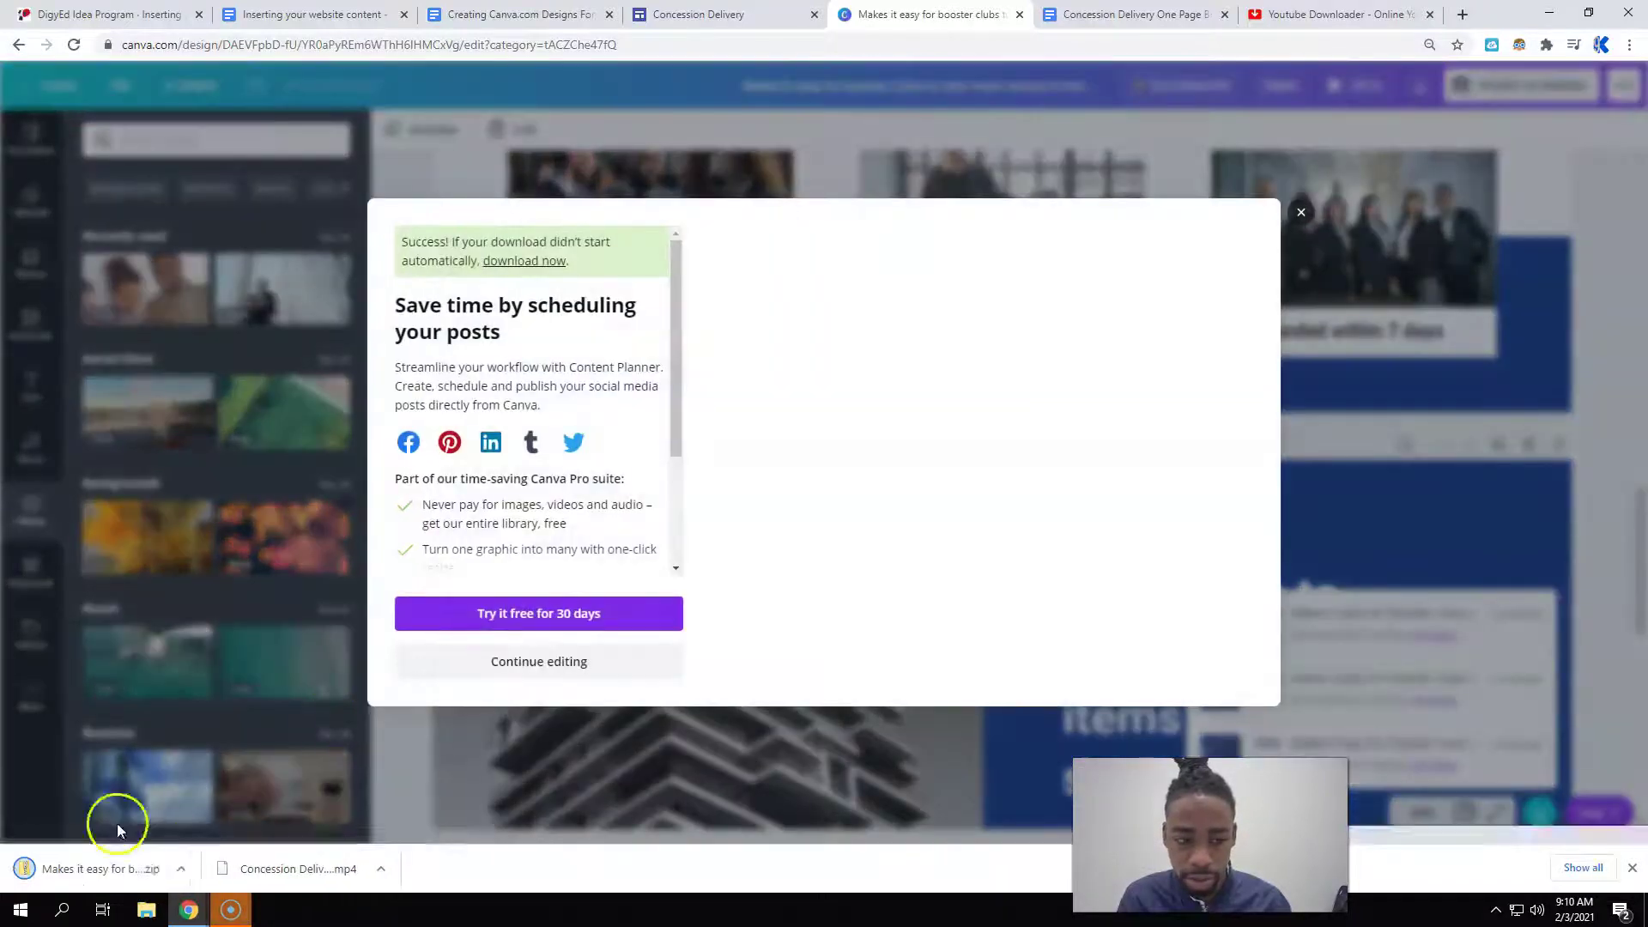
# - Cut the four PNG page images from the downloaded zip and paste them into Pictures
pyautogui.click(88, 870)
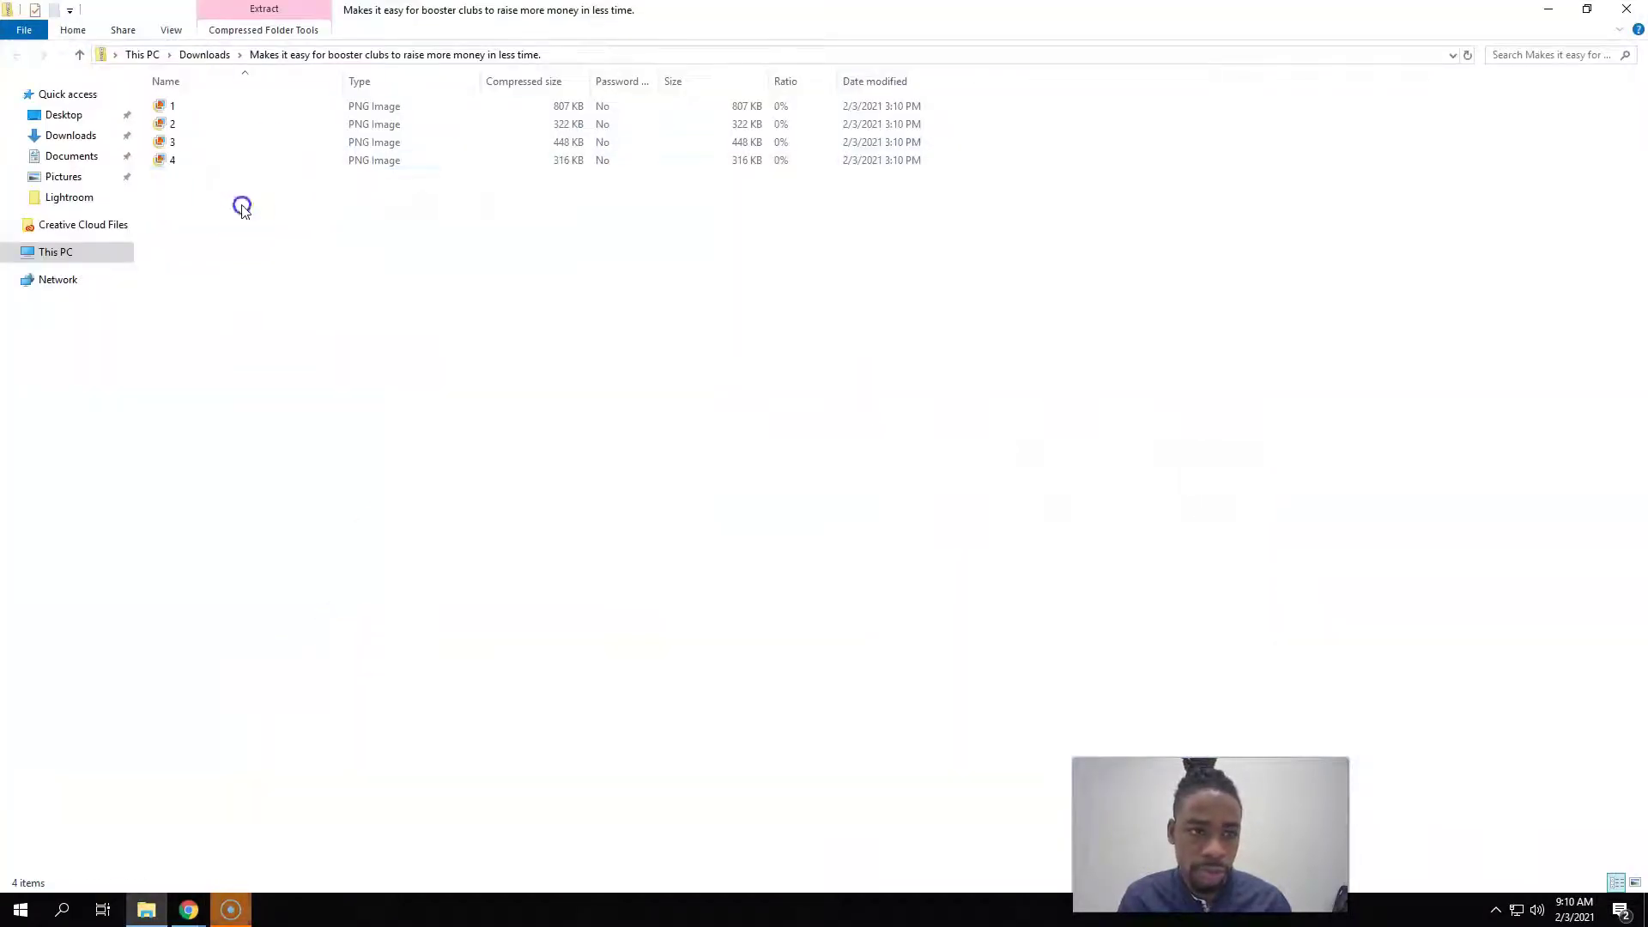
pyautogui.moveTo(242, 209); pyautogui.dragTo(190, 63)
pyautogui.rightClick(190, 128)
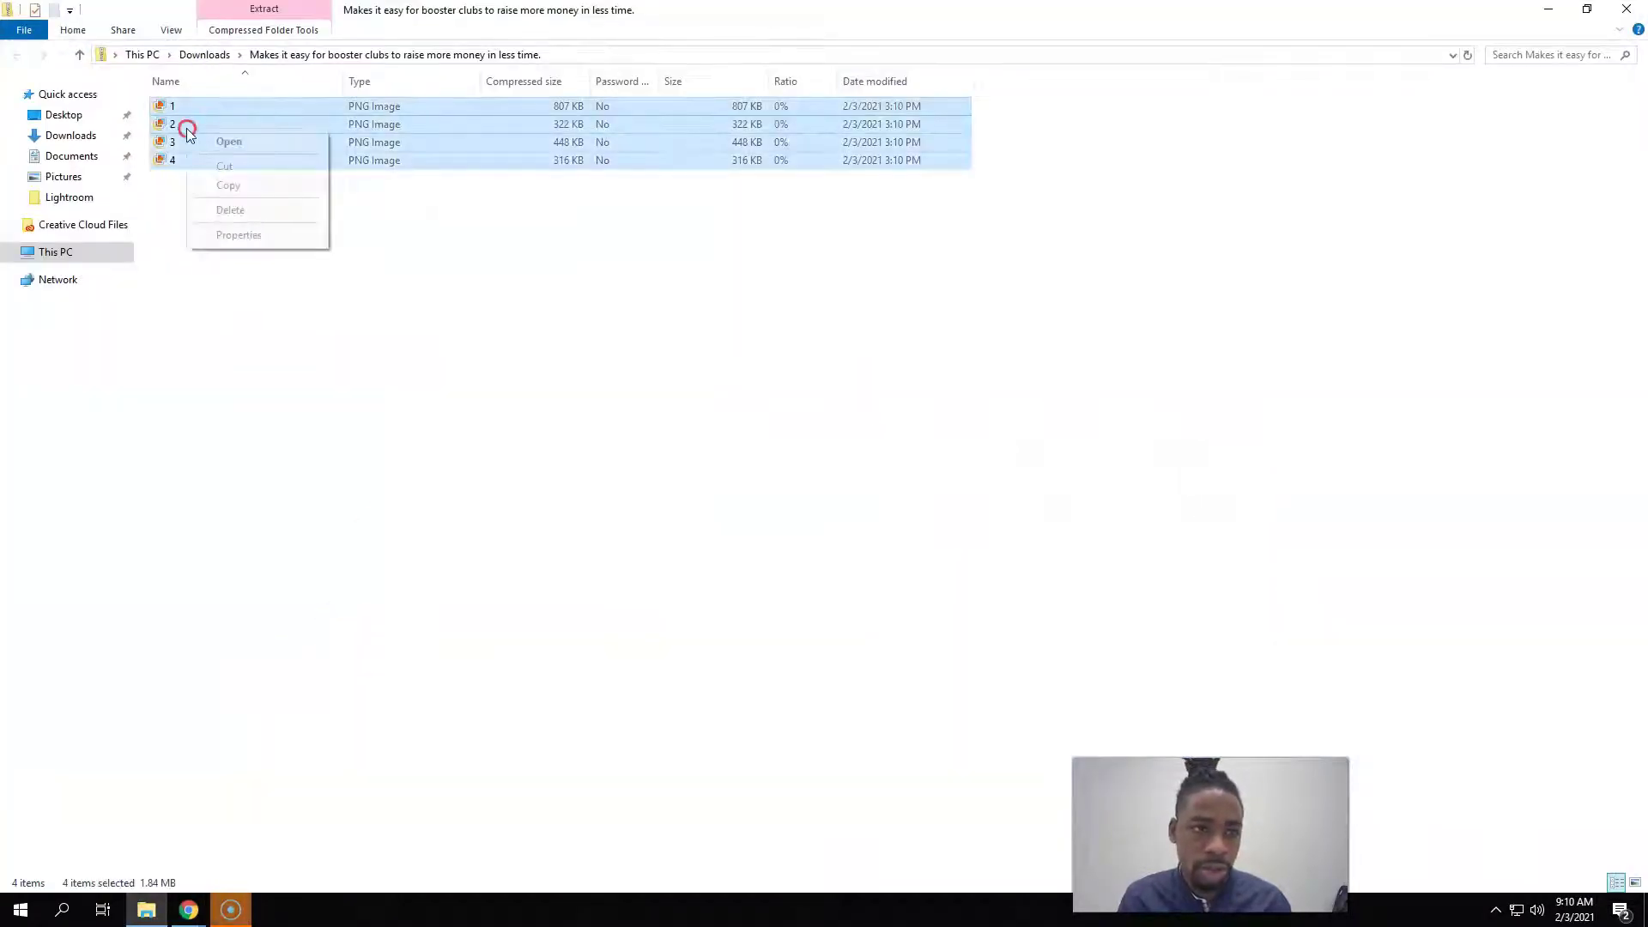
pyautogui.click(207, 160)
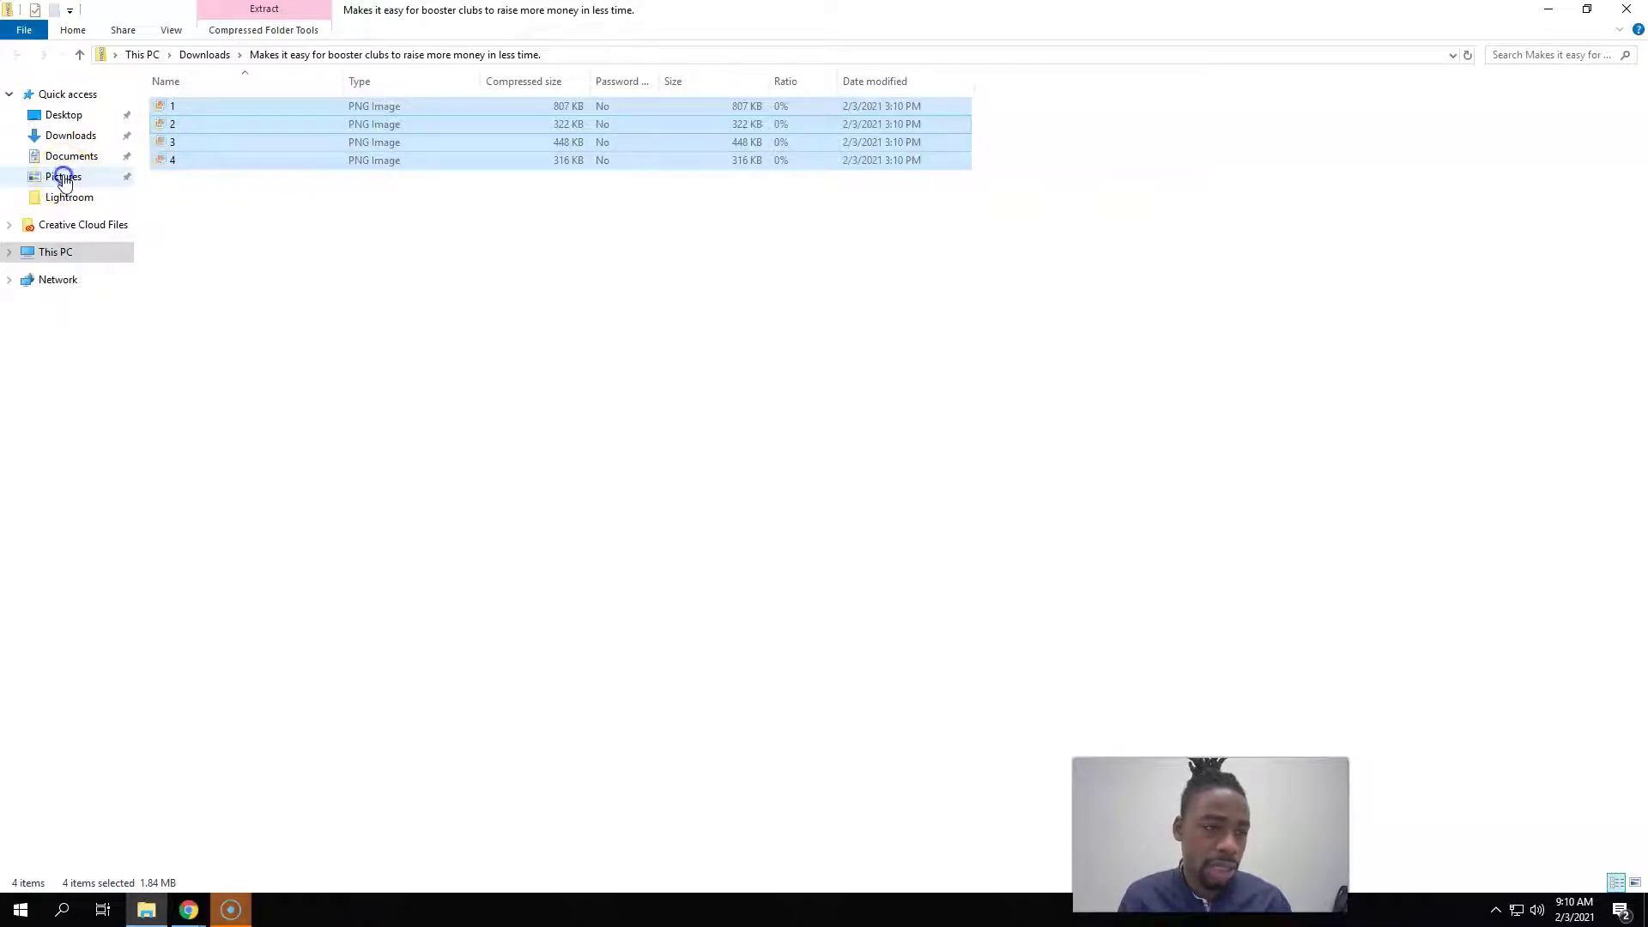
pyautogui.click(63, 177)
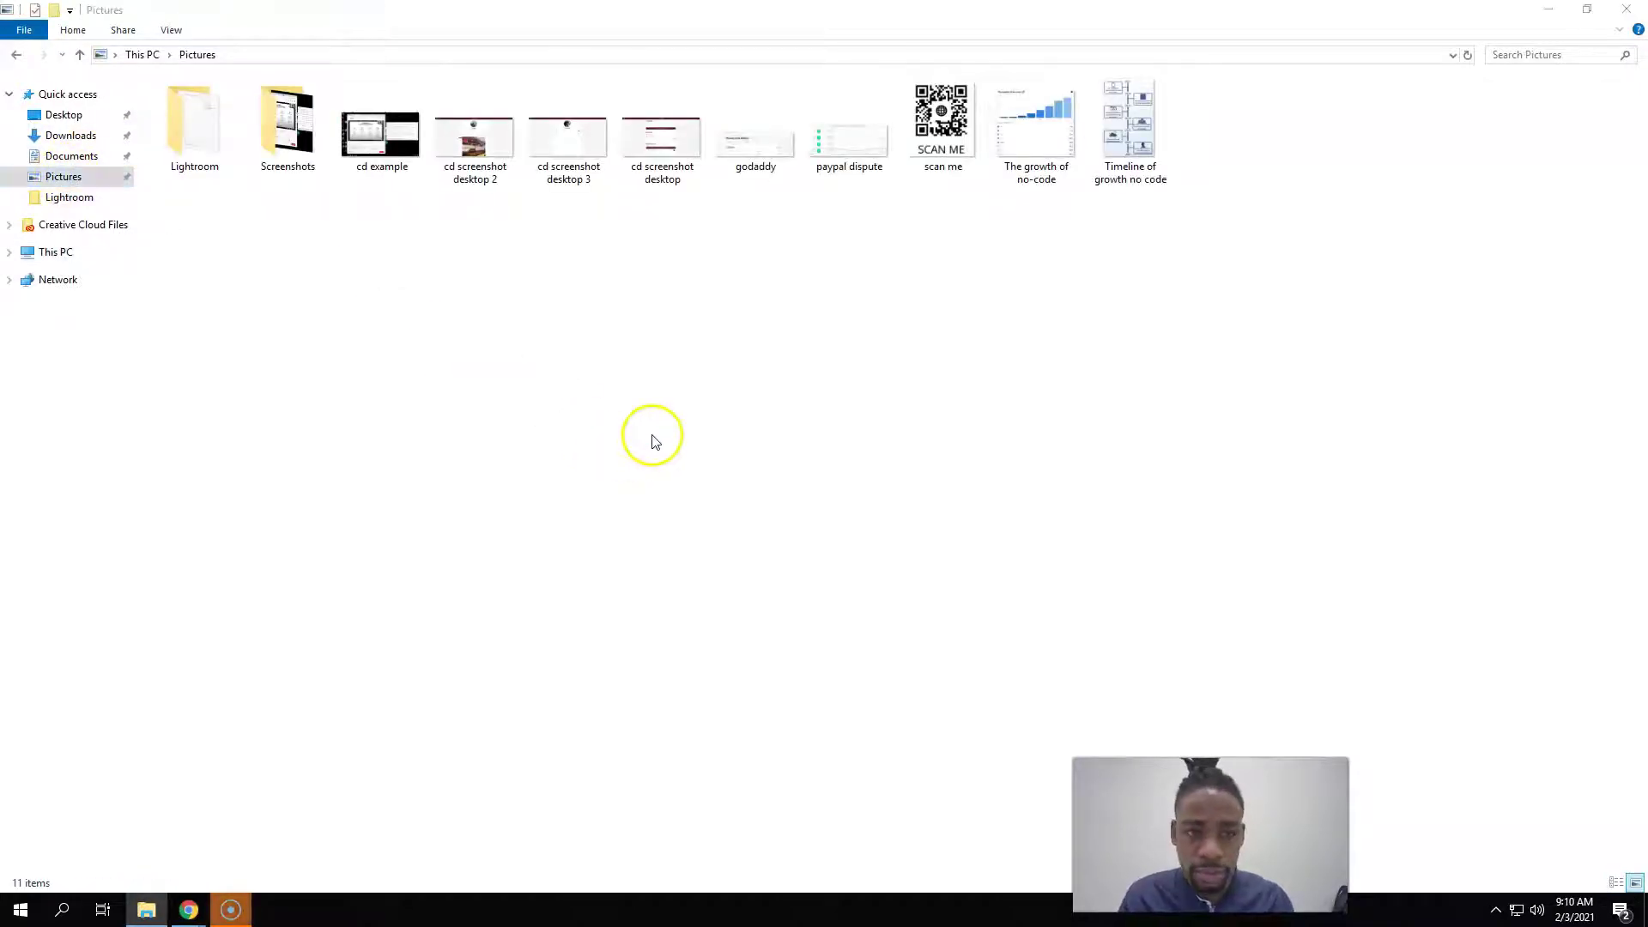
pyautogui.hotkey('ctrl', 'v')
pyautogui.click(1623, 12)
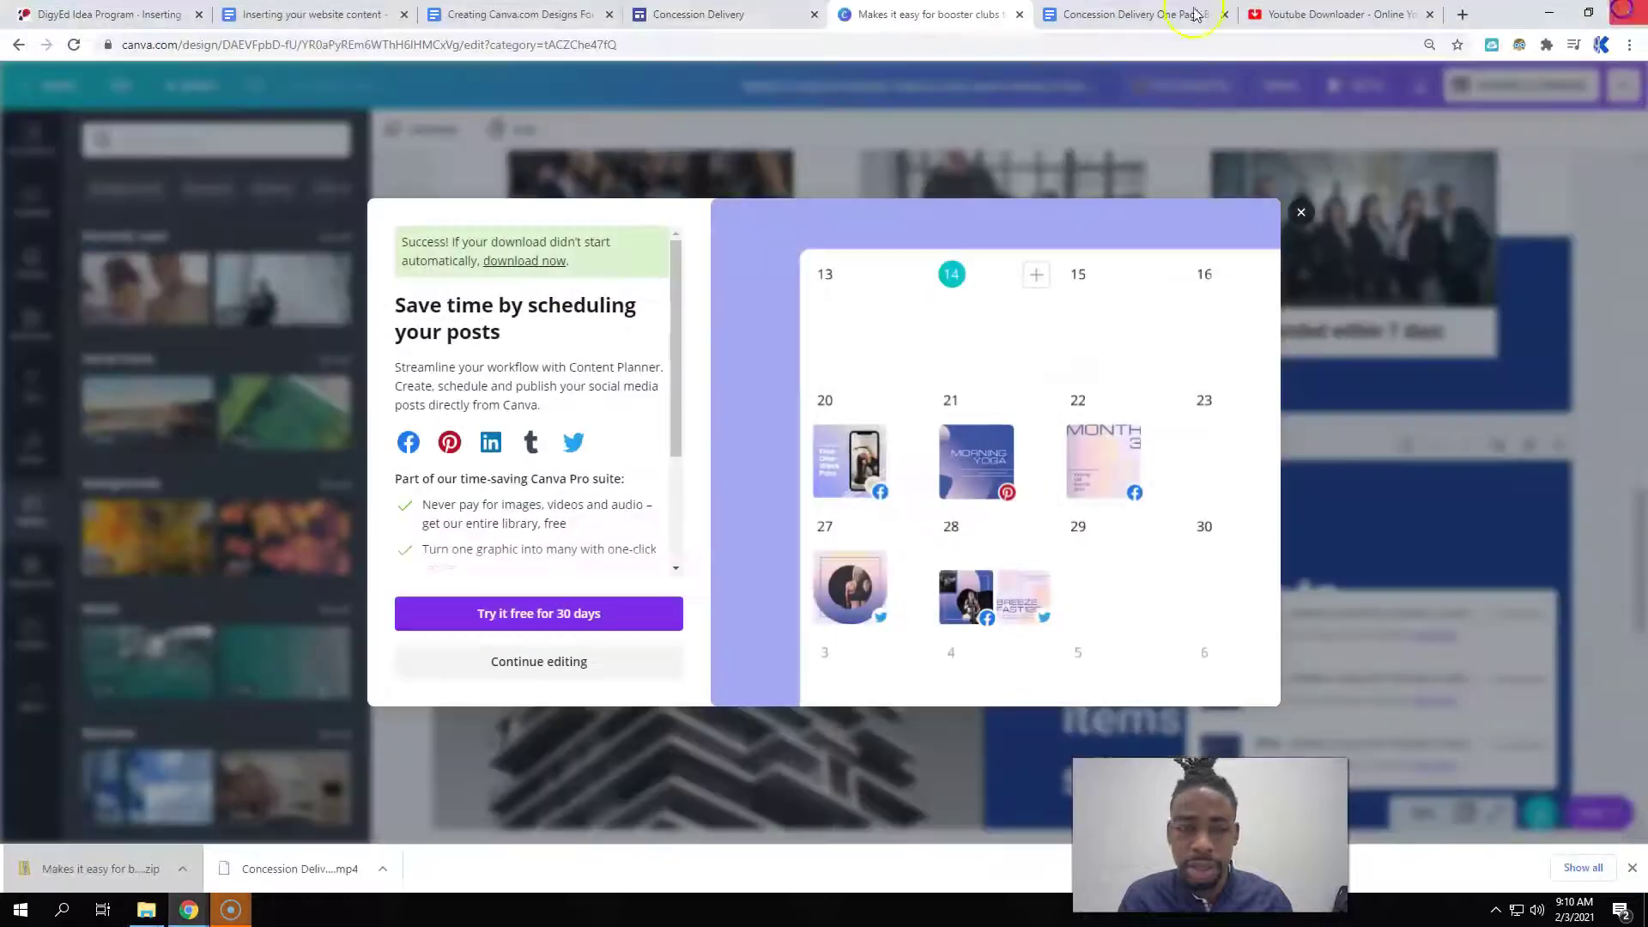
# - Close the old Concession Delivery site tab
pyautogui.click(698, 14)
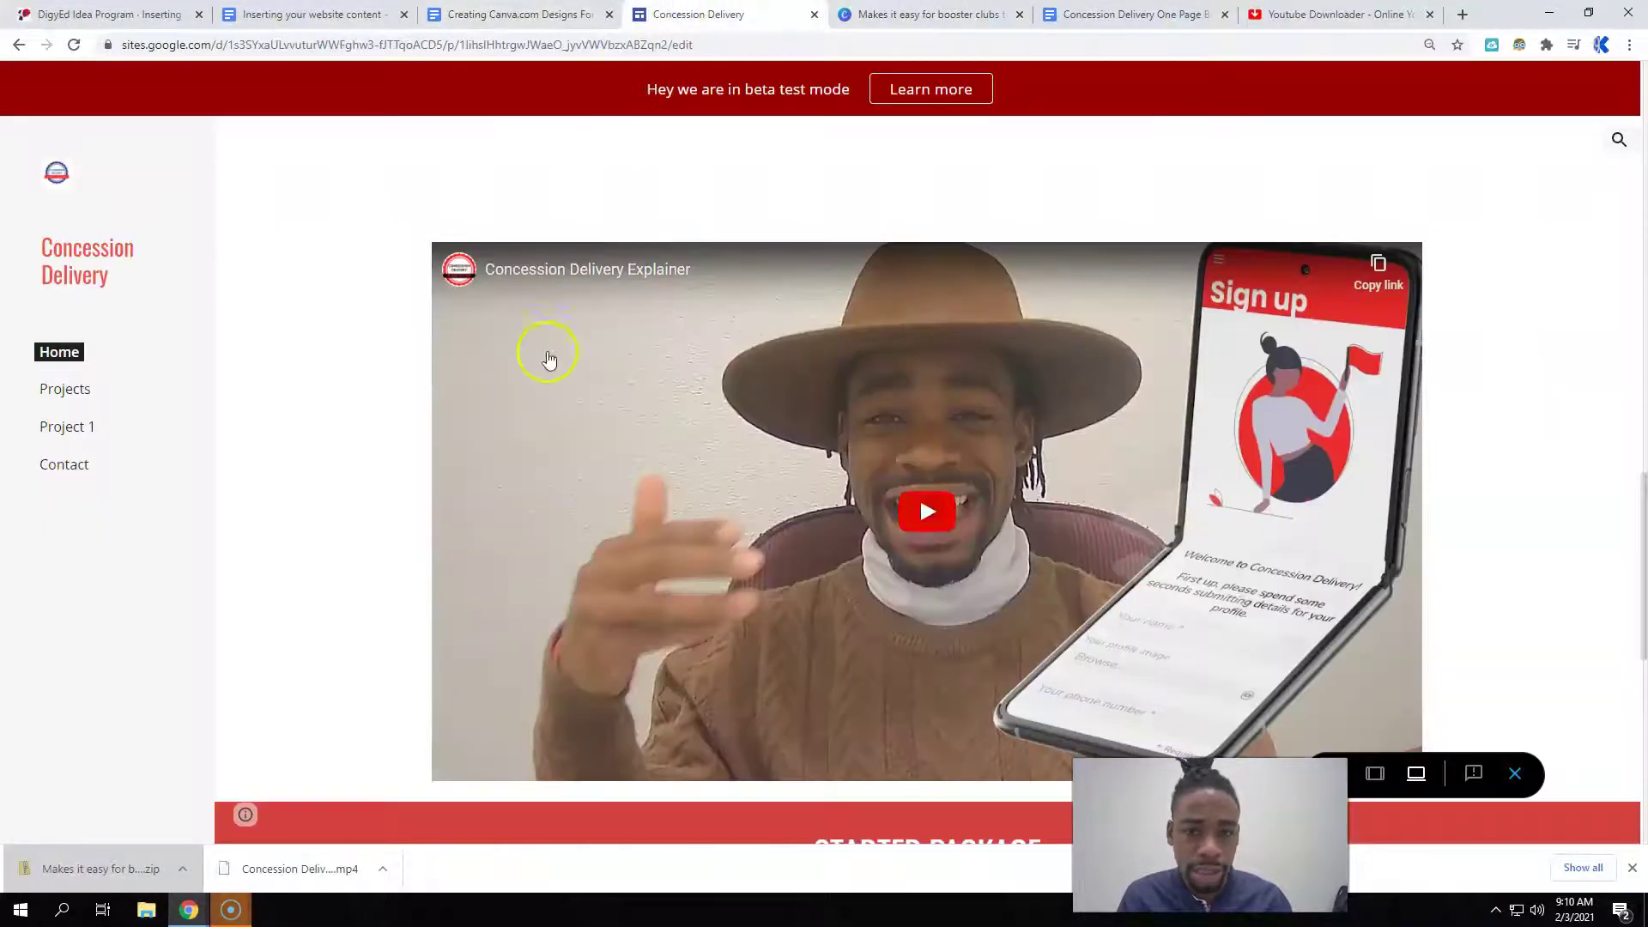
pyautogui.scroll(2, 549, 361)
pyautogui.scroll(10, 553, 361)
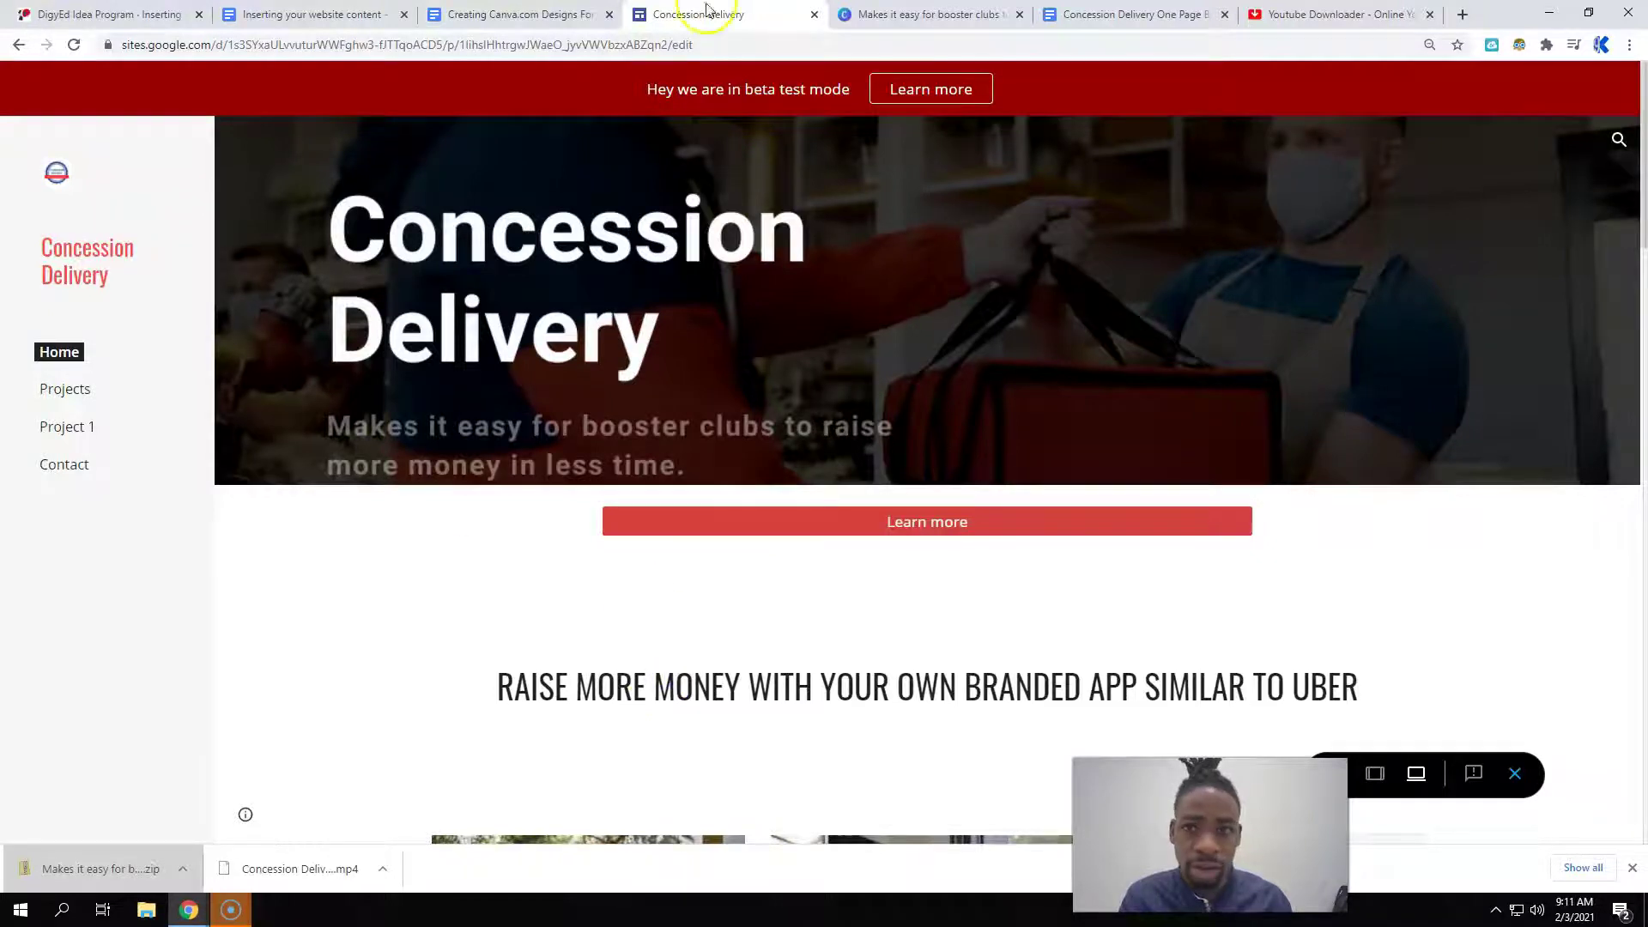
pyautogui.moveTo(706, 8); pyautogui.dragTo(601, 11)
pyautogui.click(607, 15)
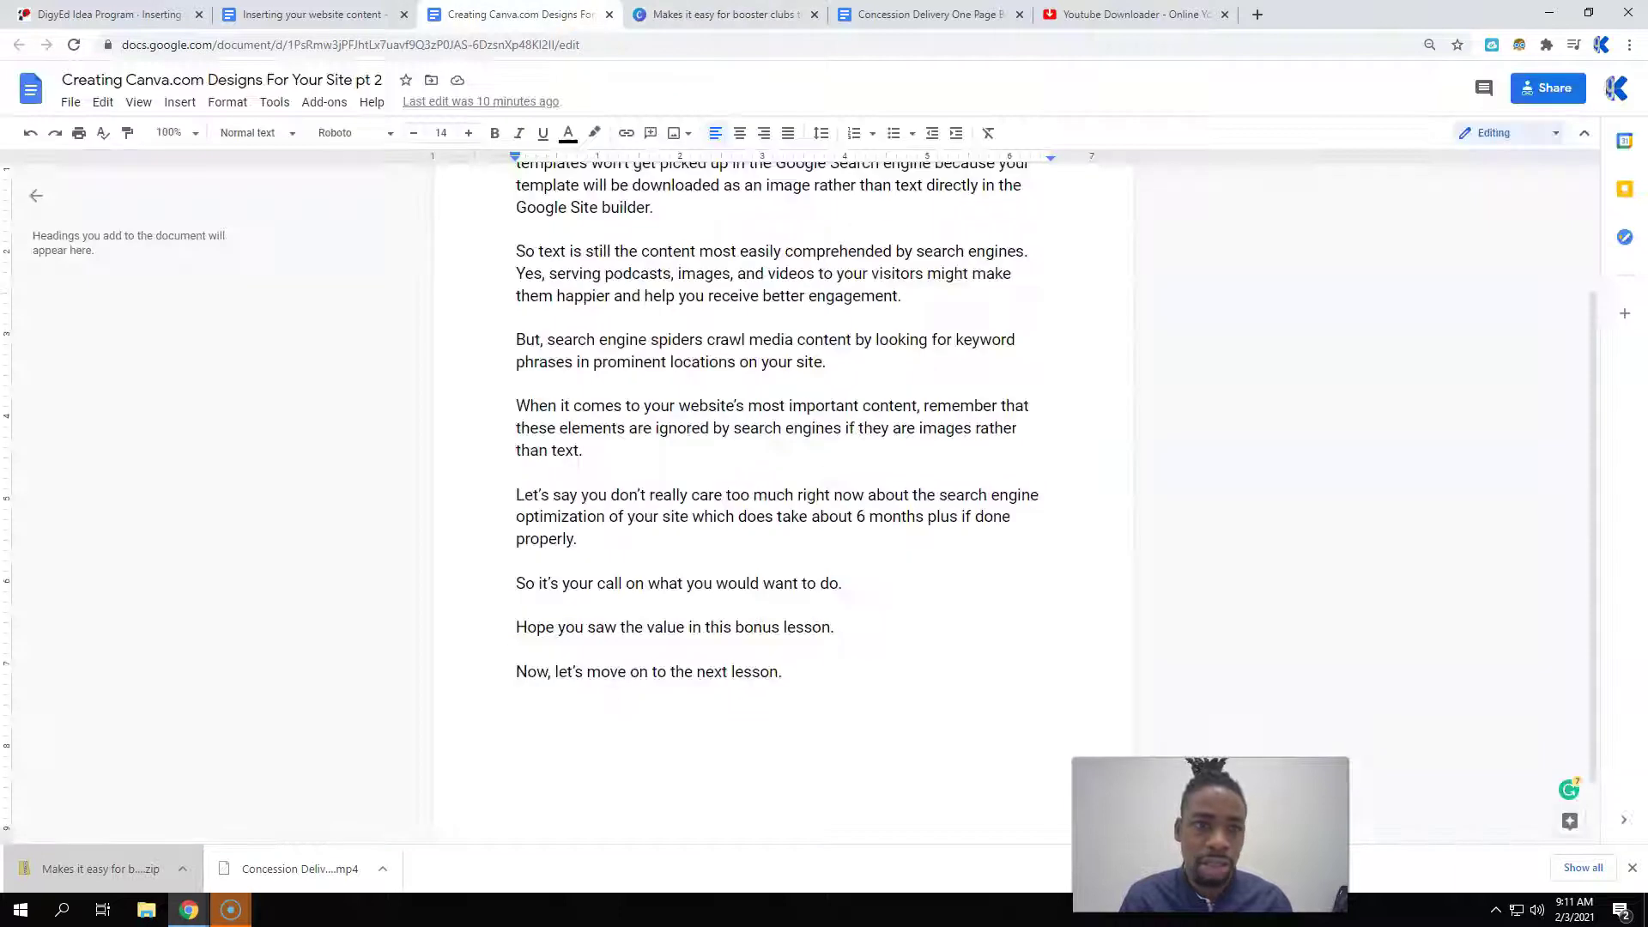
# - Load the Google Sites home page in a new tab by entering 'sites'
pyautogui.hotkey('ctrl', '5')
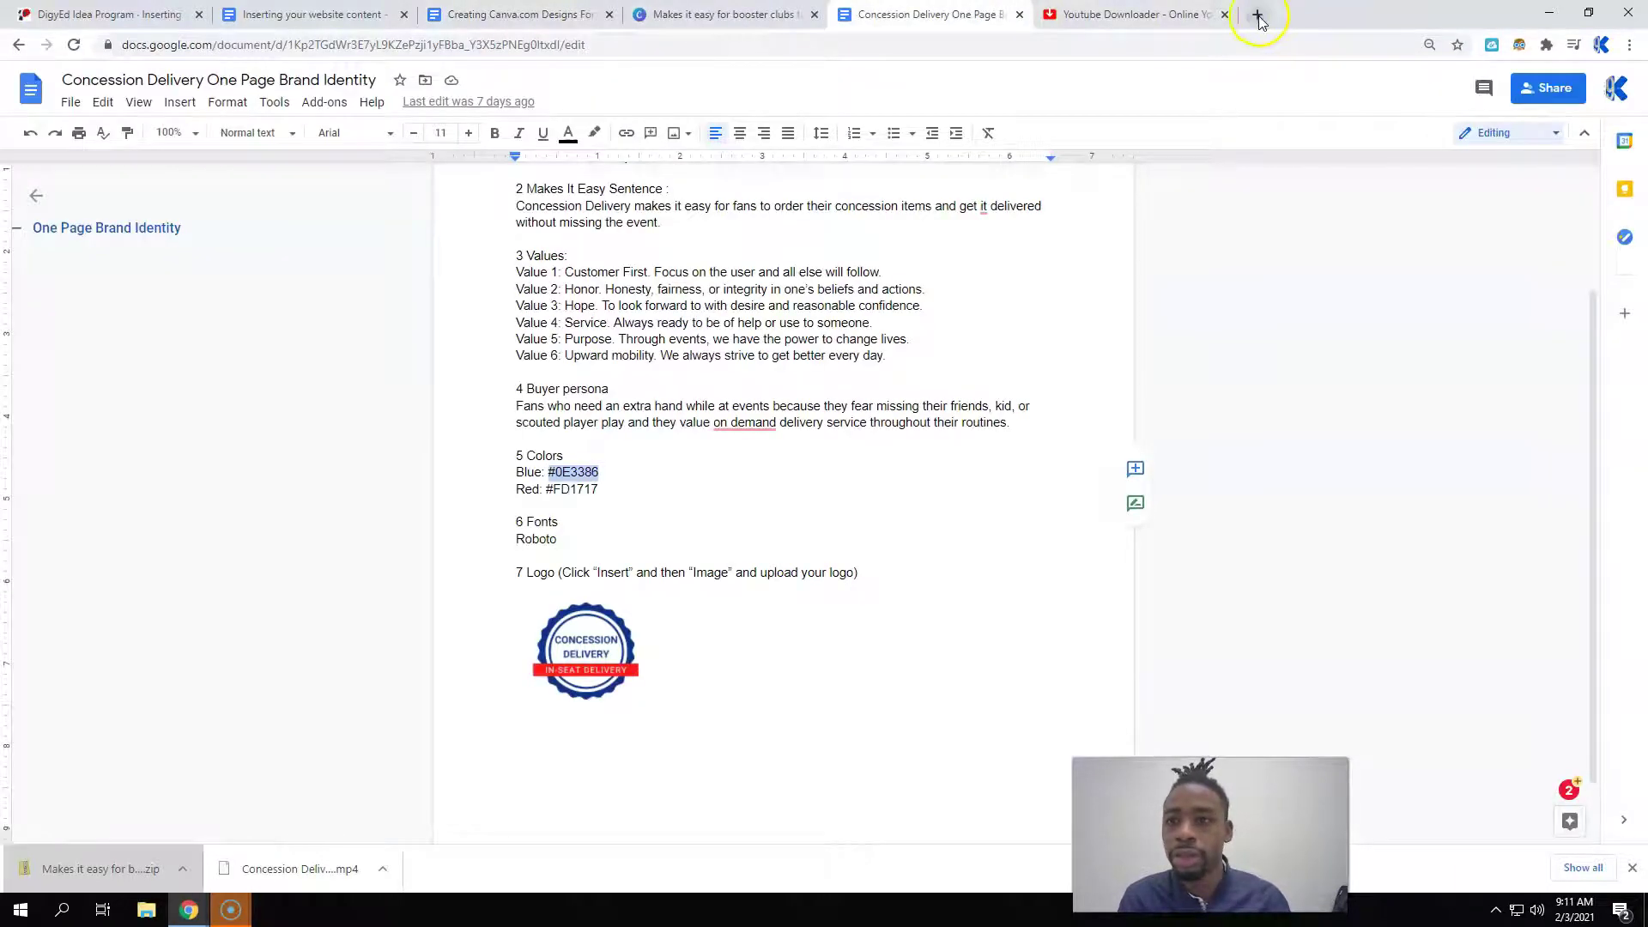
pyautogui.click(1258, 16)
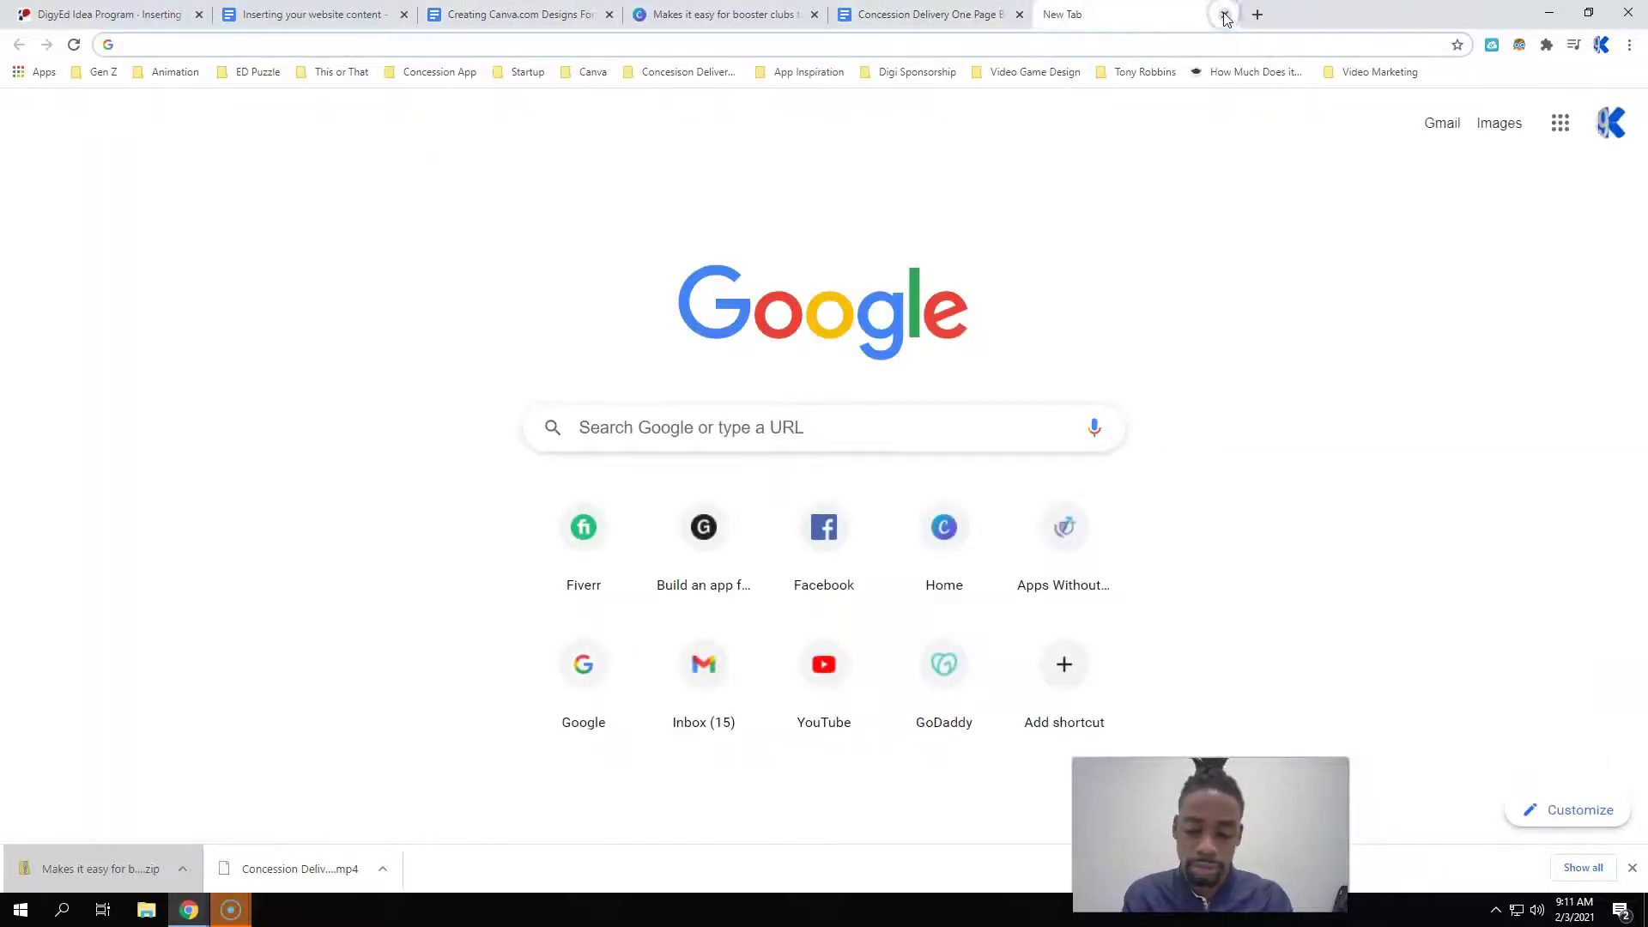
pyautogui.write('conce')
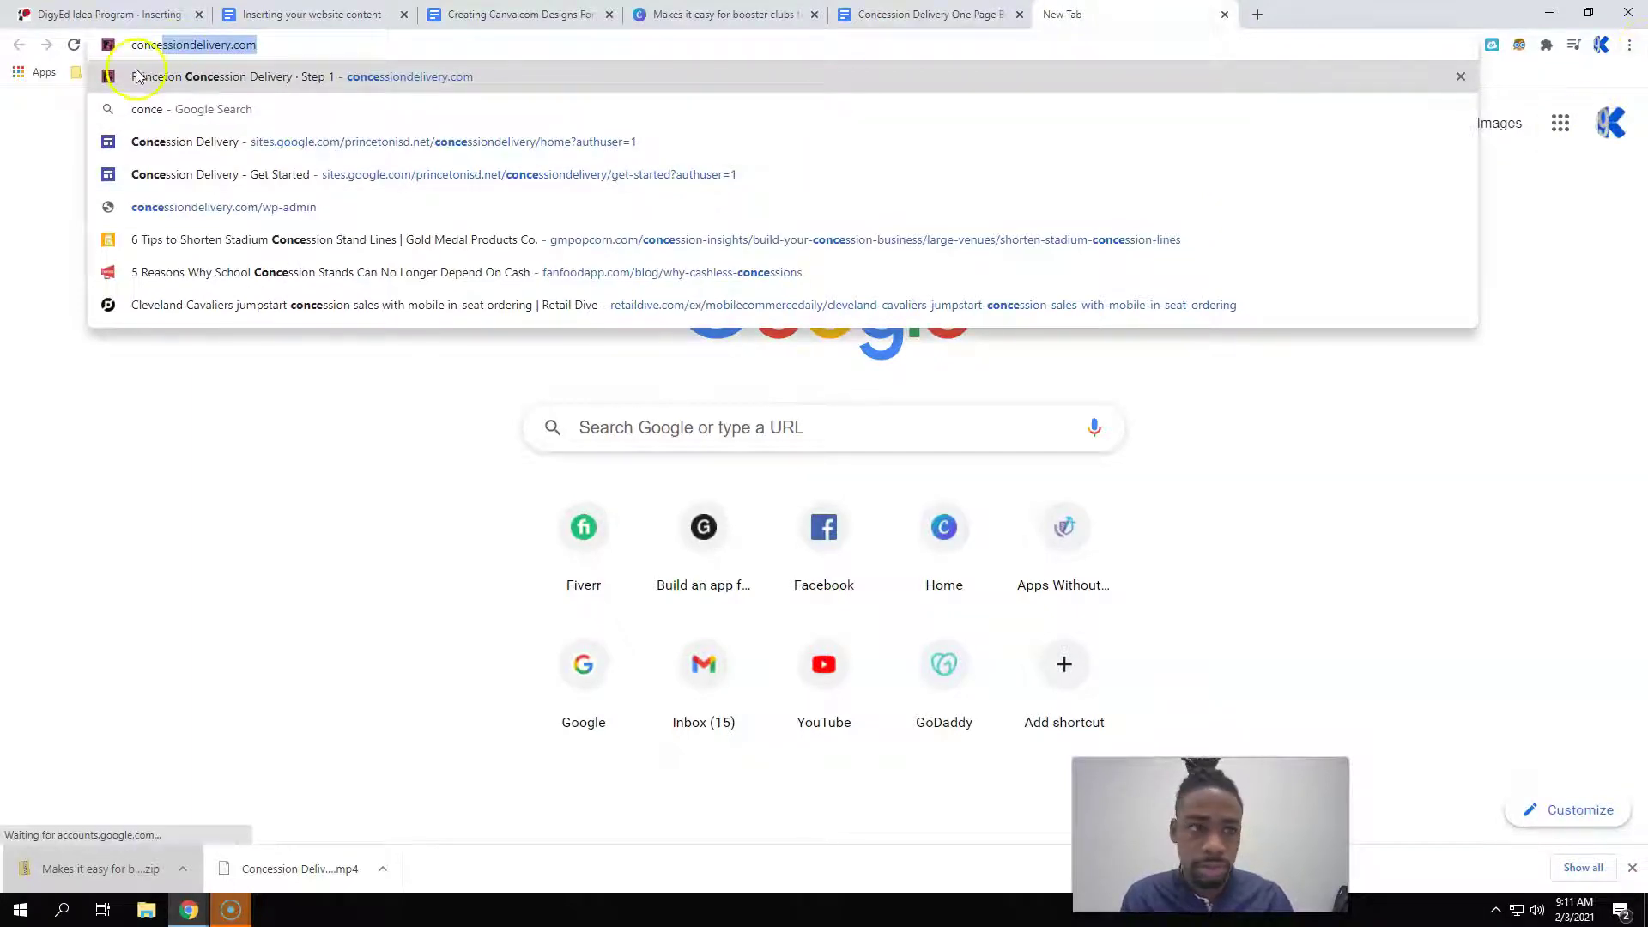
pyautogui.click(1210, 37)
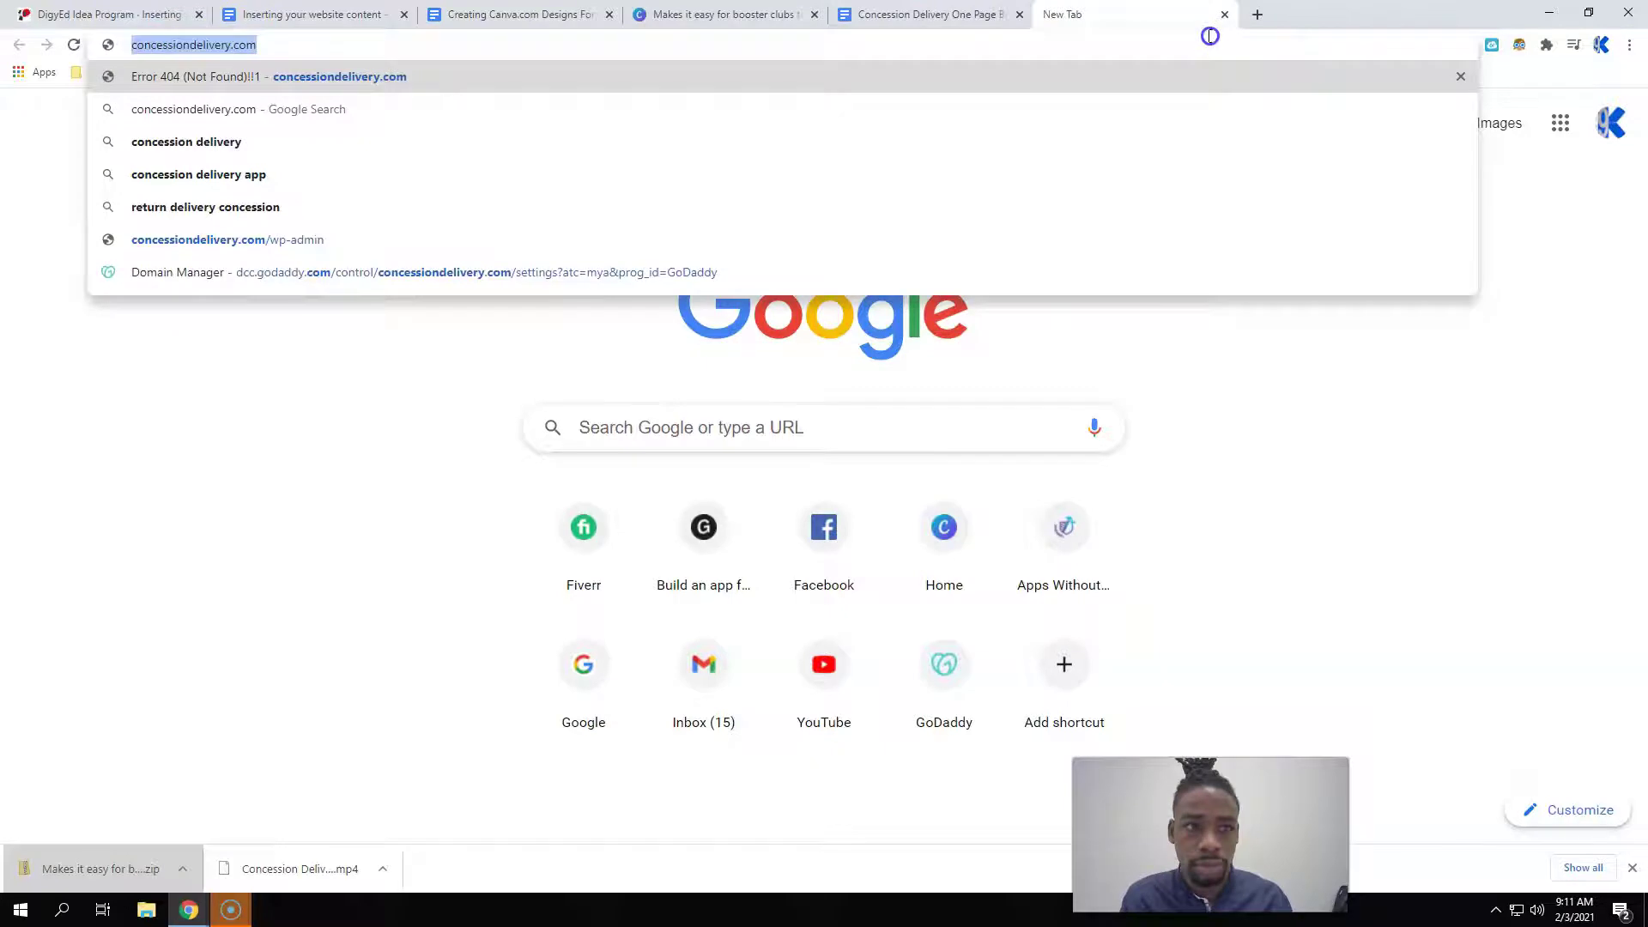
pyautogui.write('sites')
pyautogui.press('Return')
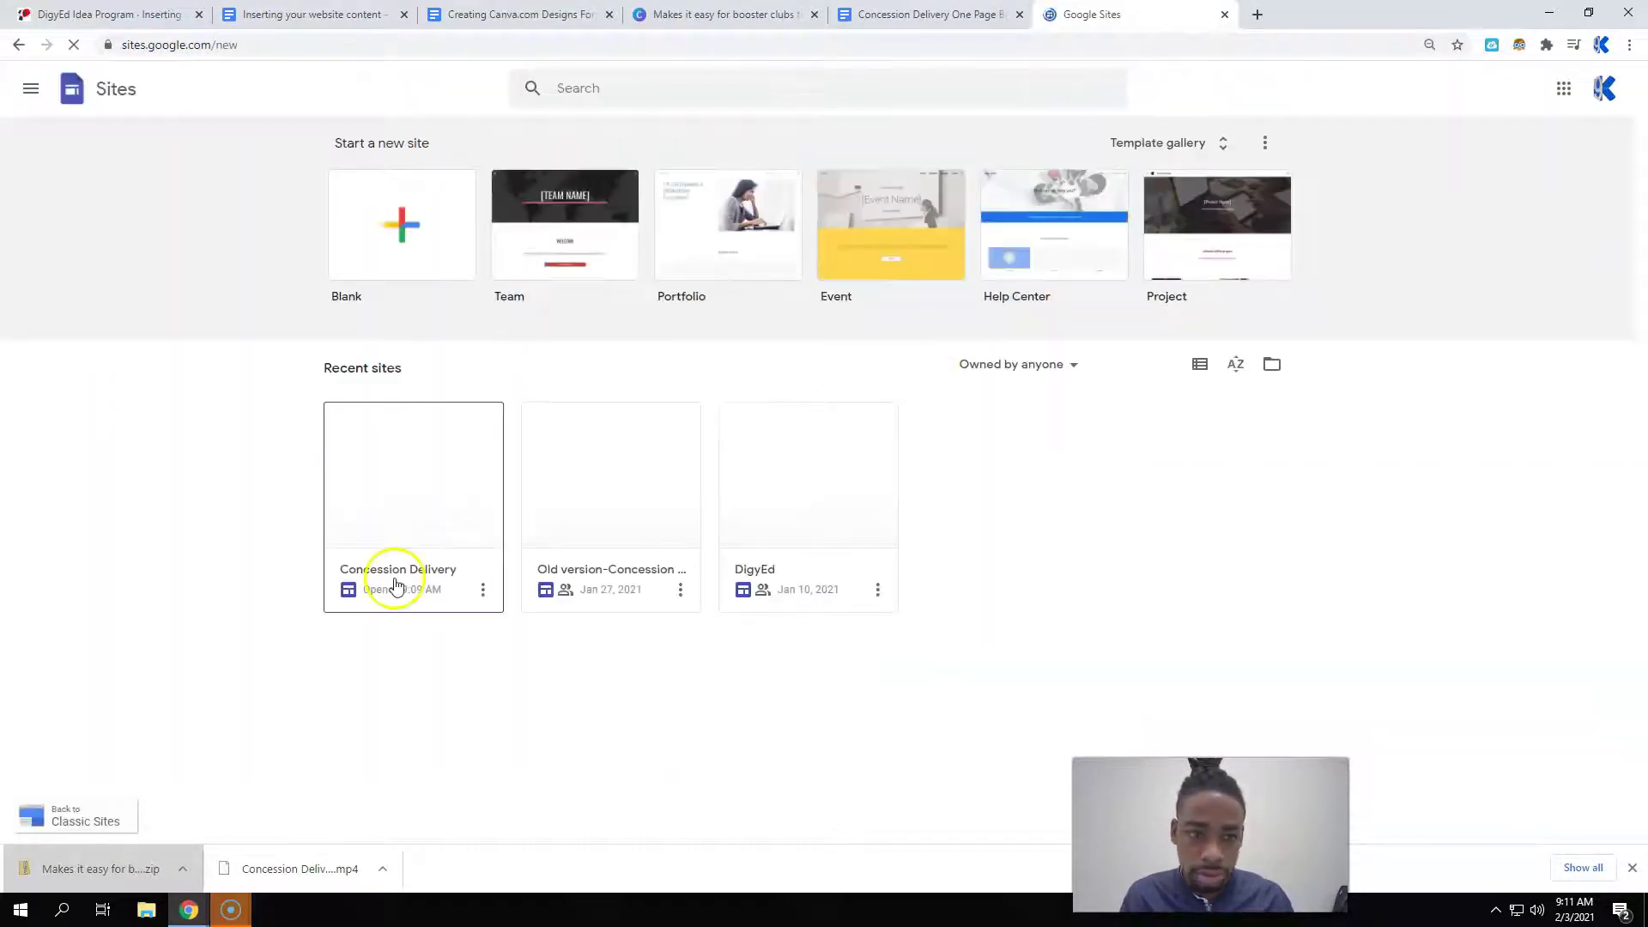
# - Reopen Concession Delivery and delete the RAISE MORE MONEY heading section and the empty section below
pyautogui.click(396, 523)
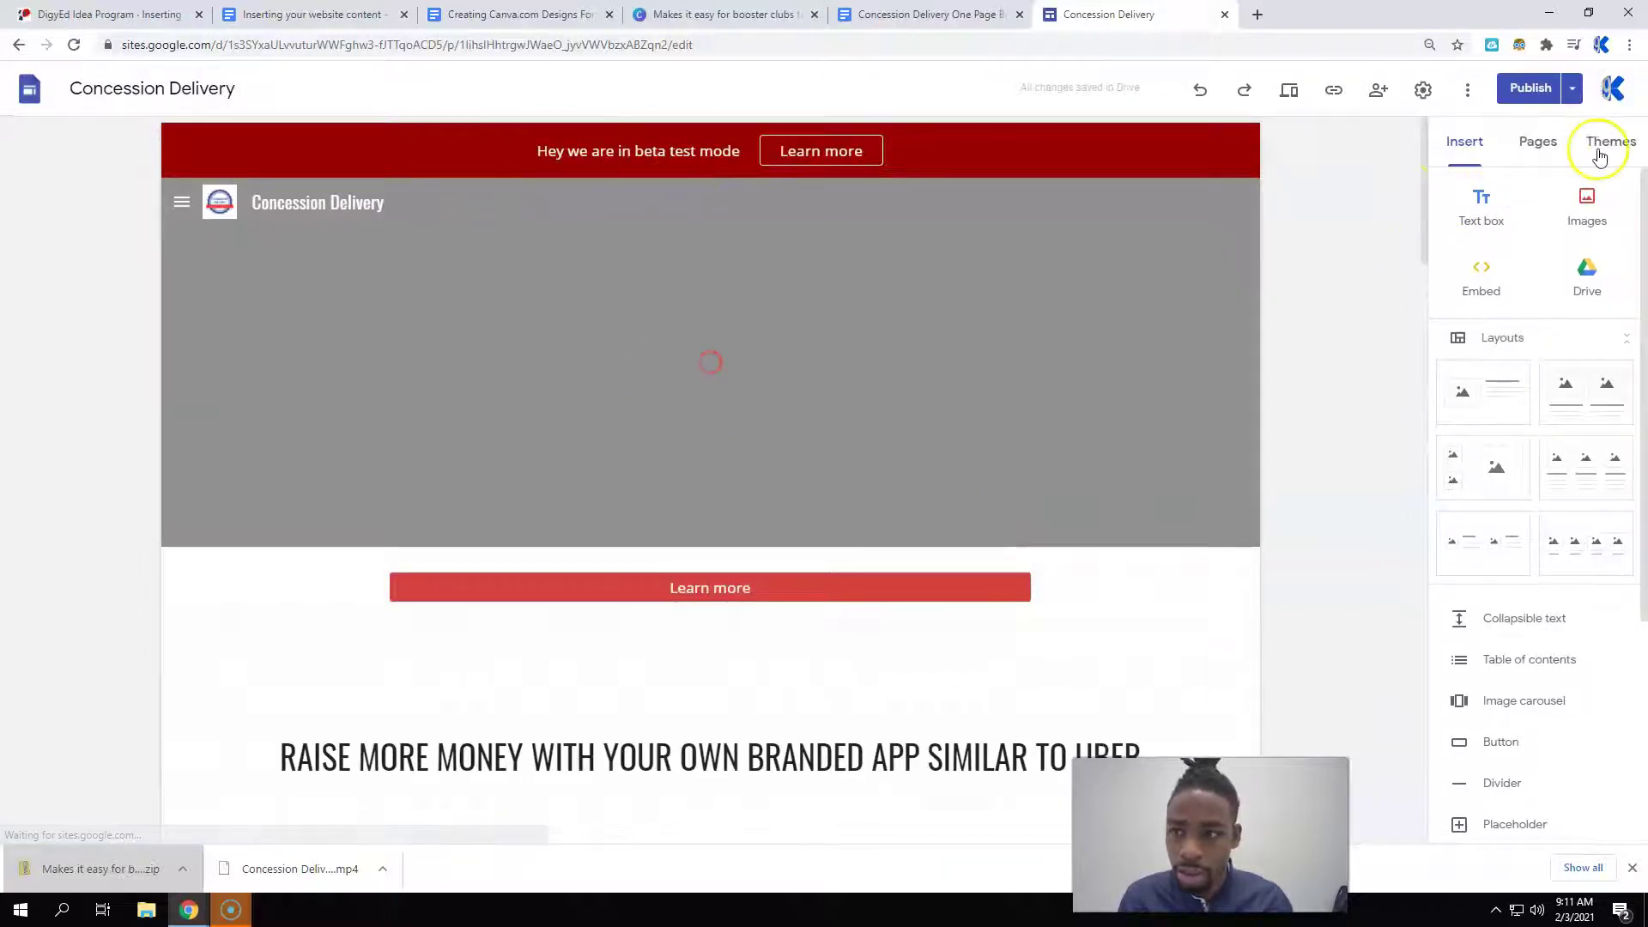
pyautogui.scroll(-2, 846, 430)
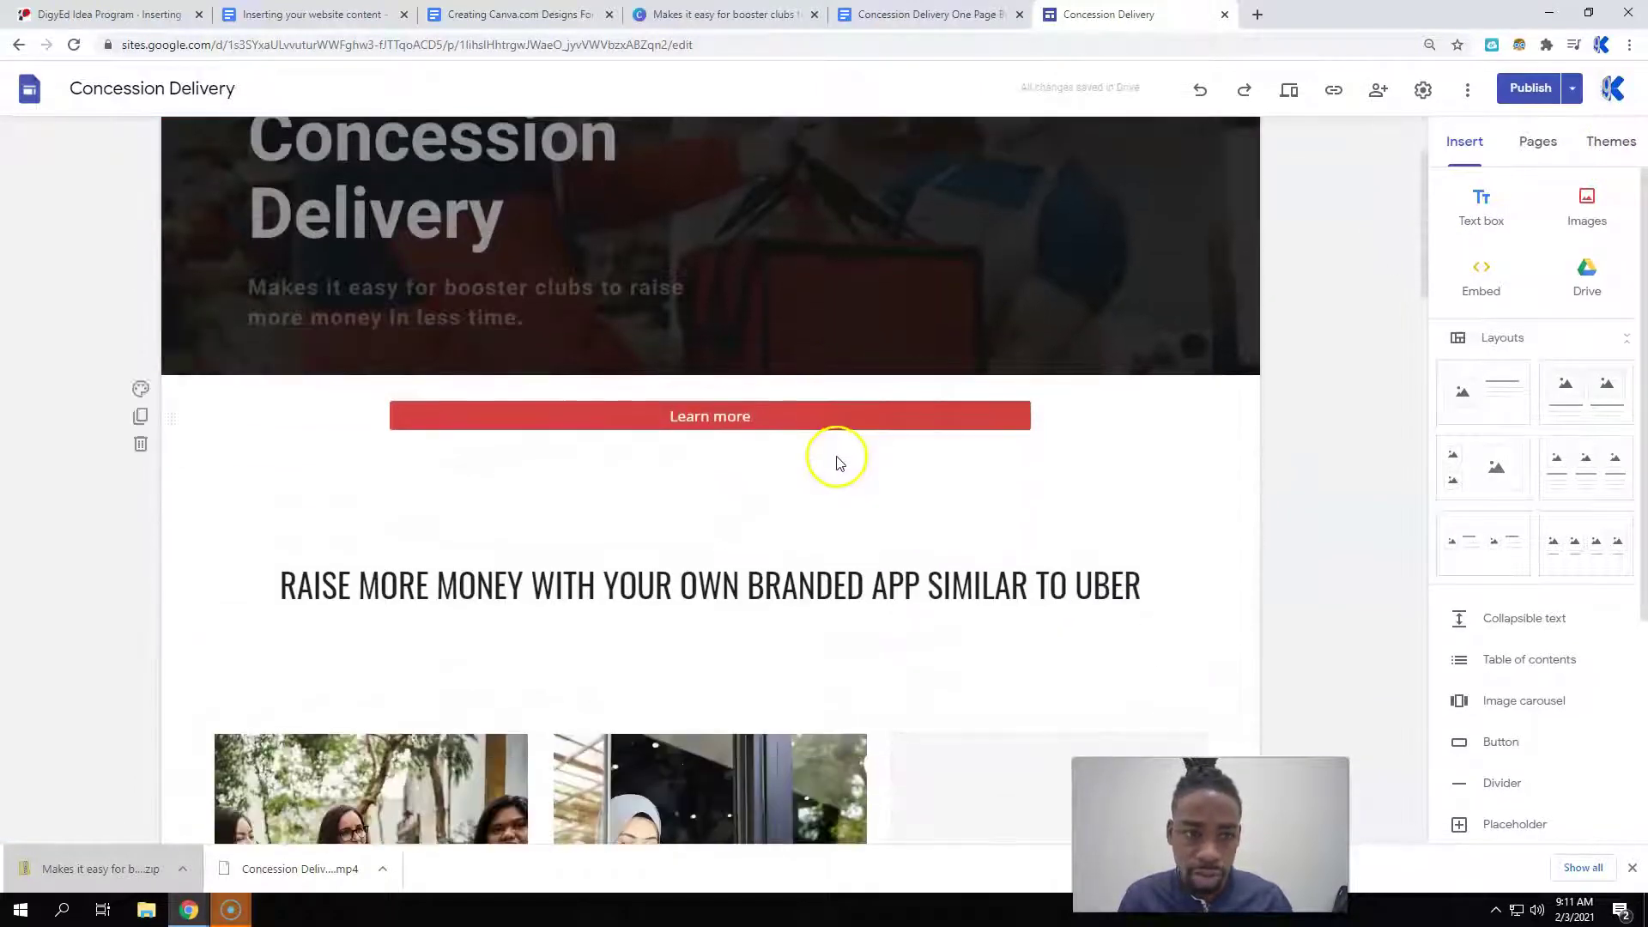
pyautogui.moveTo(503, 423); pyautogui.dragTo(527, 378)
pyautogui.scroll(-2, 540, 420)
pyautogui.click(493, 386)
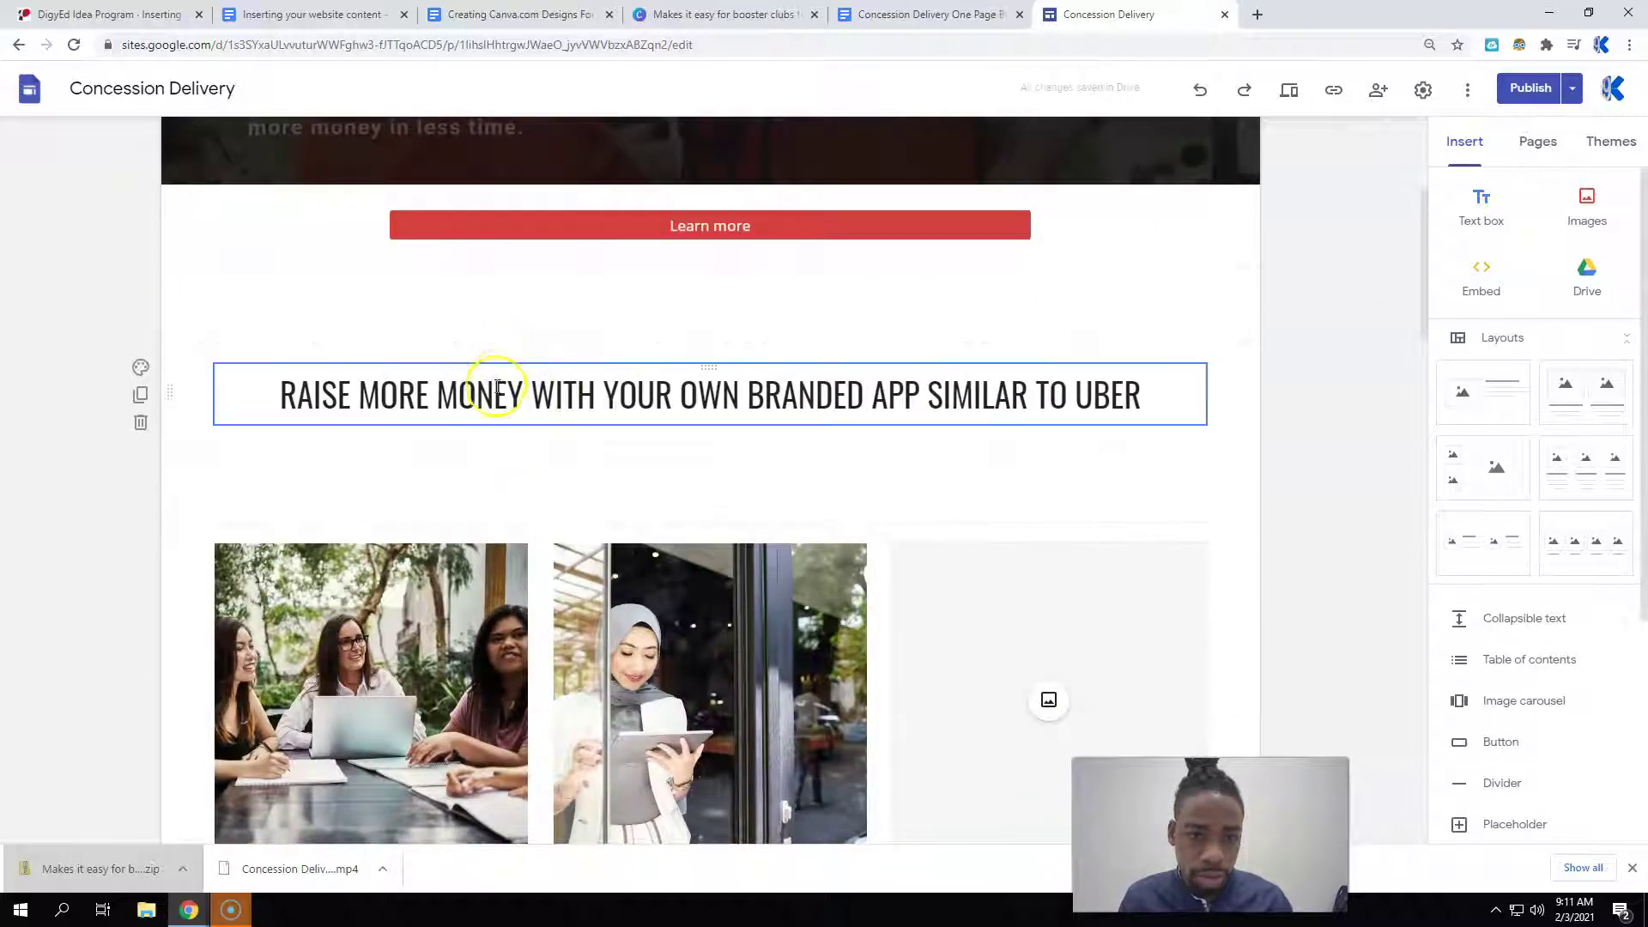
pyautogui.click(144, 420)
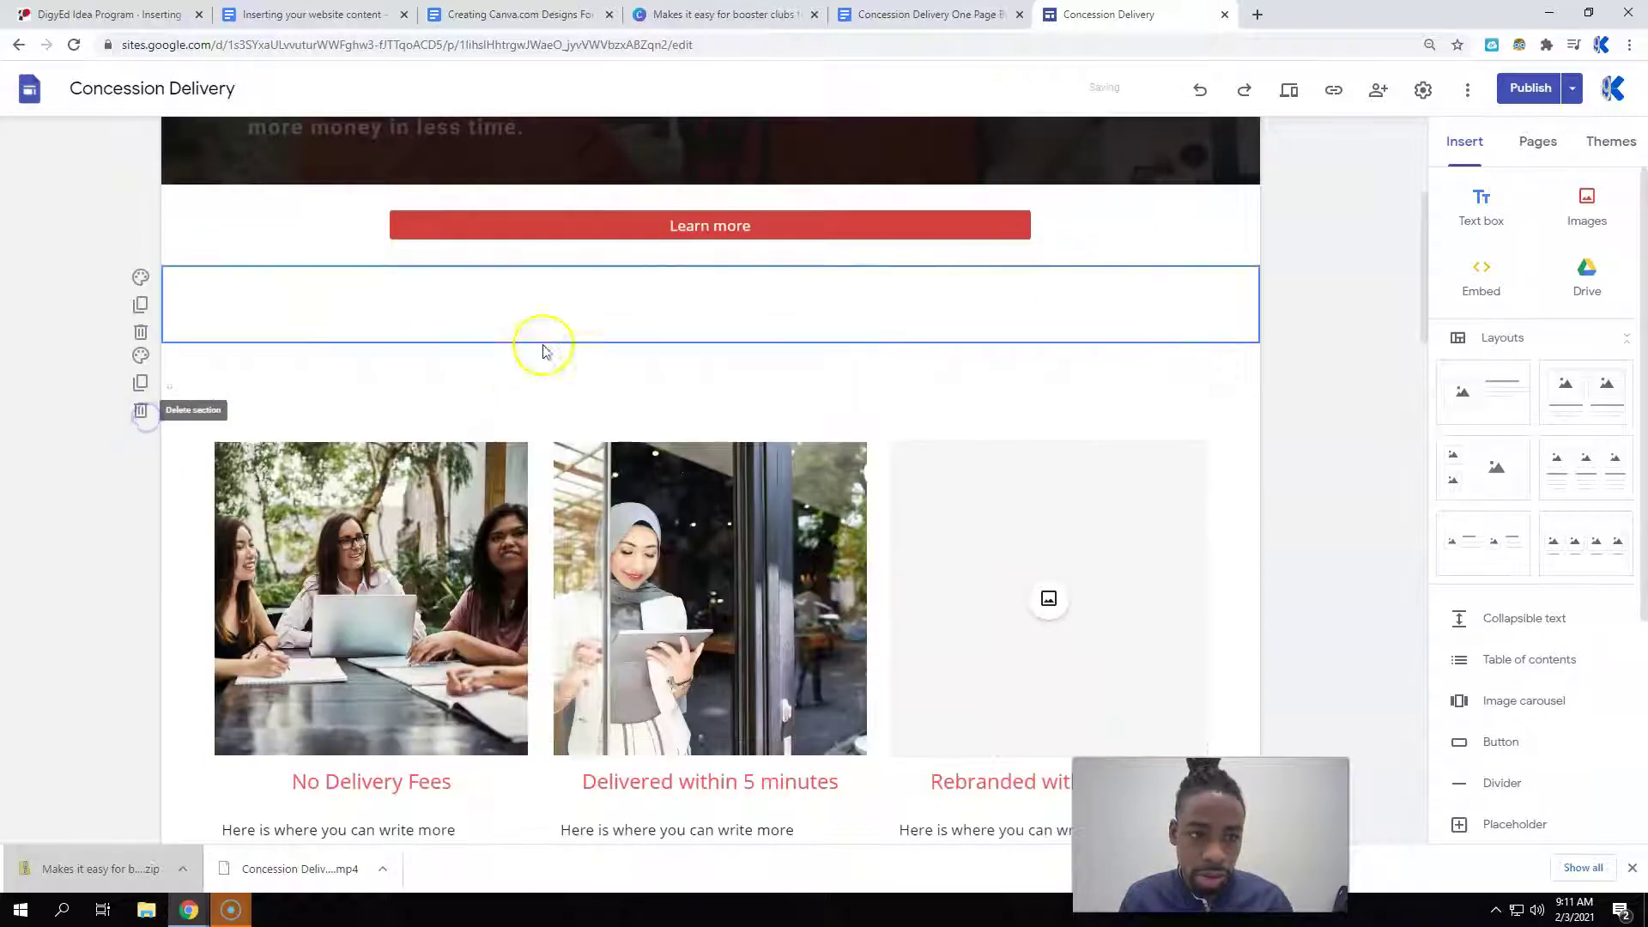
pyautogui.click(141, 333)
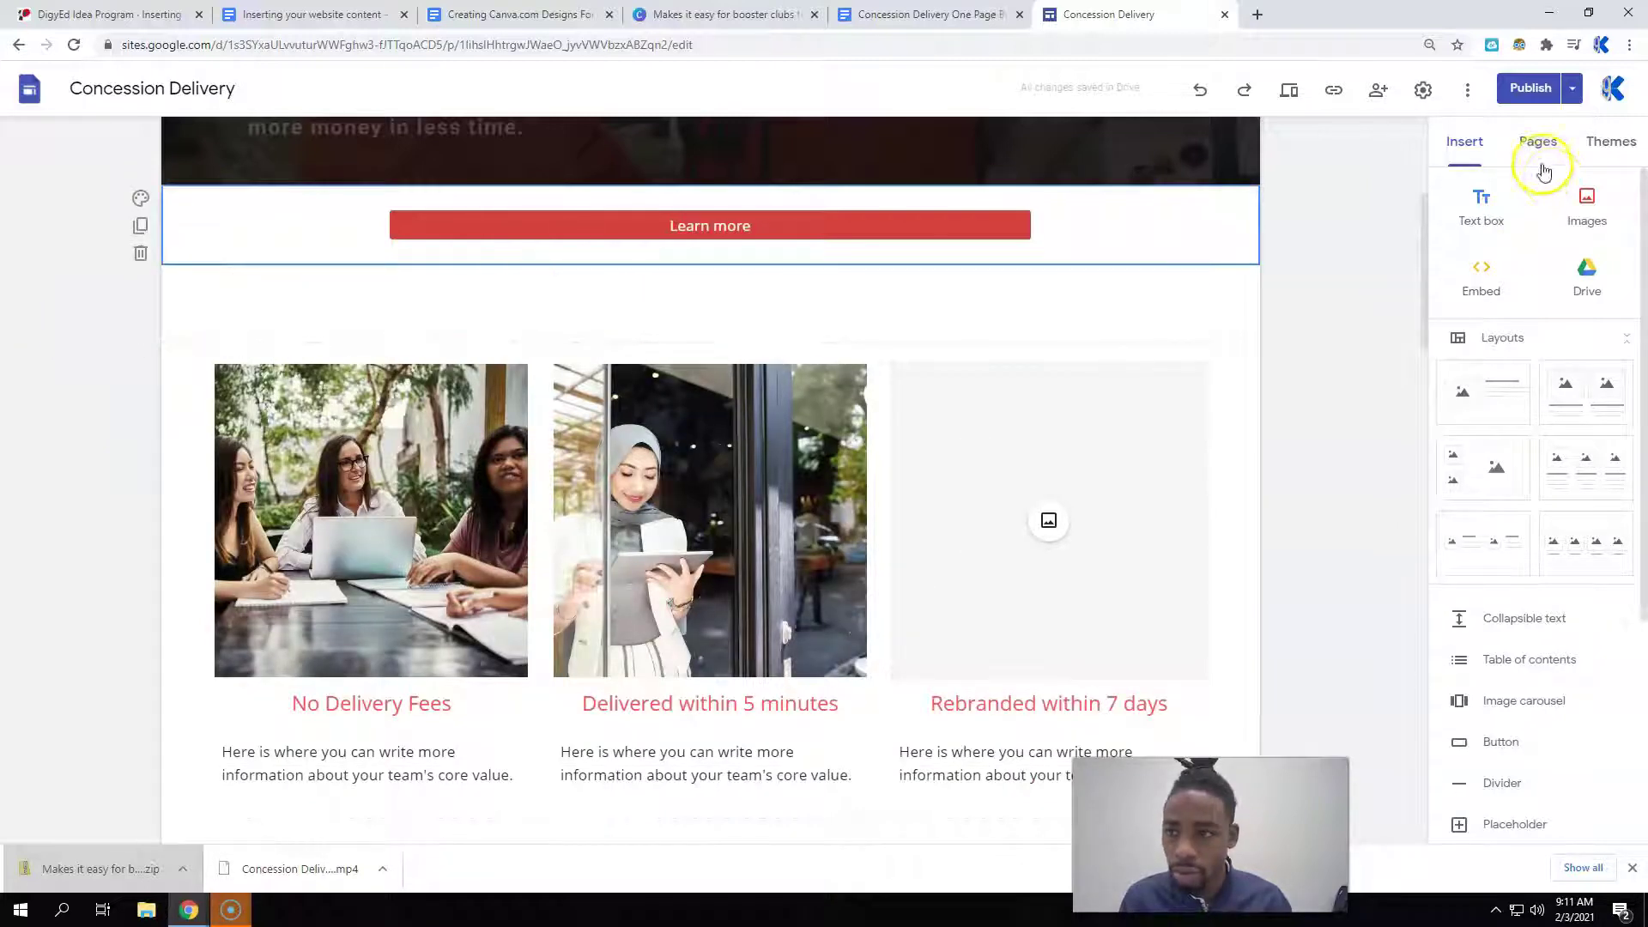
pyautogui.click(1587, 201)
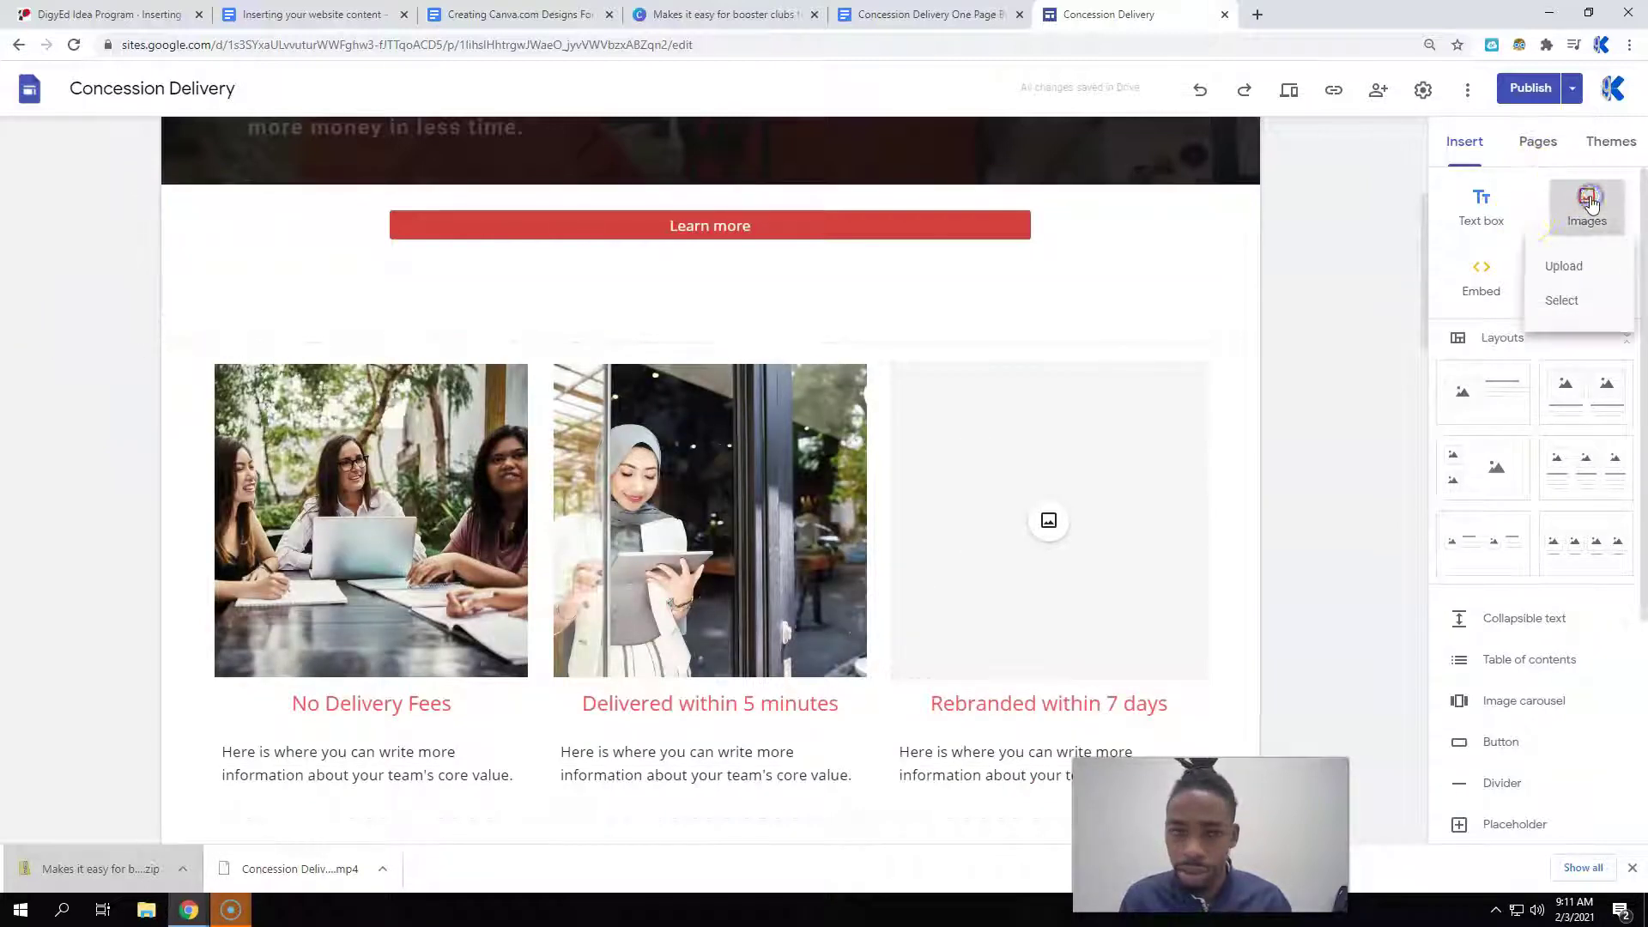
# - Upload image 2 from Pictures, the blue Uber-style branded-app graphic, and widen it to content width
pyautogui.click(1582, 268)
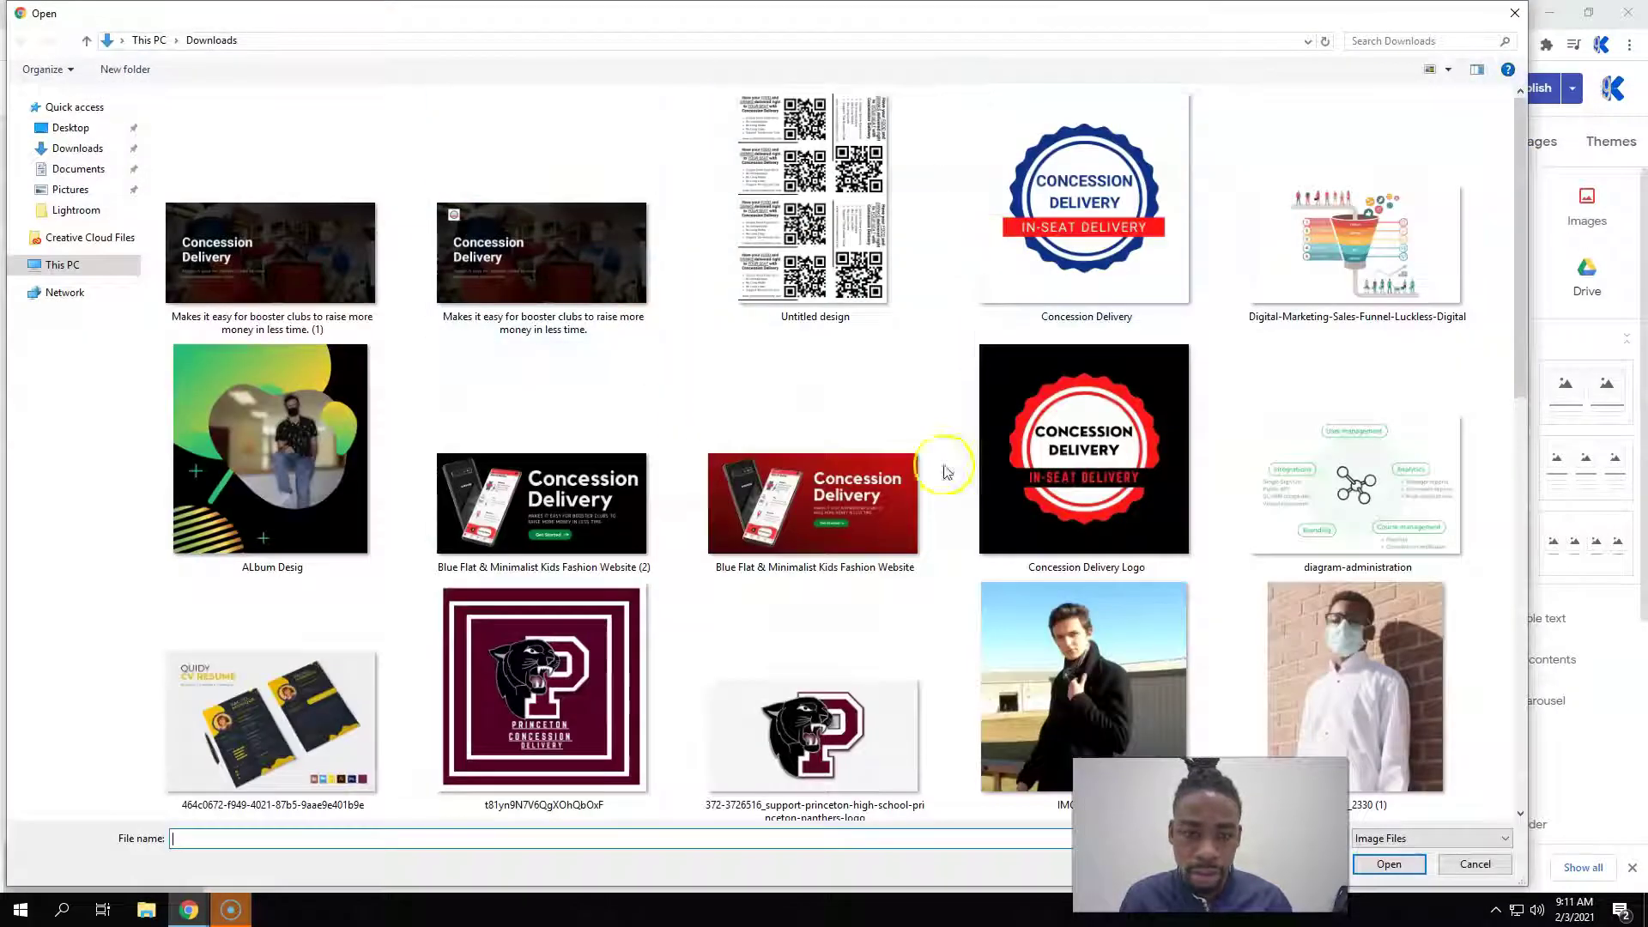
pyautogui.click(62, 191)
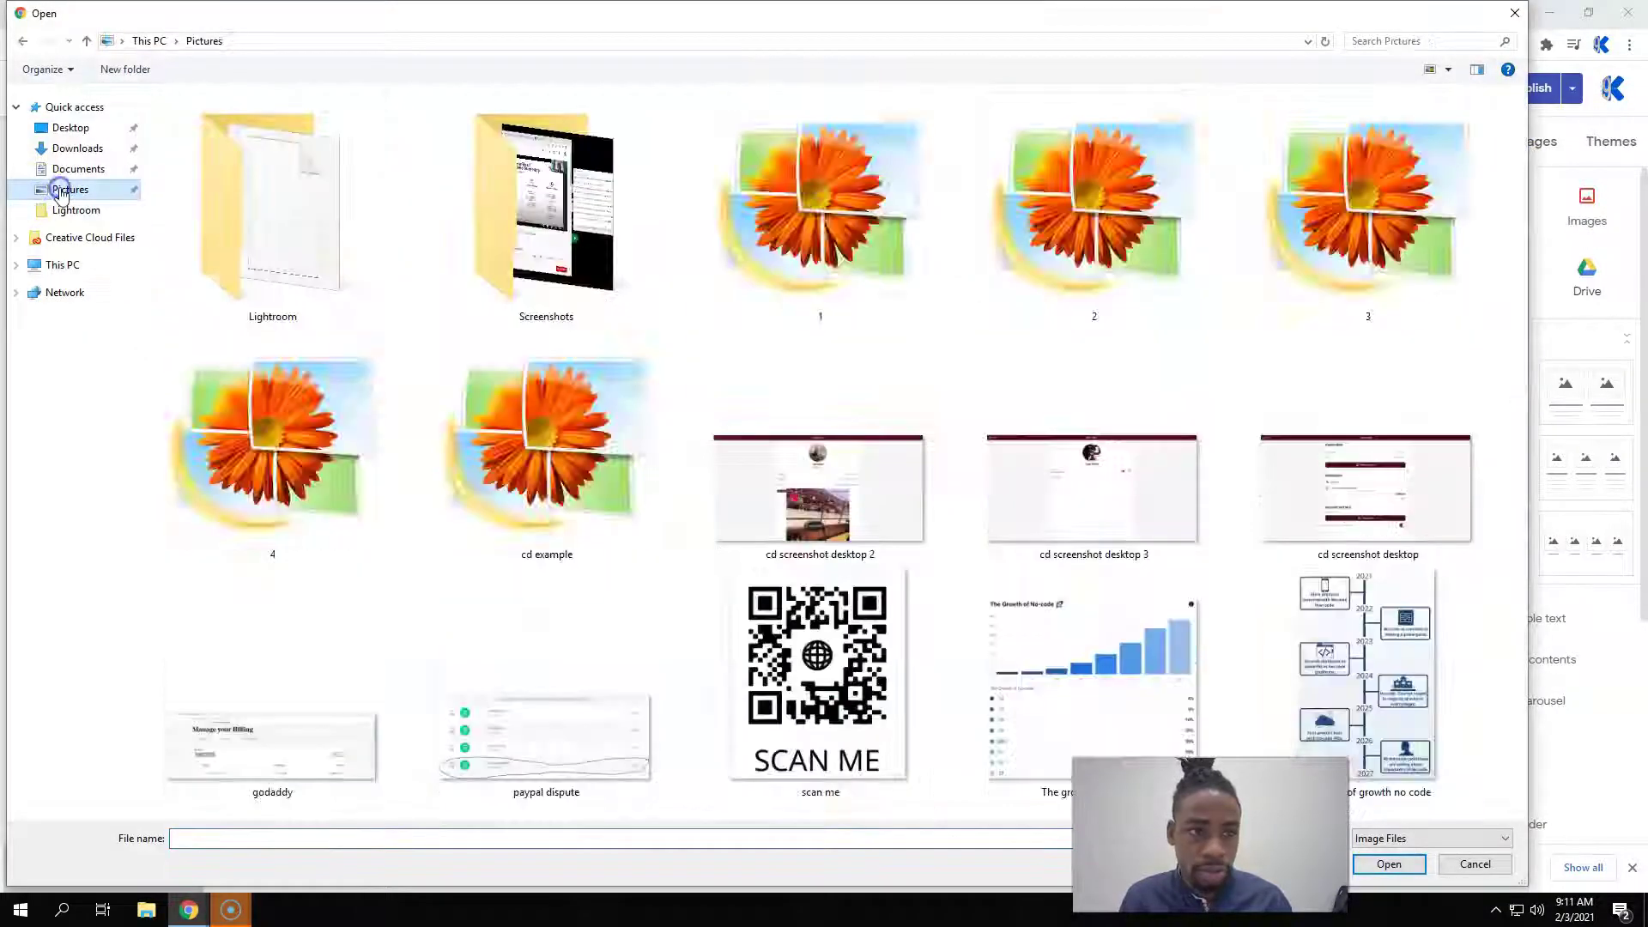
pyautogui.doubleClick(1098, 288)
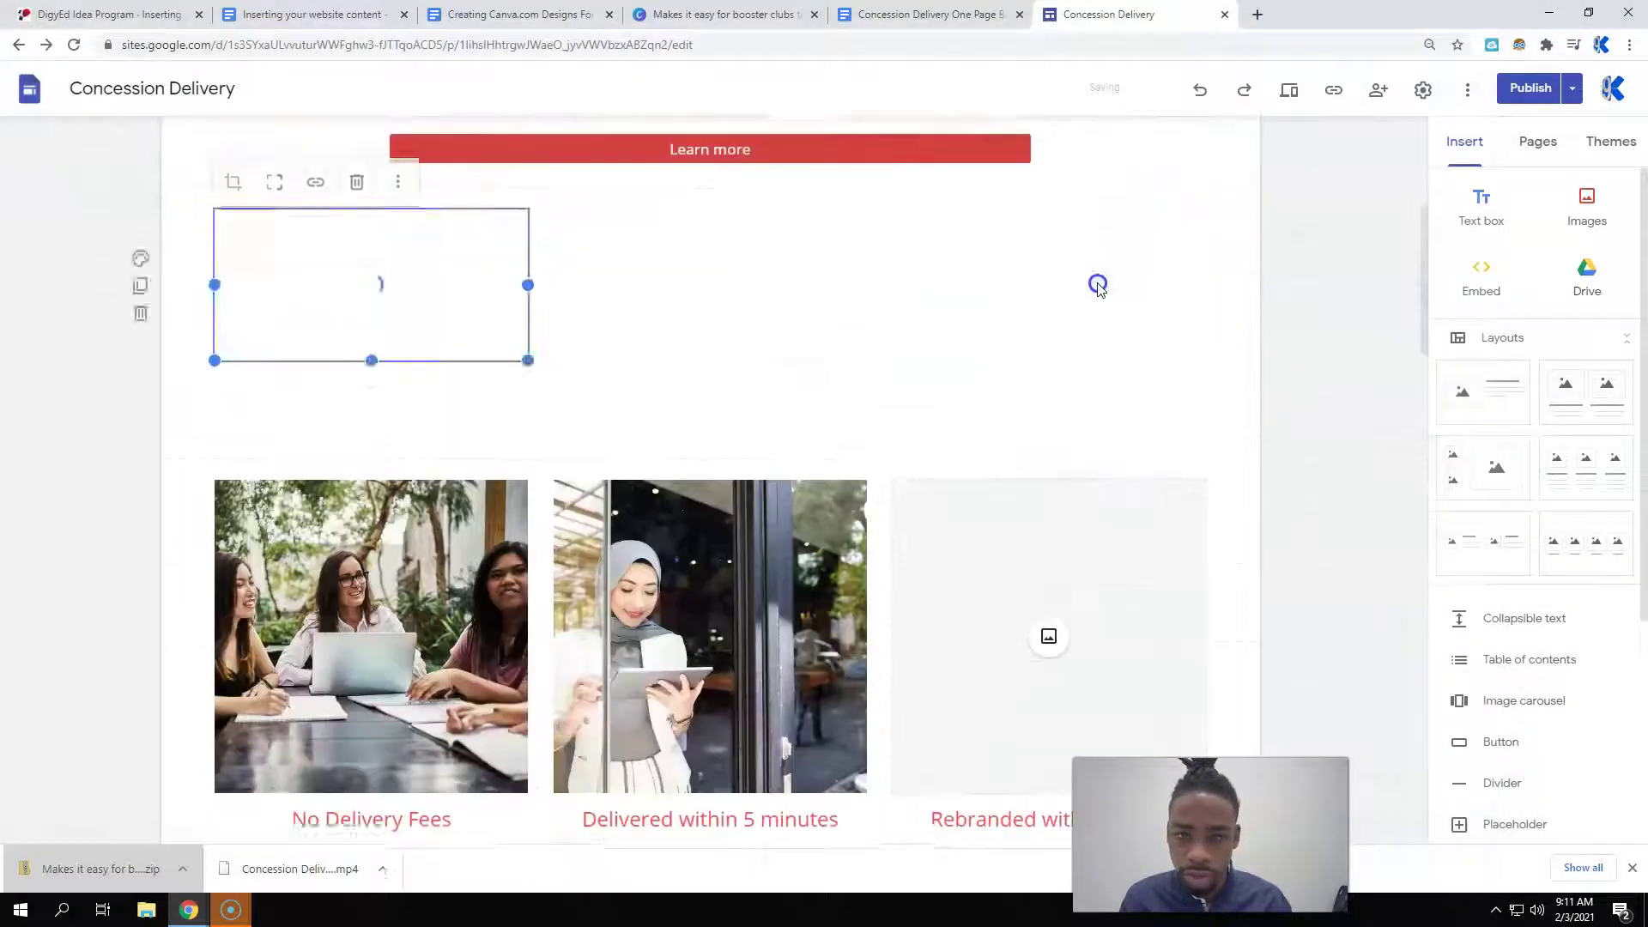
pyautogui.moveTo(531, 355); pyautogui.dragTo(1225, 632)
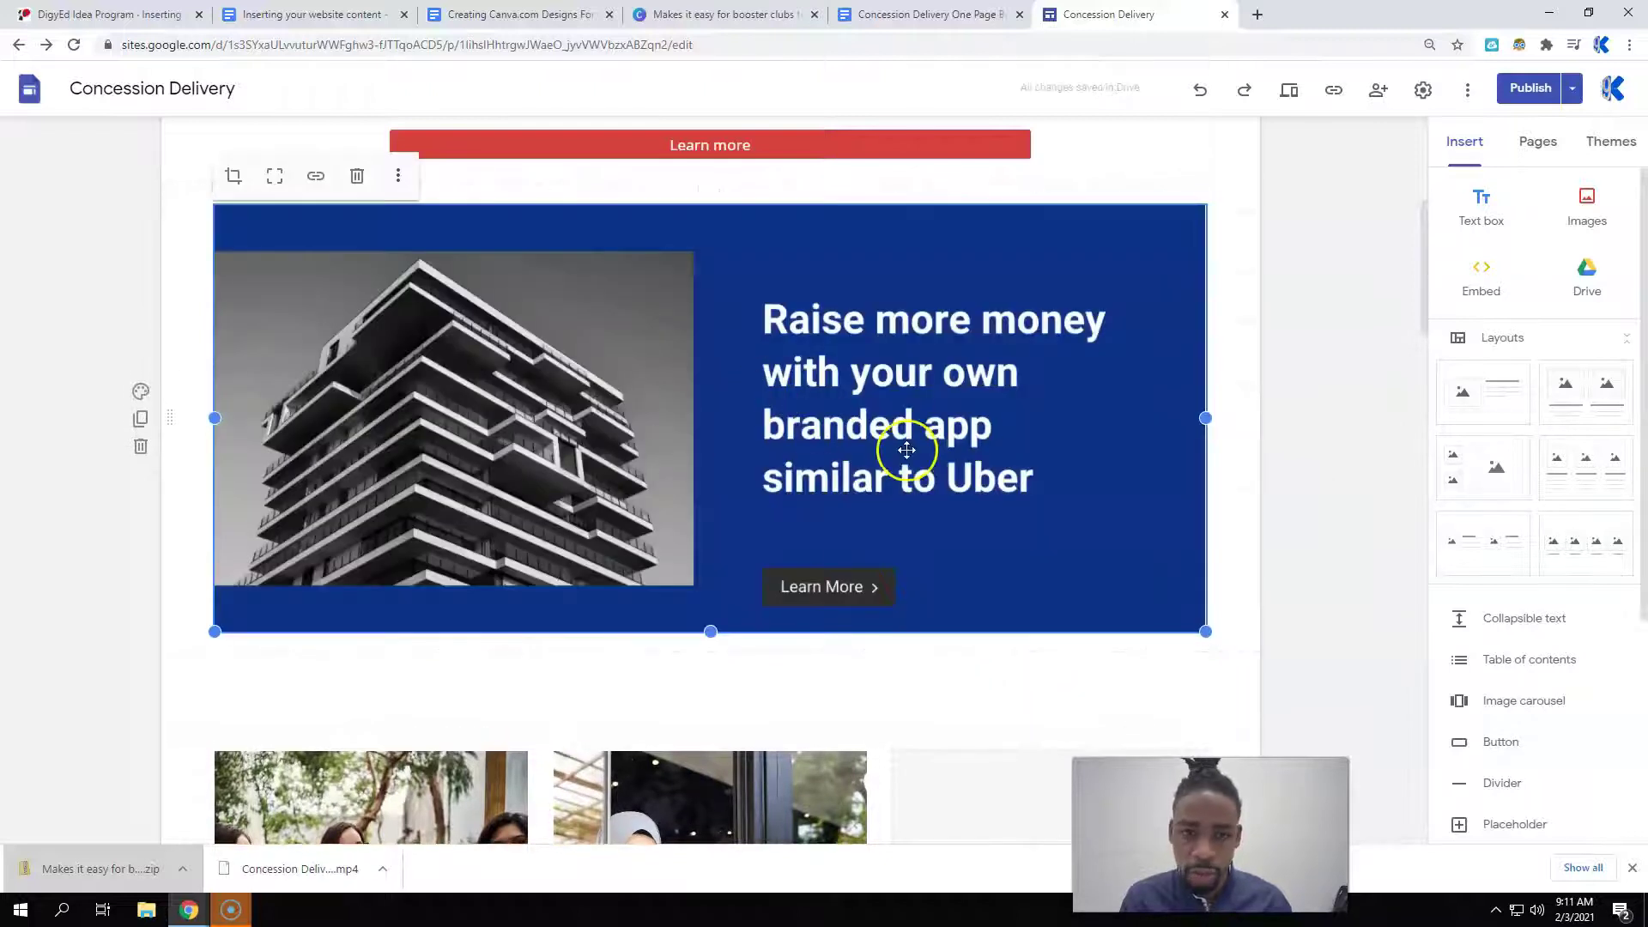
pyautogui.scroll(4, 721, 394)
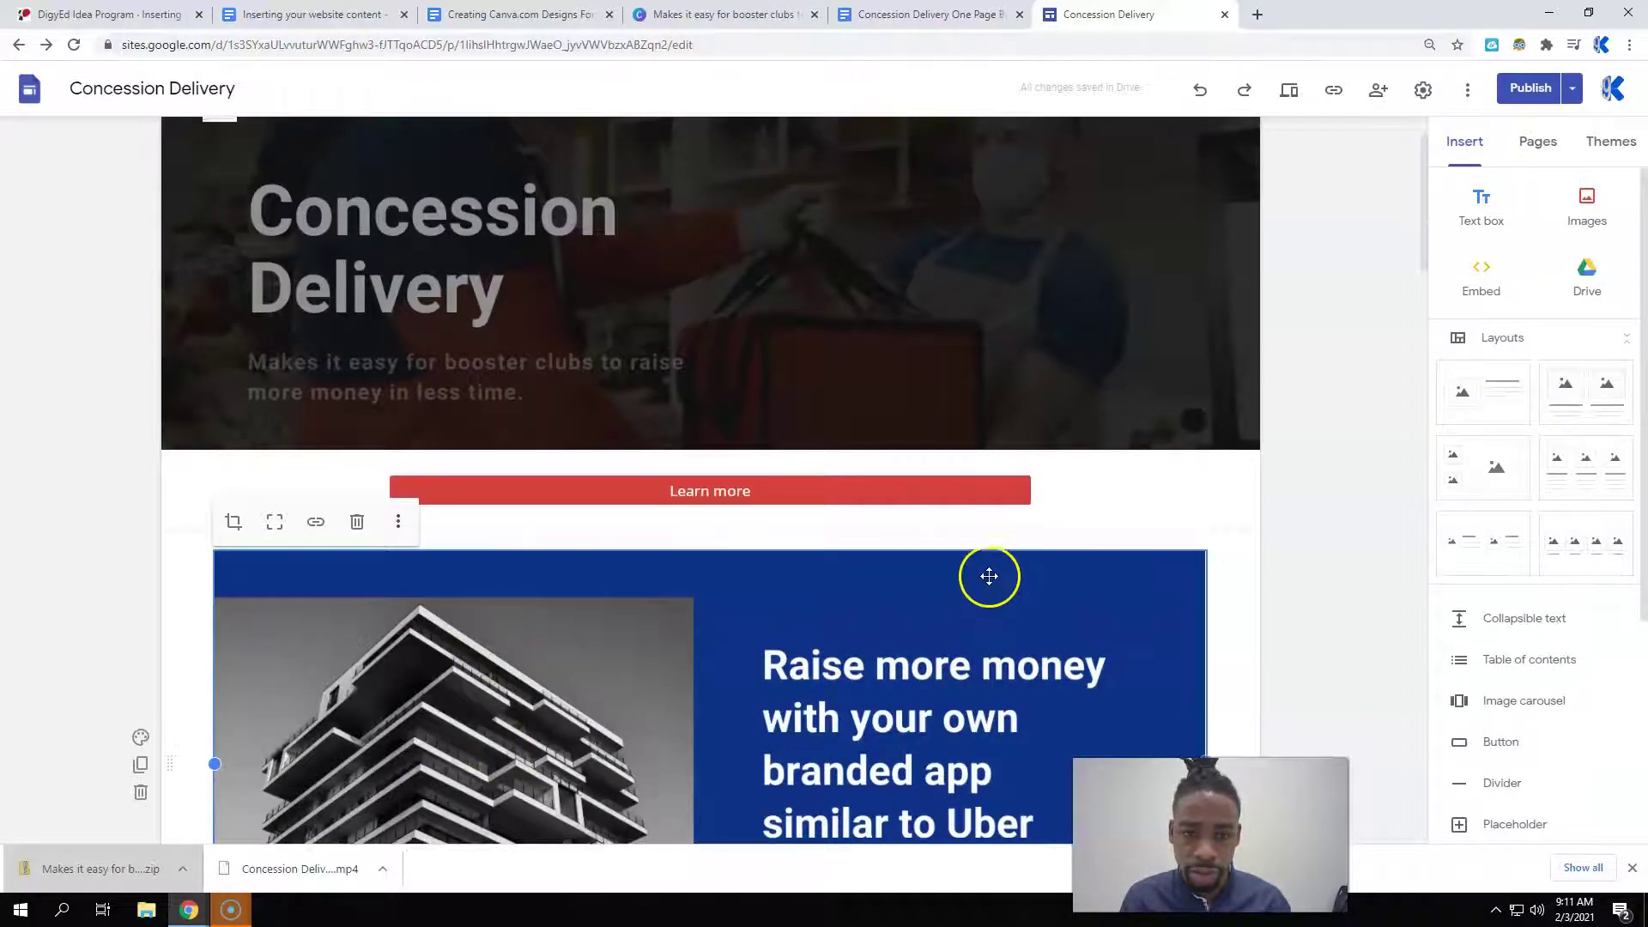
# - Replace the header background with the uploaded blue-tinted Concession Delivery image
pyautogui.scroll(1, 624, 364)
pyautogui.click(242, 531)
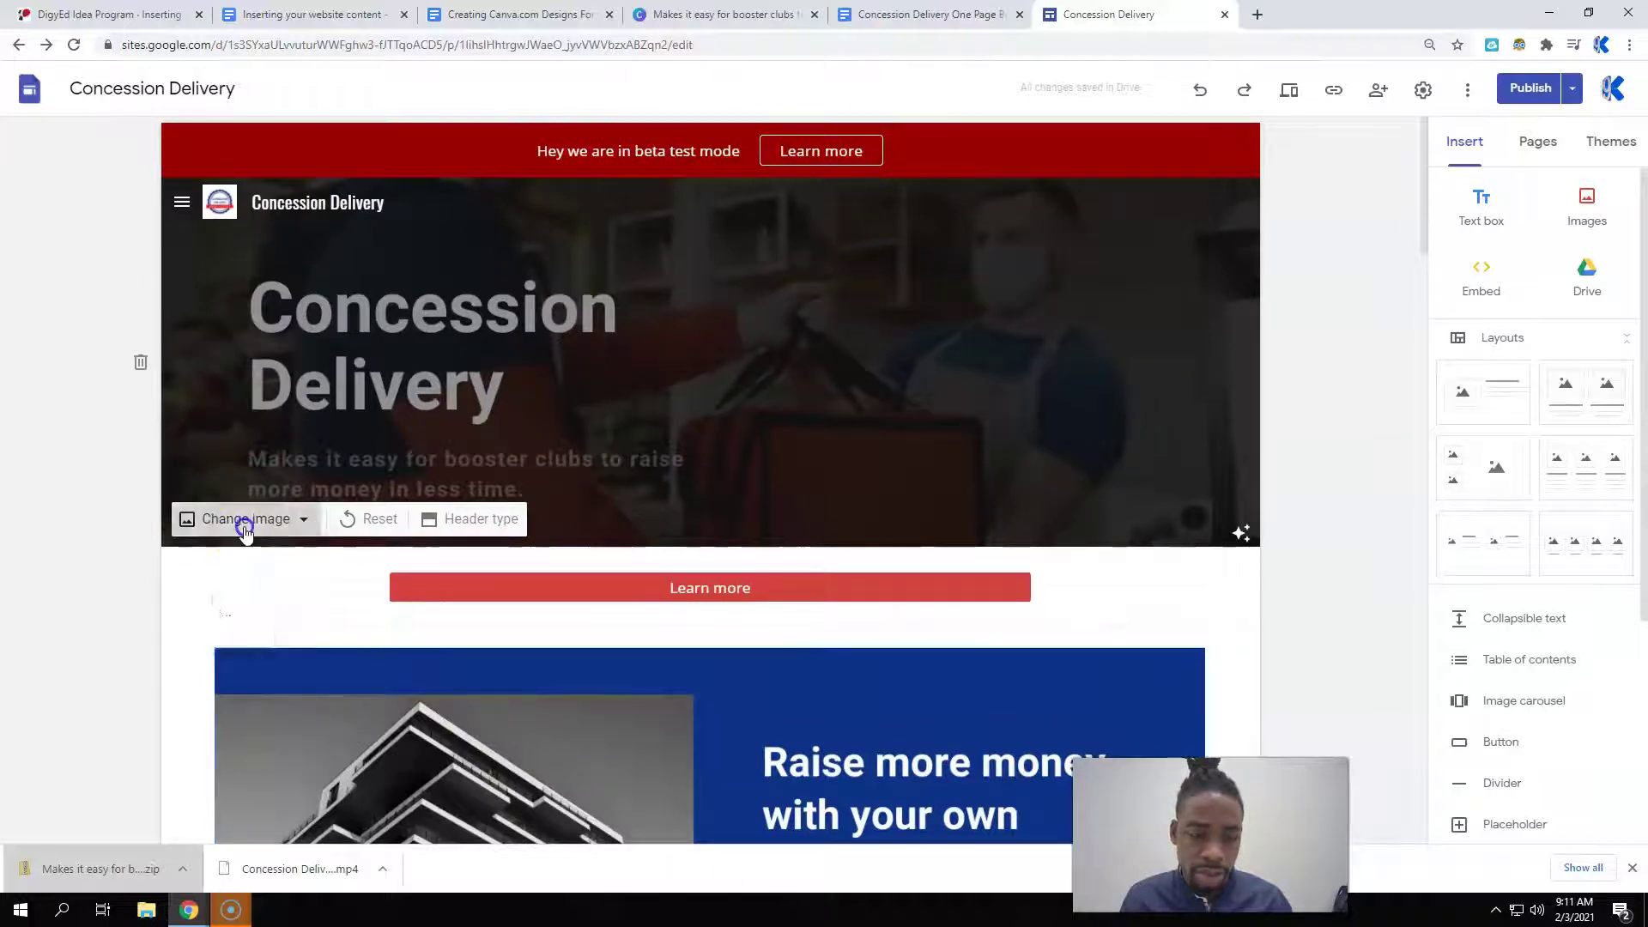
pyautogui.click(240, 577)
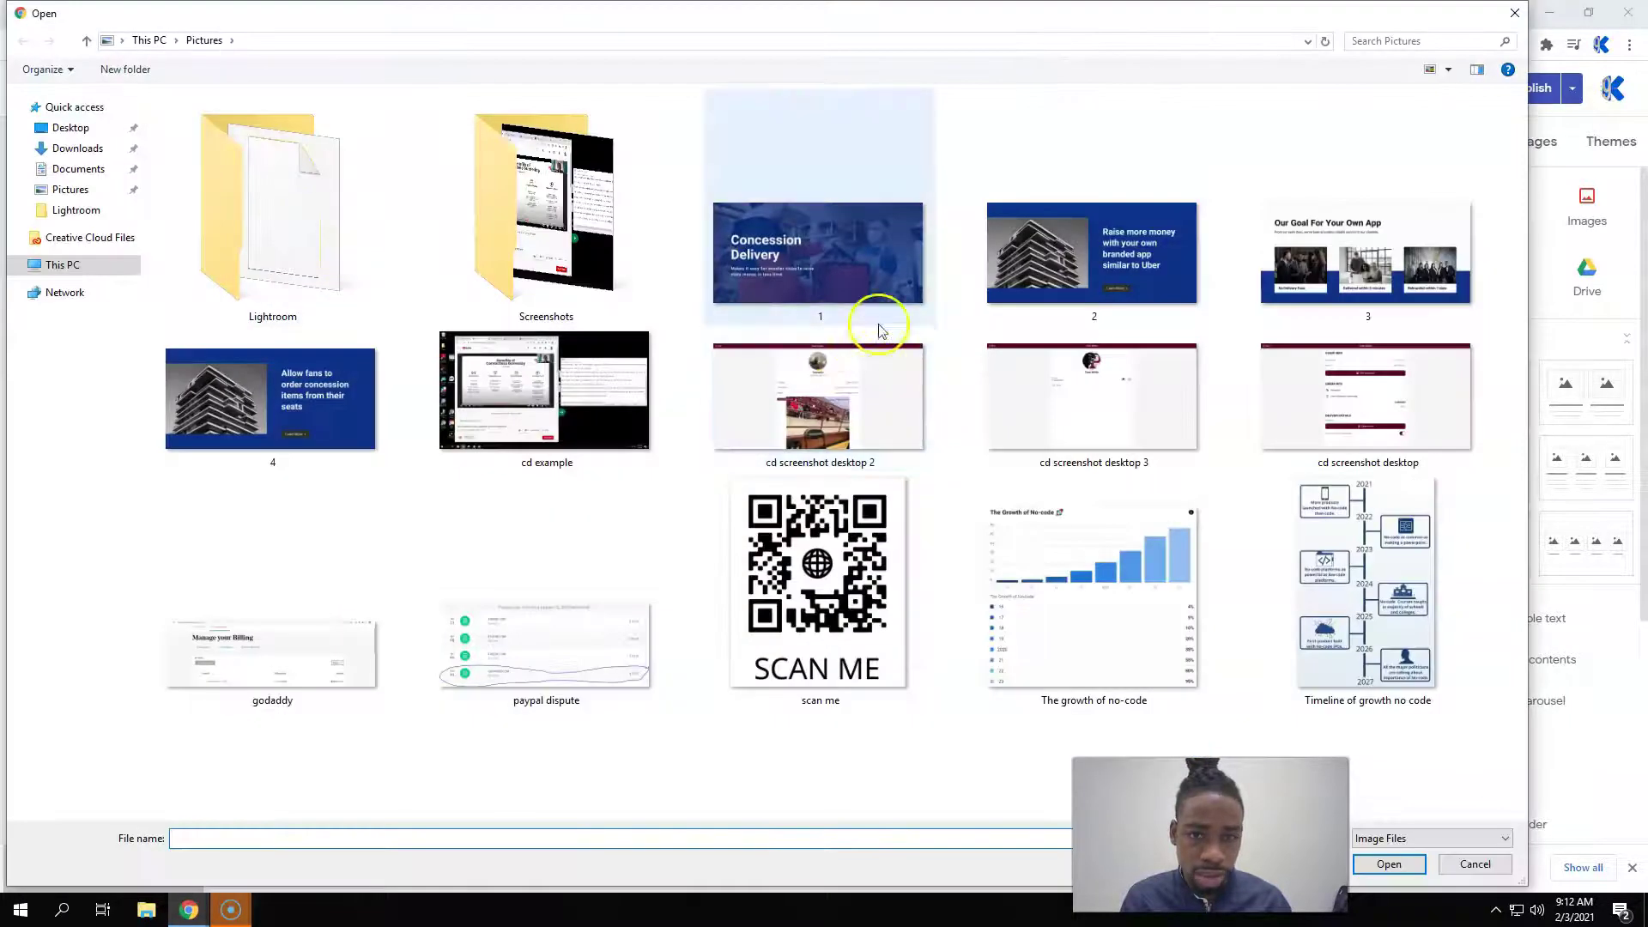
pyautogui.doubleClick(878, 264)
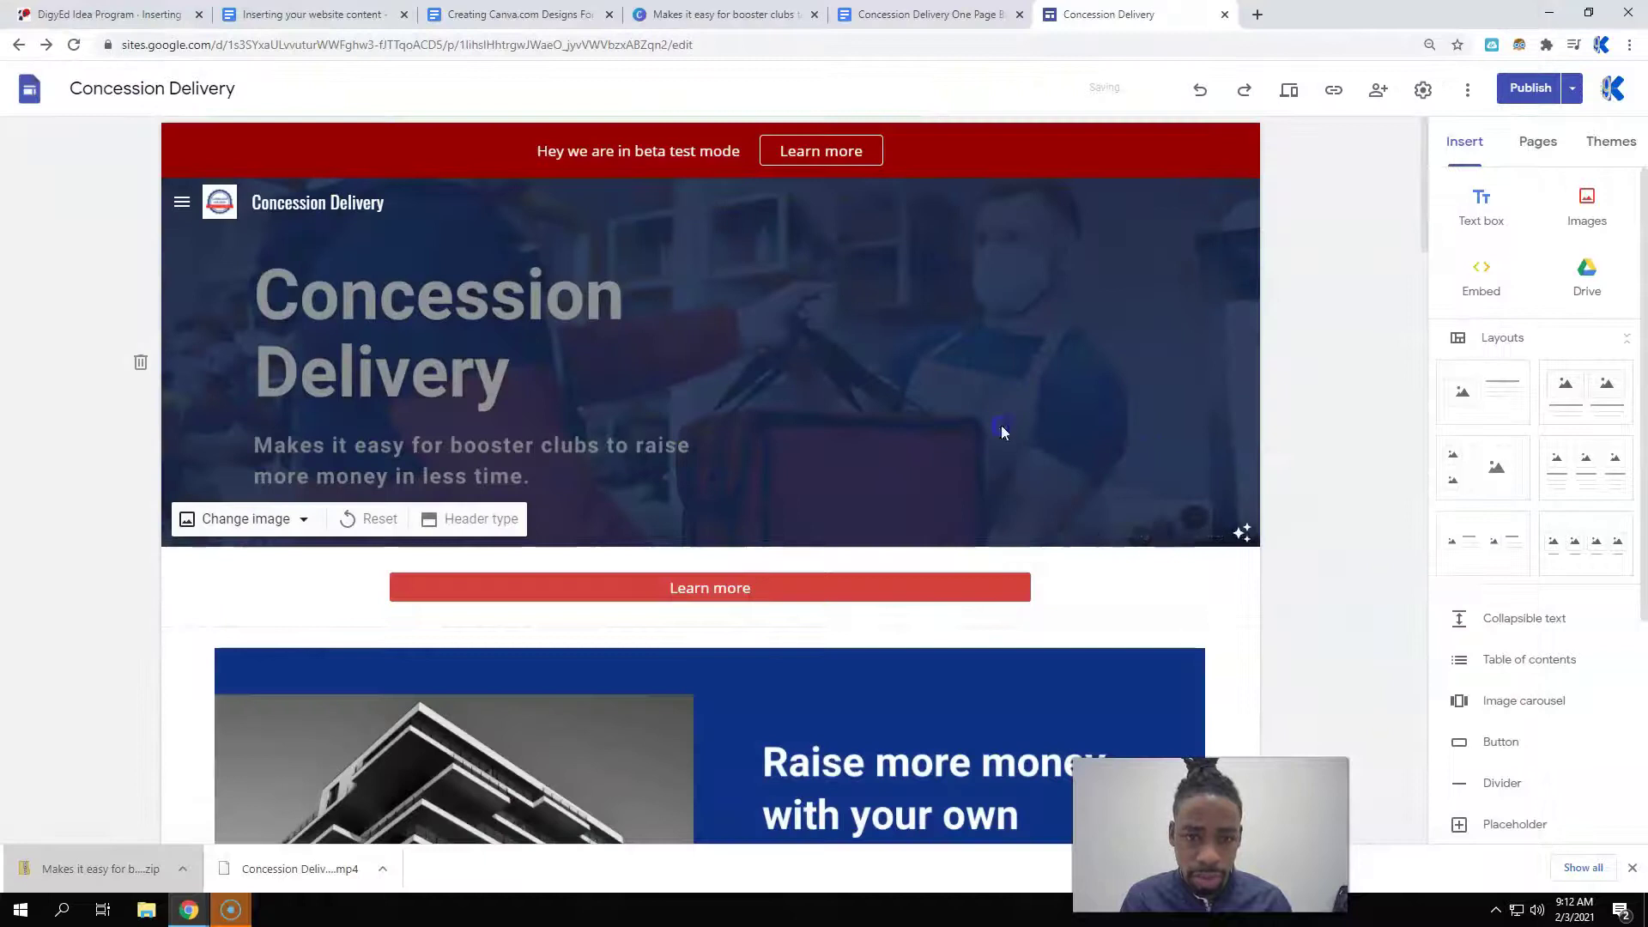
pyautogui.click(1278, 365)
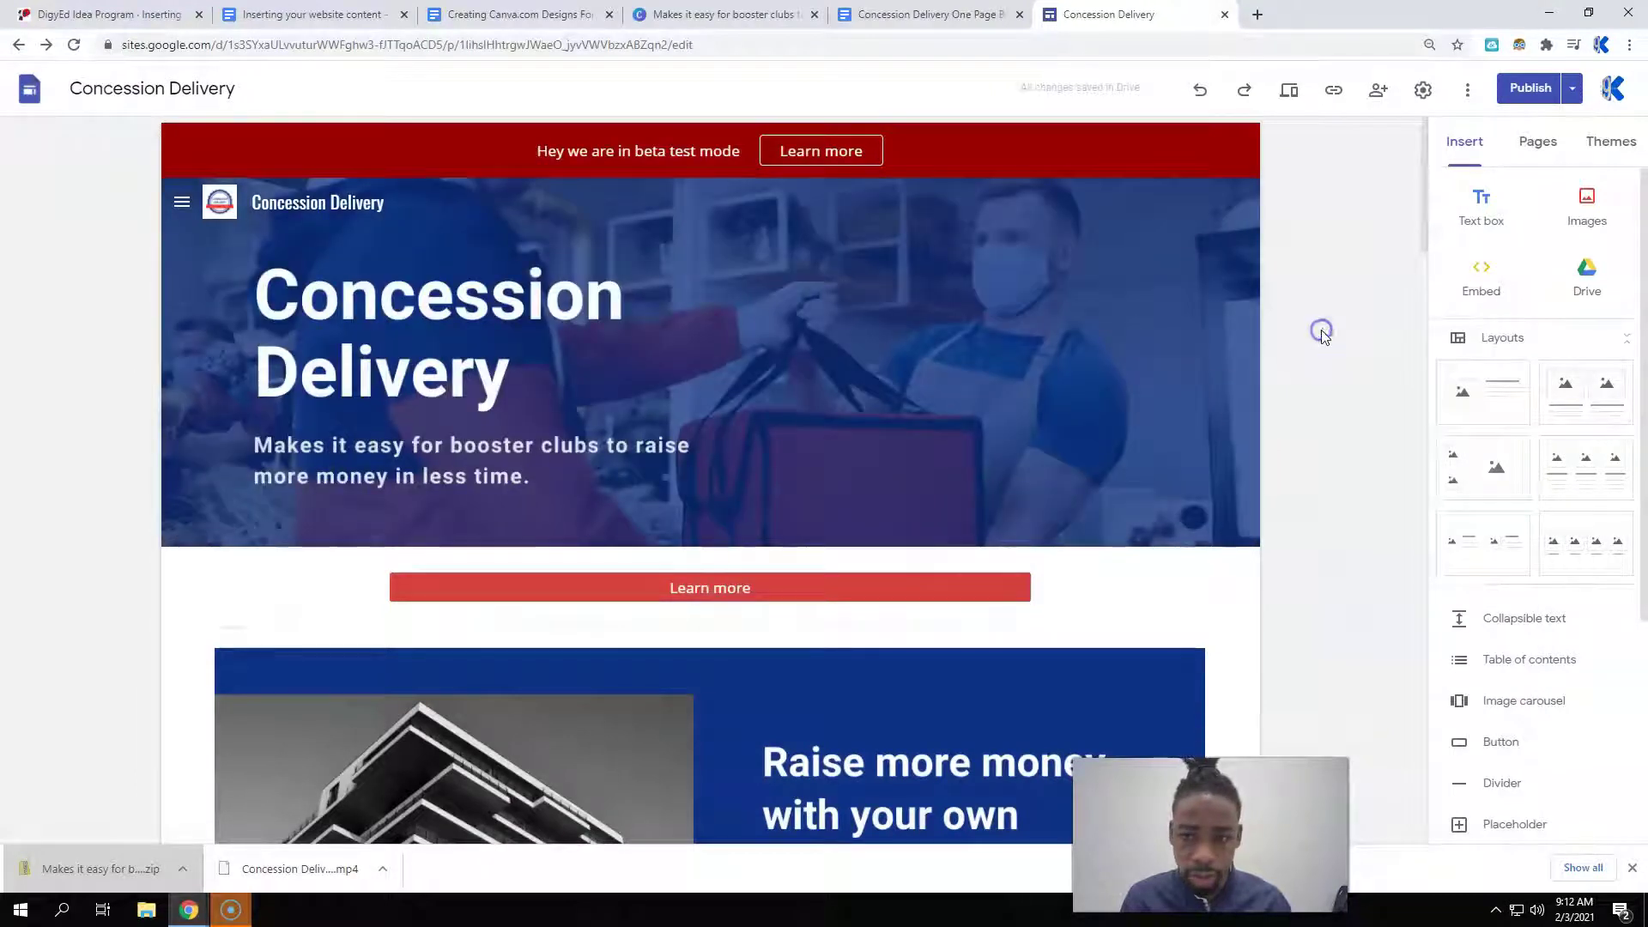
# - Make the Uber graphic slightly taller by dragging its bottom handle
pyautogui.scroll(-3, 1279, 467)
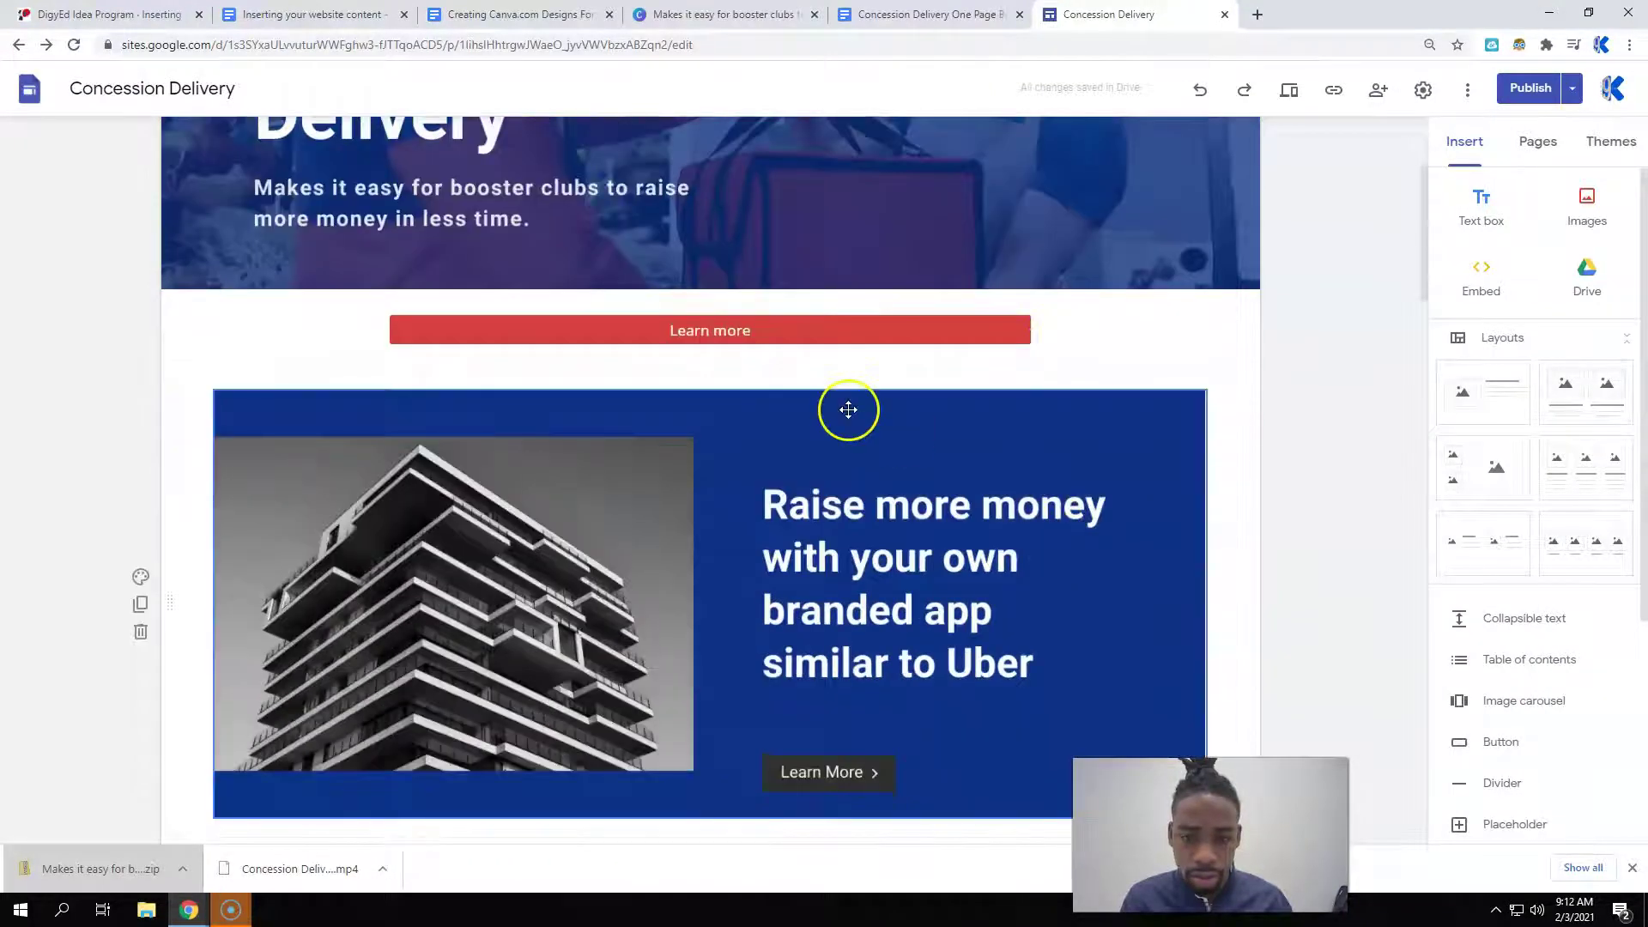
pyautogui.click(848, 410)
pyautogui.scroll(-1, 791, 364)
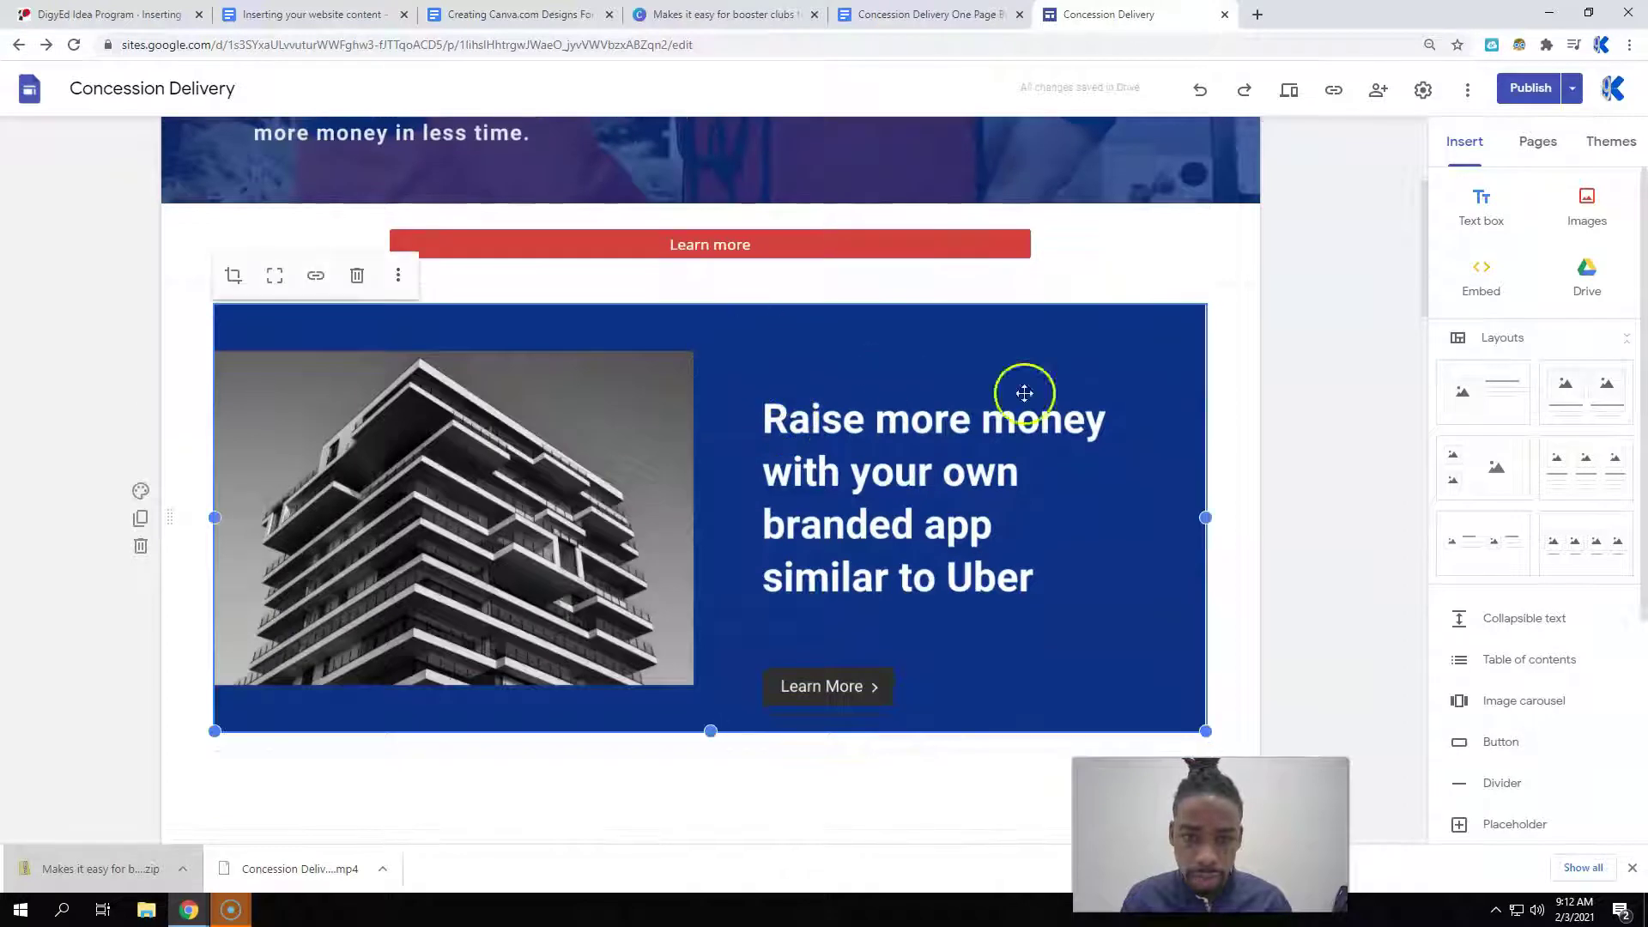
pyautogui.moveTo(1206, 732); pyautogui.dragTo(1249, 747)
# - Delete the three-photo feature section
pyautogui.click(1294, 527)
pyautogui.scroll(-5, 987, 481)
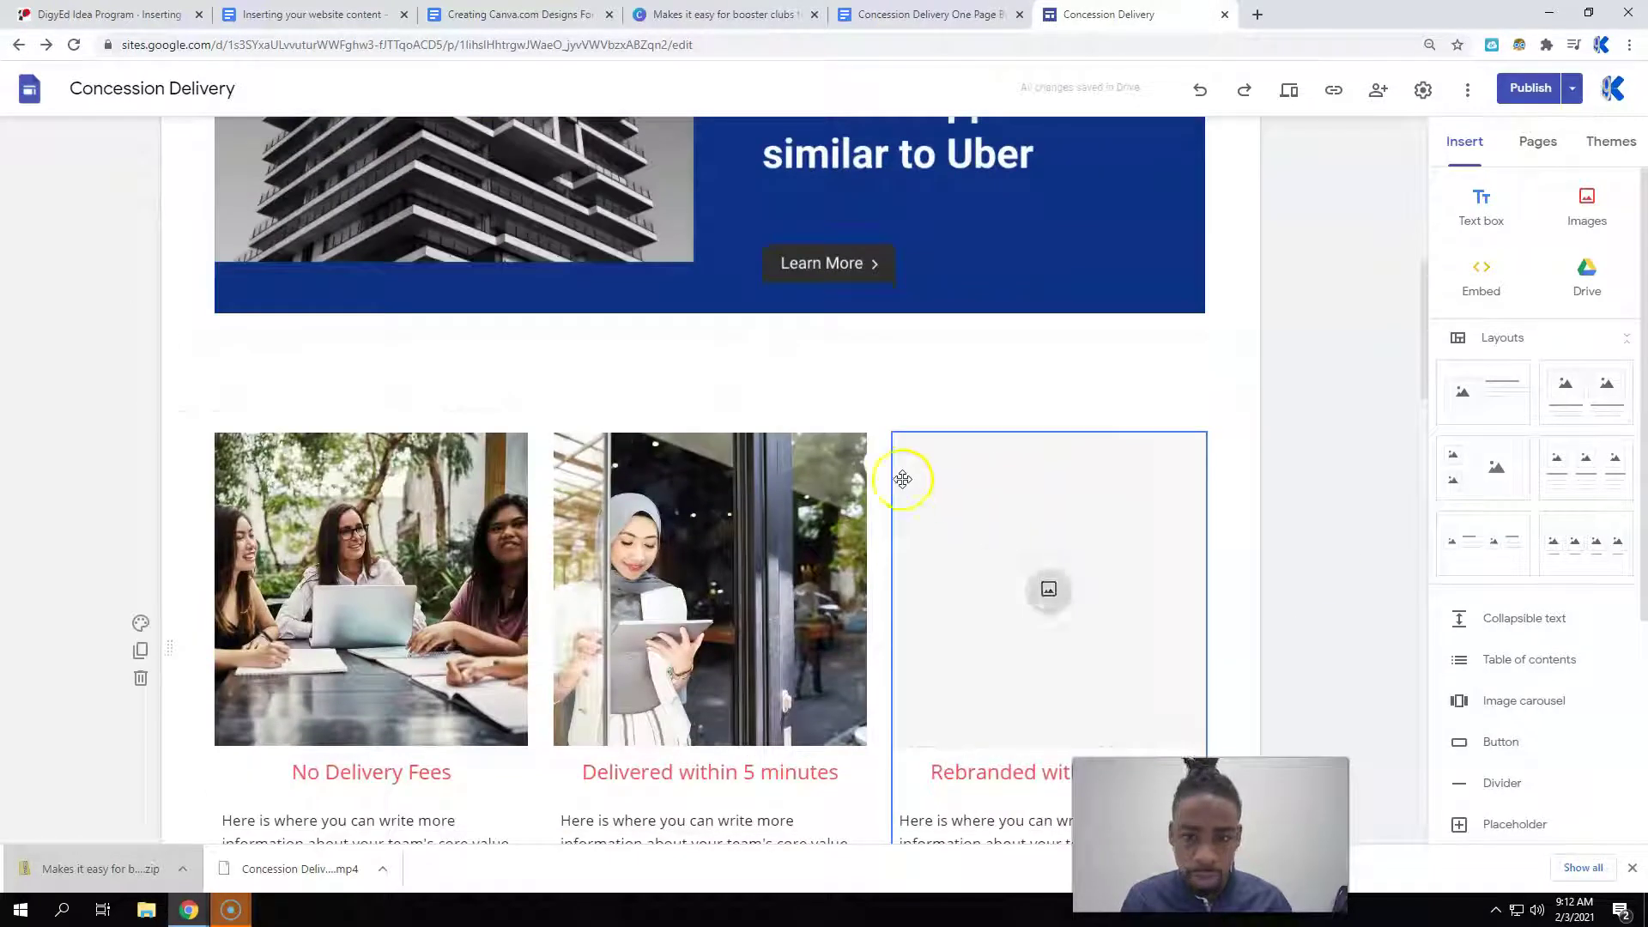
pyautogui.scroll(-1, 107, 599)
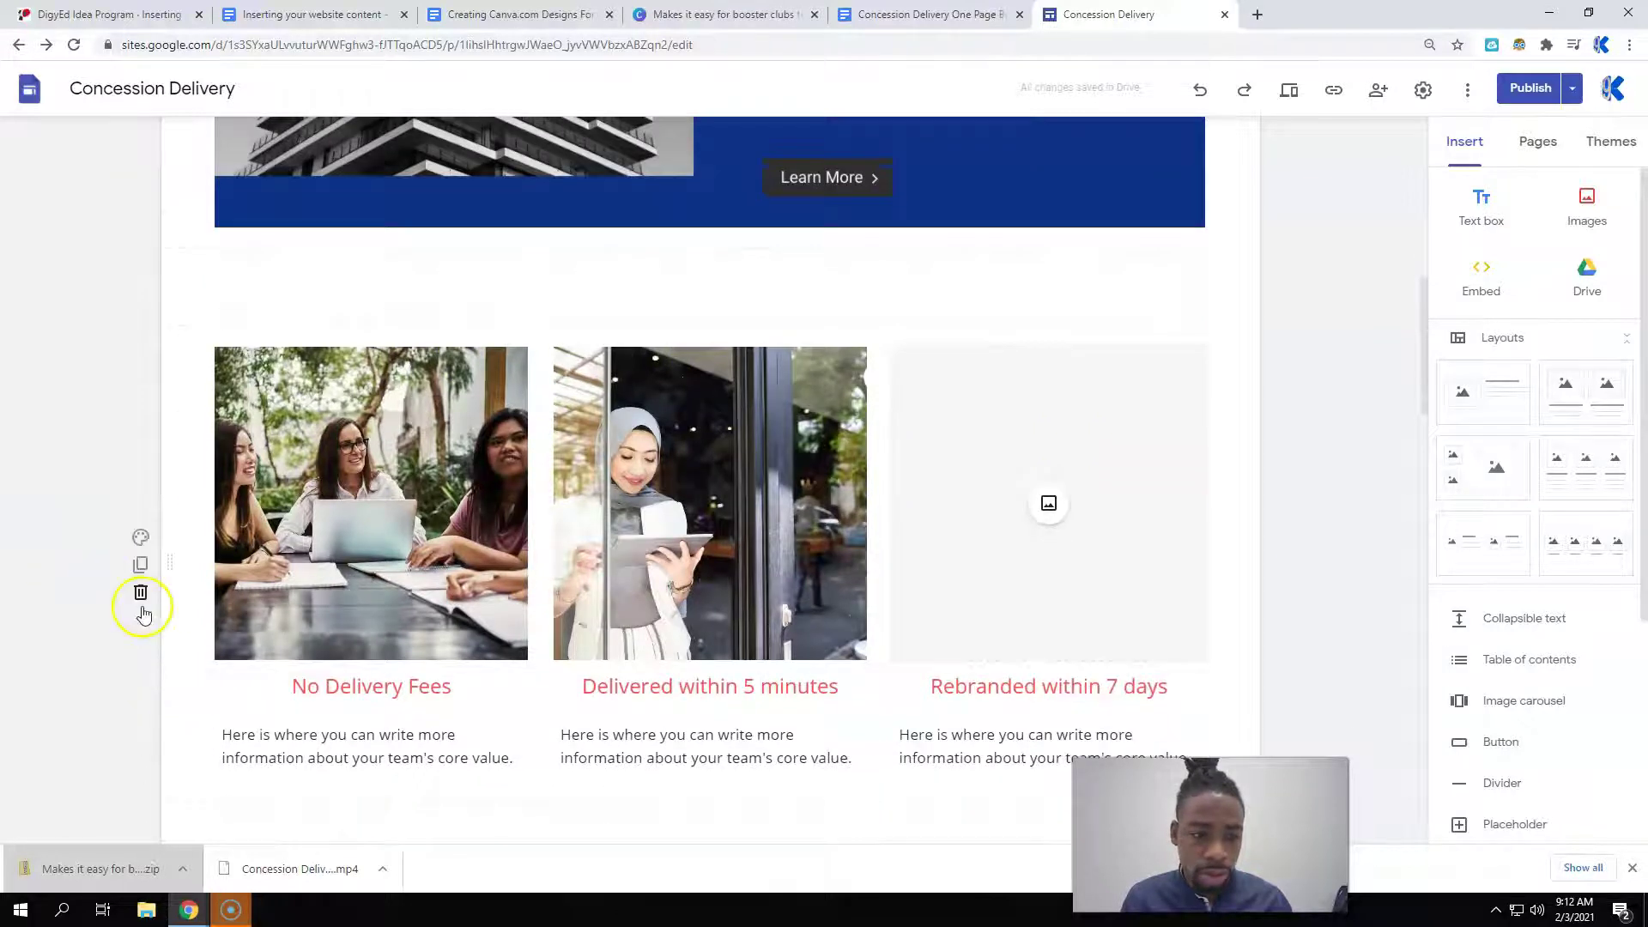
pyautogui.click(141, 595)
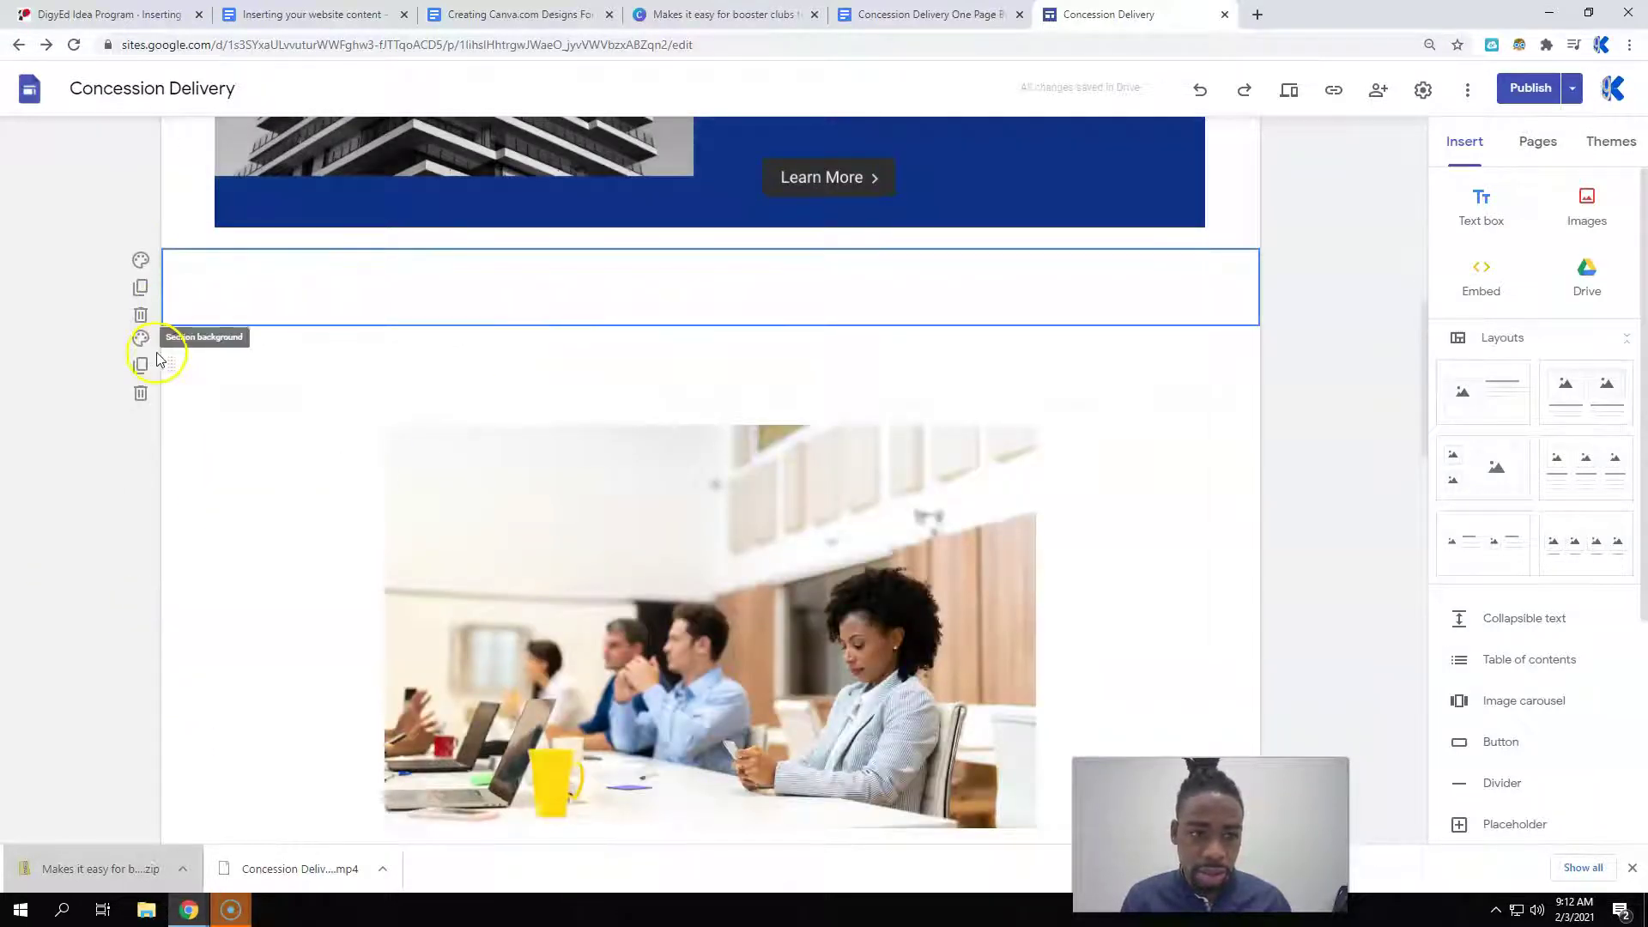
pyautogui.moveTo(626, 357); pyautogui.dragTo(659, 291)
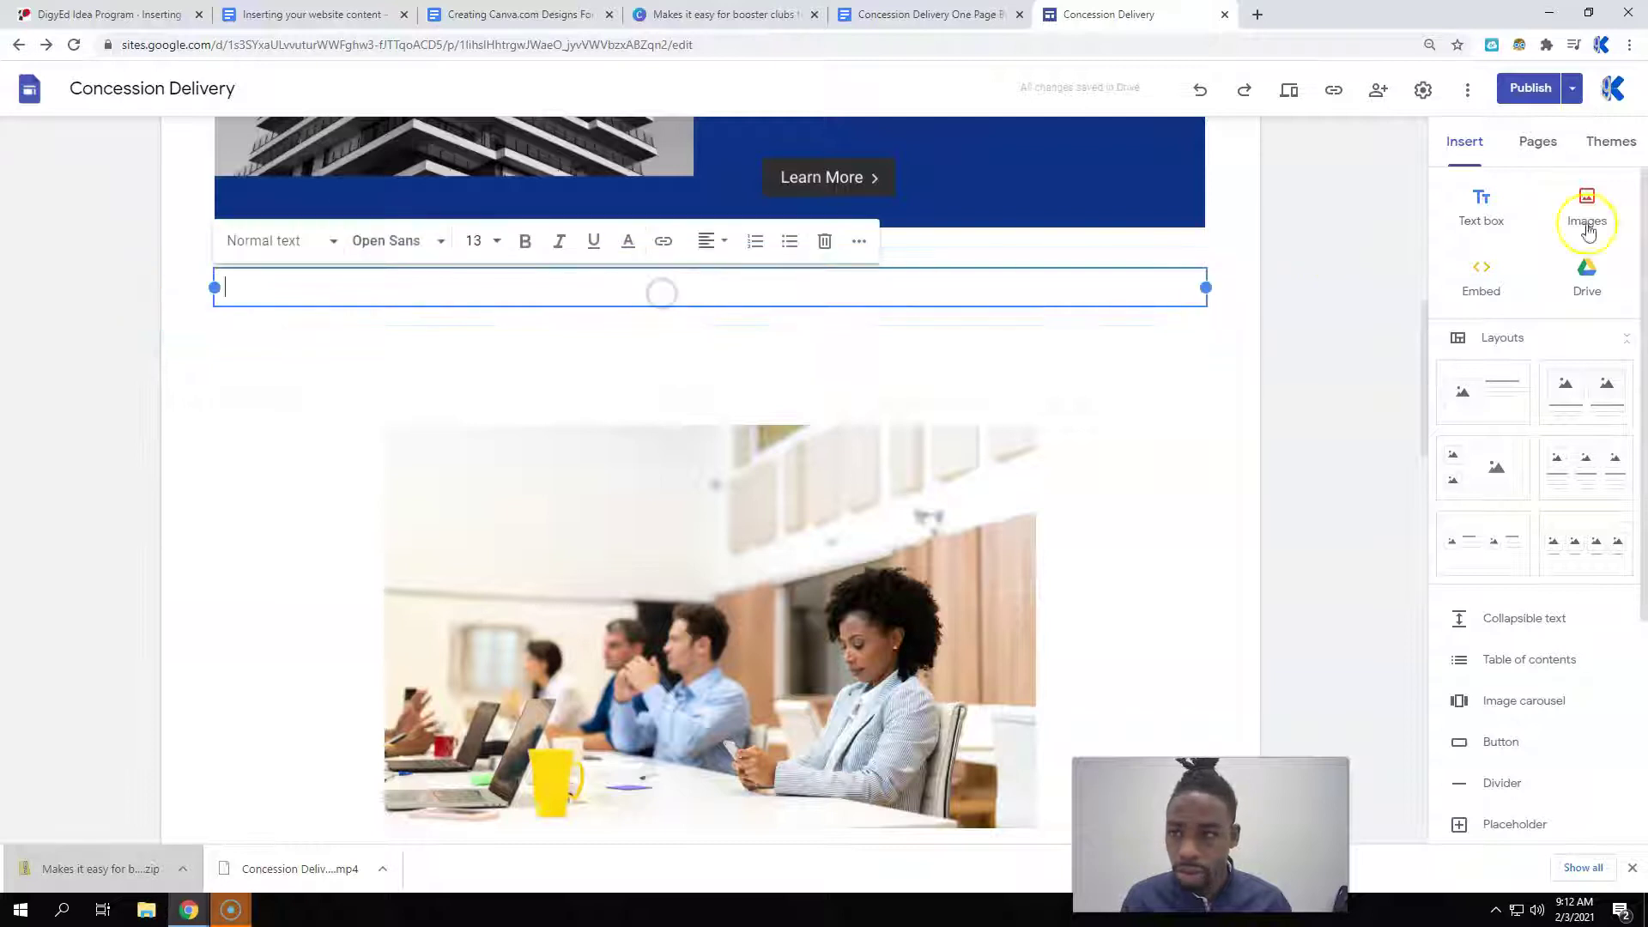
# - Upload image 3, the 'Our Goal For Your Own App' graphic, and stretch it to full width
pyautogui.click(1589, 230)
pyautogui.click(1550, 282)
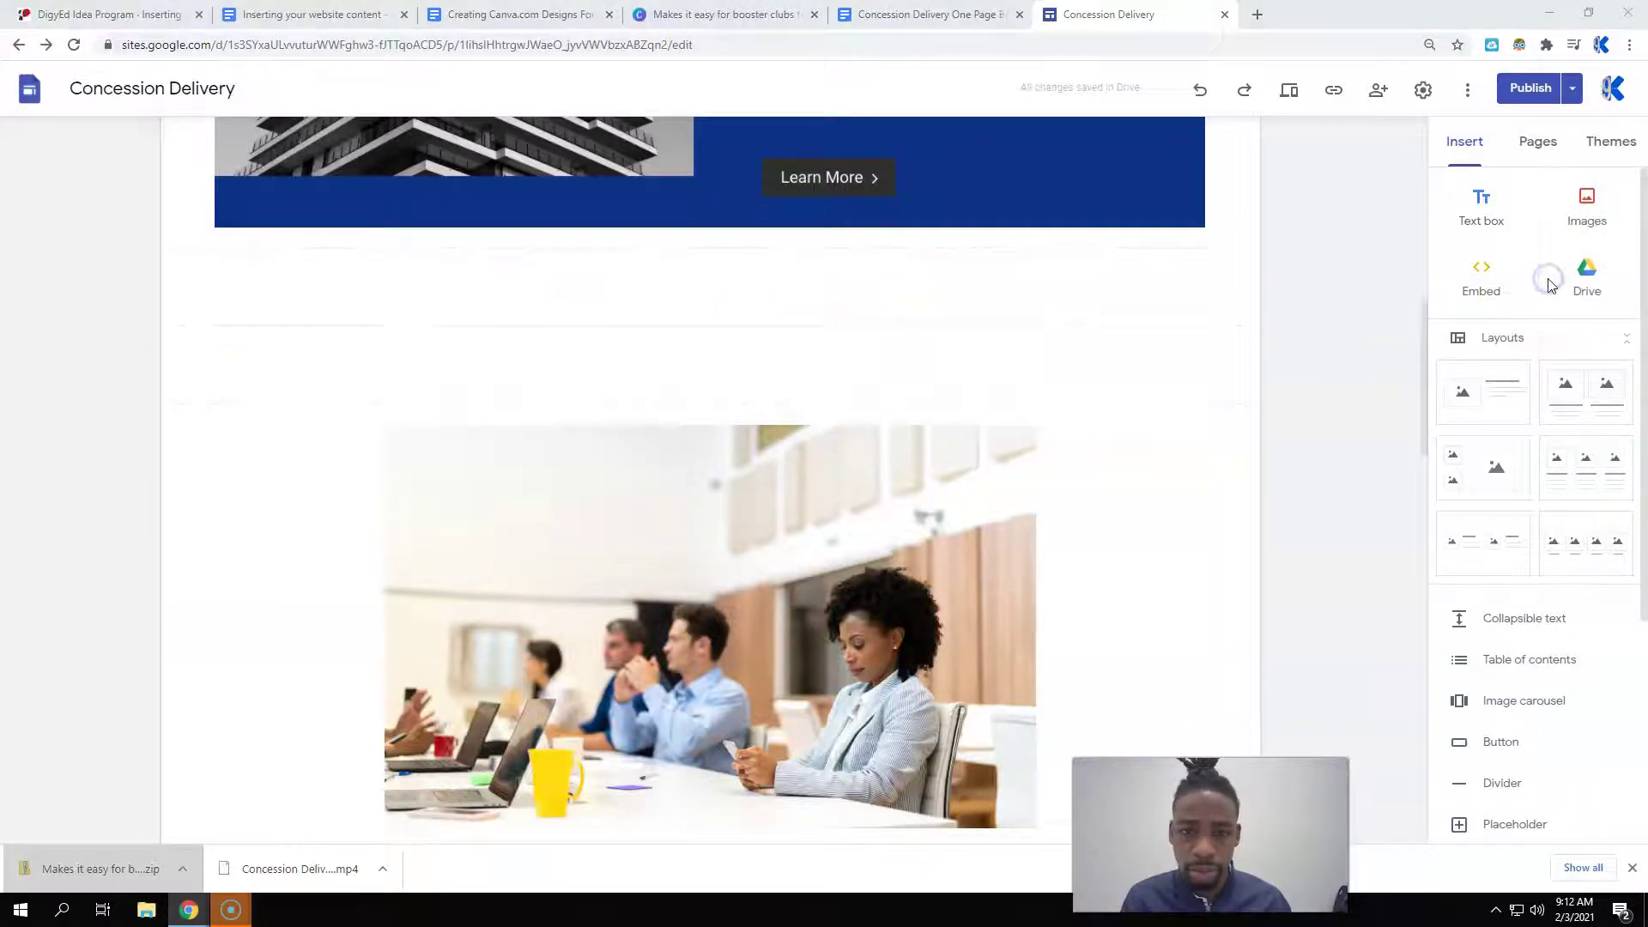
pyautogui.click(1322, 277)
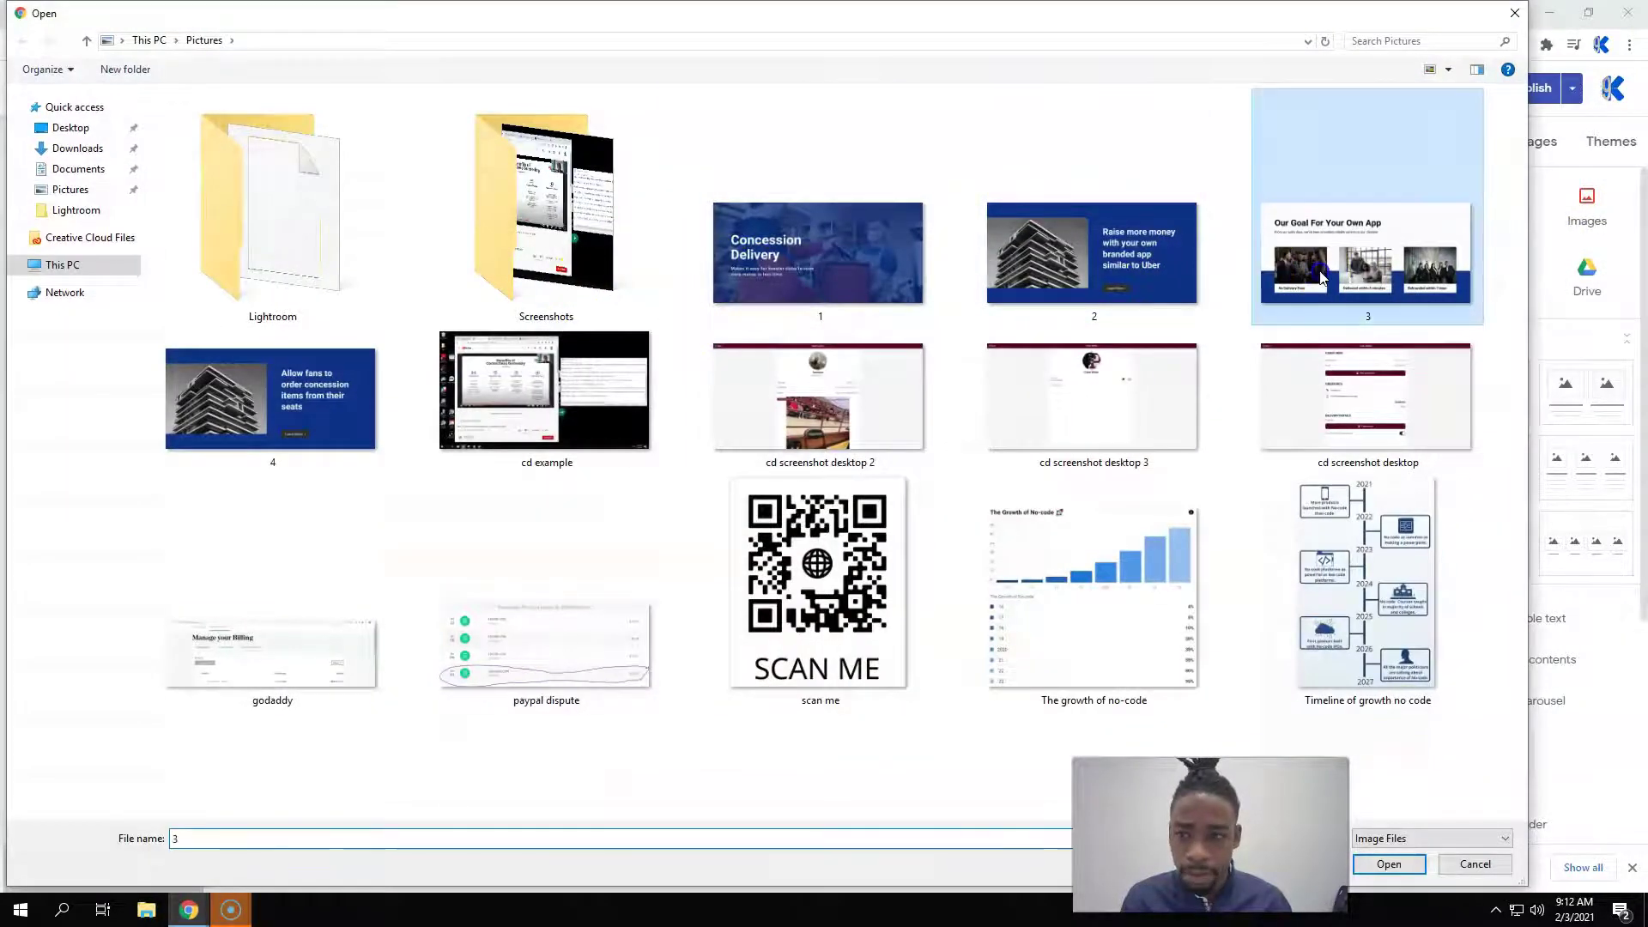
pyautogui.doubleClick(1321, 276)
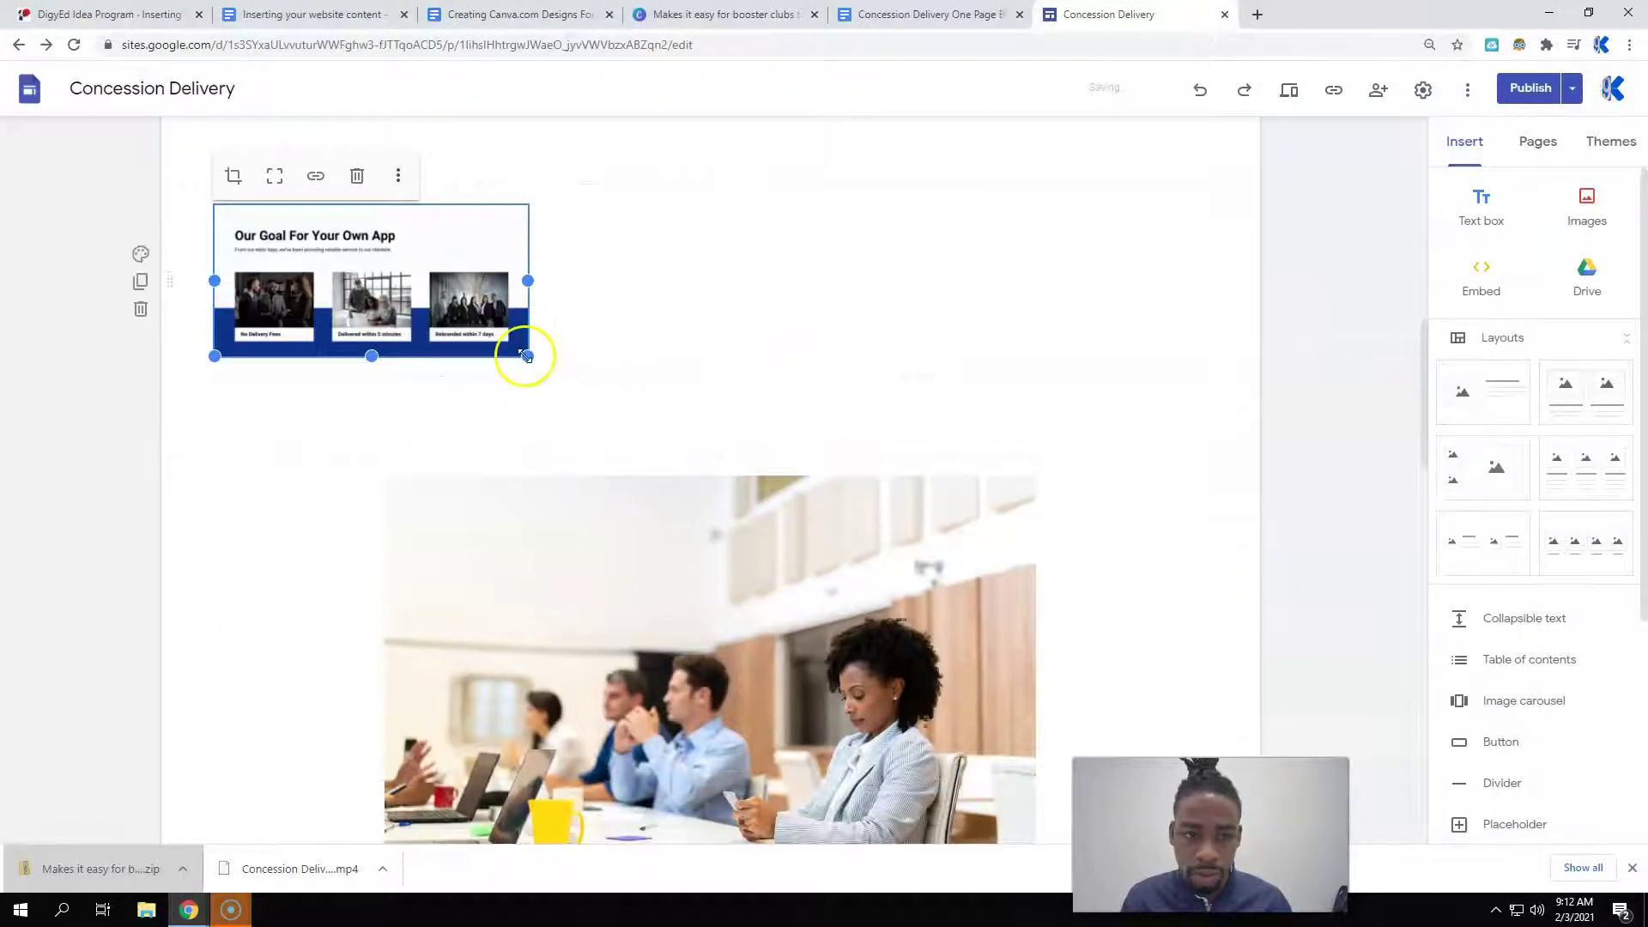
pyautogui.moveTo(527, 356); pyautogui.dragTo(1256, 487)
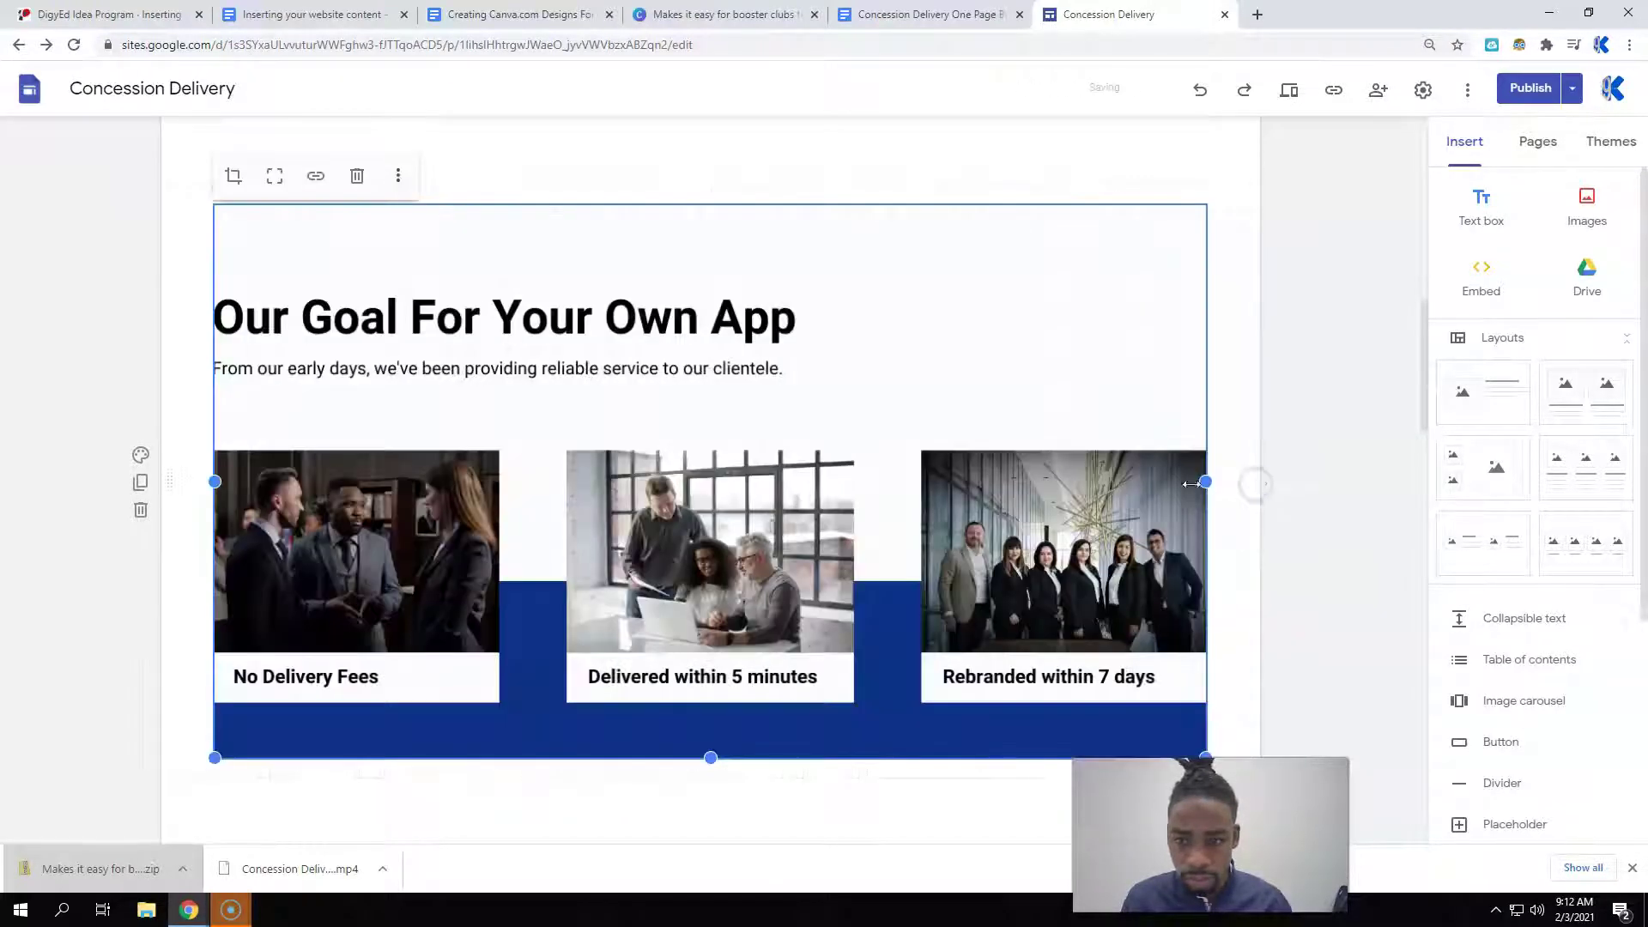
pyautogui.click(1263, 416)
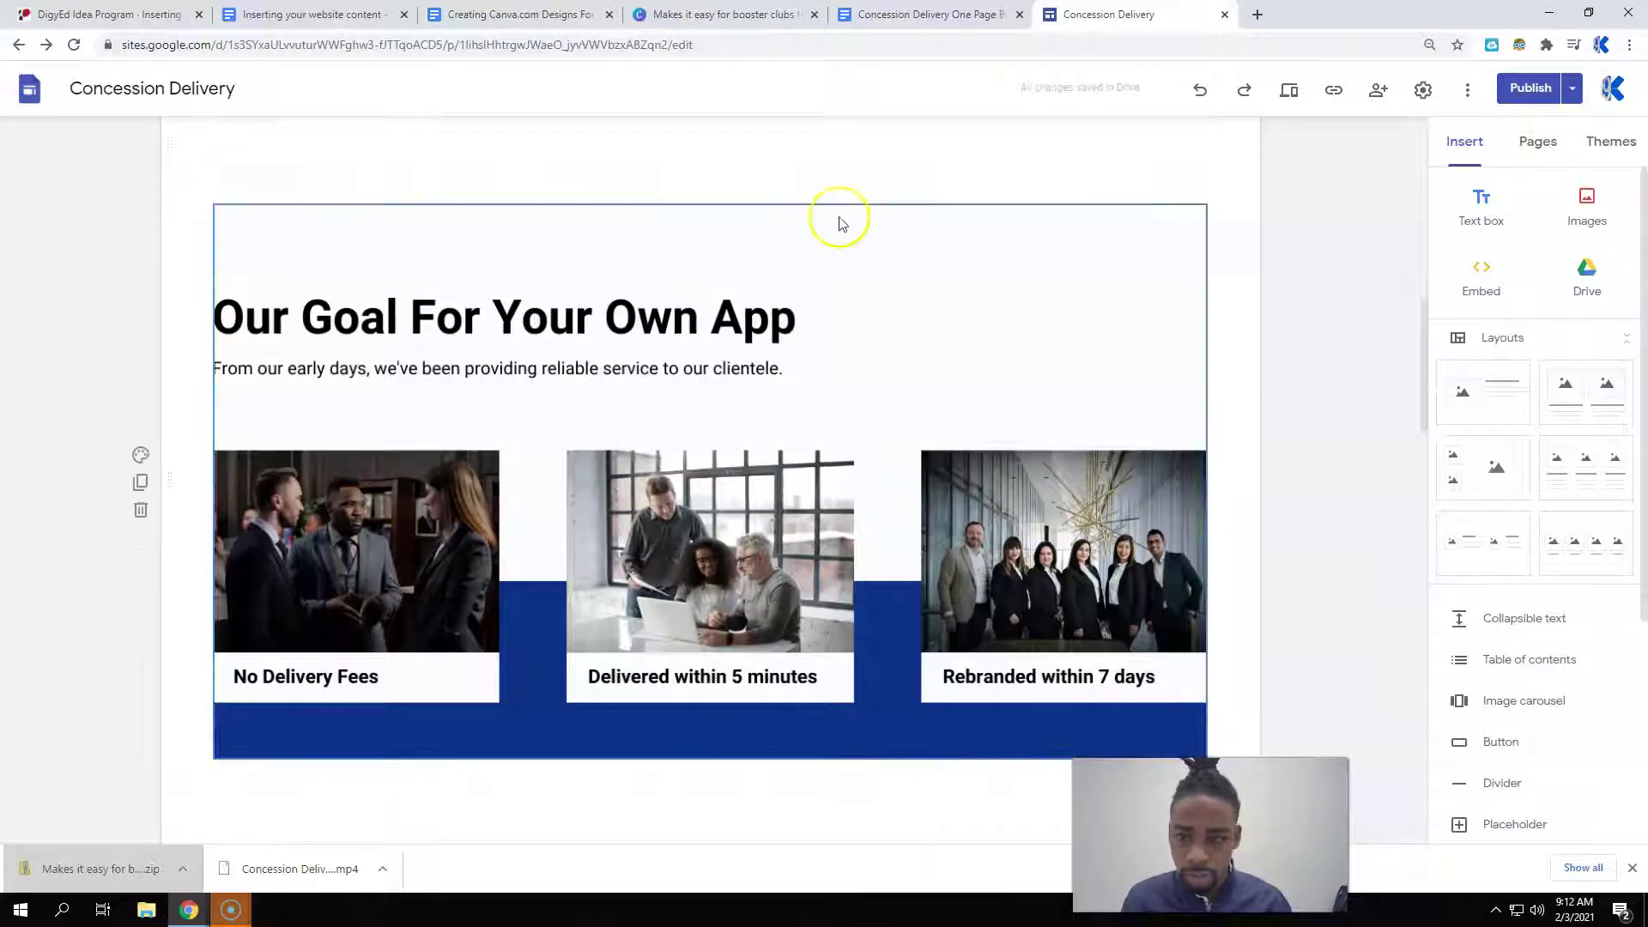
# - Delete the empty leftover section below the Uber graphic
pyautogui.scroll(-1, 824, 647)
pyautogui.scroll(5, 851, 637)
pyautogui.scroll(7, 886, 607)
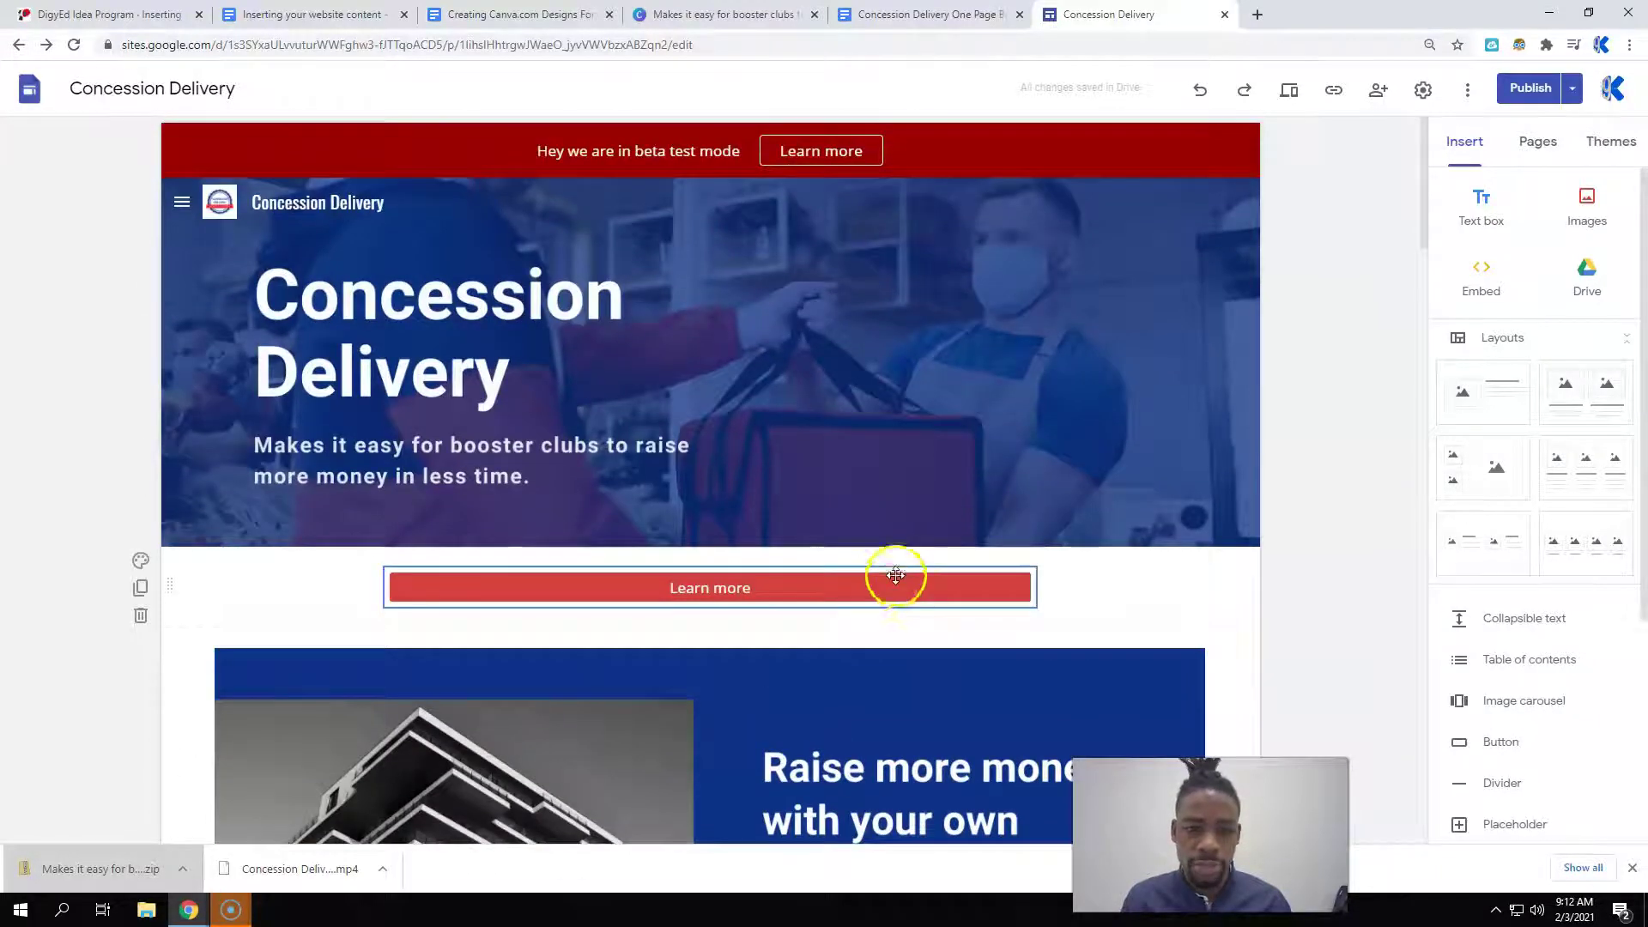
pyautogui.scroll(-12, 905, 563)
pyautogui.scroll(5, 892, 554)
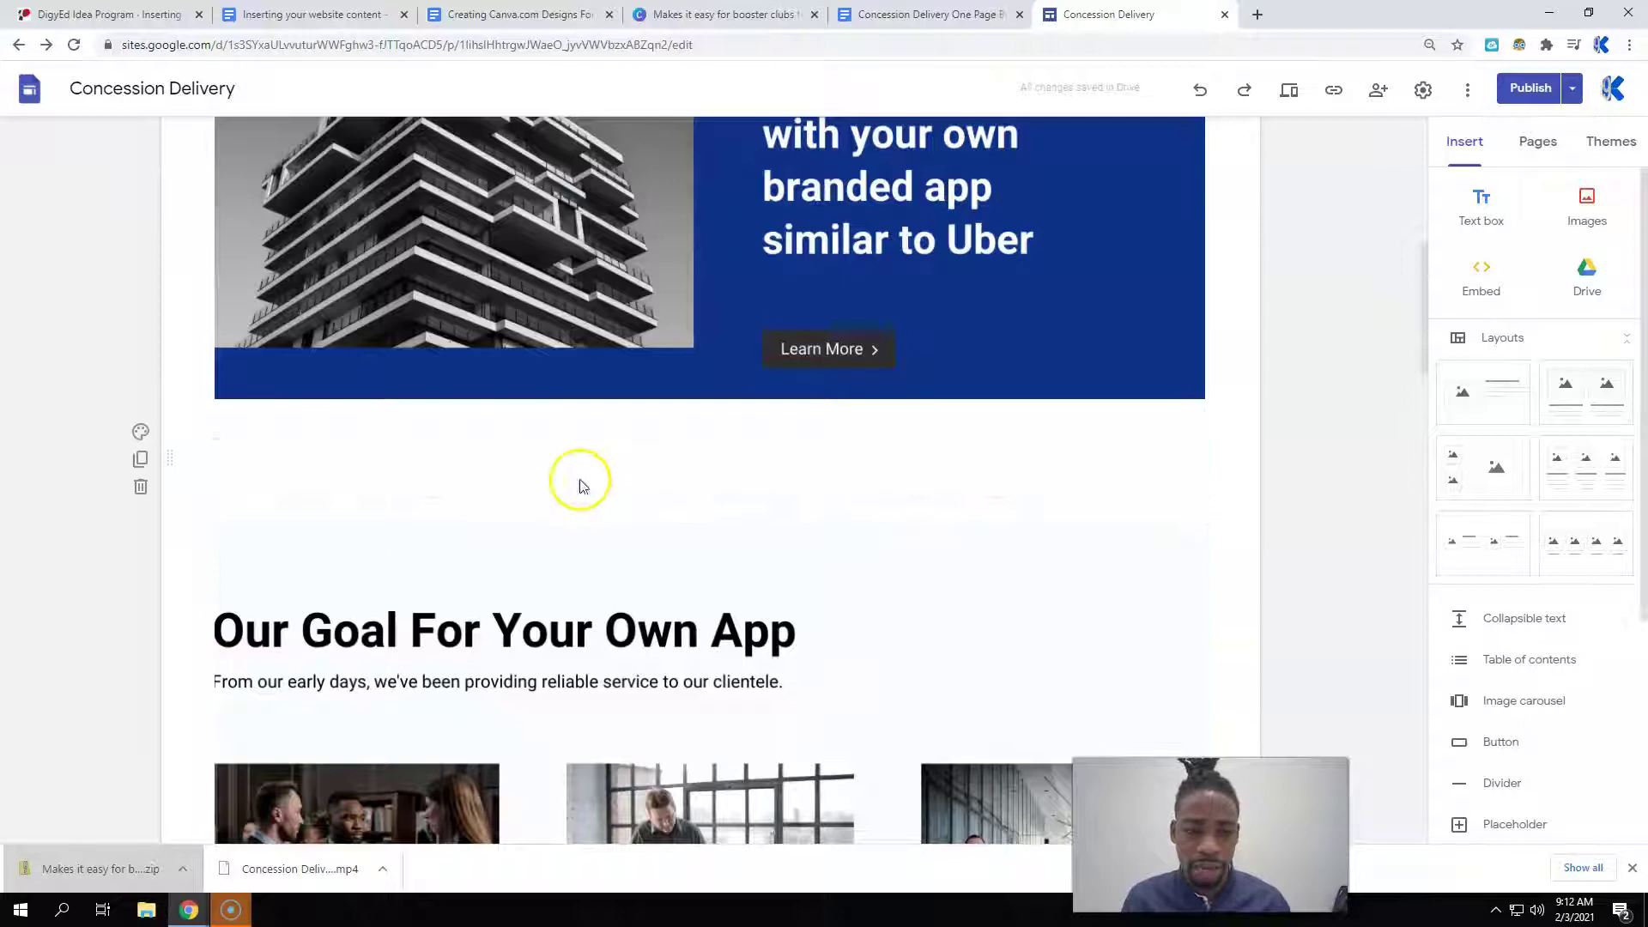
pyautogui.click(141, 487)
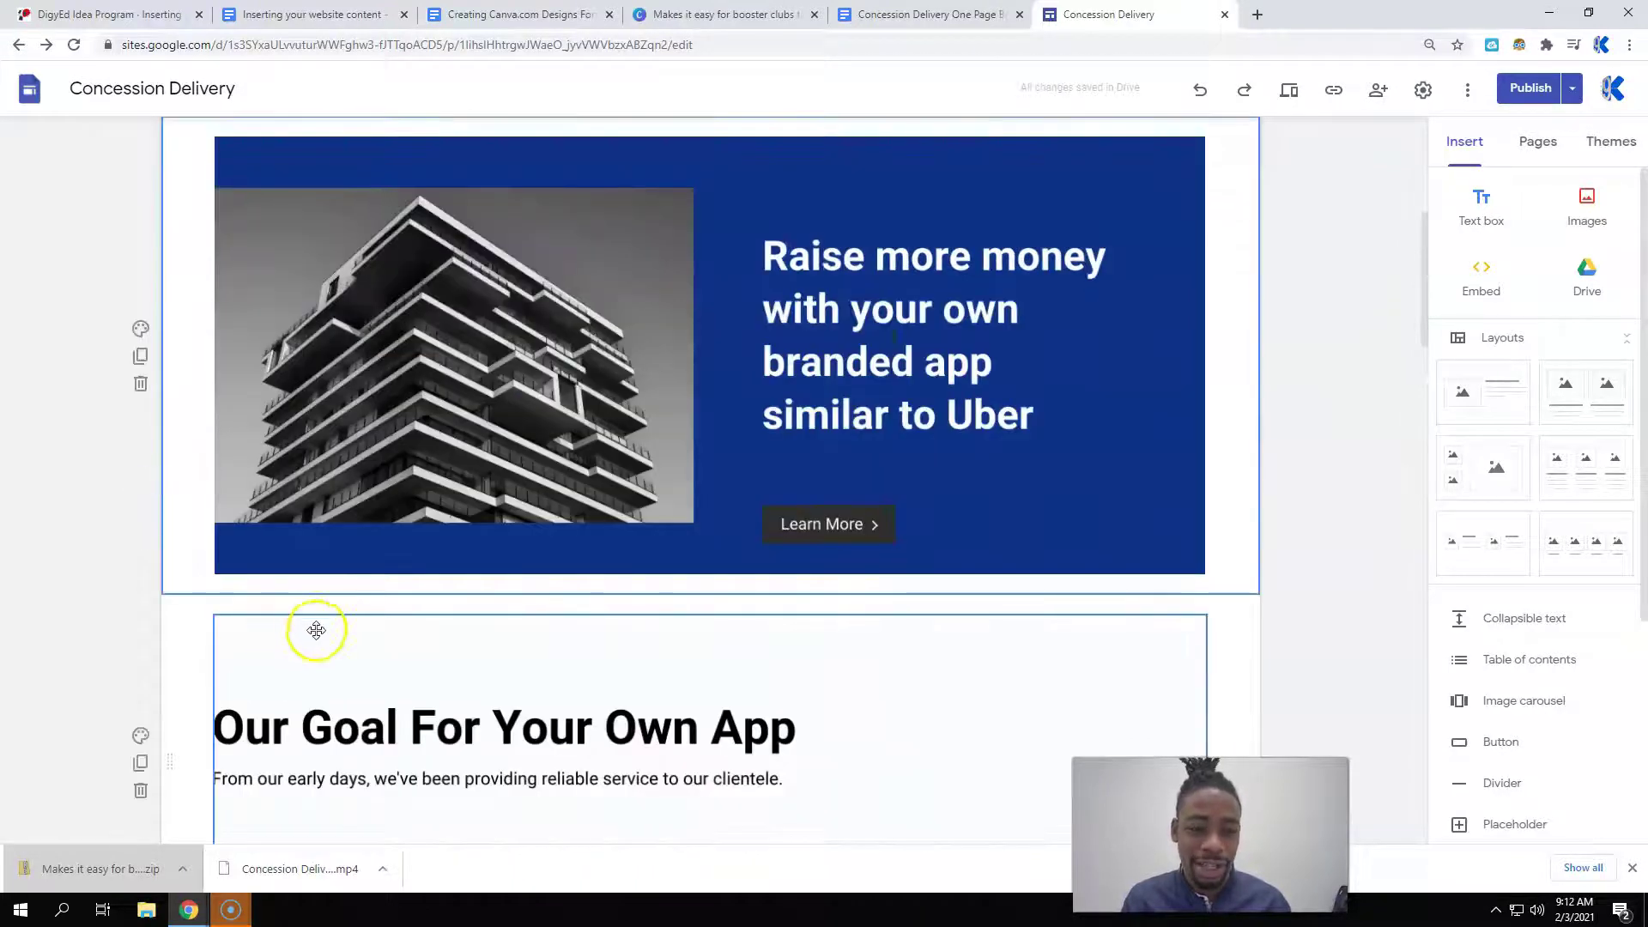
pyautogui.scroll(-11, 474, 616)
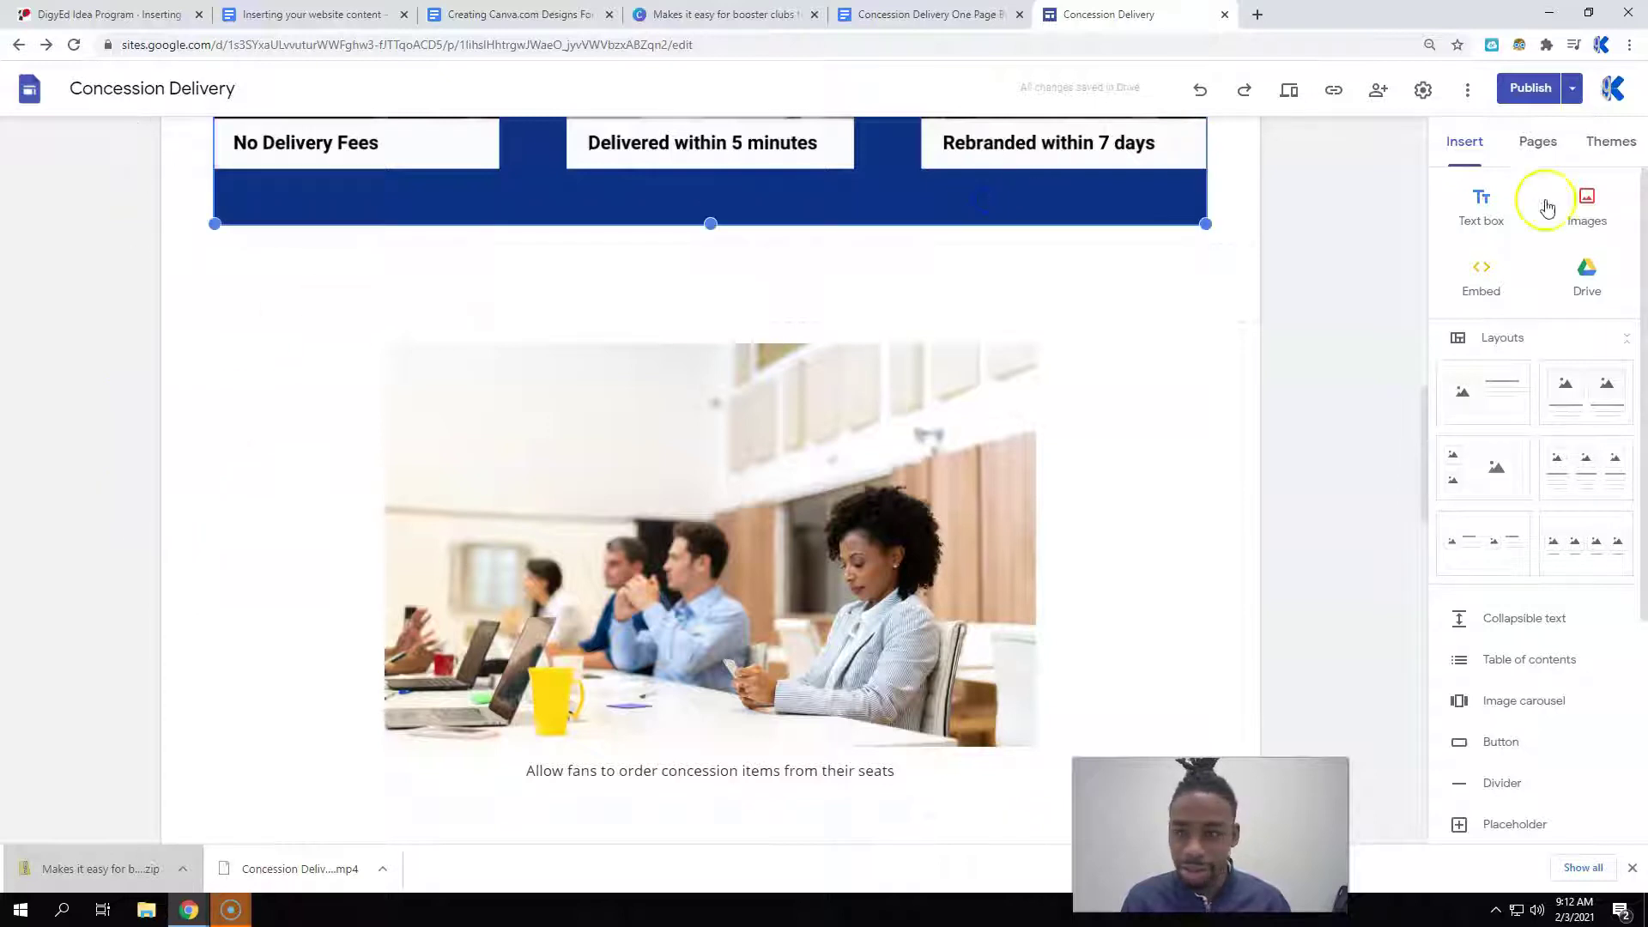
# - Upload image 4, the blue 'Allow fans to order concession items' graphic, and enlarge it to section width
pyautogui.click(1578, 213)
pyautogui.click(1567, 266)
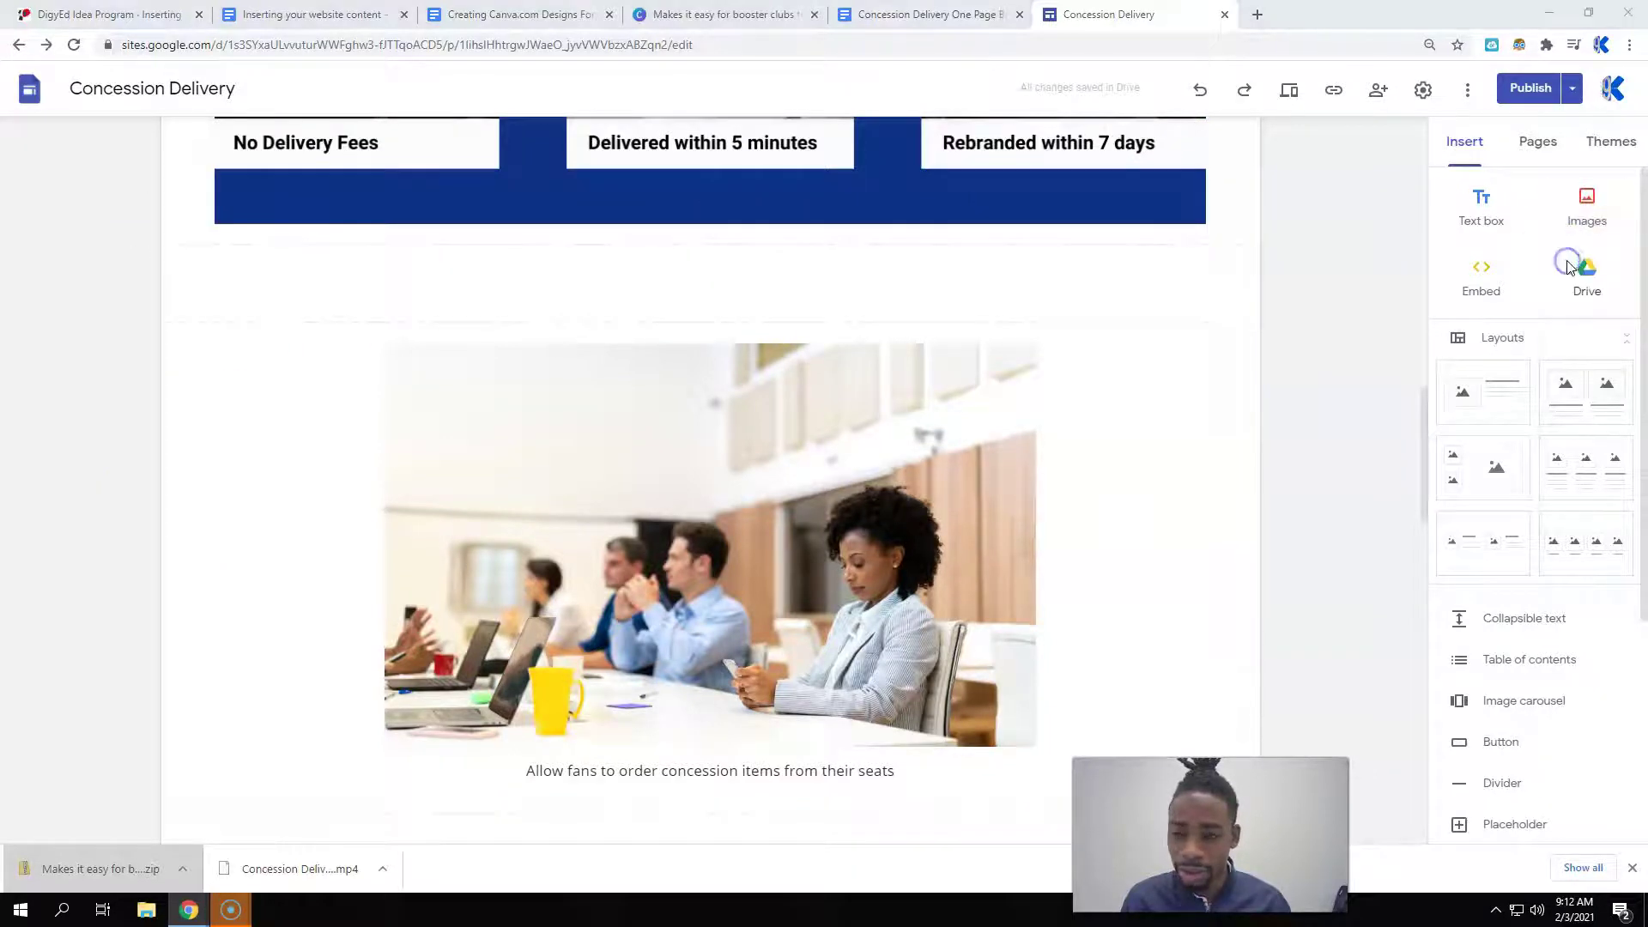
pyautogui.click(255, 358)
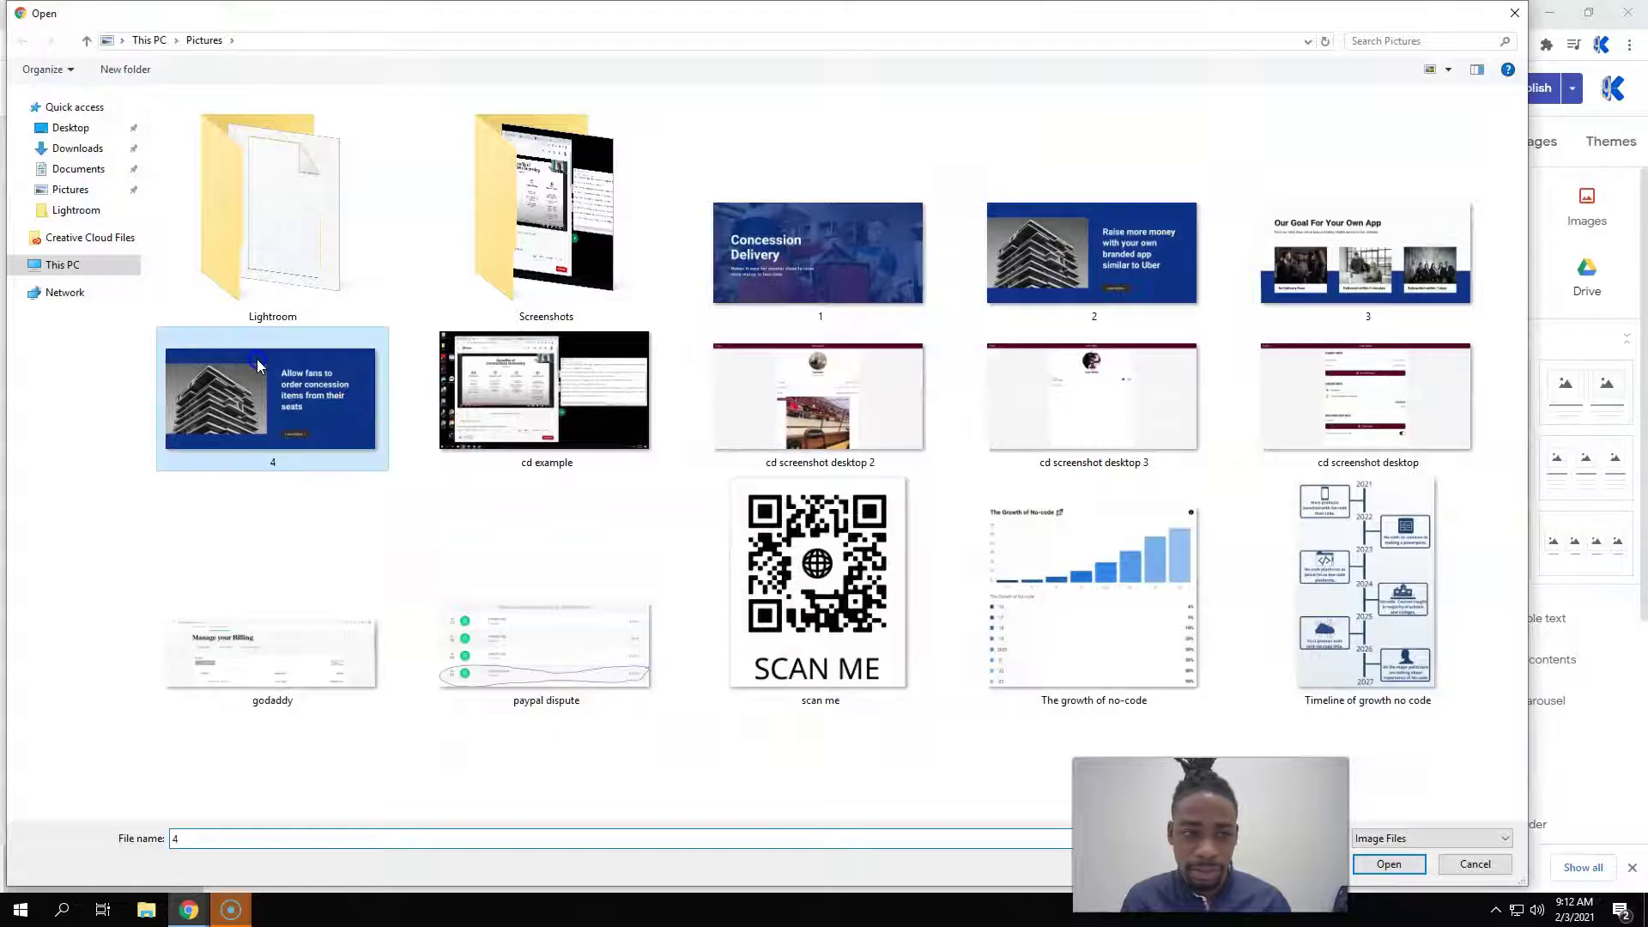
pyautogui.doubleClick(255, 359)
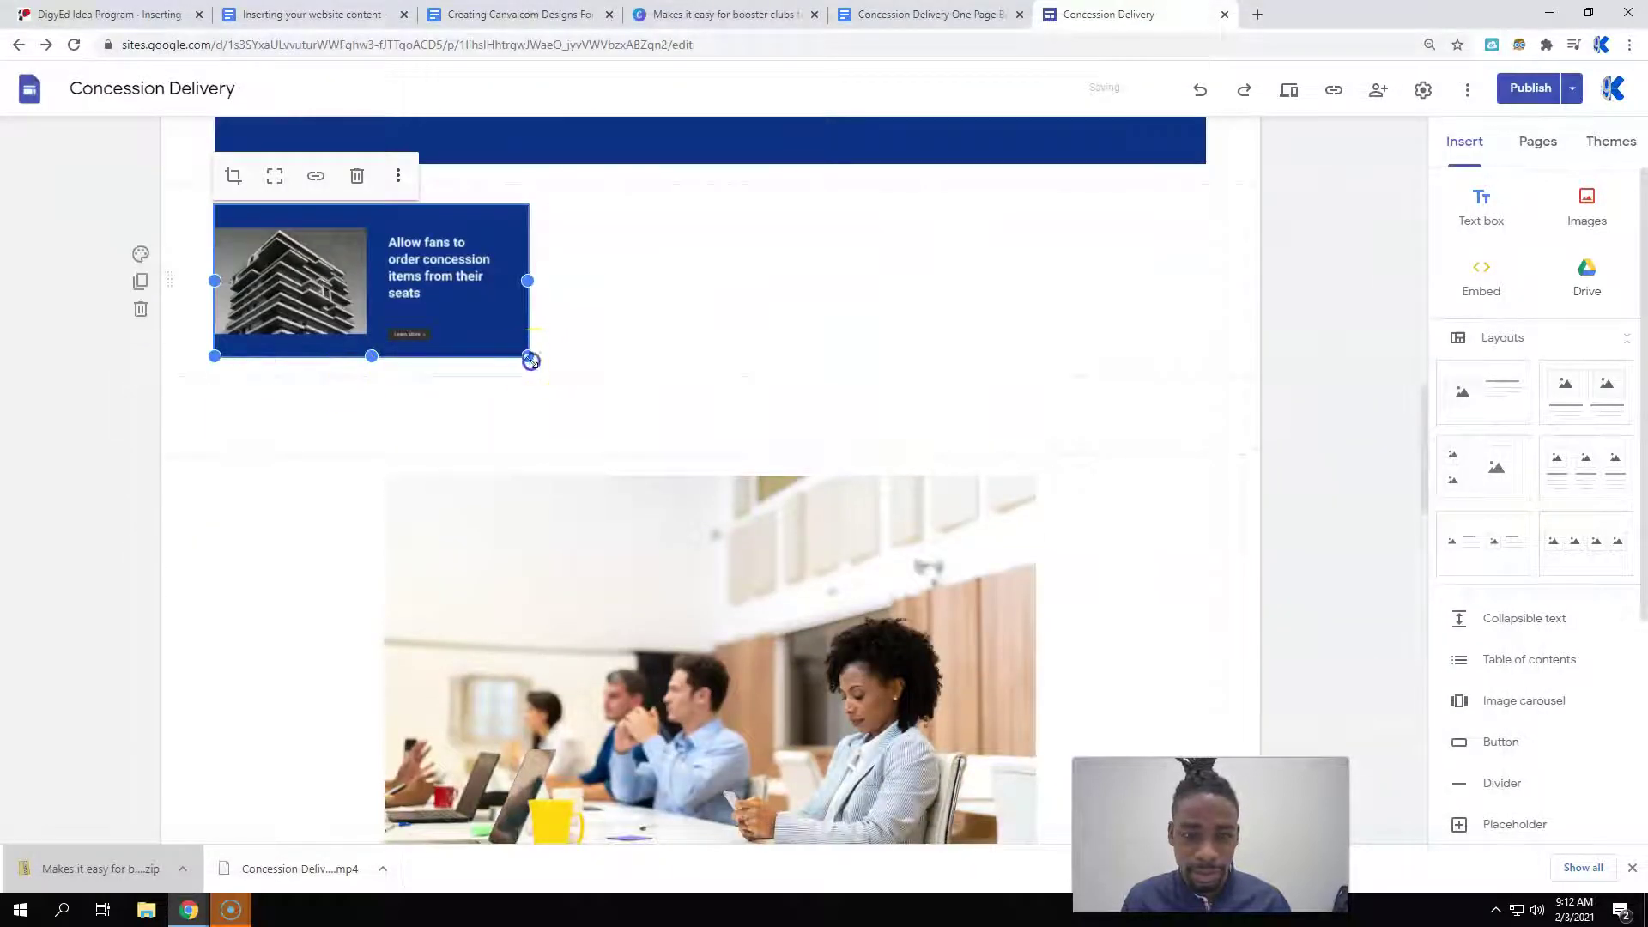
pyautogui.moveTo(531, 360); pyautogui.dragTo(1107, 759)
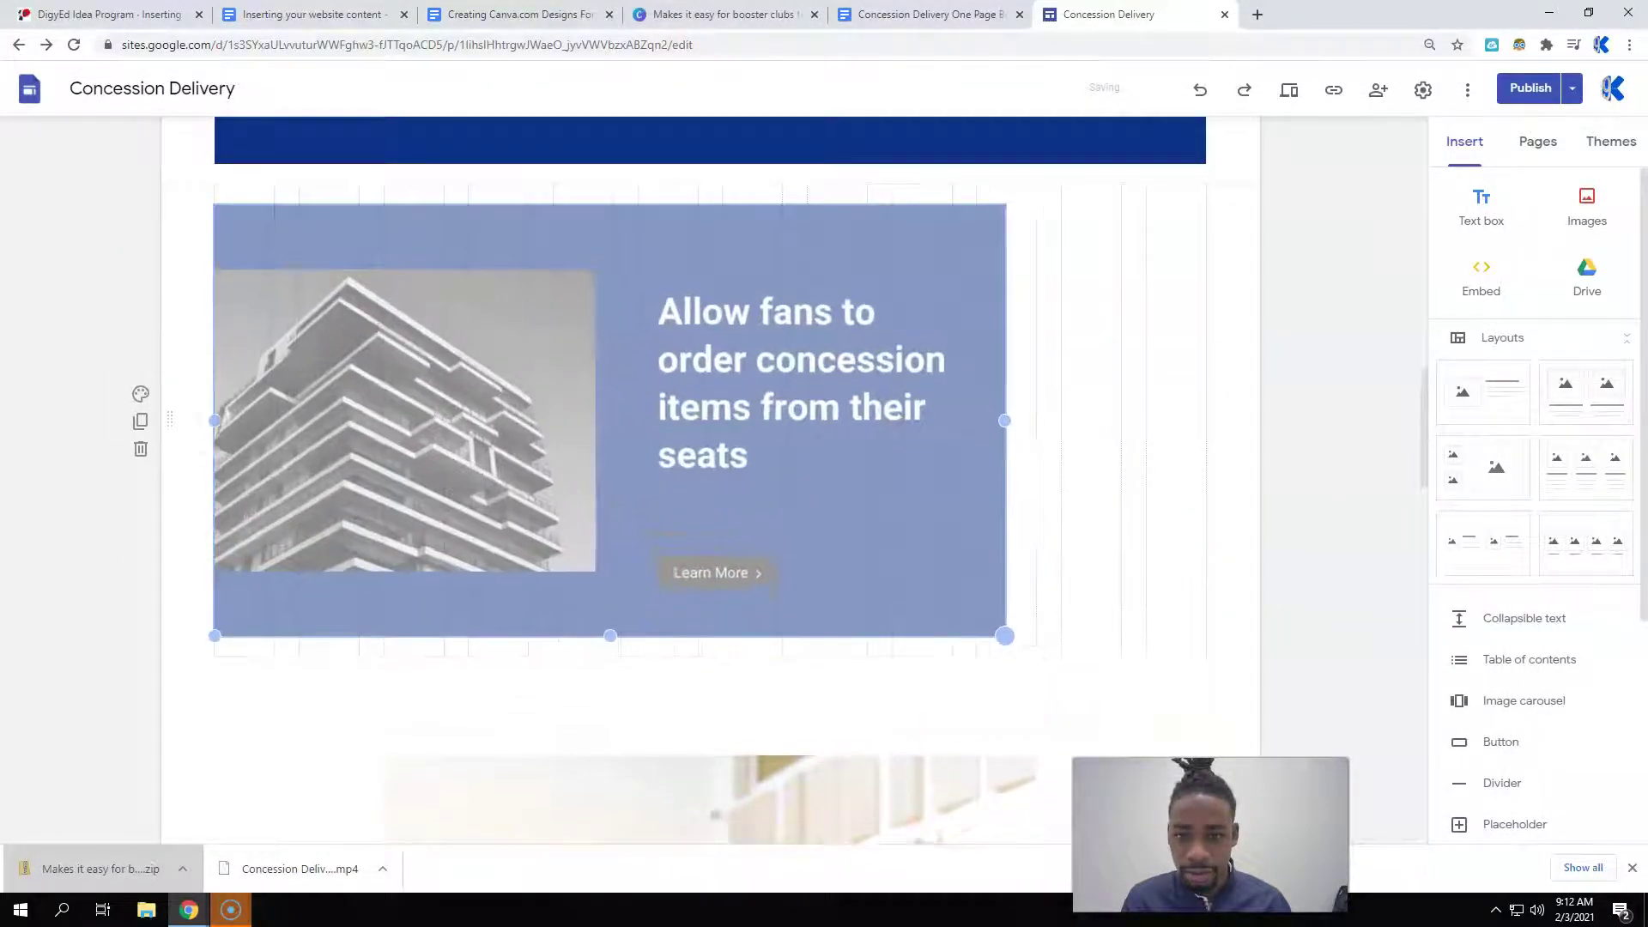
pyautogui.moveTo(1005, 635); pyautogui.dragTo(1215, 726)
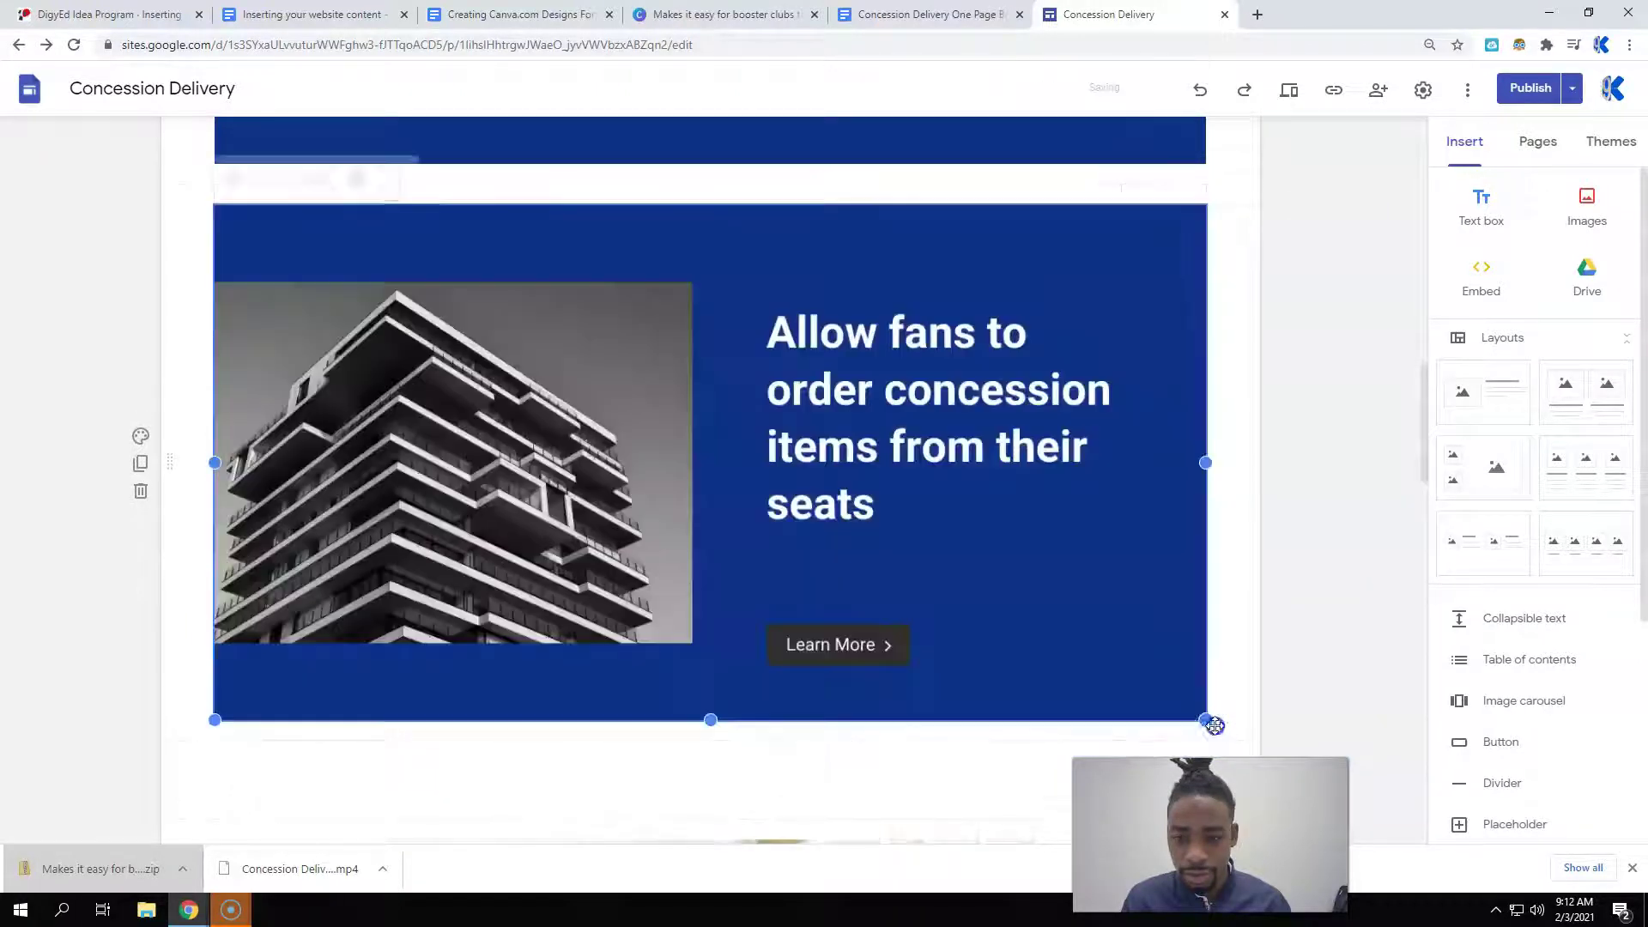
pyautogui.scroll(12, 1212, 644)
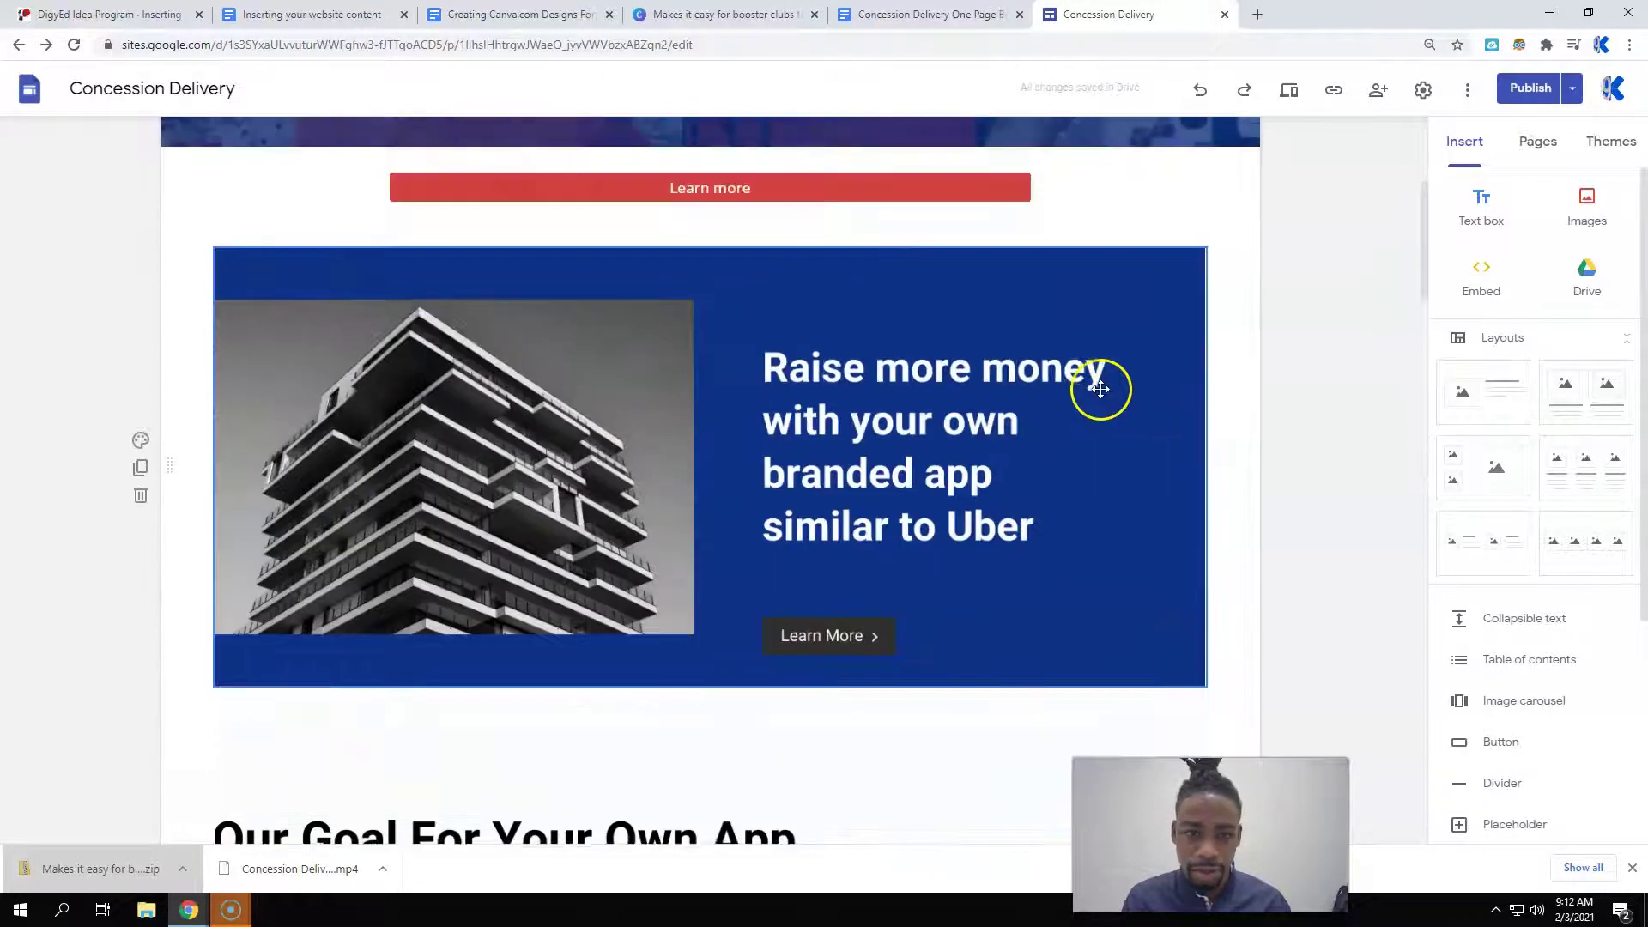
pyautogui.scroll(-6, 1101, 386)
pyautogui.scroll(-15, 1101, 389)
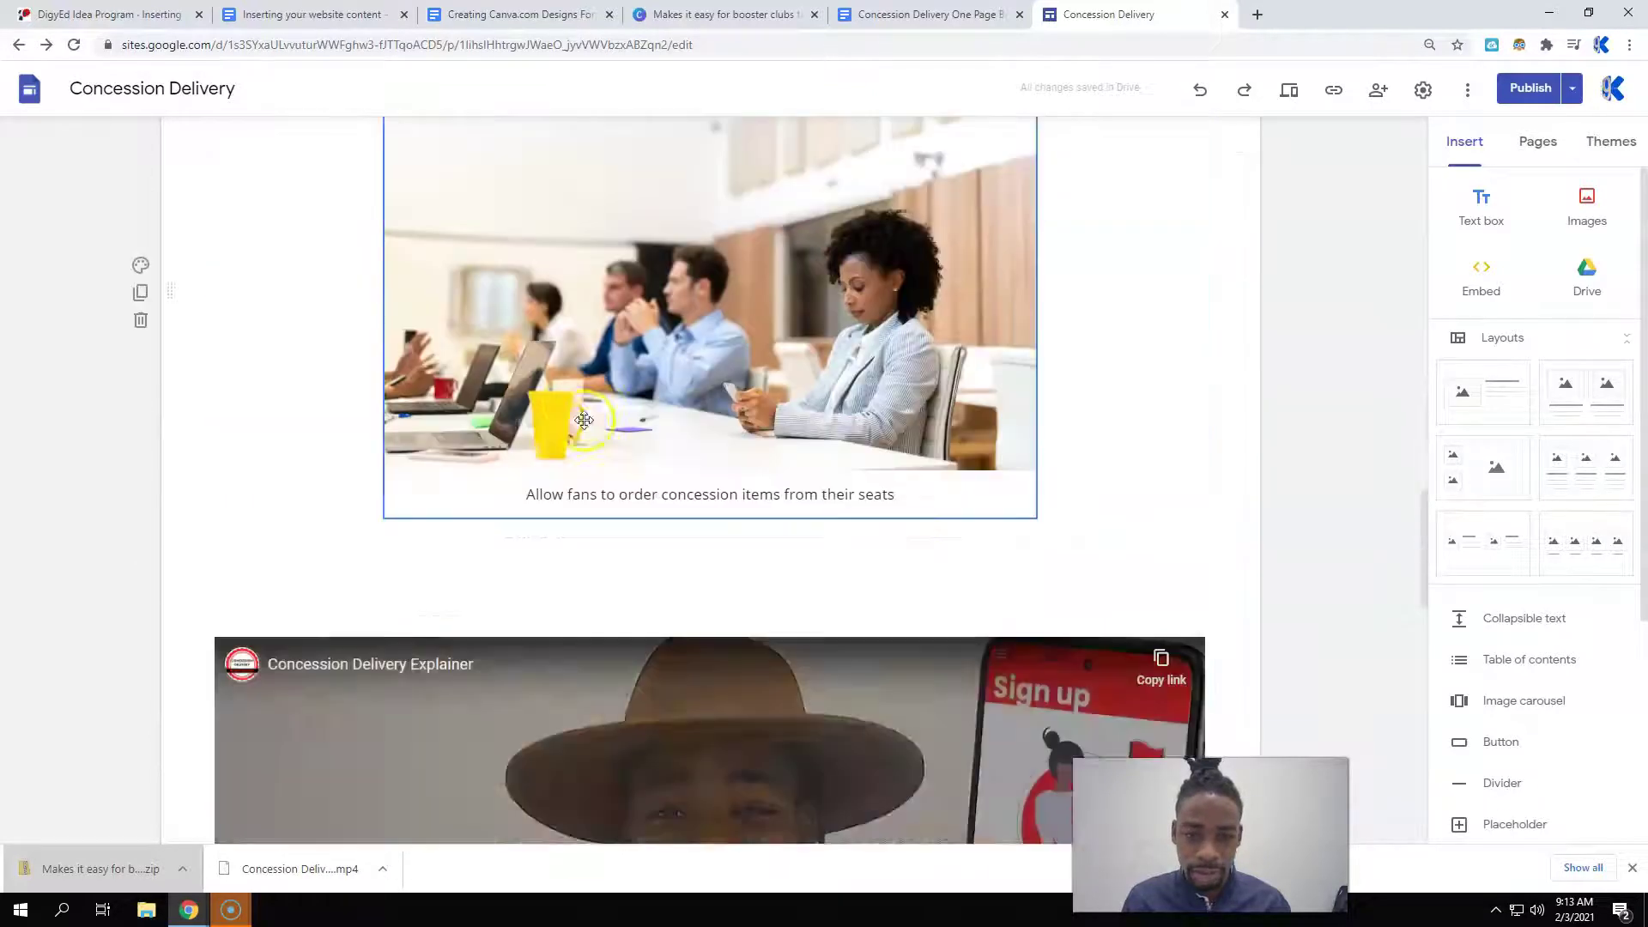
# - Delete the conference-room image section and the empty section left behind
pyautogui.click(584, 420)
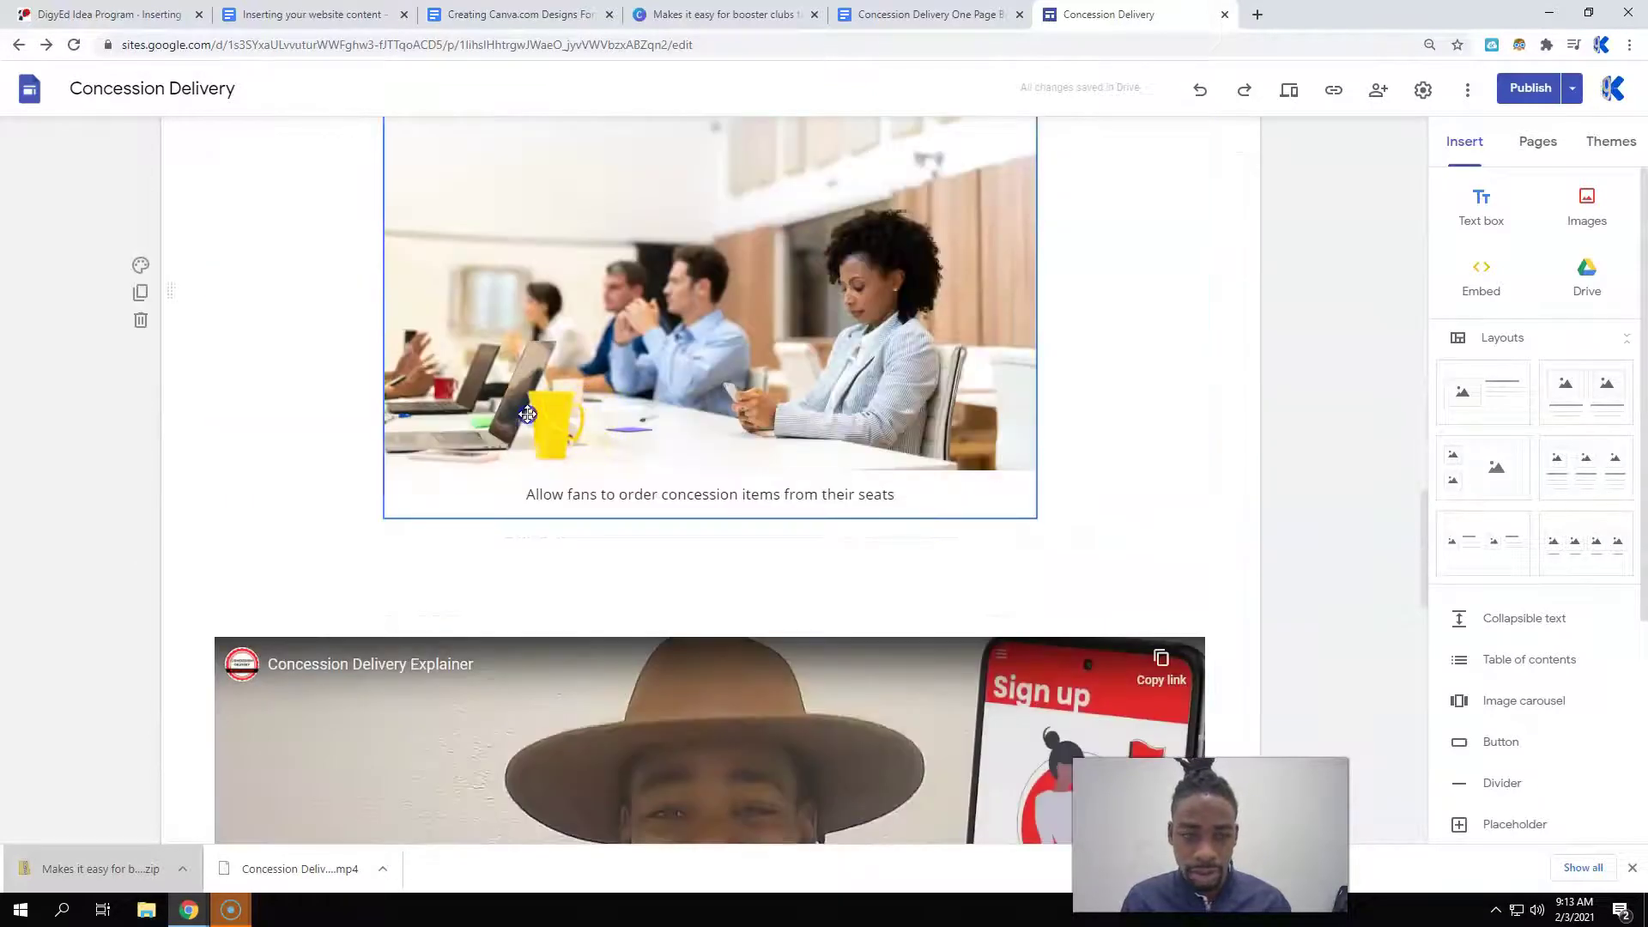
pyautogui.click(140, 321)
pyautogui.click(140, 507)
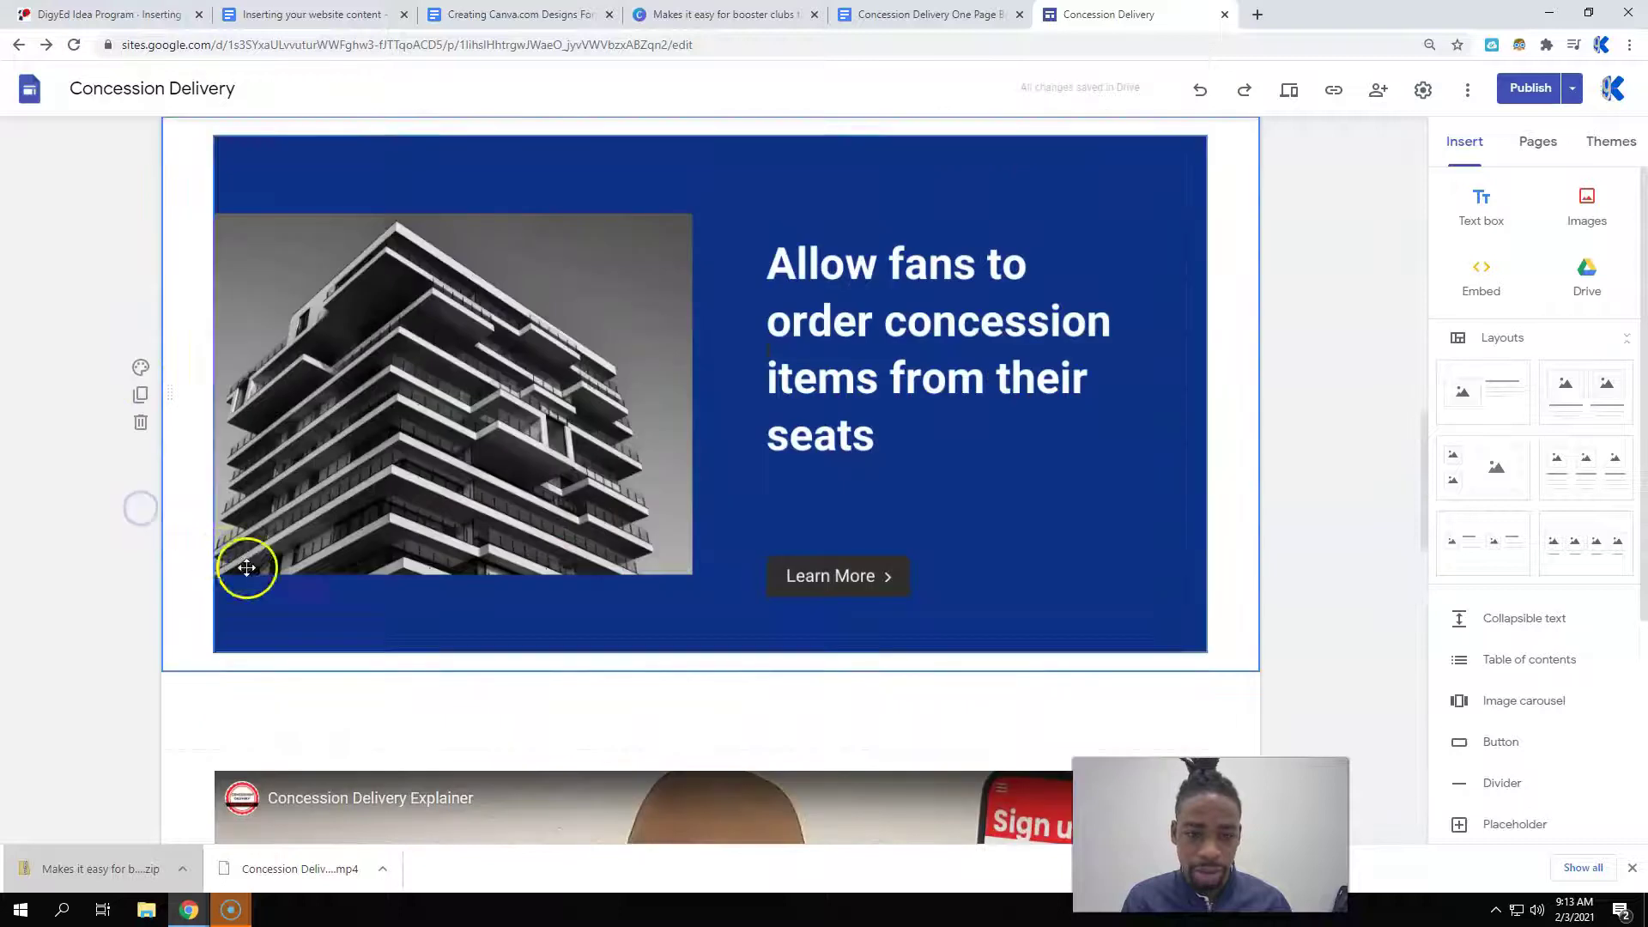
pyautogui.scroll(4, 247, 563)
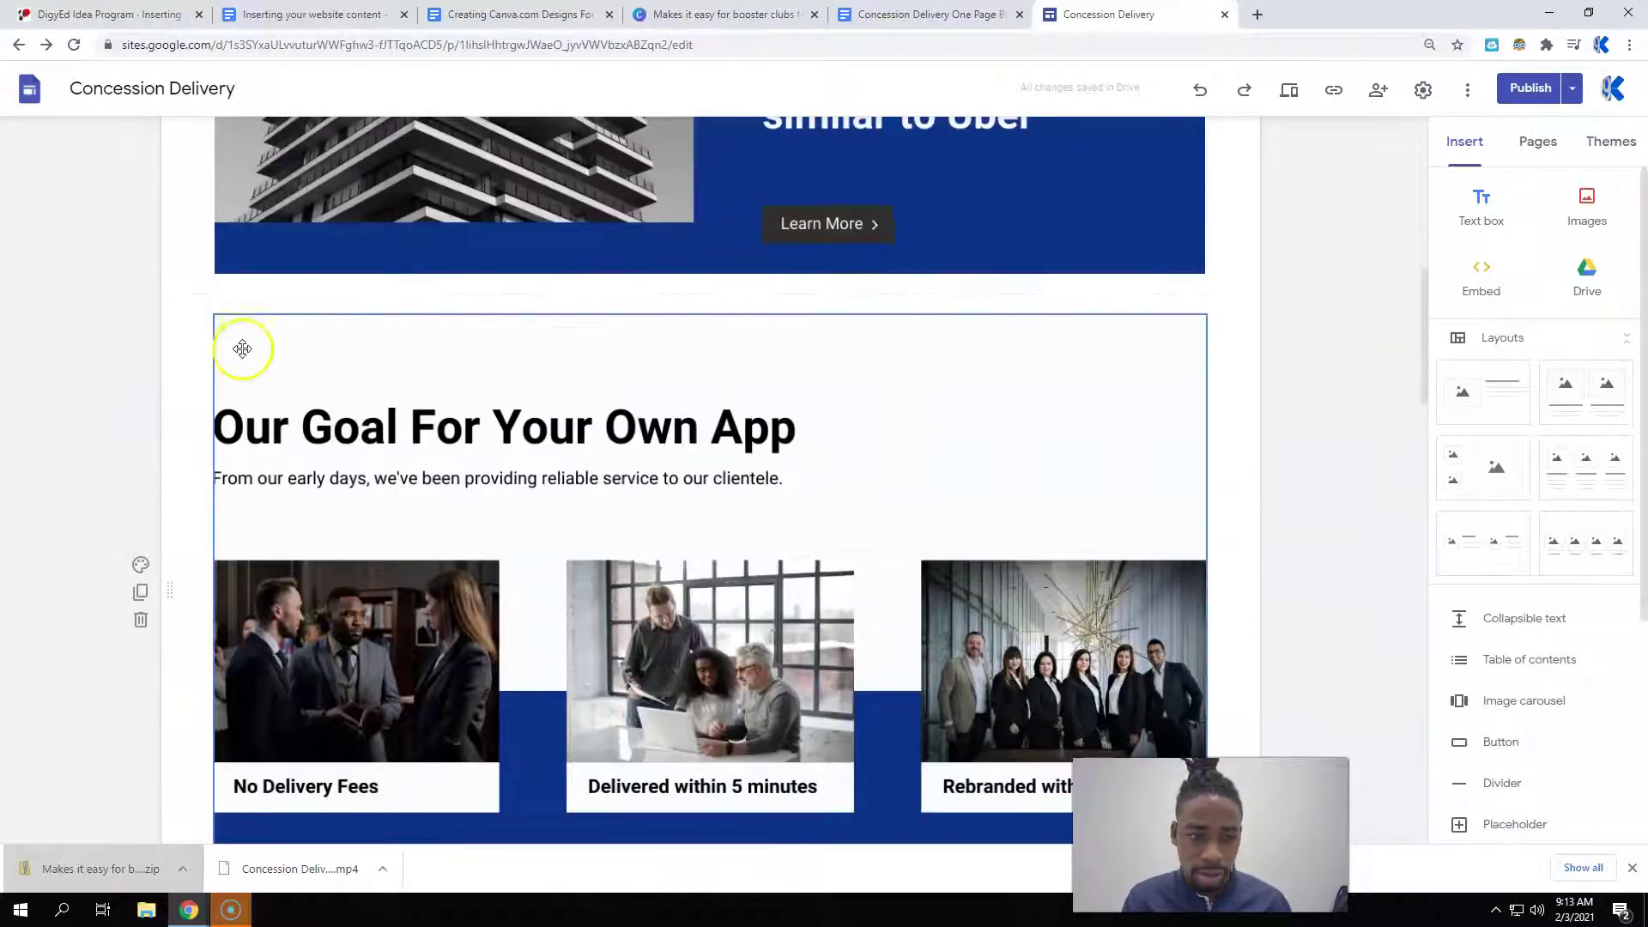
# - Try cropping the Our Goal graphic, nudging it within the frame, then confirm the crop
pyautogui.click(271, 335)
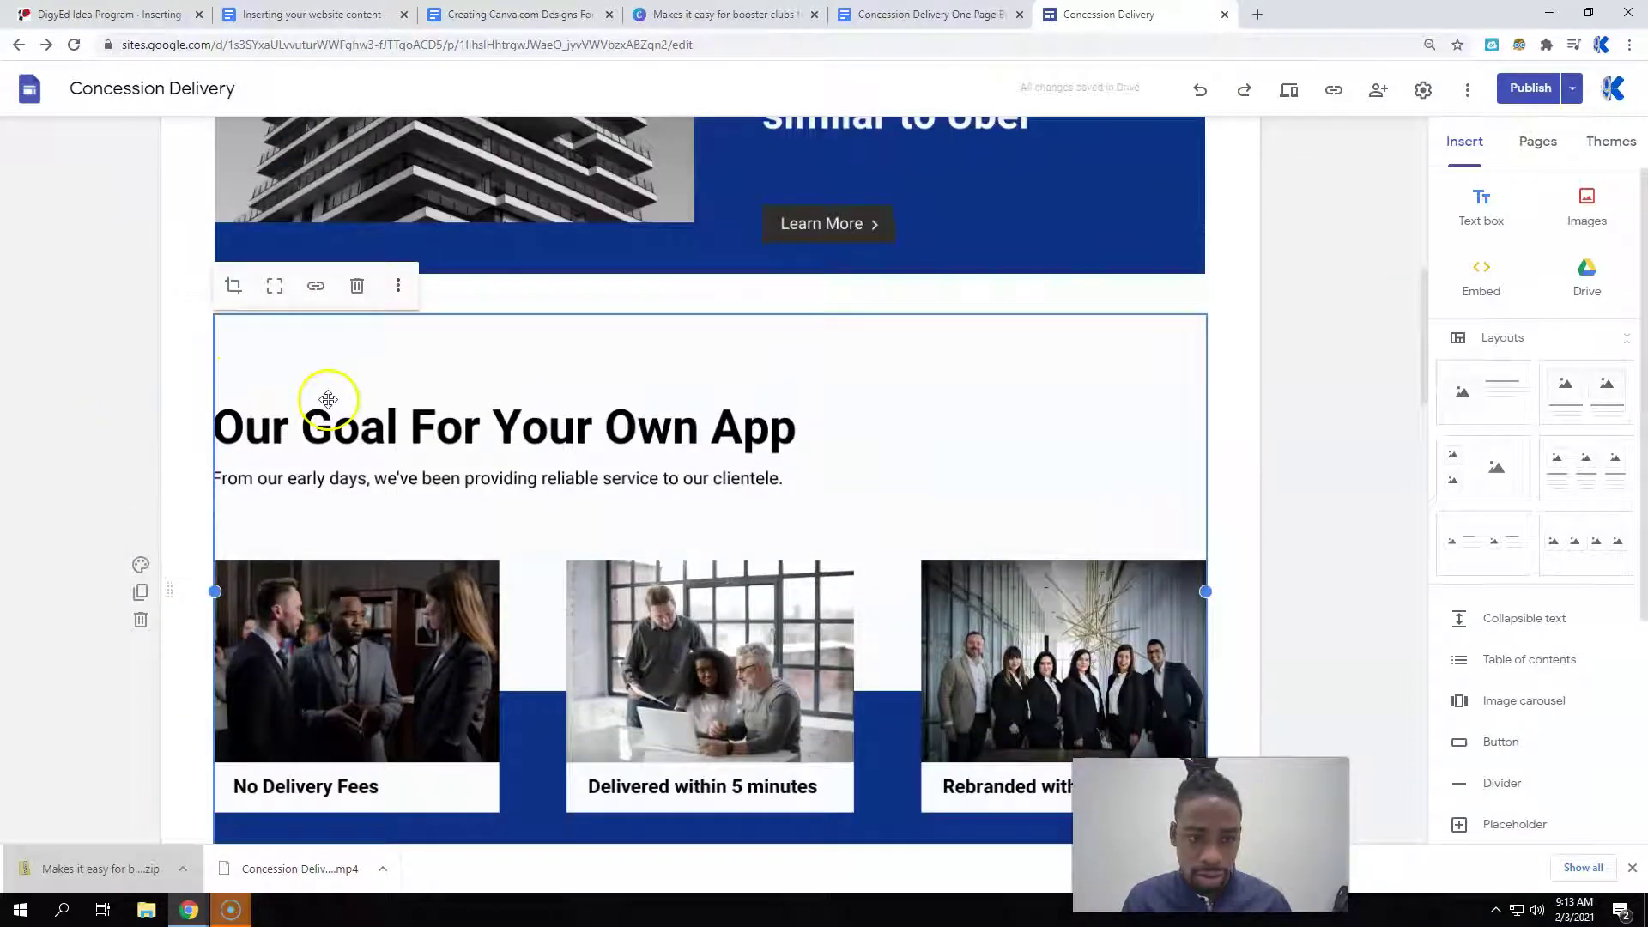
pyautogui.click(1258, 323)
pyautogui.scroll(-7, 1253, 330)
pyautogui.scroll(6, 1193, 339)
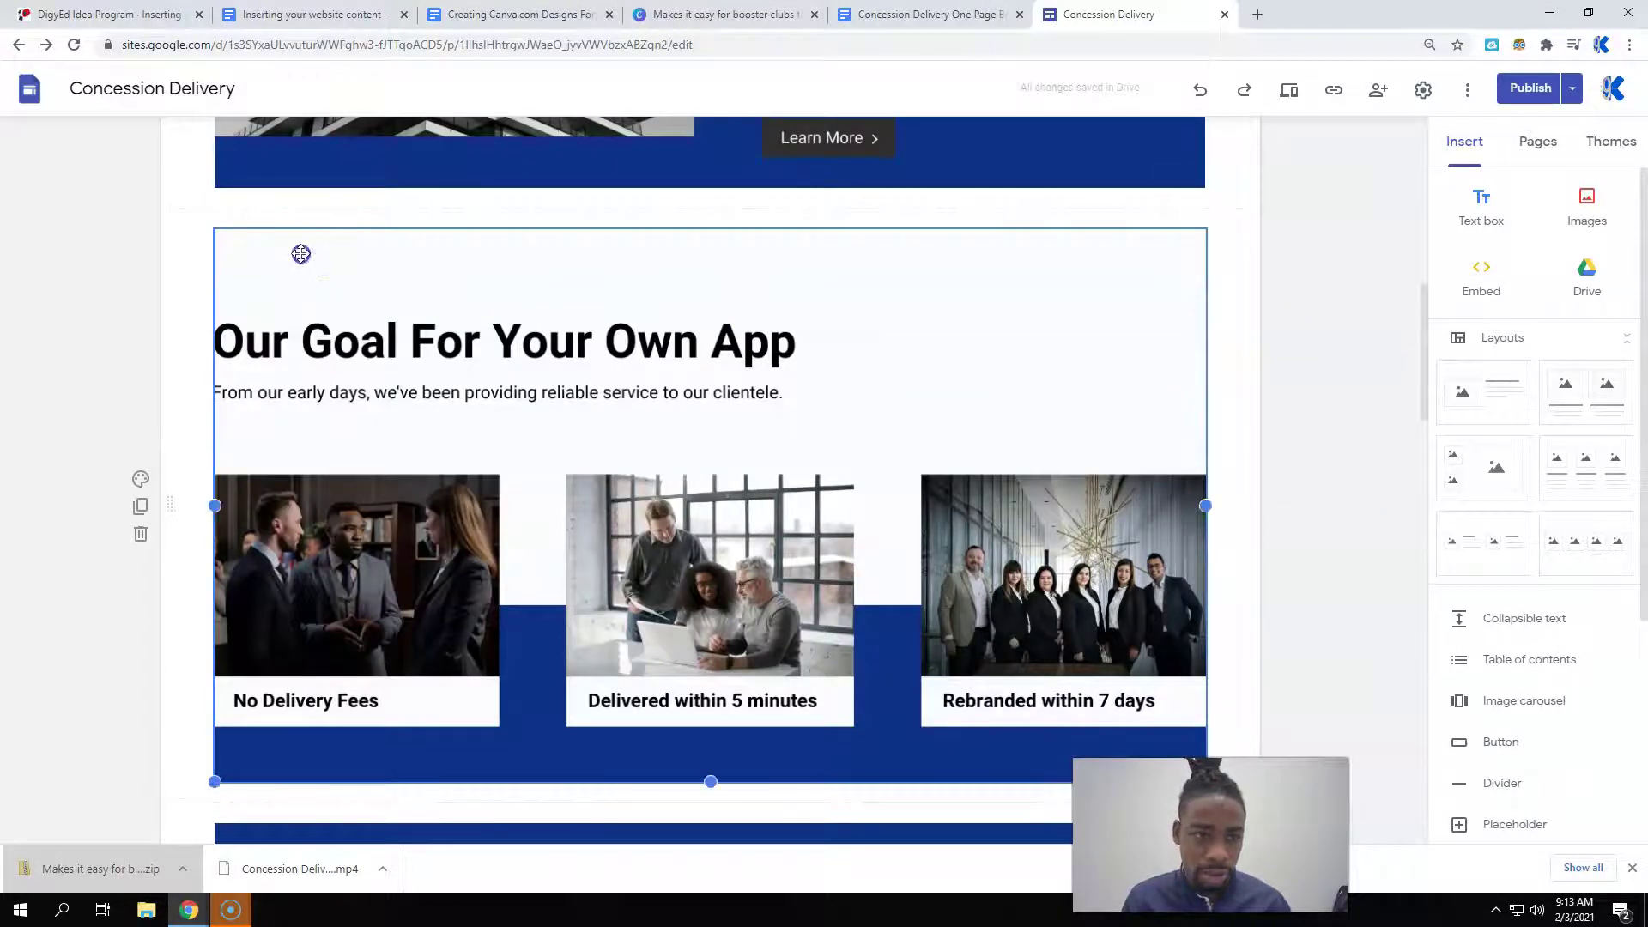
pyautogui.click(233, 203)
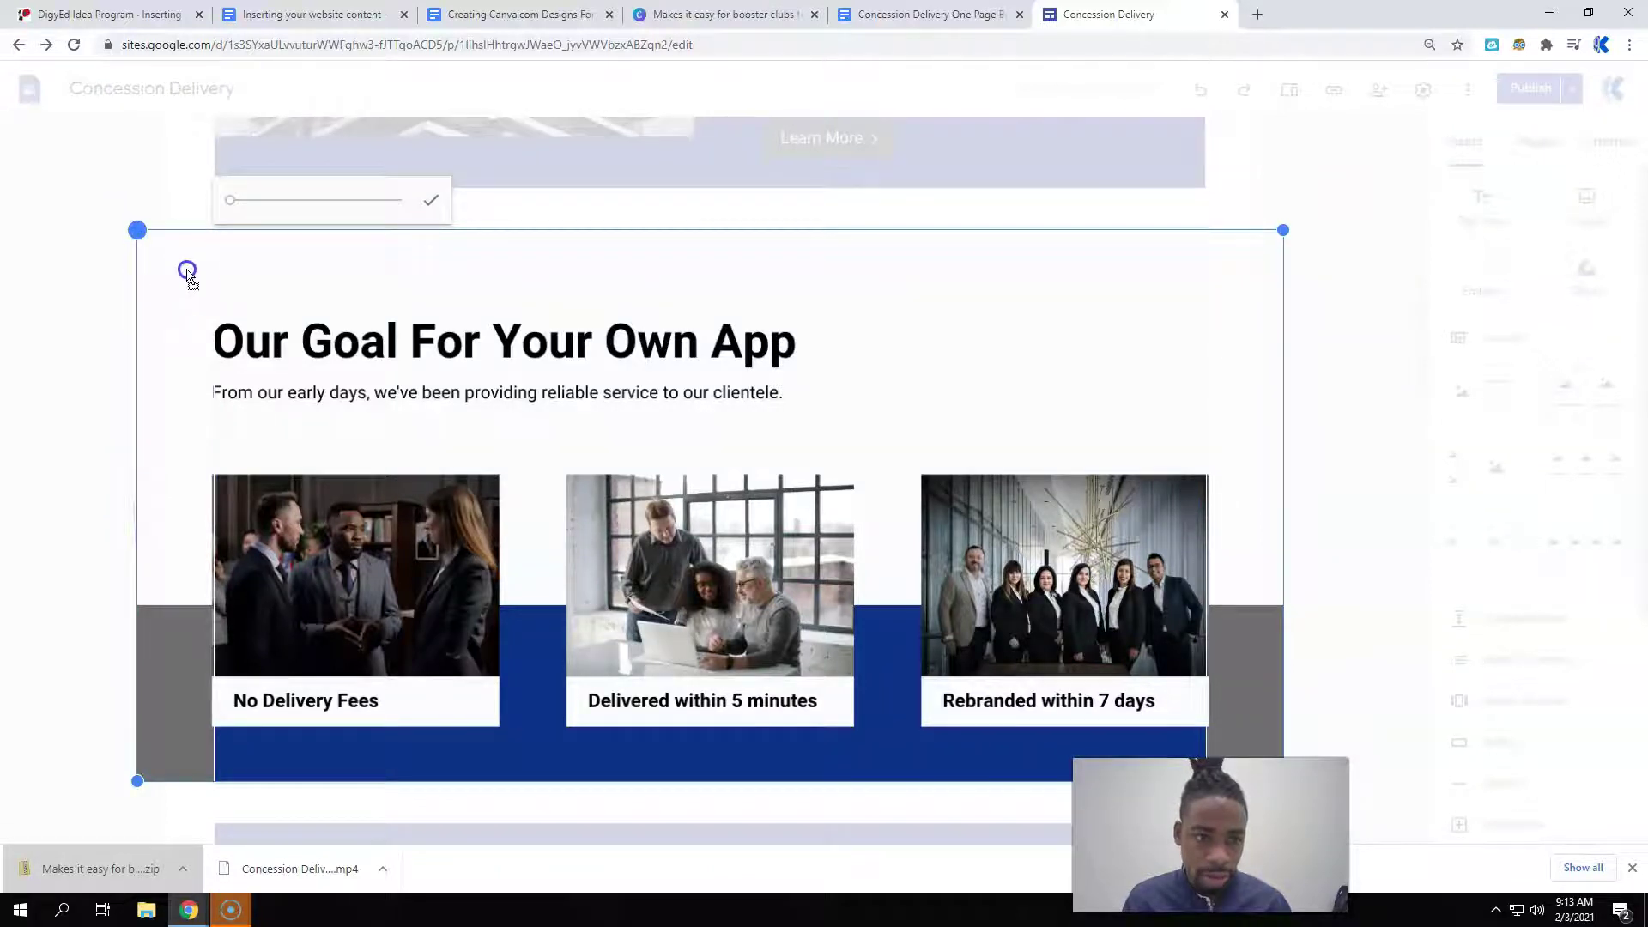
pyautogui.moveTo(1169, 412)
pyautogui.mouseDown()
pyautogui.moveTo(1114, 449)
pyautogui.moveTo(1150, 433)
pyautogui.mouseUp()
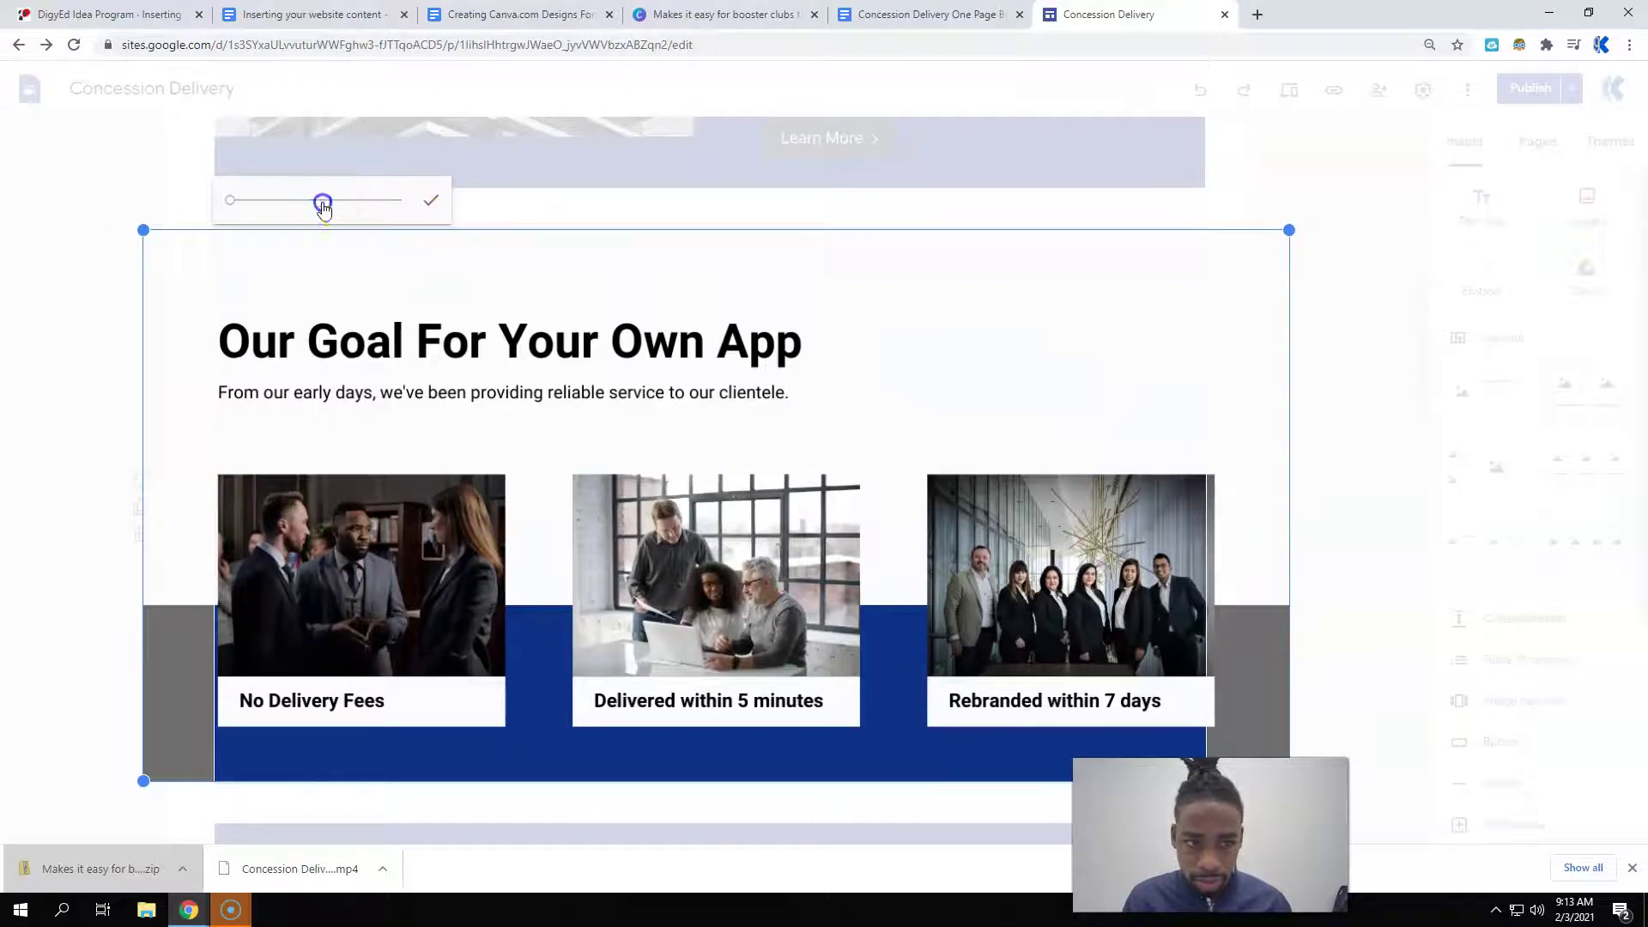
pyautogui.moveTo(323, 204); pyautogui.dragTo(180, 221)
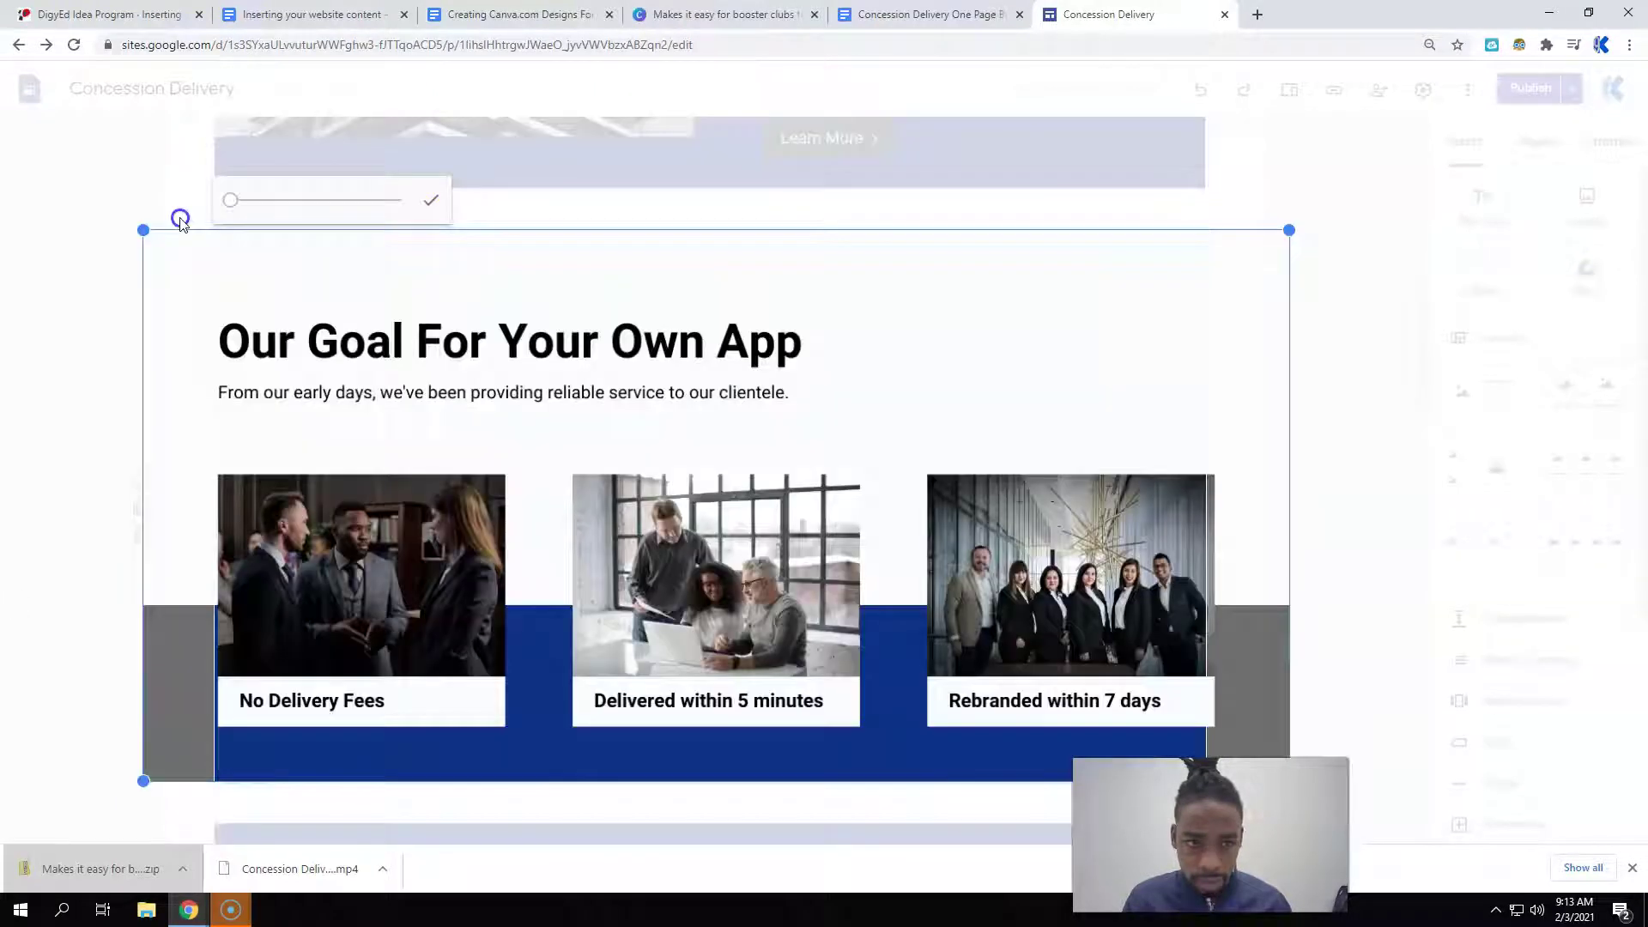
pyautogui.click(1330, 144)
# - Review the whole page, then publish the Concession Delivery site
pyautogui.scroll(-8, 601, 257)
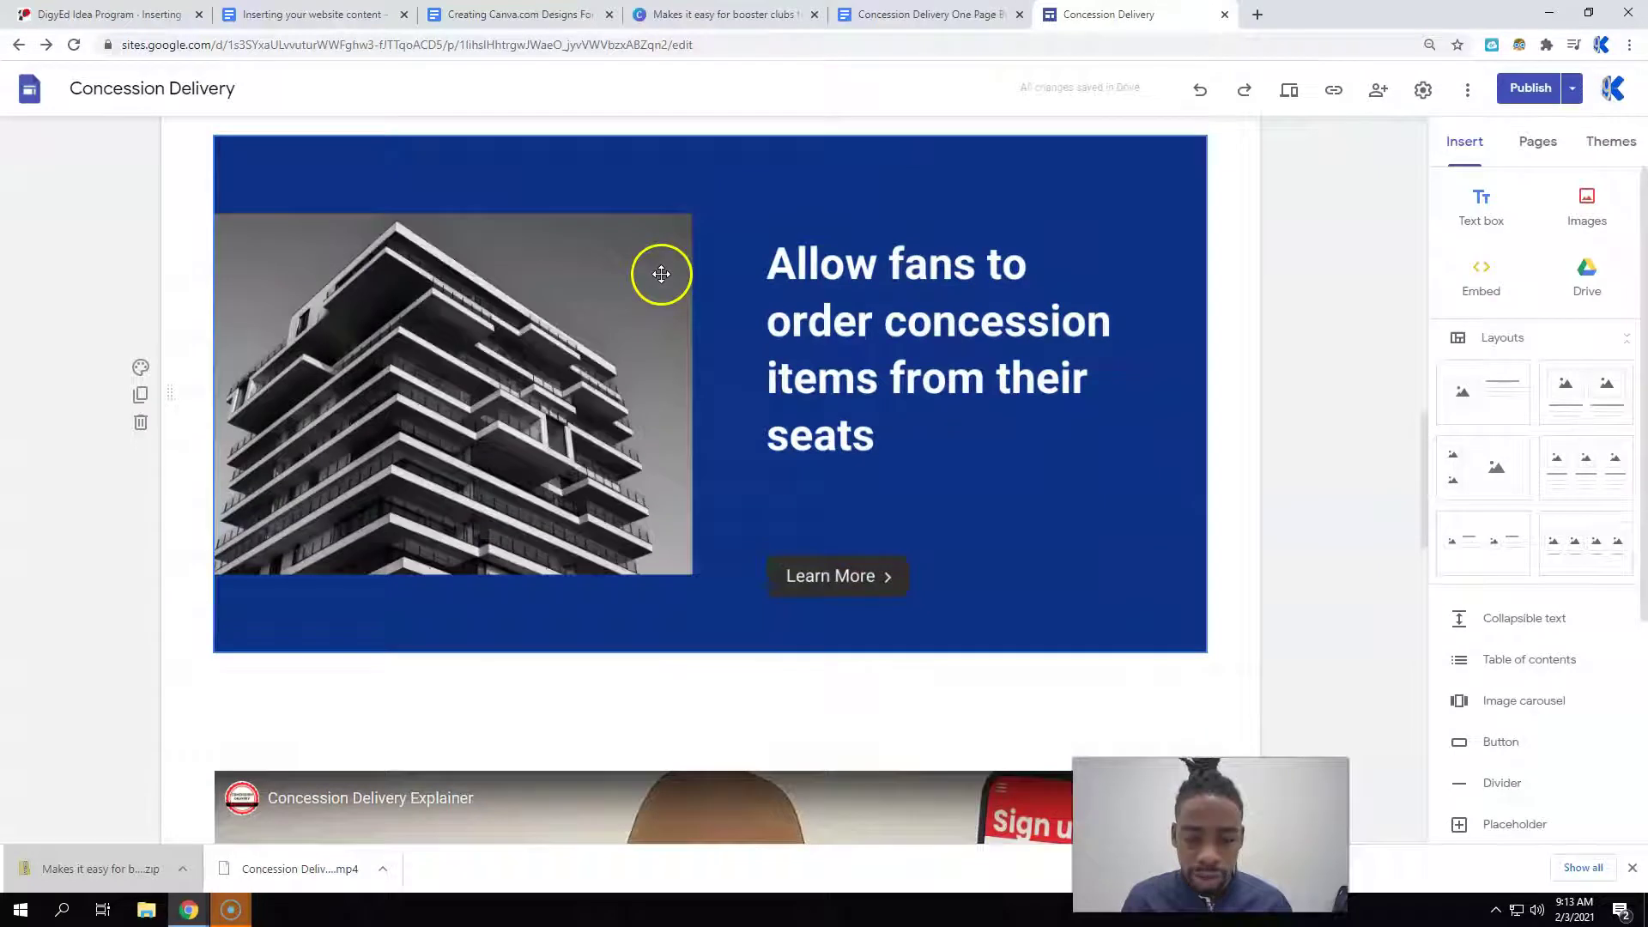
pyautogui.scroll(-11, 661, 274)
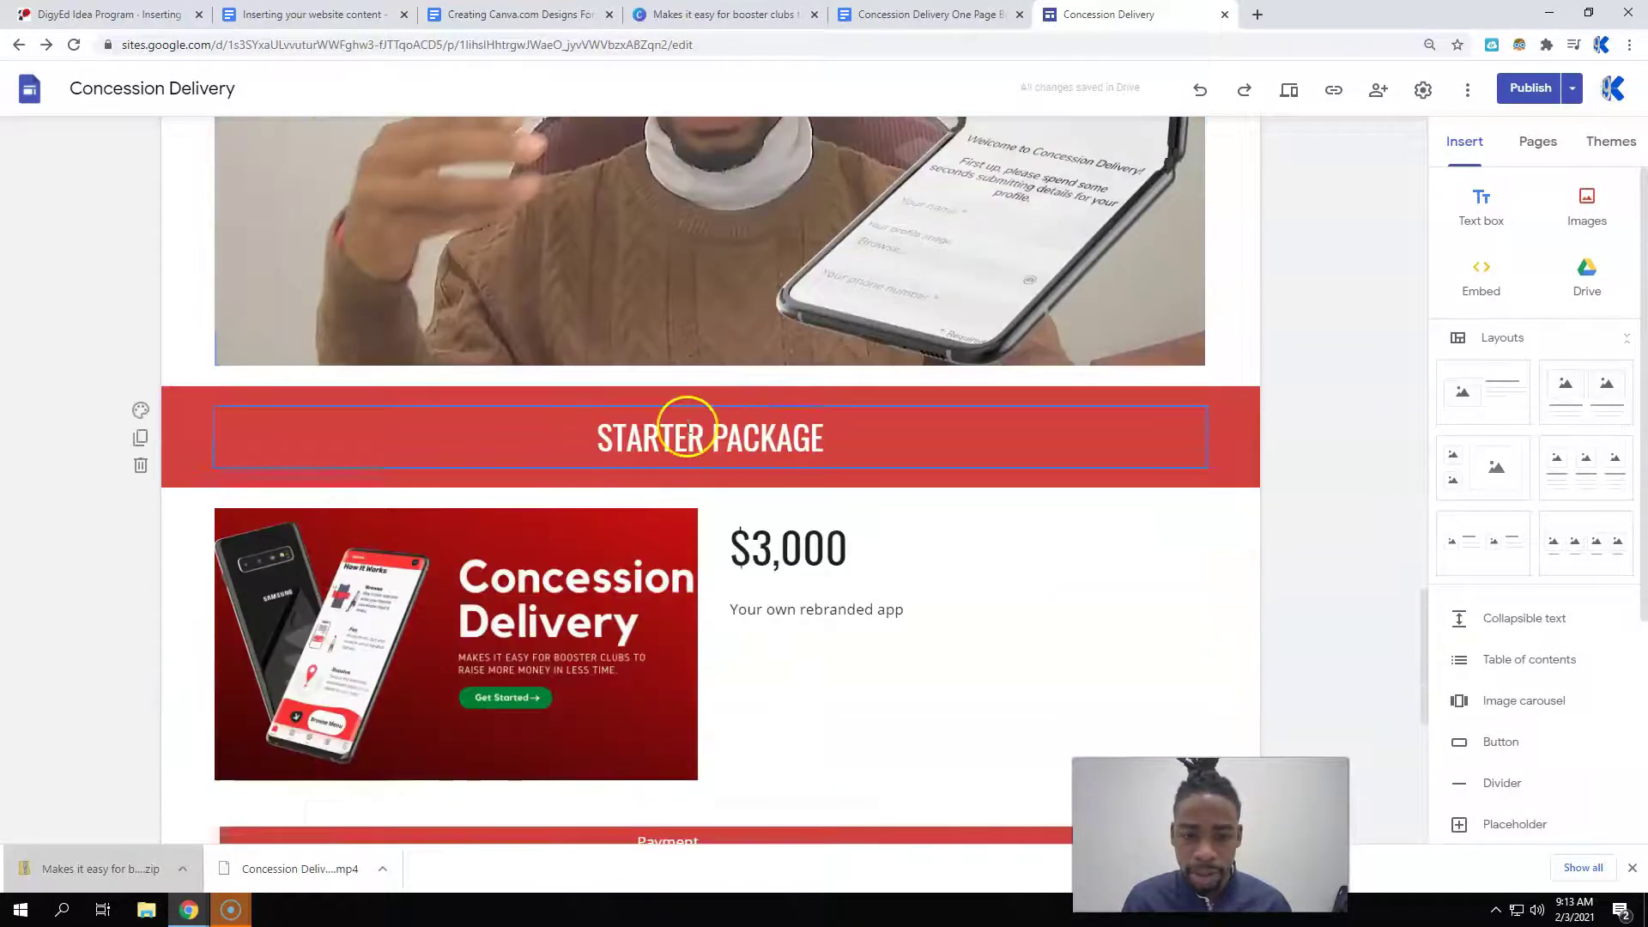
pyautogui.scroll(-4, 913, 578)
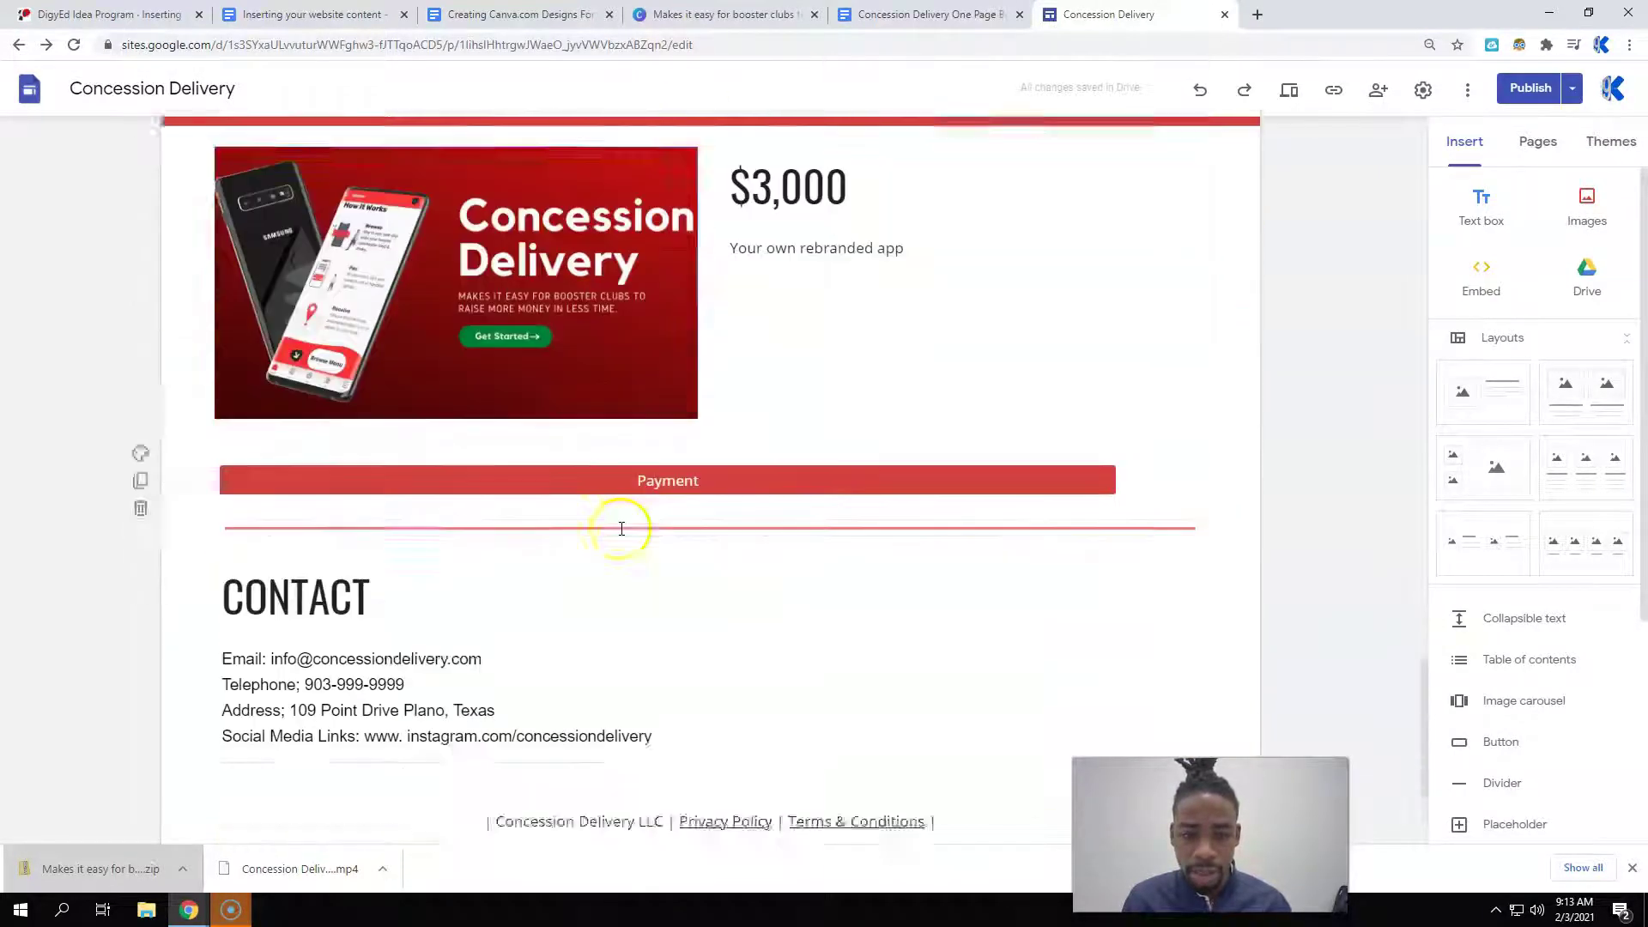
pyautogui.scroll(-3, 635, 454)
pyautogui.scroll(6, 601, 480)
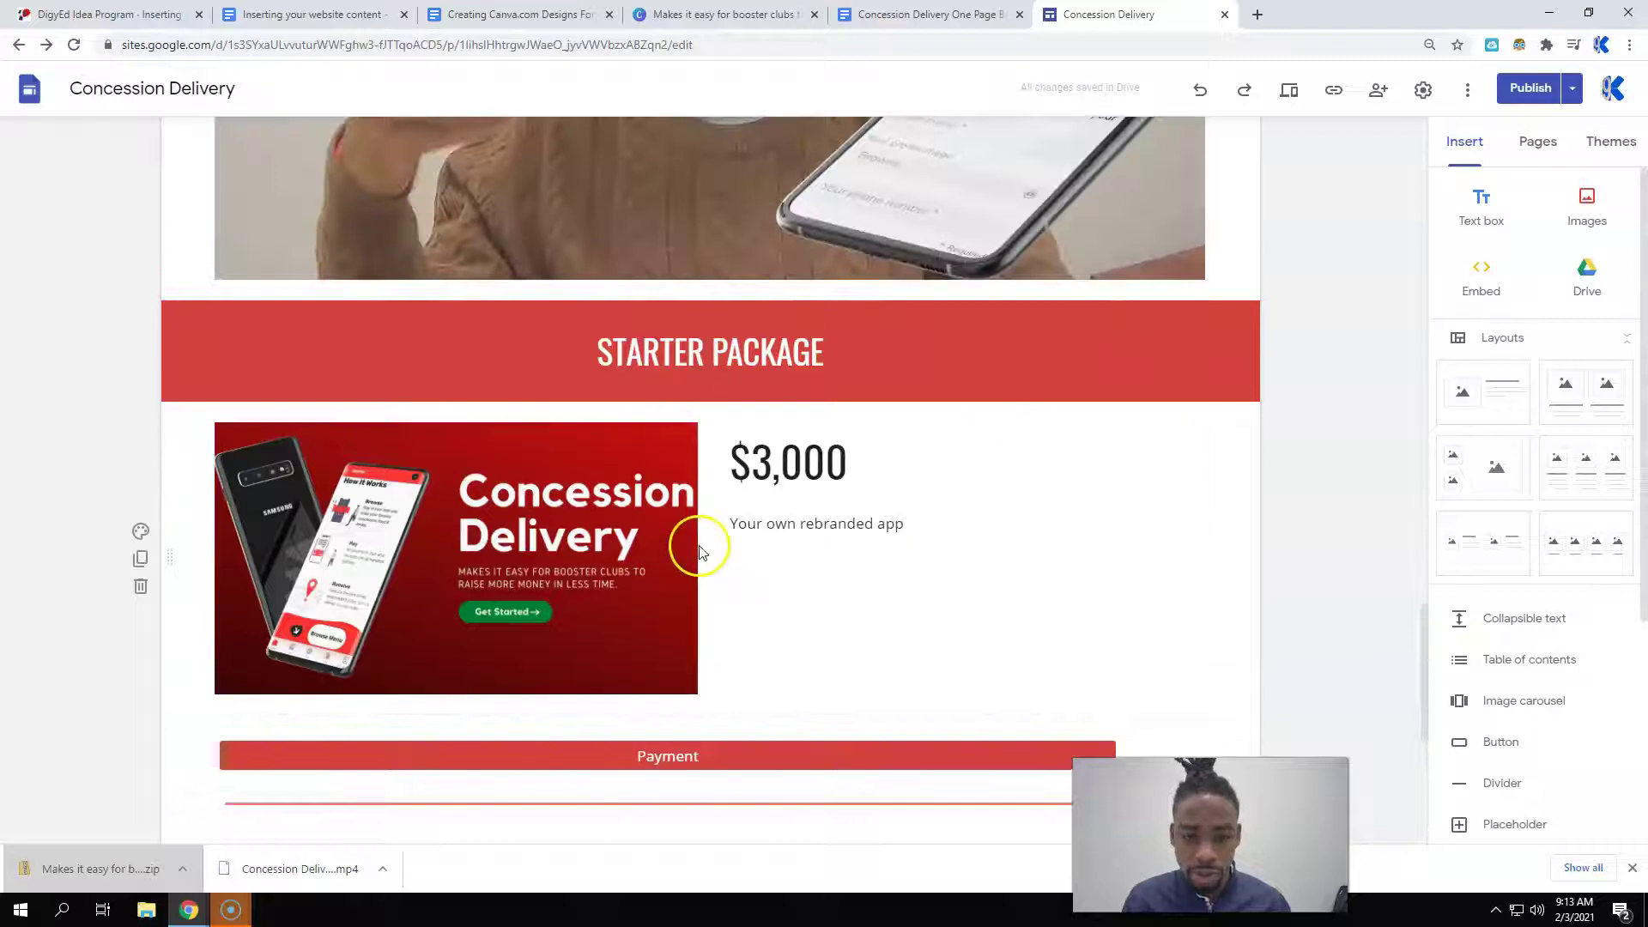
pyautogui.scroll(5, 721, 383)
pyautogui.scroll(-2, 949, 706)
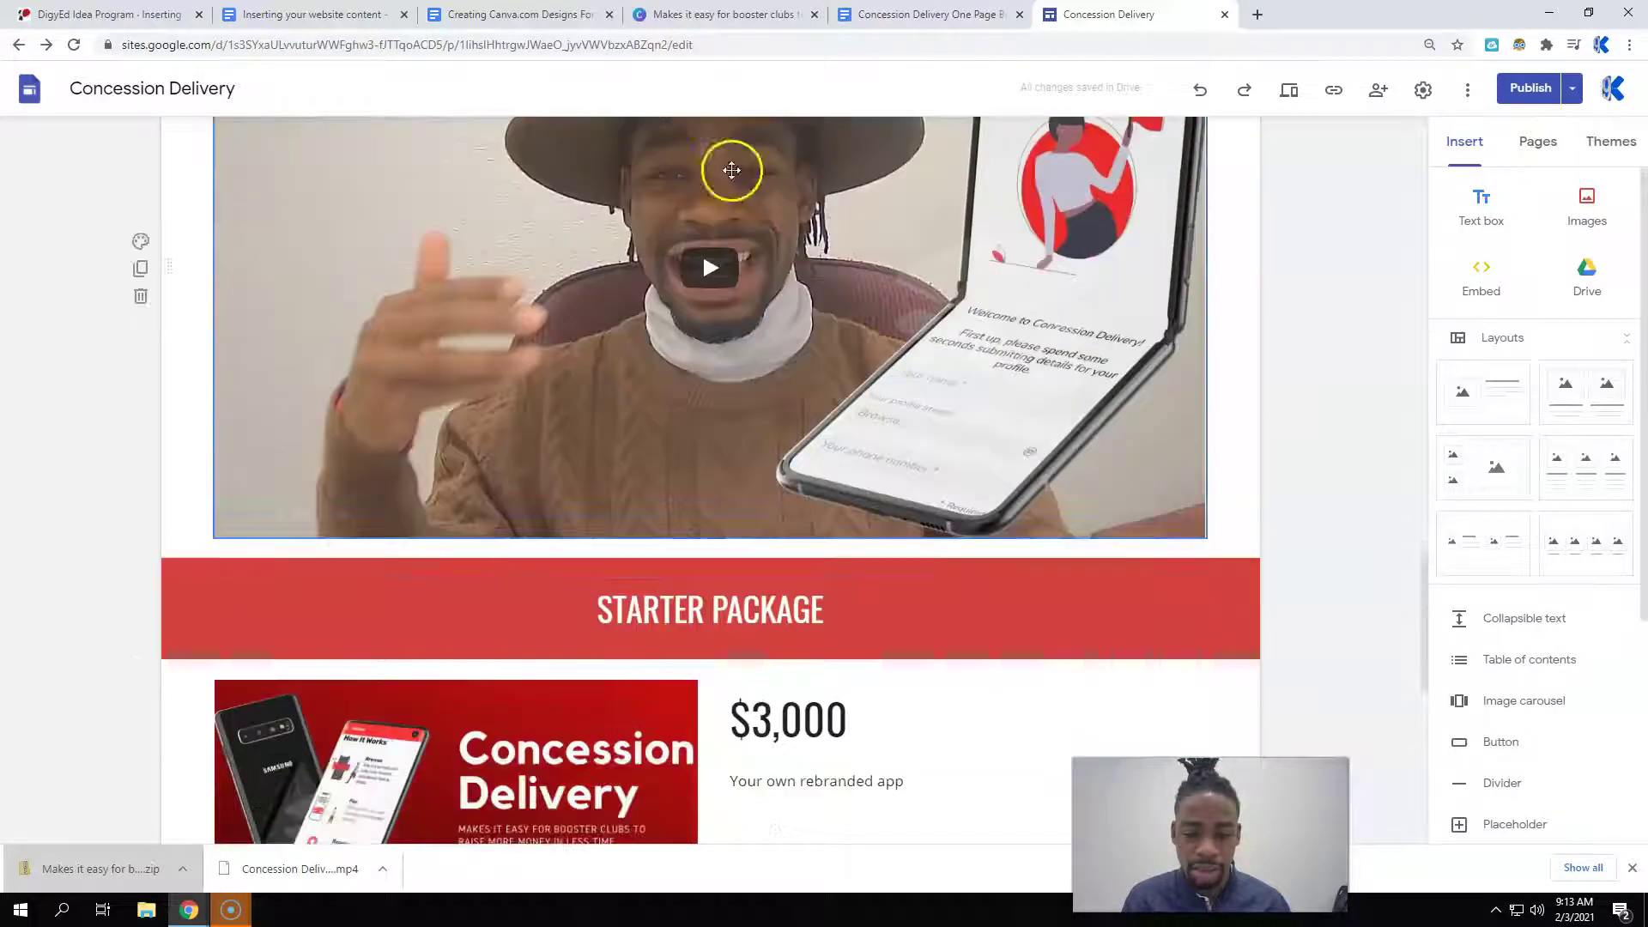
pyautogui.scroll(13, 876, 294)
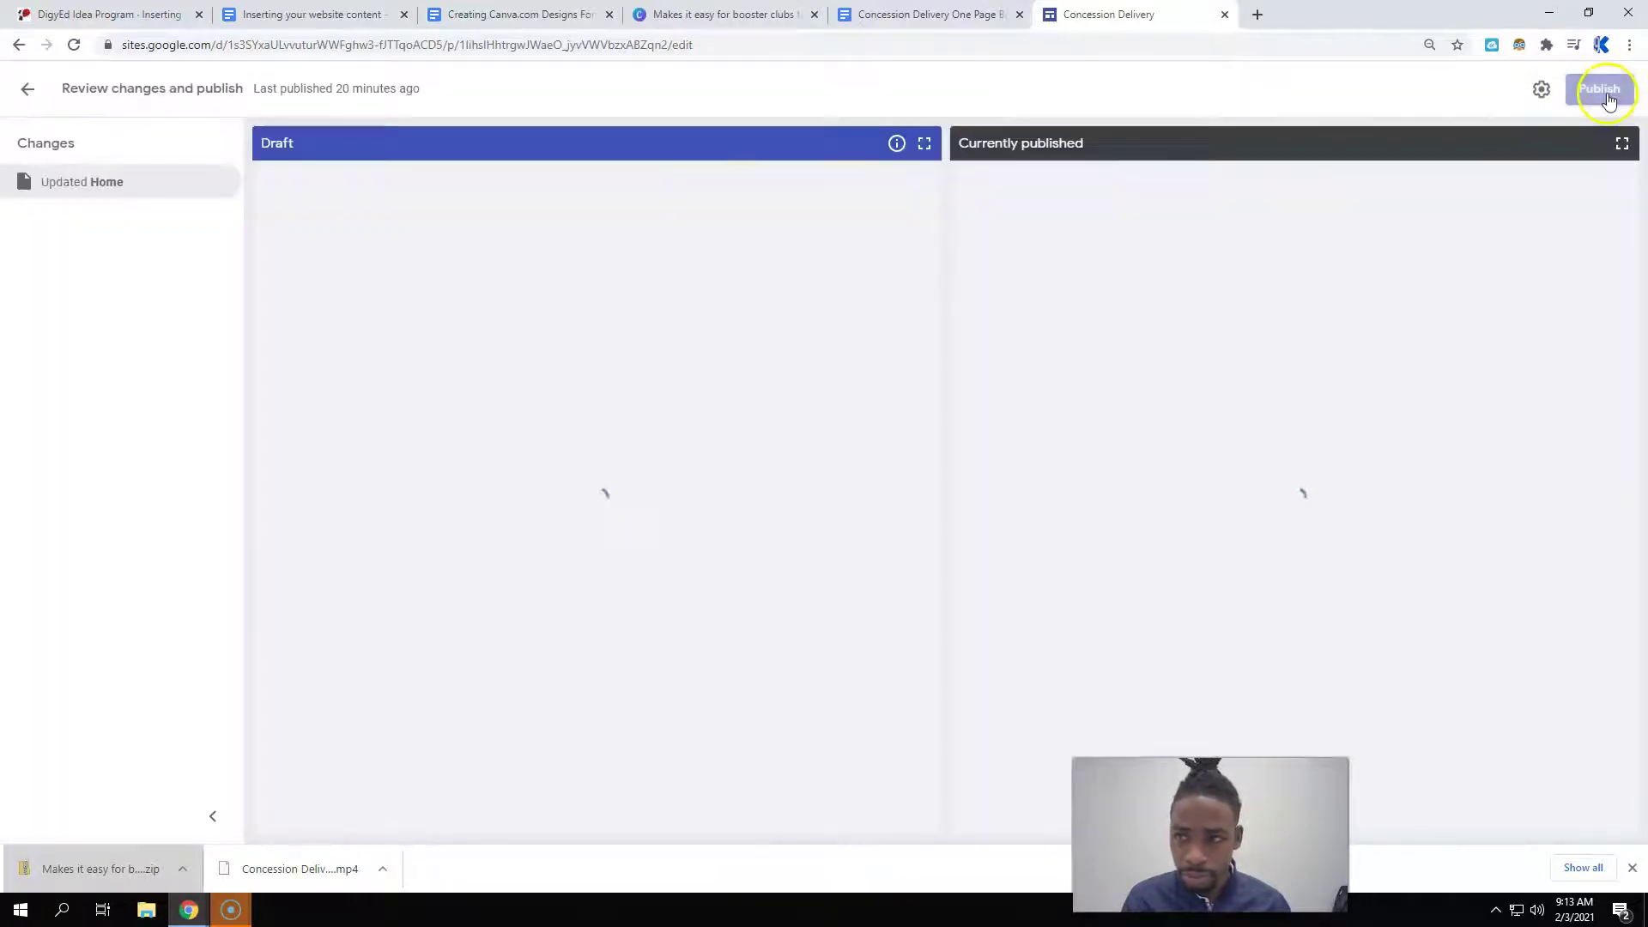
pyautogui.click(1600, 105)
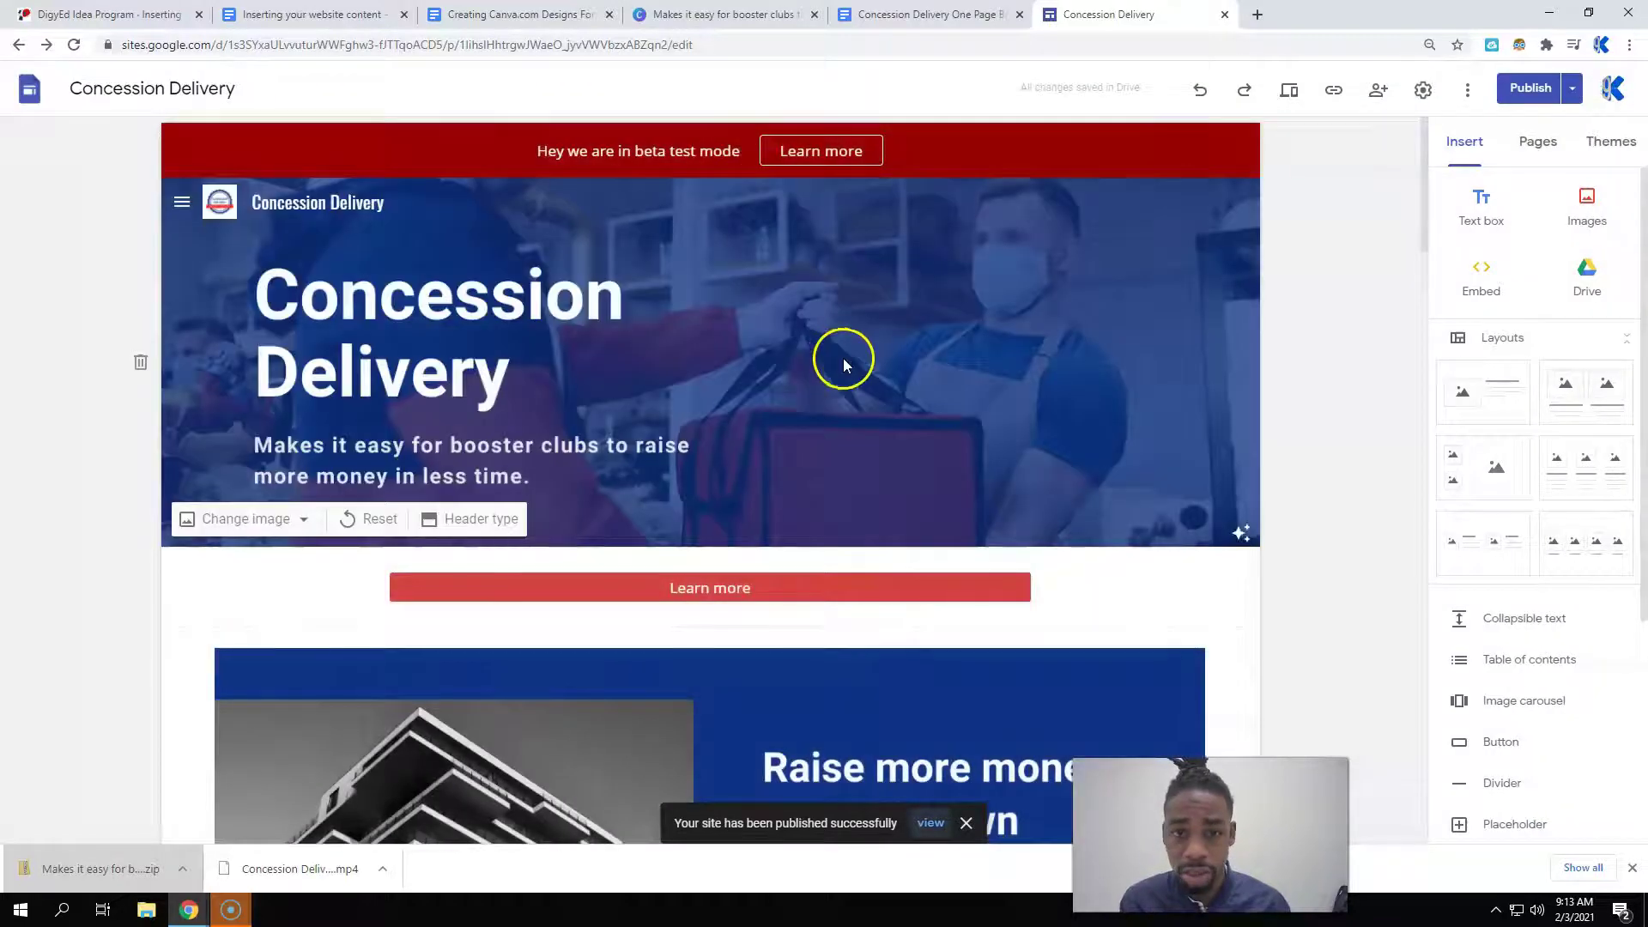
# - Preview the Level theme, then return the site to the Impression theme
pyautogui.click(1608, 141)
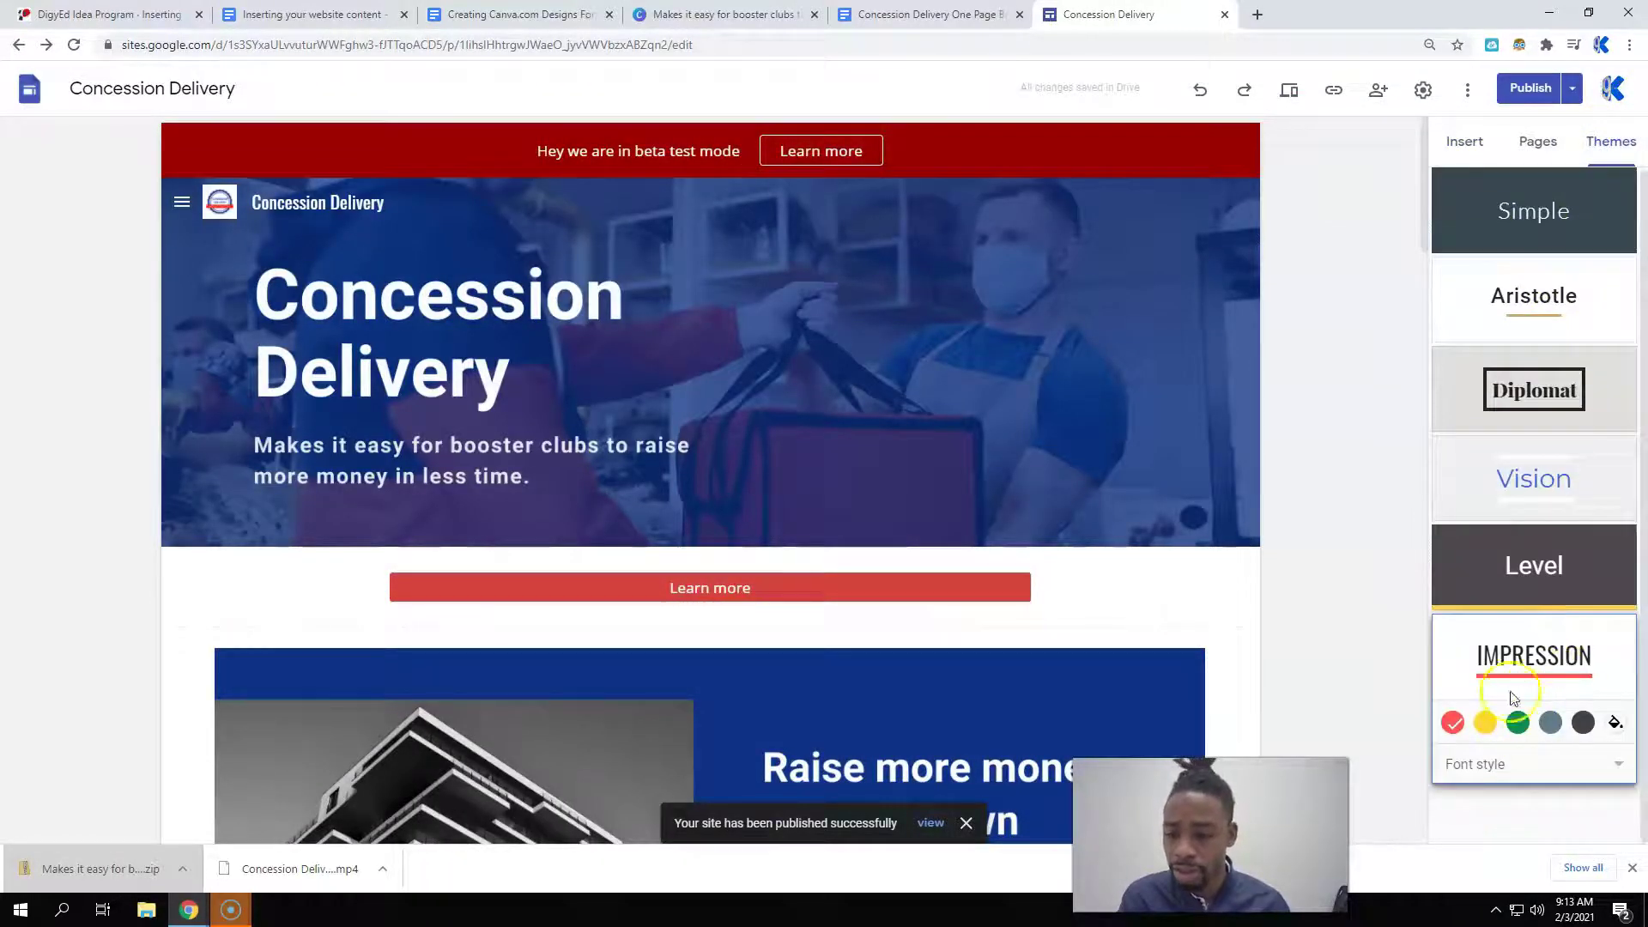
pyautogui.click(1471, 770)
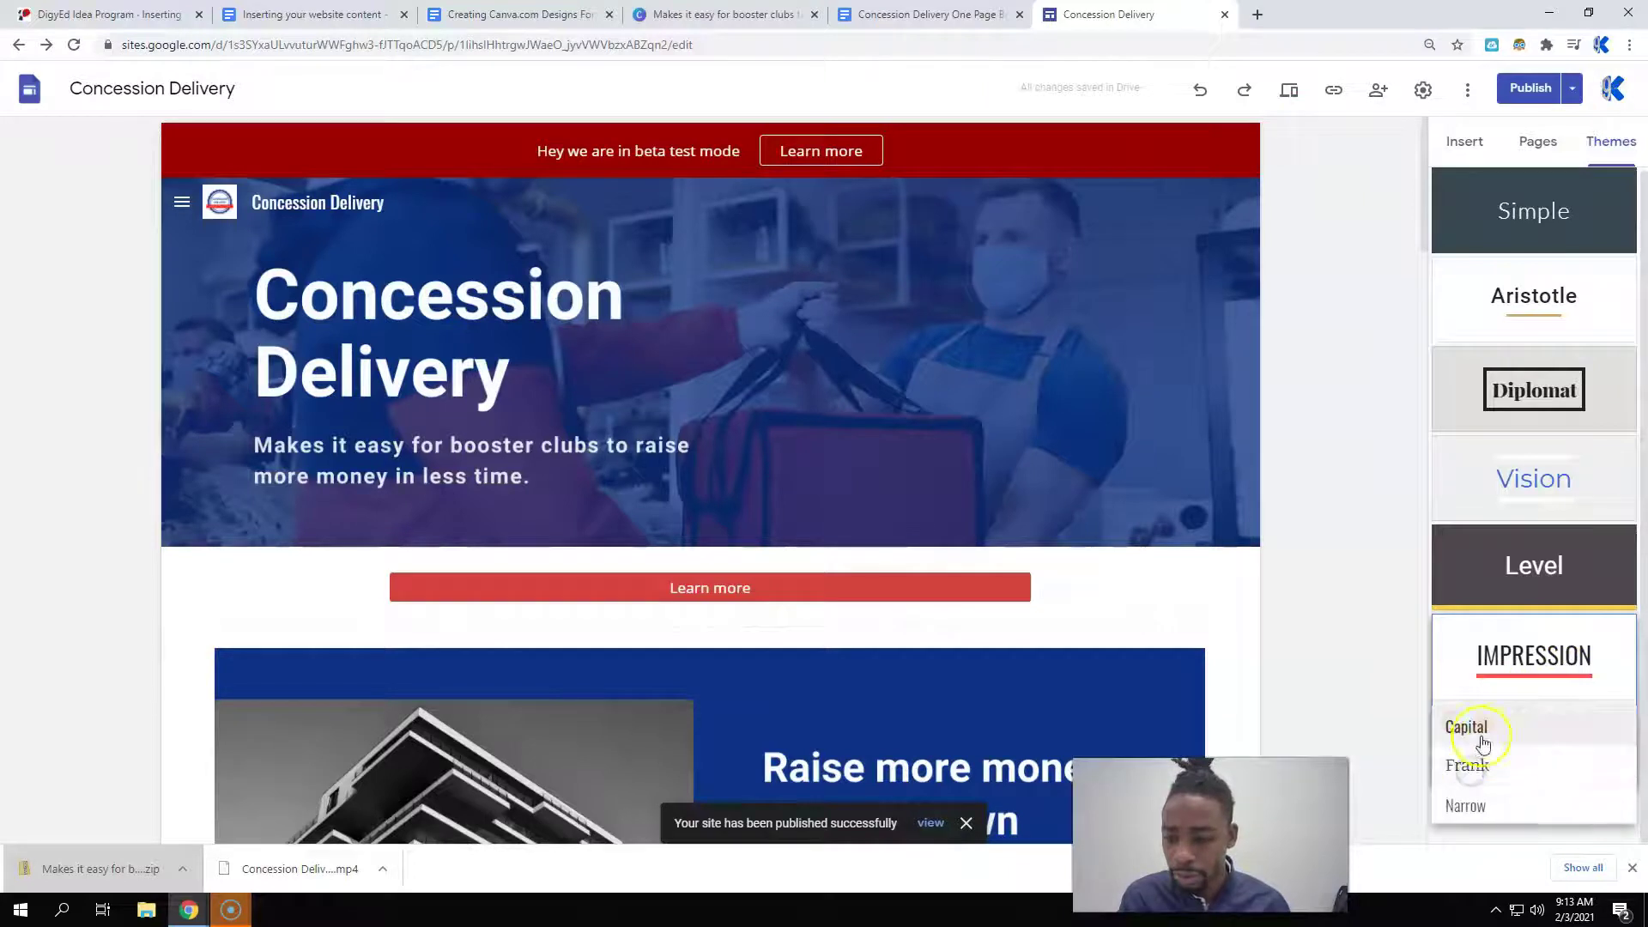
pyautogui.click(1537, 564)
pyautogui.click(1562, 714)
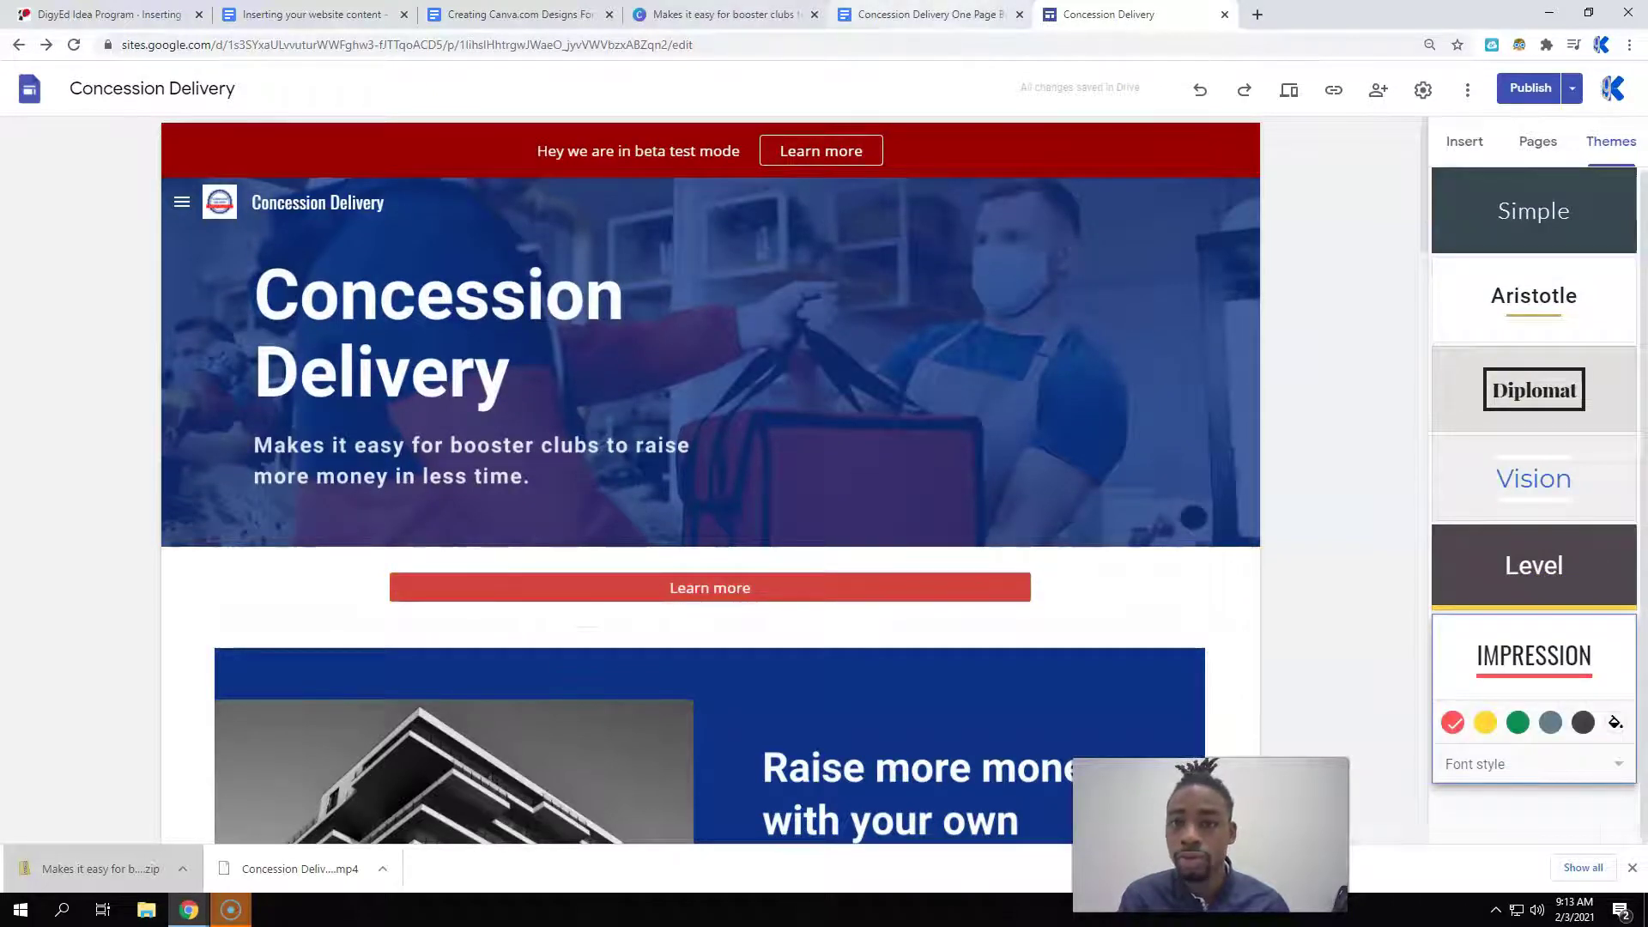
pyautogui.hotkey('ctrl', 'shift', 'Tab')
# - Copy the red hex code FD1717 from the brand identity document and return to Sites
pyautogui.rightClick(585, 470)
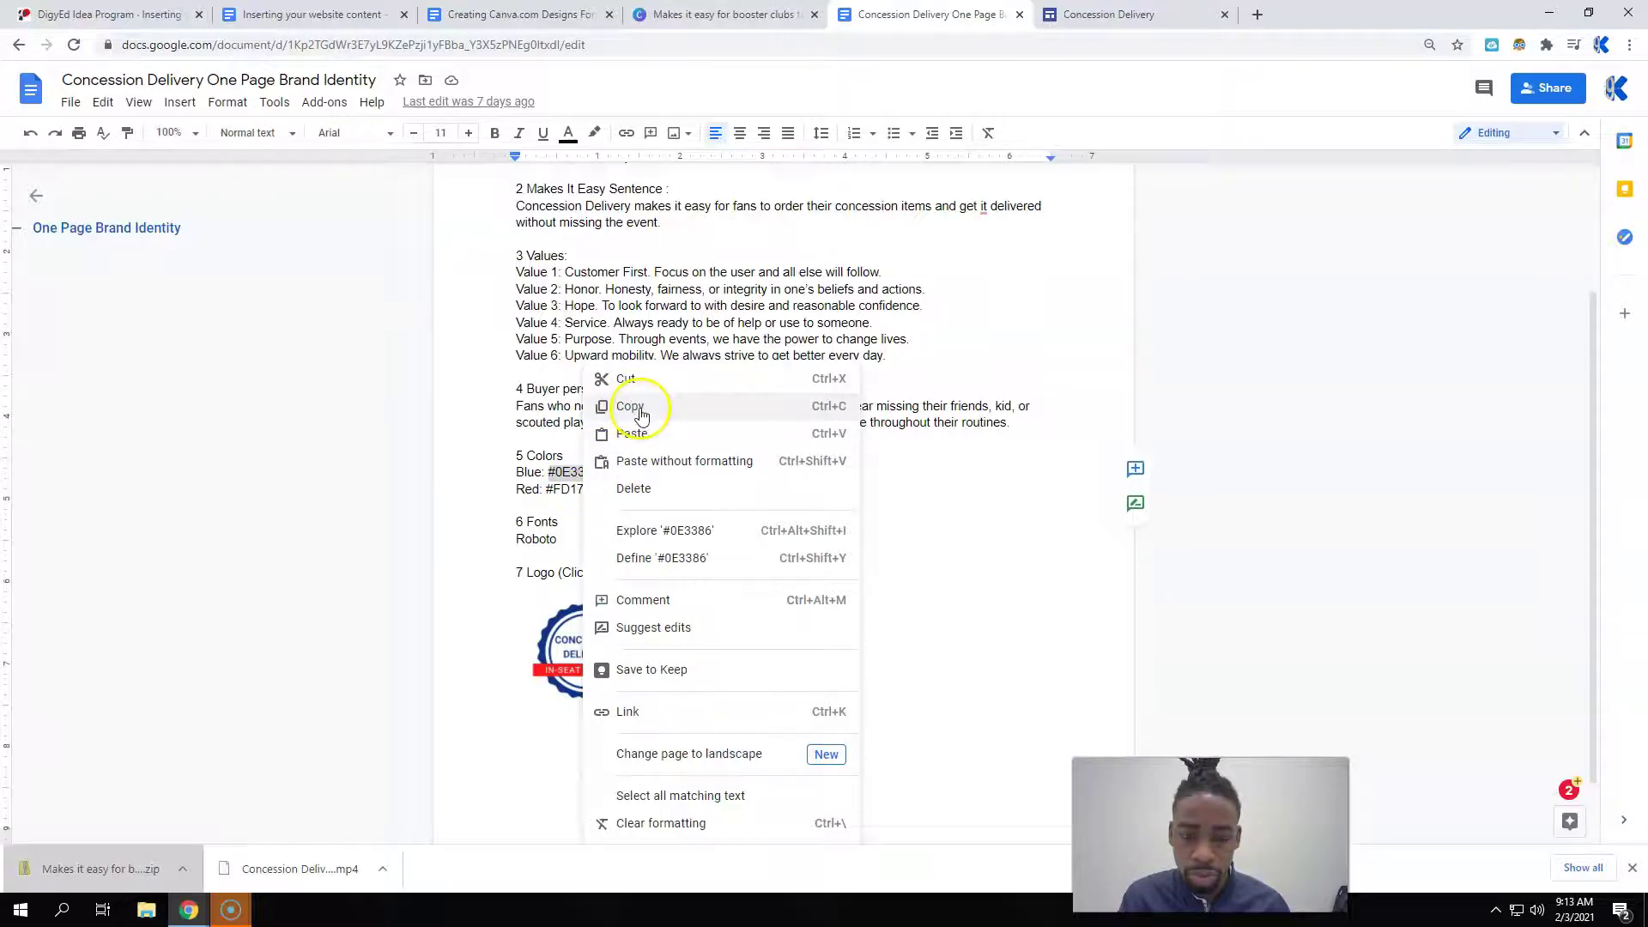
pyautogui.doubleClick(567, 490)
pyautogui.rightClick(567, 490)
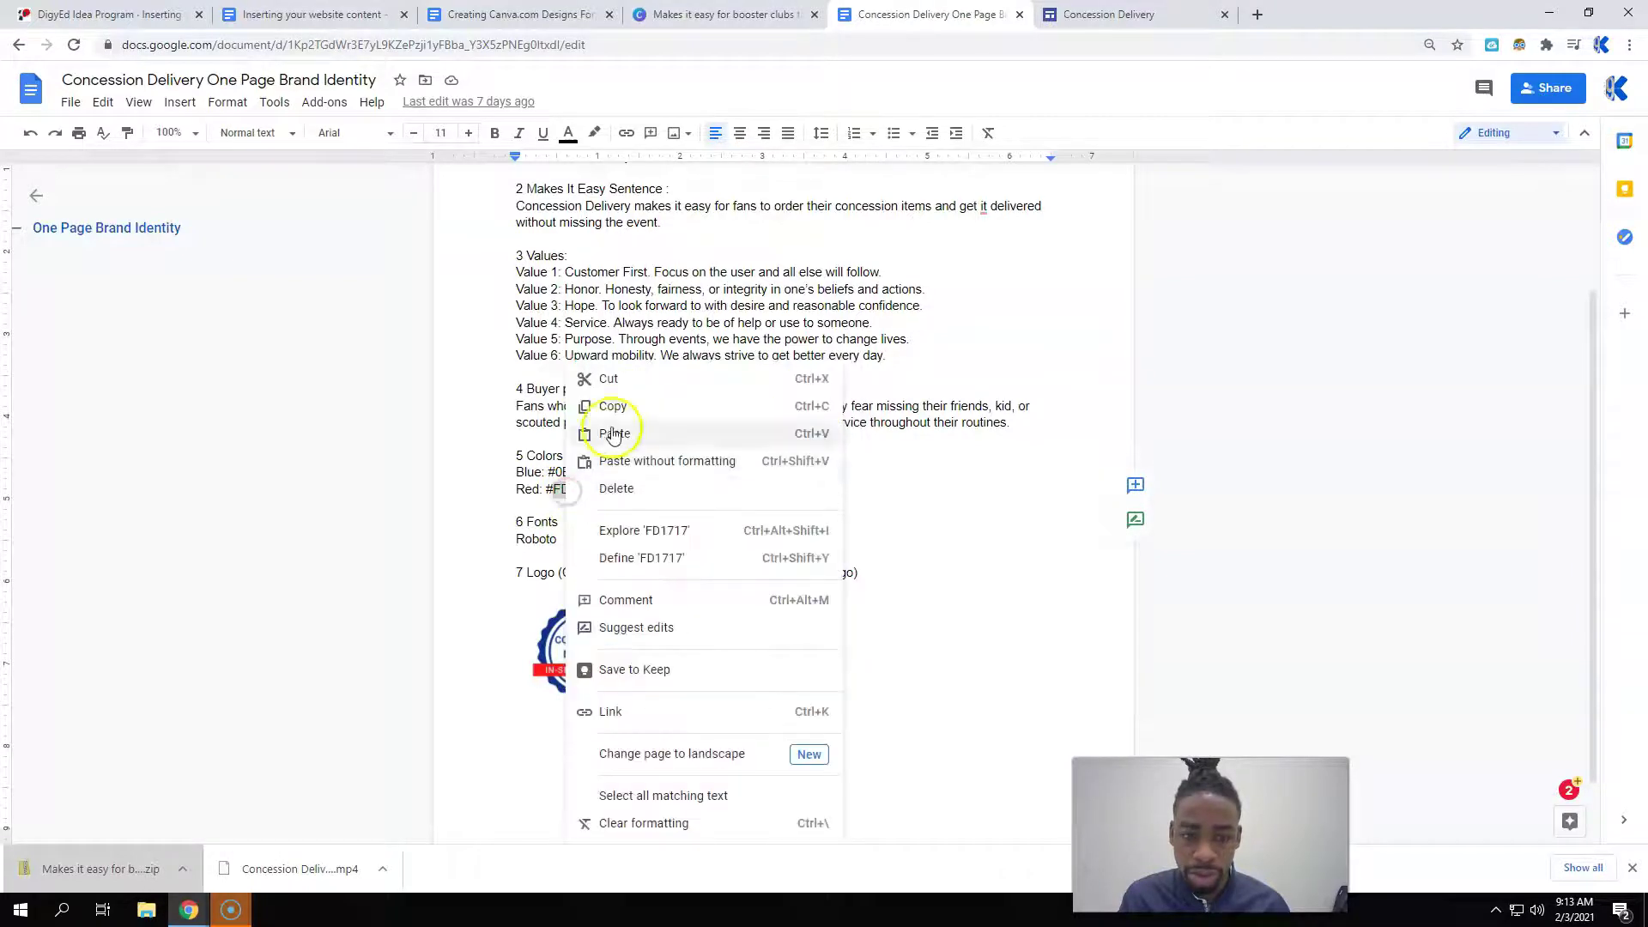
pyautogui.click(605, 405)
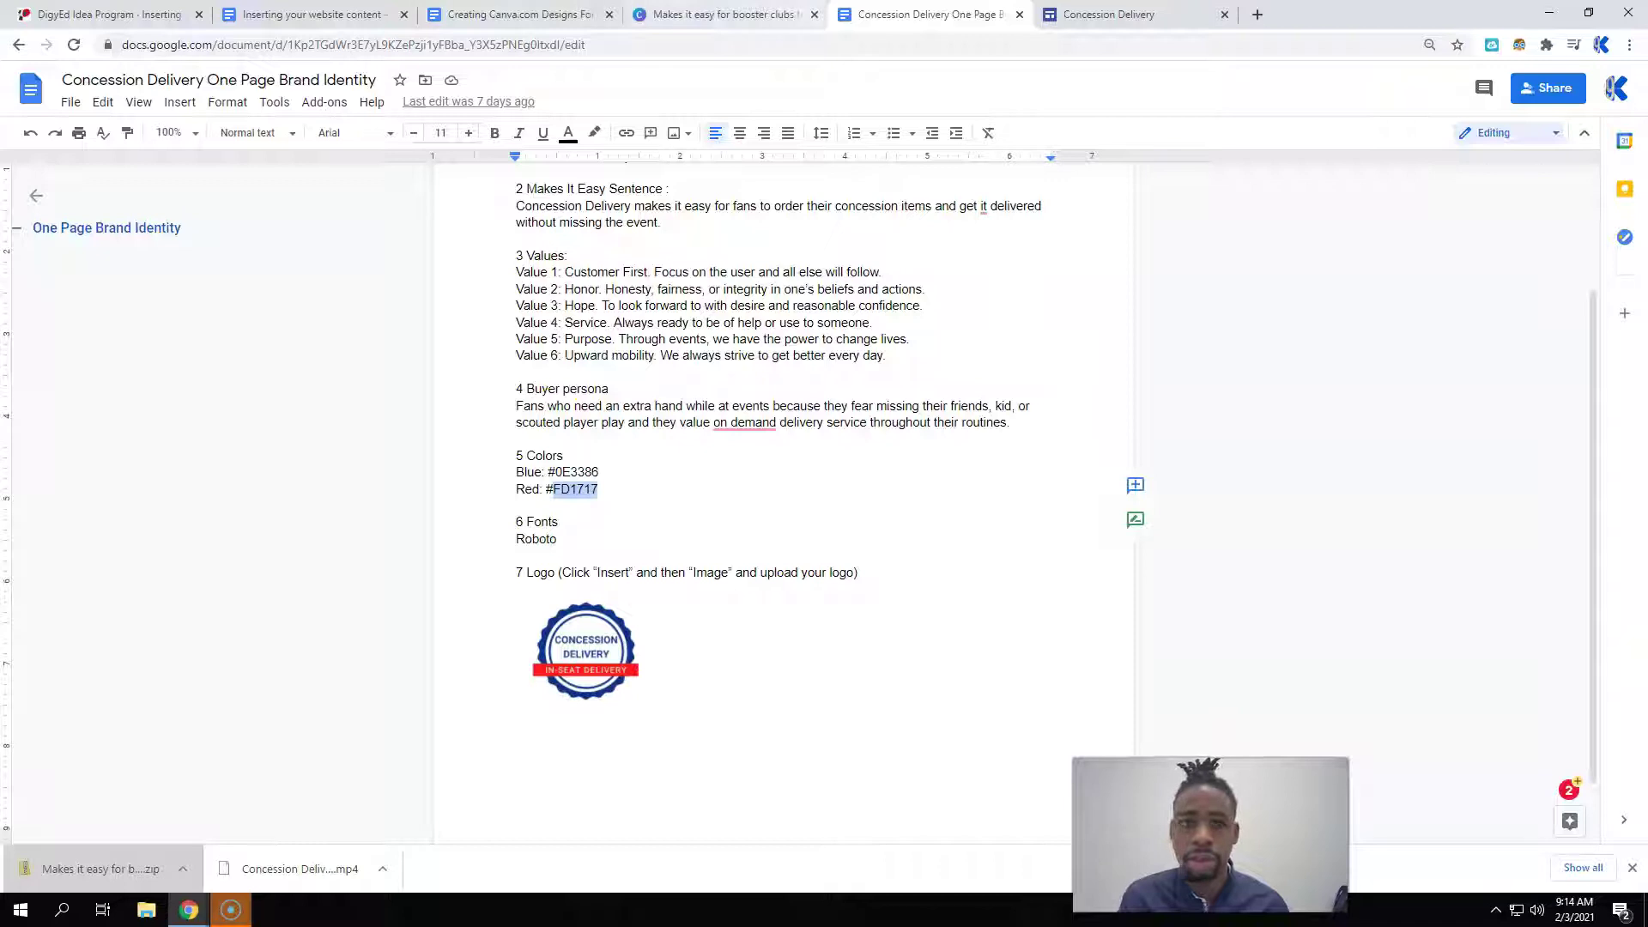
pyautogui.click(1107, 15)
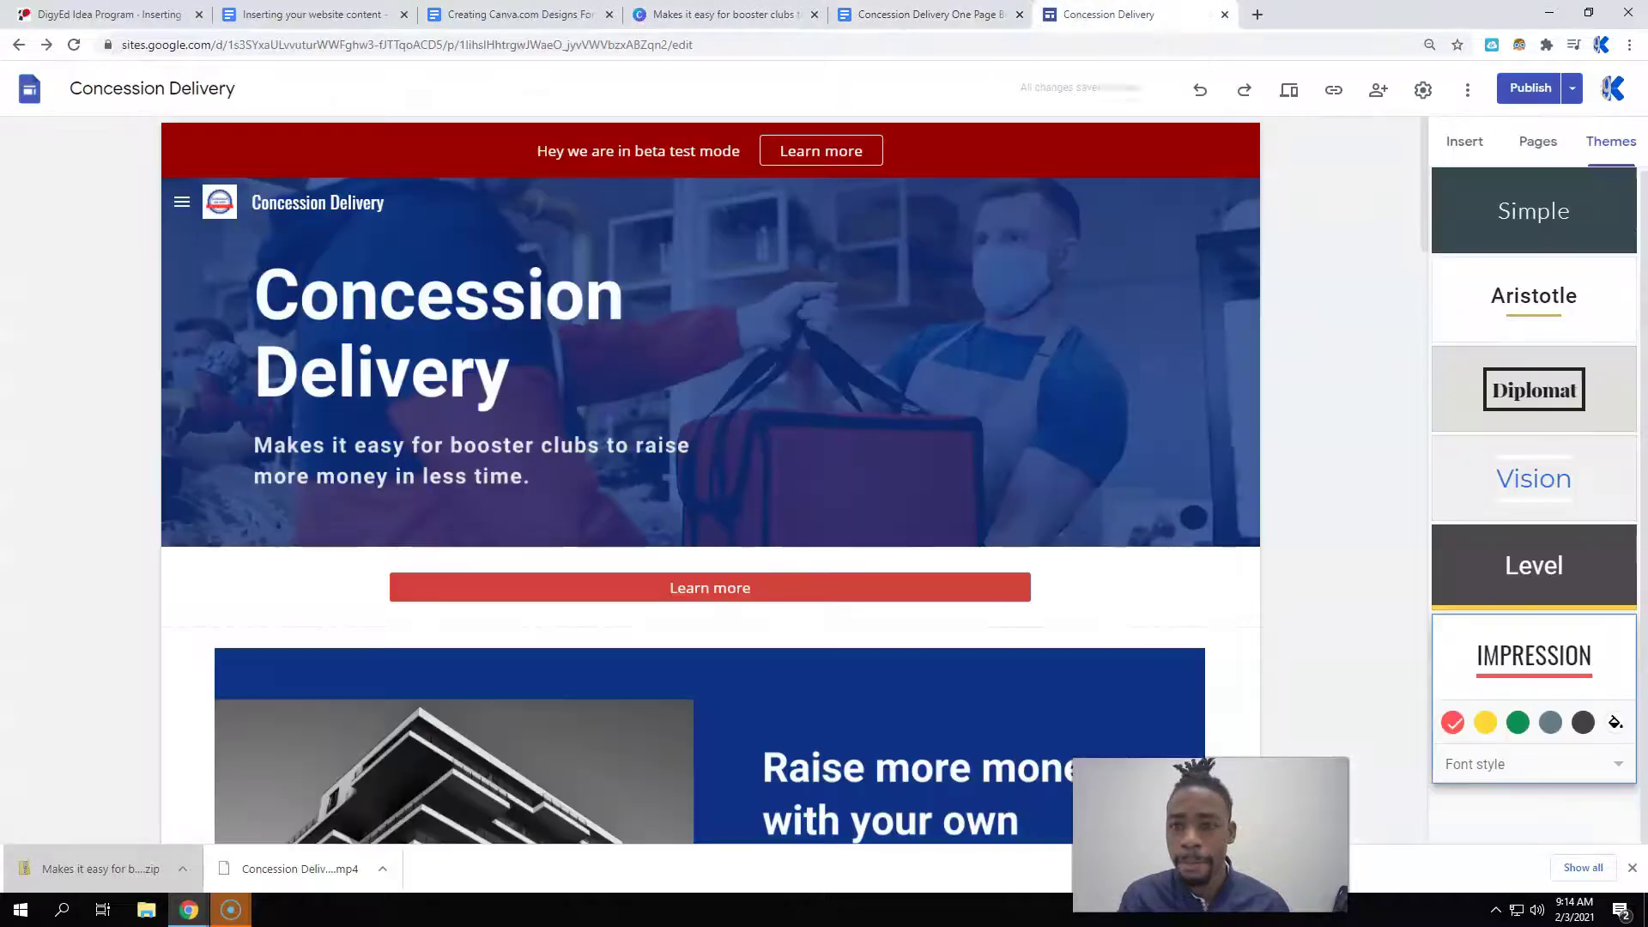
# - Paste FD1717 as the Impression theme's custom colour, turning the Learn more button red
pyautogui.click(1615, 719)
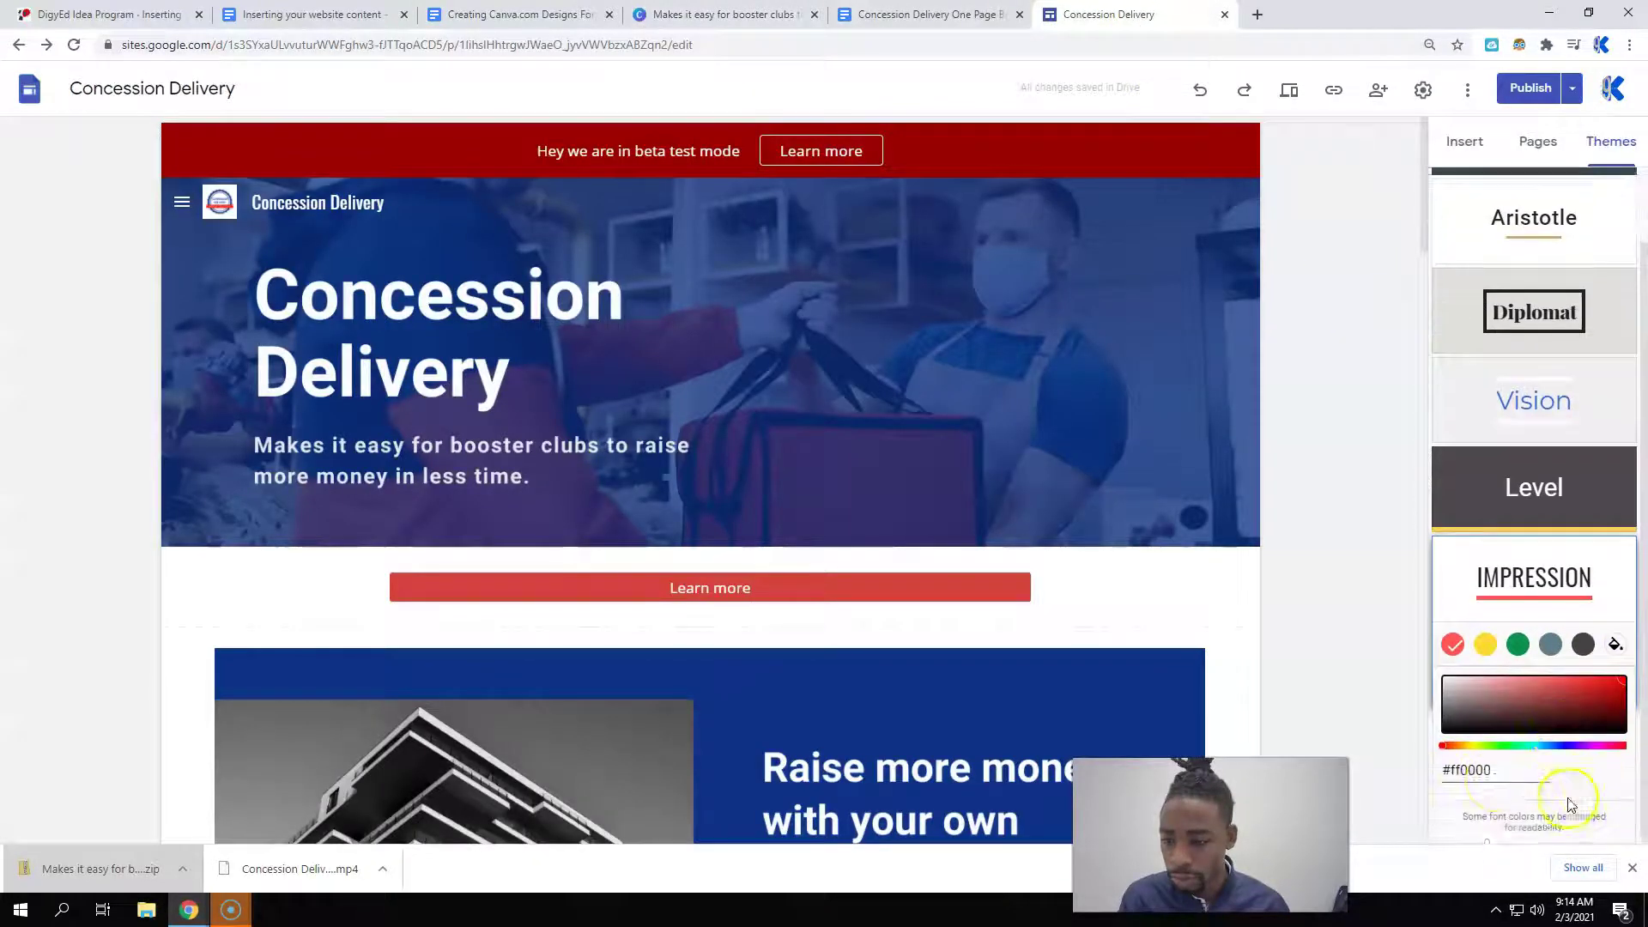
pyautogui.click(1493, 771)
pyautogui.hotkey('ctrl', 'v')
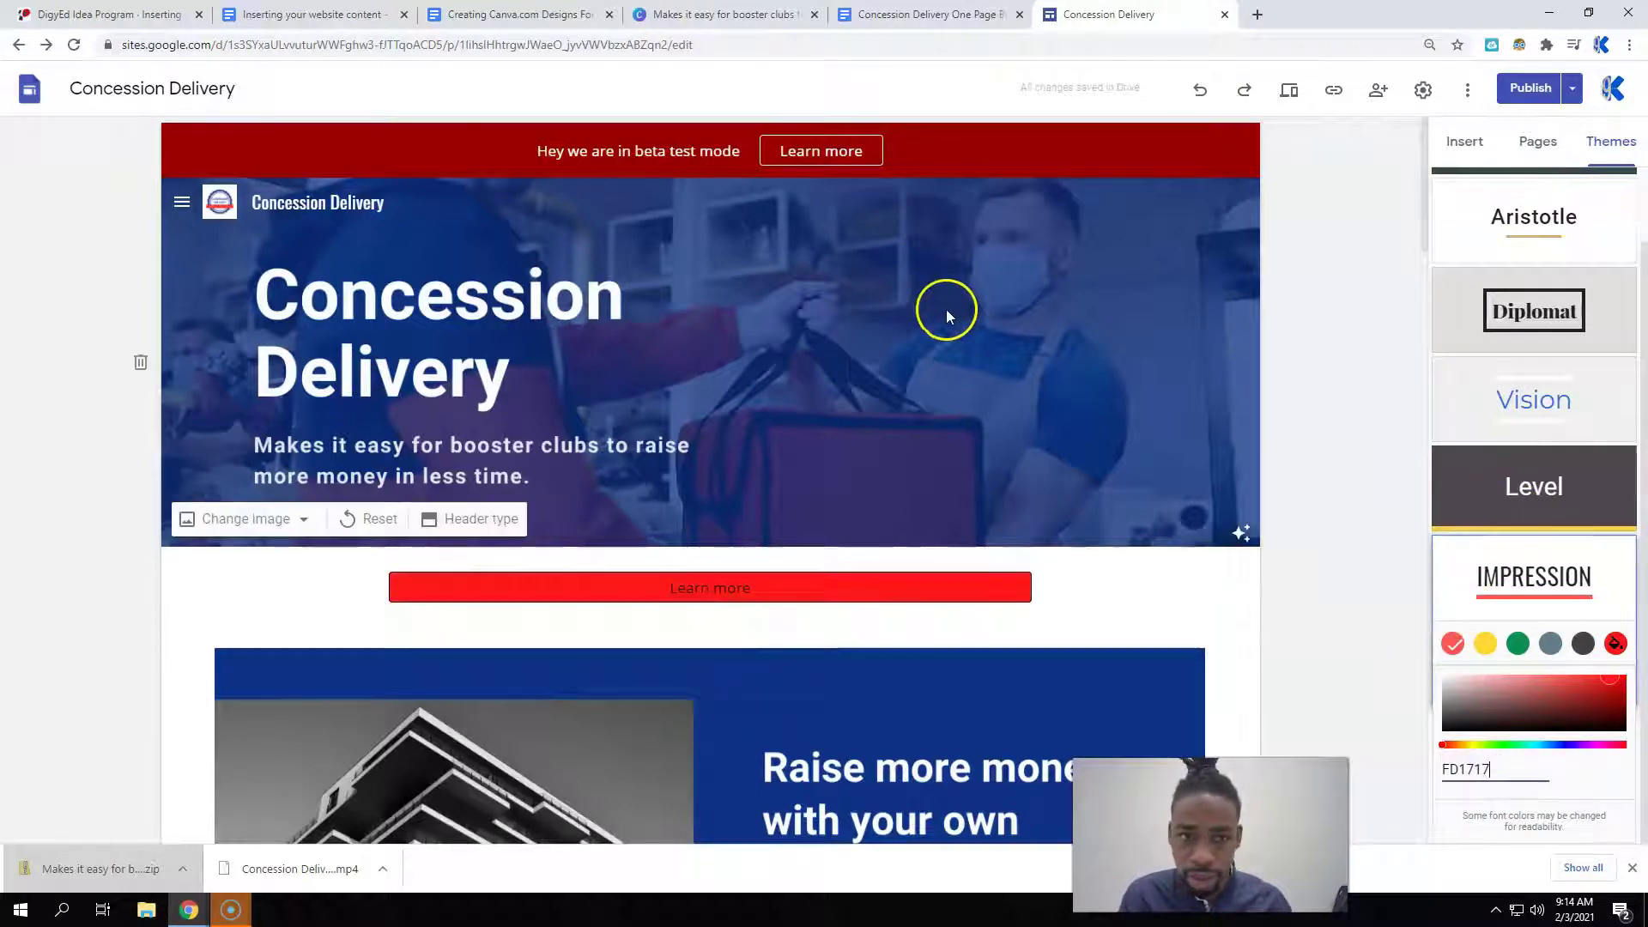
pyautogui.click(1221, 518)
pyautogui.scroll(-12, 1221, 518)
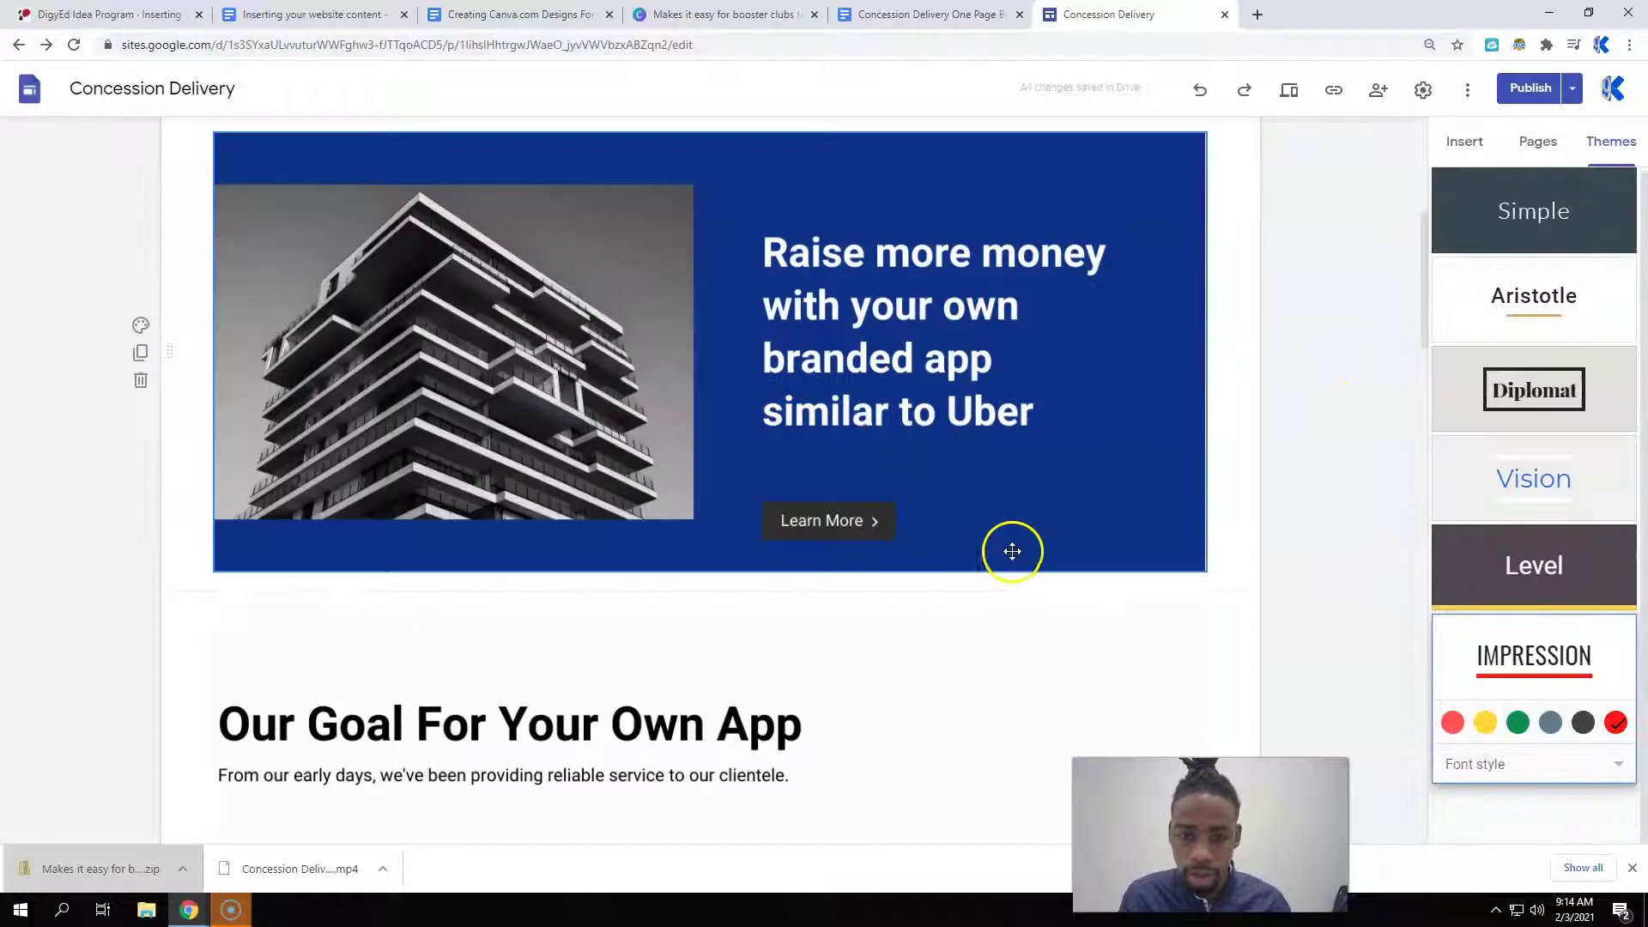
pyautogui.scroll(-20, 1027, 540)
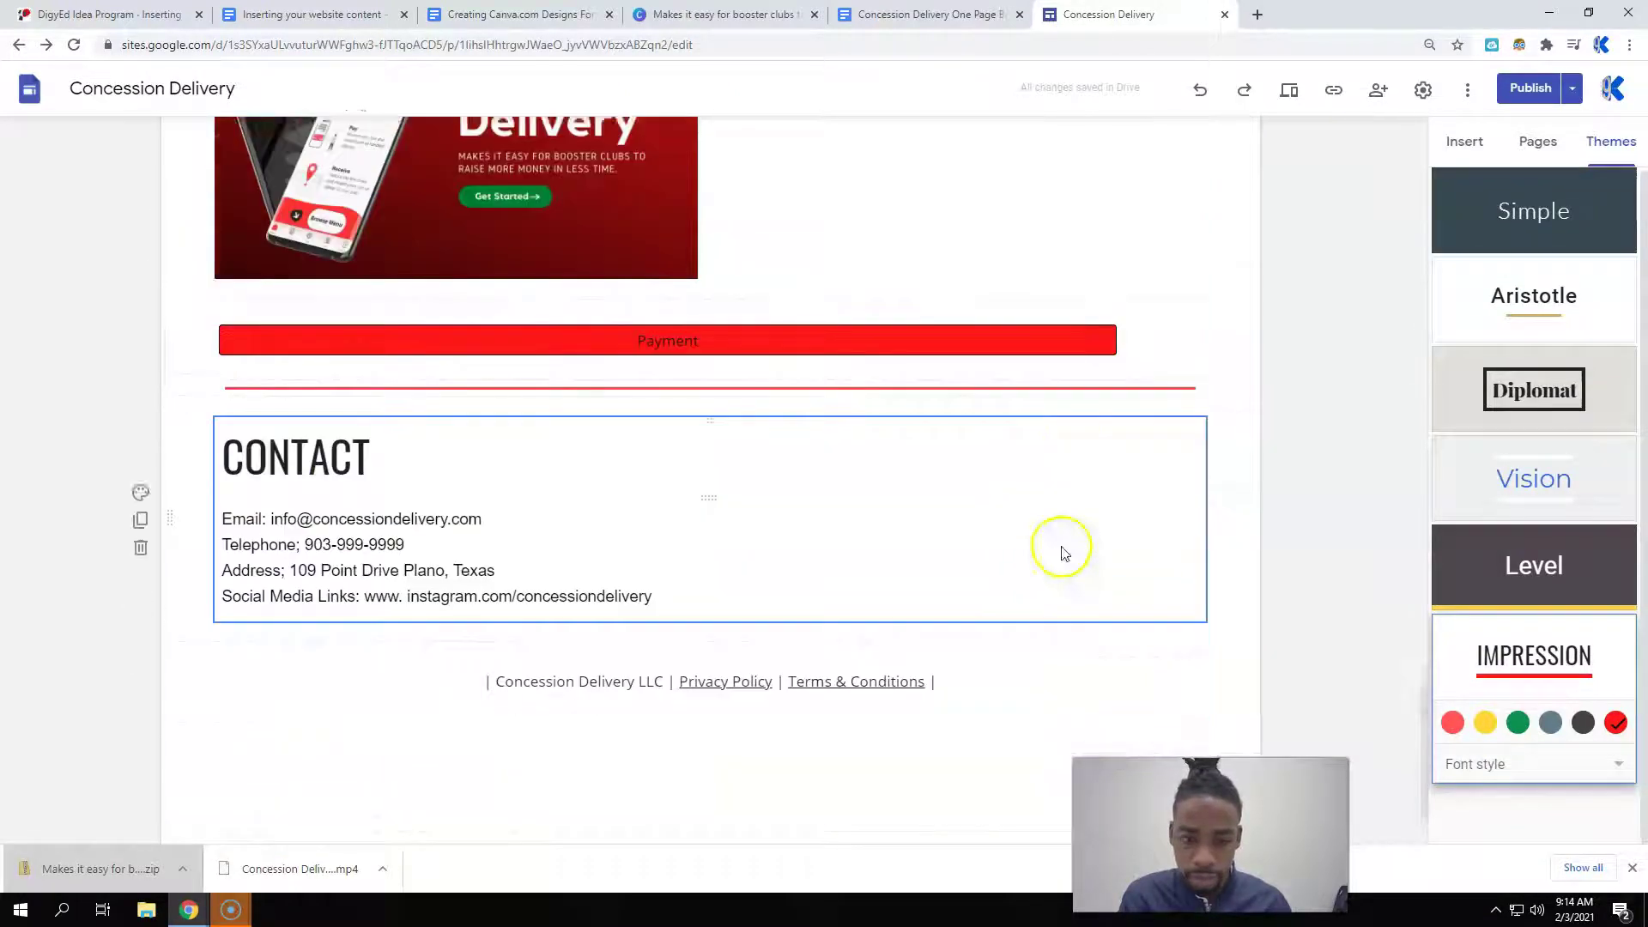
pyautogui.scroll(5, 1059, 548)
pyautogui.scroll(15, 1062, 573)
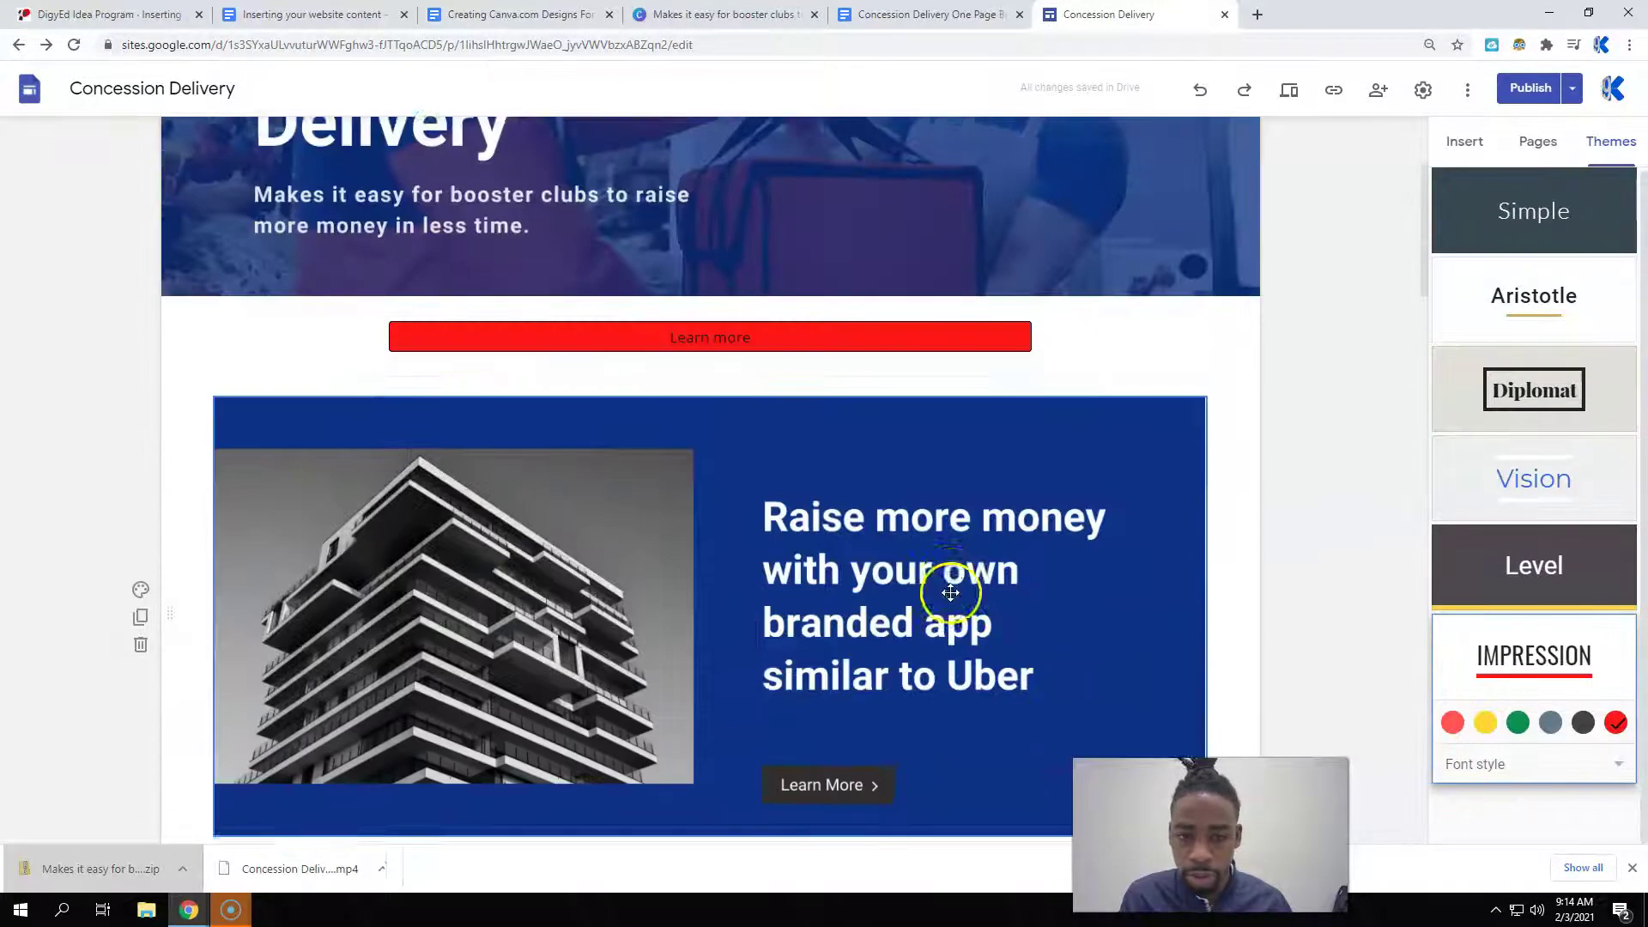
pyautogui.scroll(1, 966, 583)
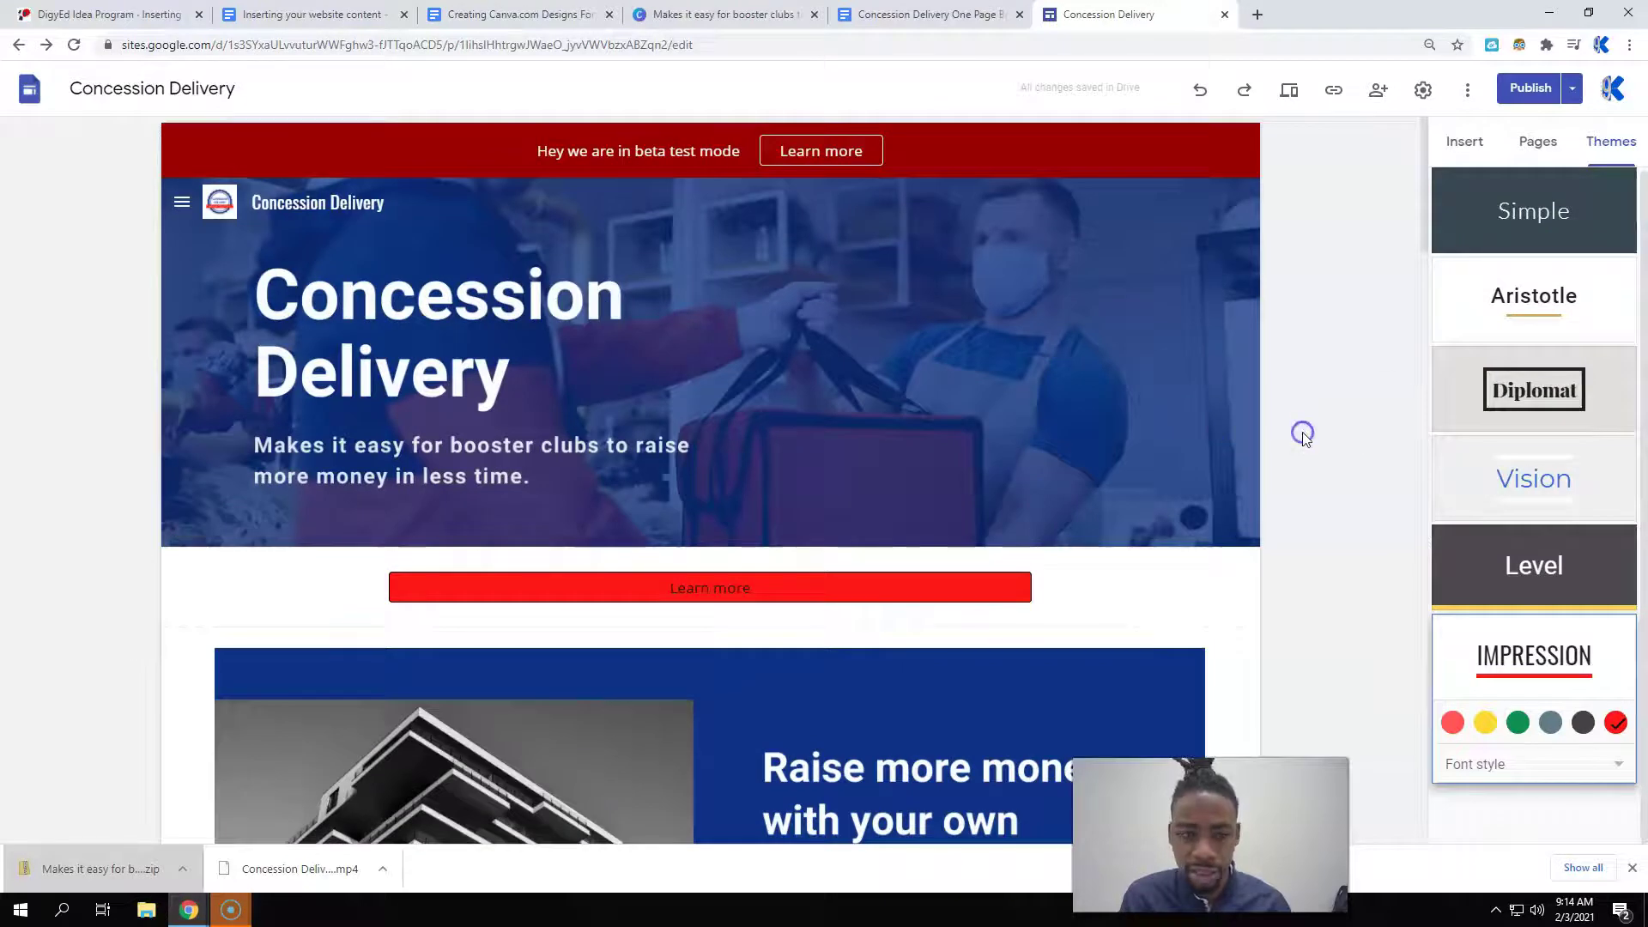